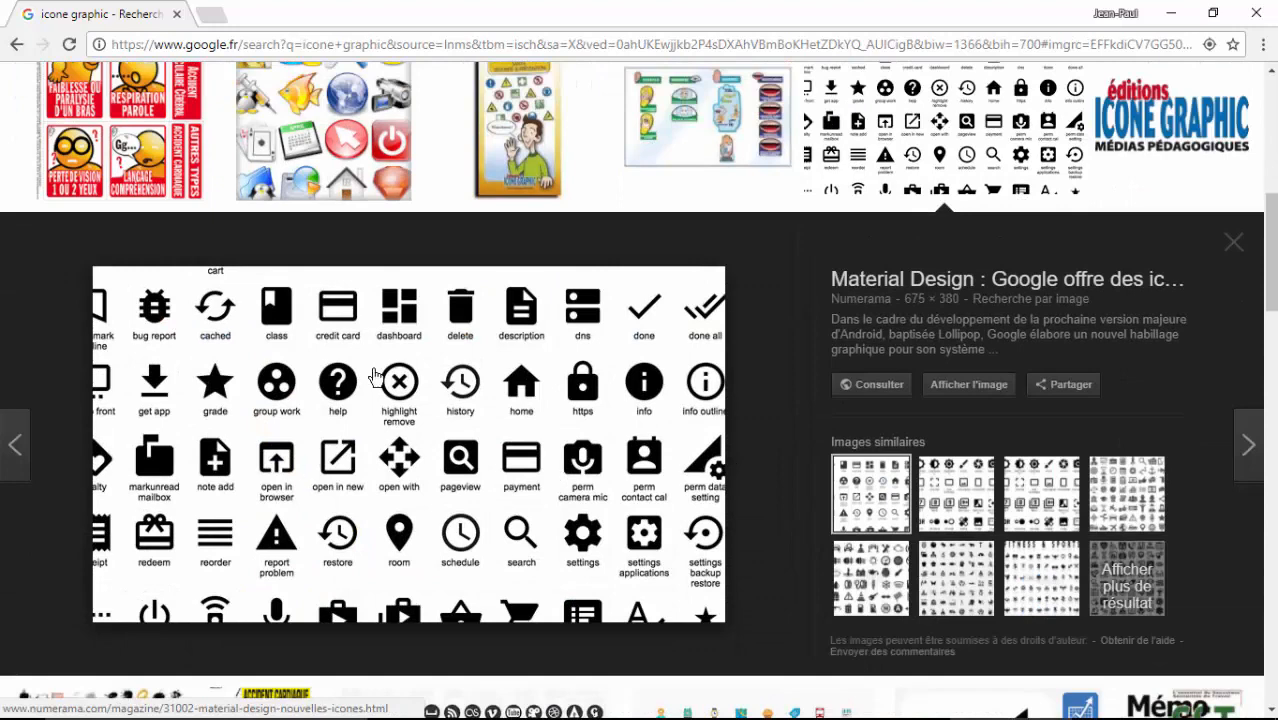
- Switch to the Outil Capture d'écran, capture the Material Design icon grid anew, and close it without saving along with the browser
mouse_move(670, 705)
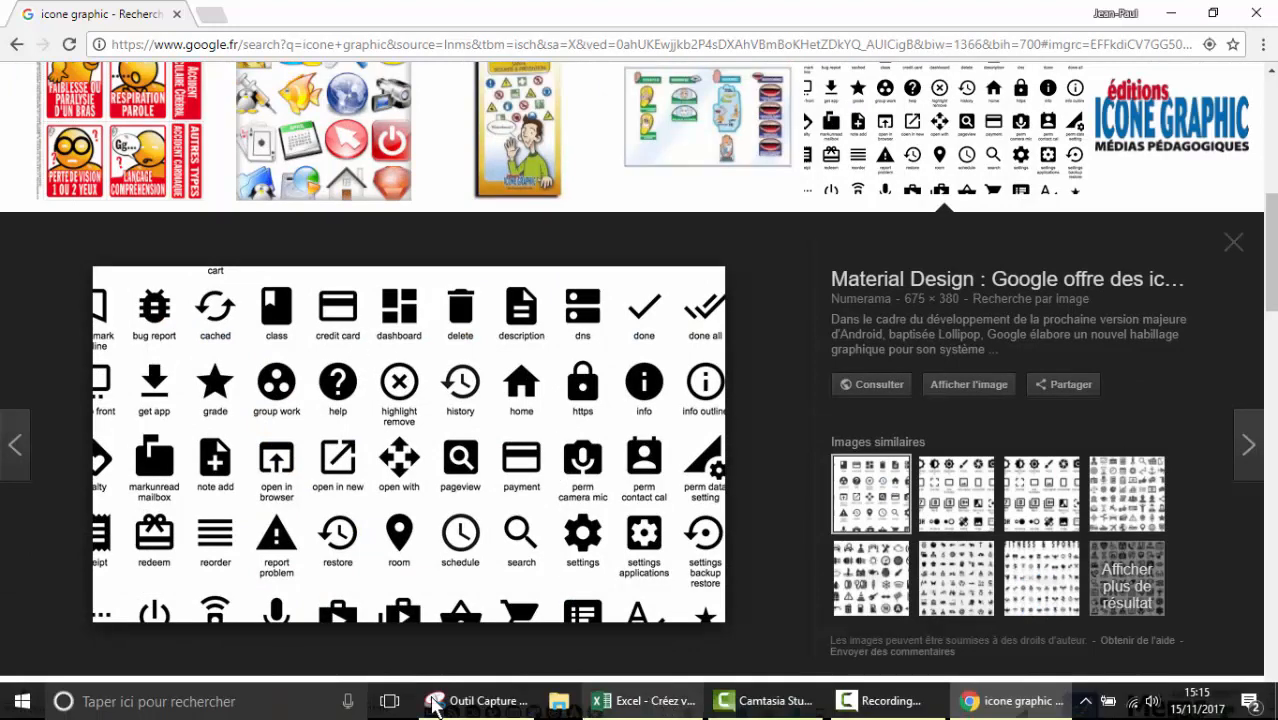
click(472, 701)
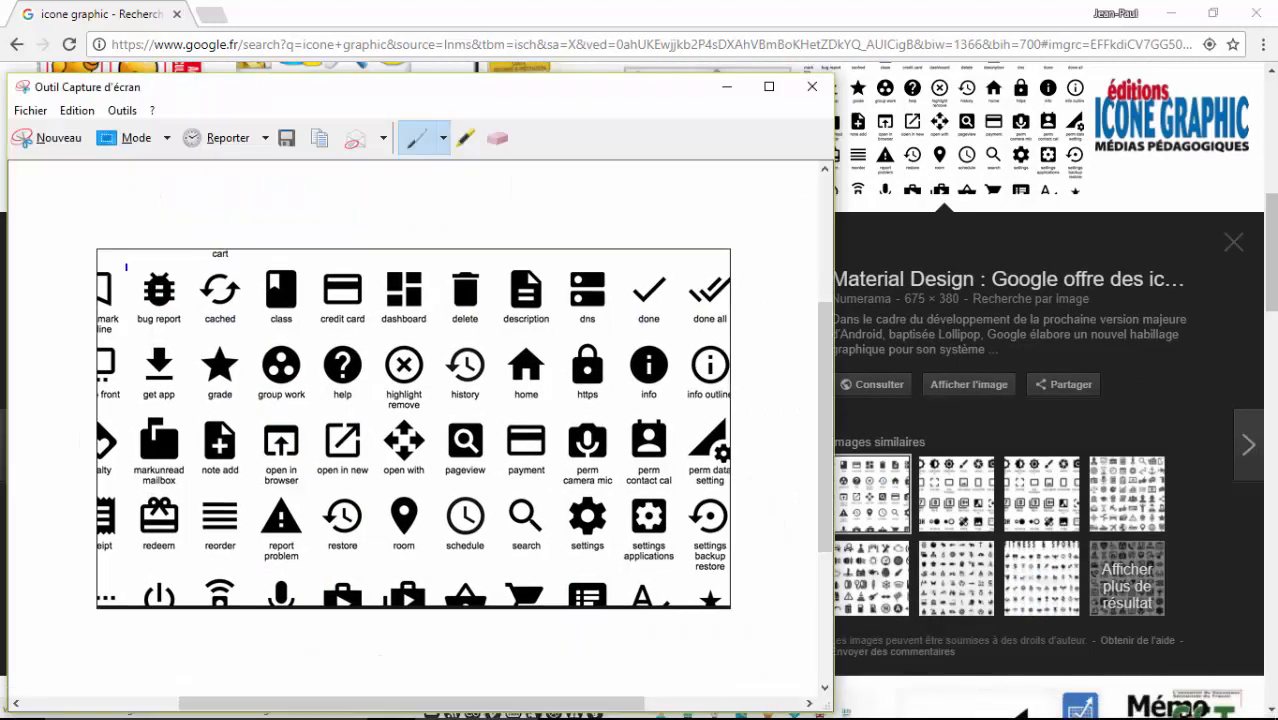
click(40, 140)
drag(91, 265, 727, 596)
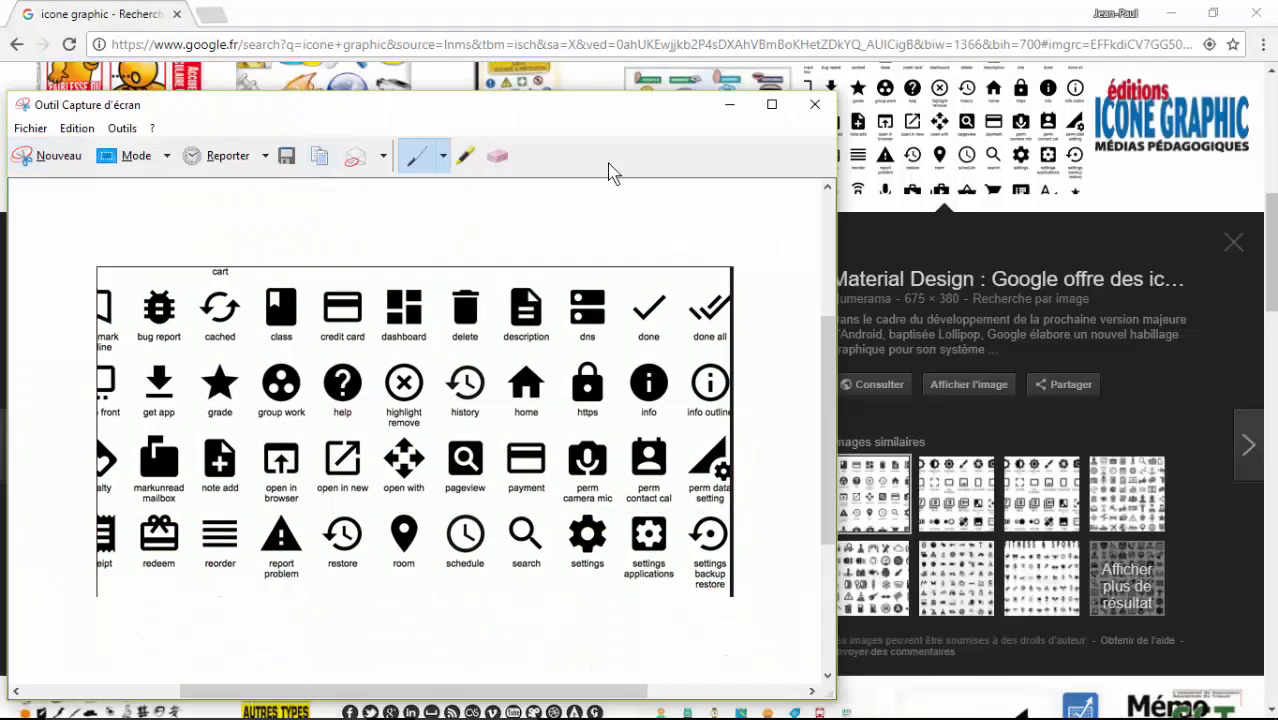
click(815, 104)
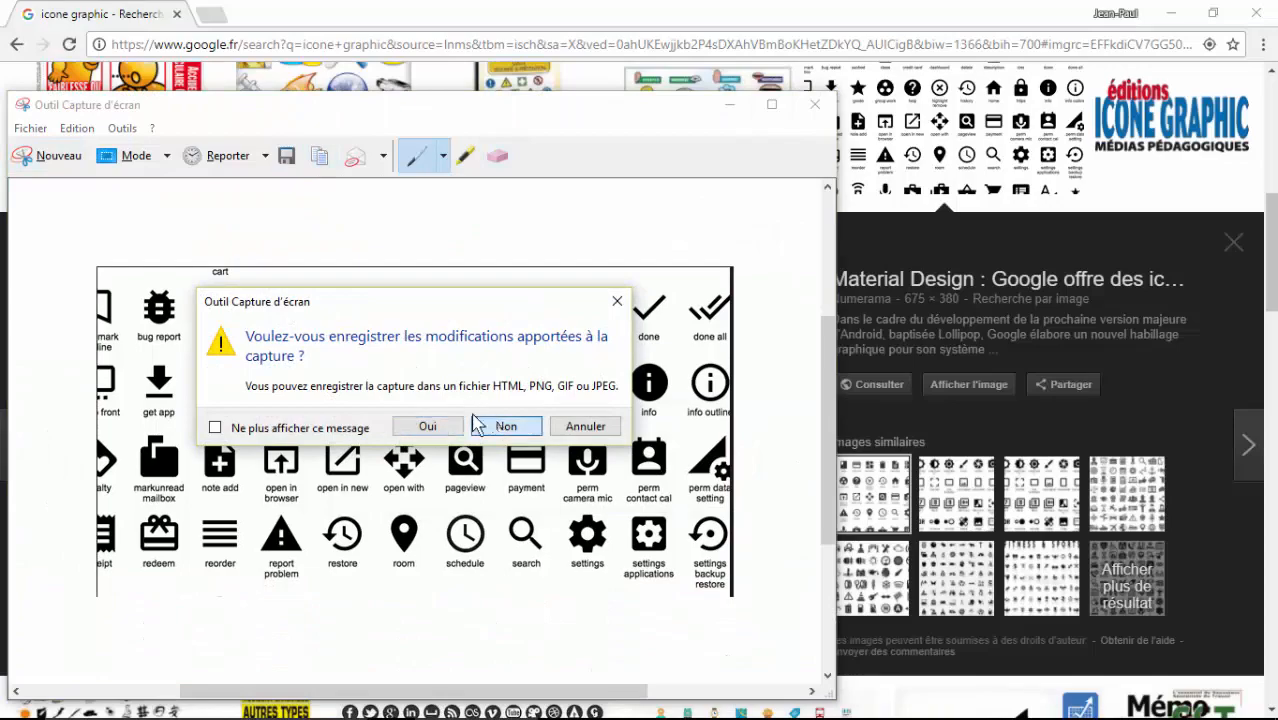
click(502, 427)
click(1257, 12)
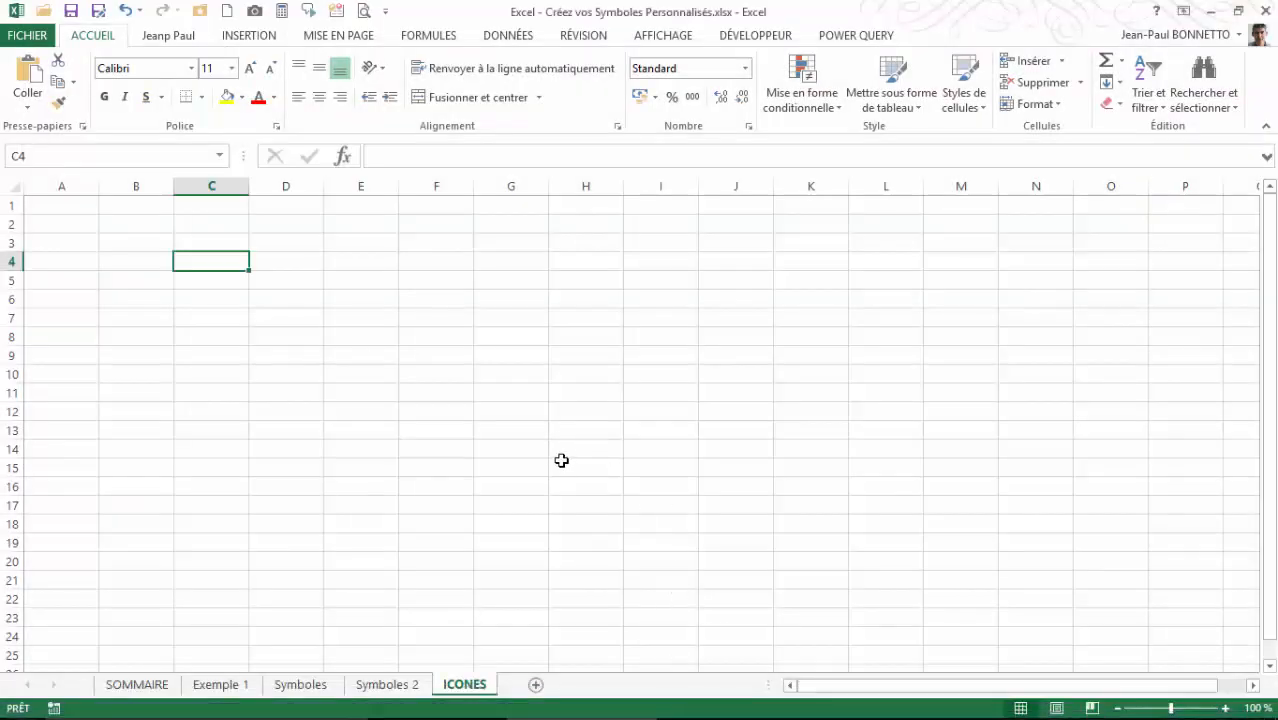
- Paste the captured icon grid into the ICONES sheet, enlarge it, and place it from column I onward near row 1
key(ctrl+v)
drag(563, 256, 666, 388)
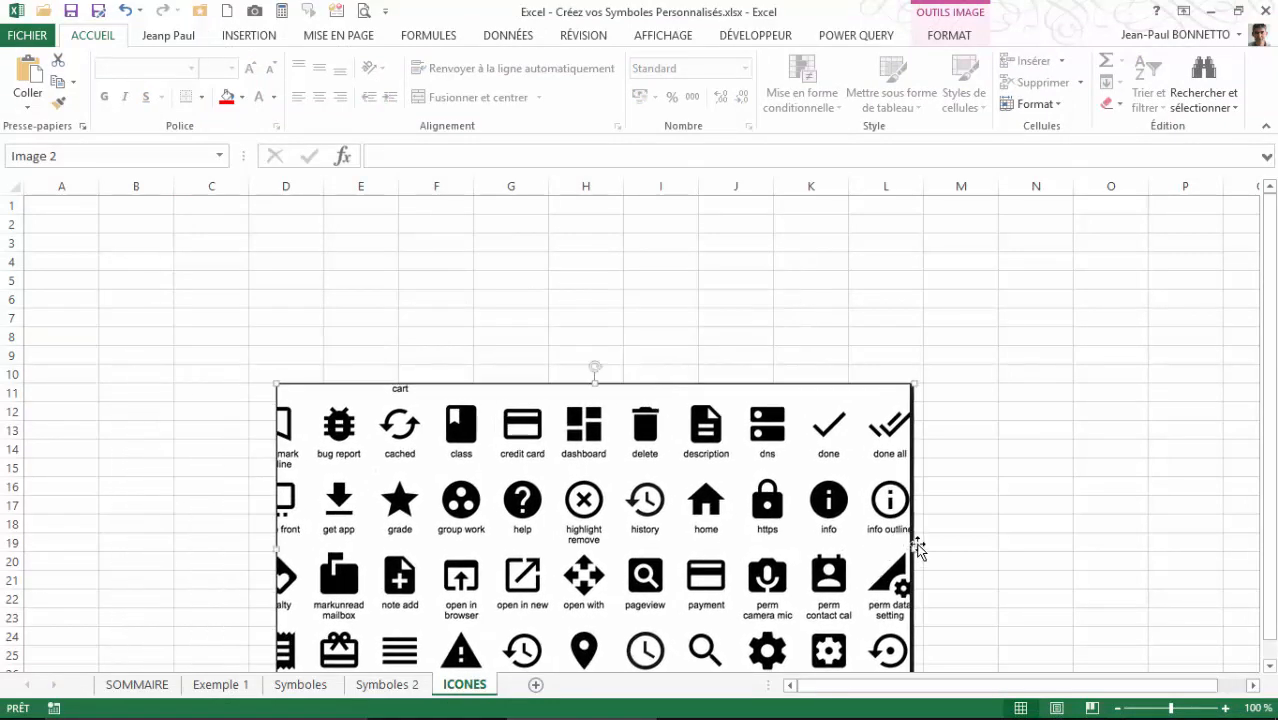
drag(912, 381, 1117, 283)
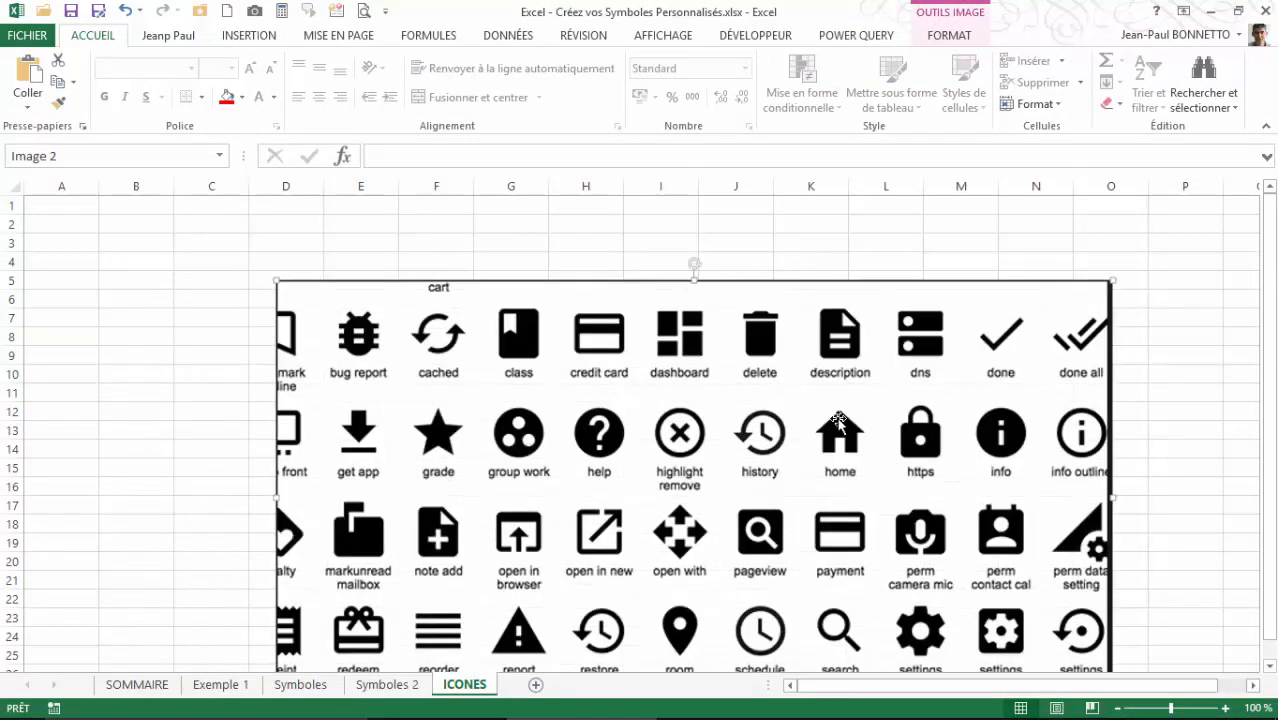
drag(920, 268, 1225, 215)
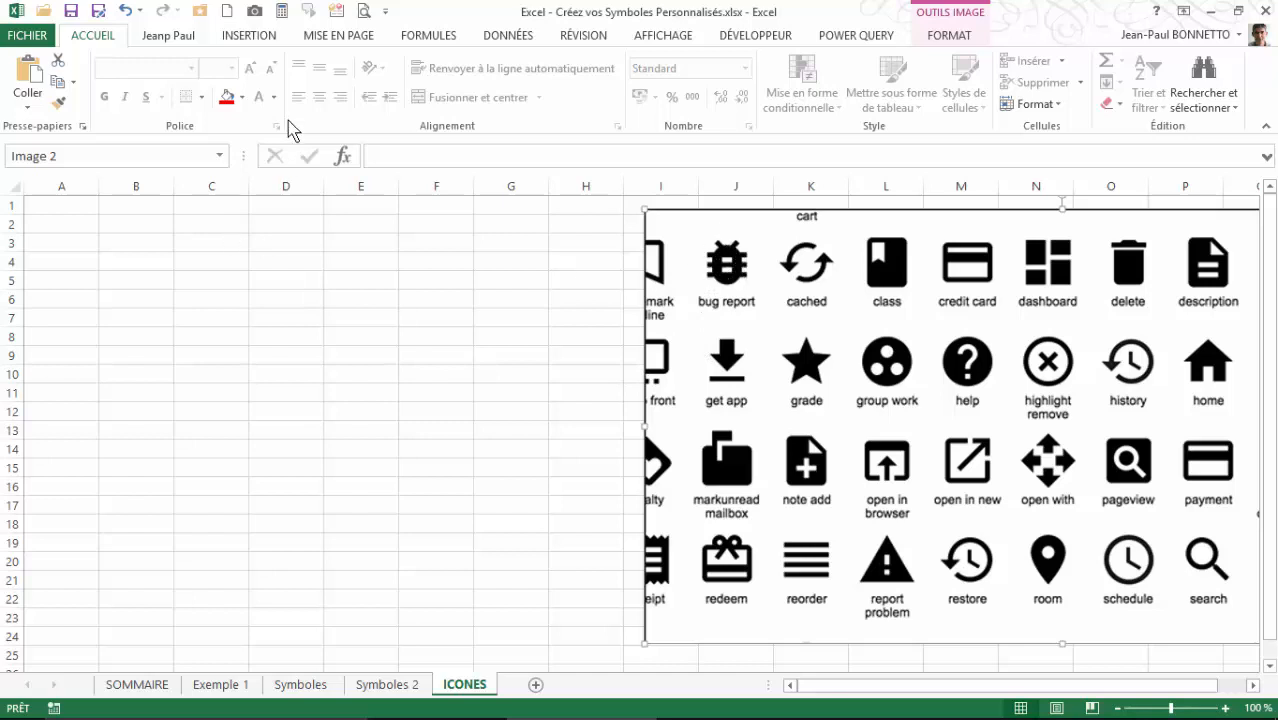
- Insert a rounded rectangle about 3.78 cm high and 2.22 cm wide around columns C and D, starting at row 4
click(255, 38)
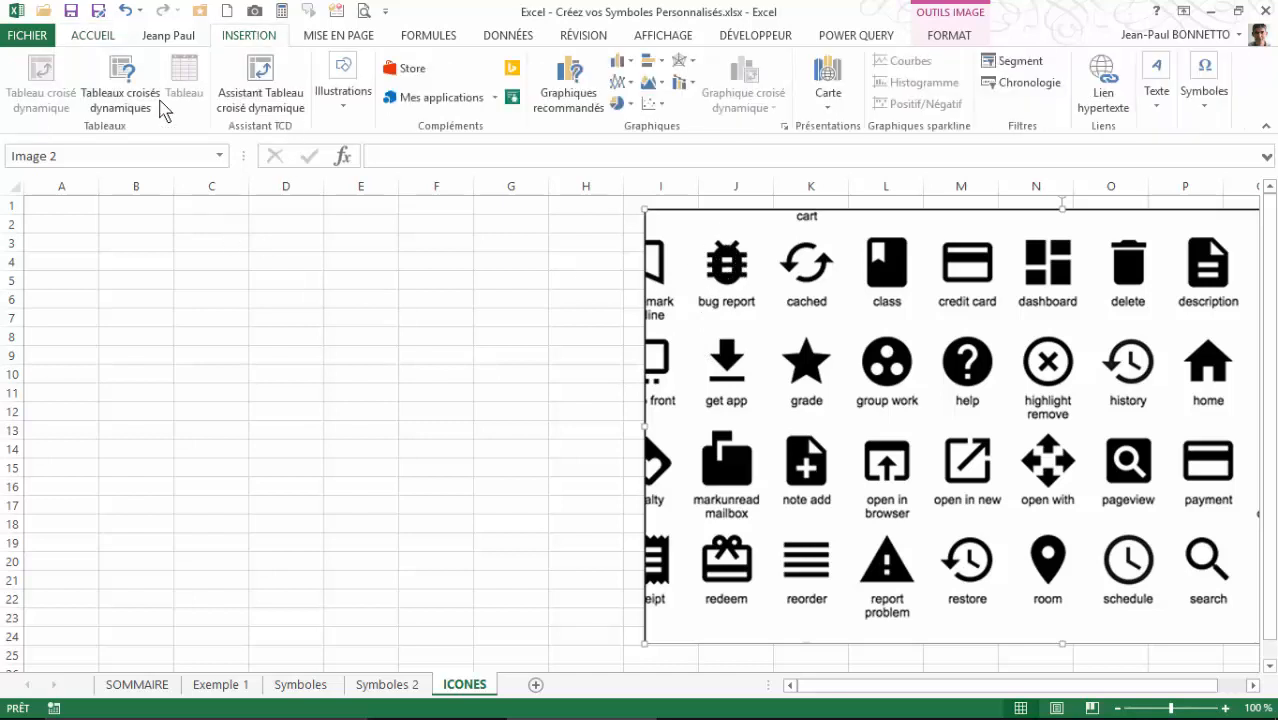
click(348, 112)
click(422, 190)
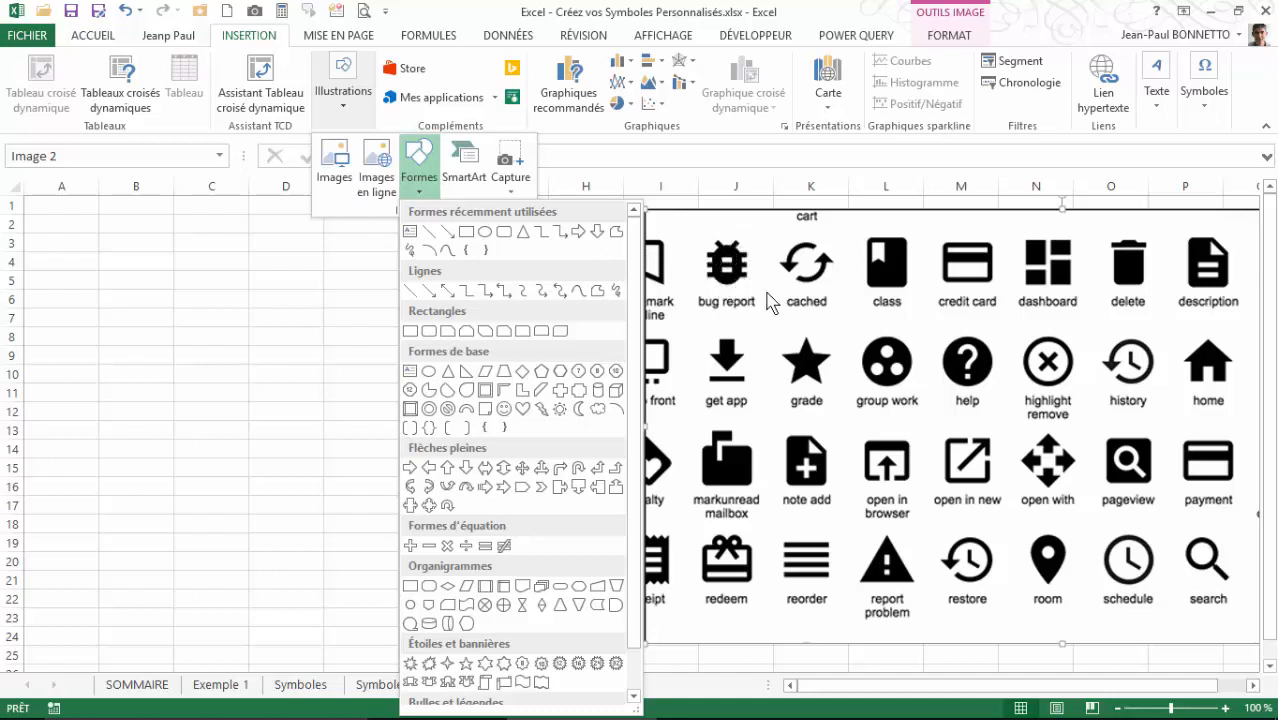
click(505, 234)
mouse_move(198, 250)
mouse_down()
mouse_move(248, 305)
mouse_move(262, 388)
mouse_move(274, 385)
mouse_up()
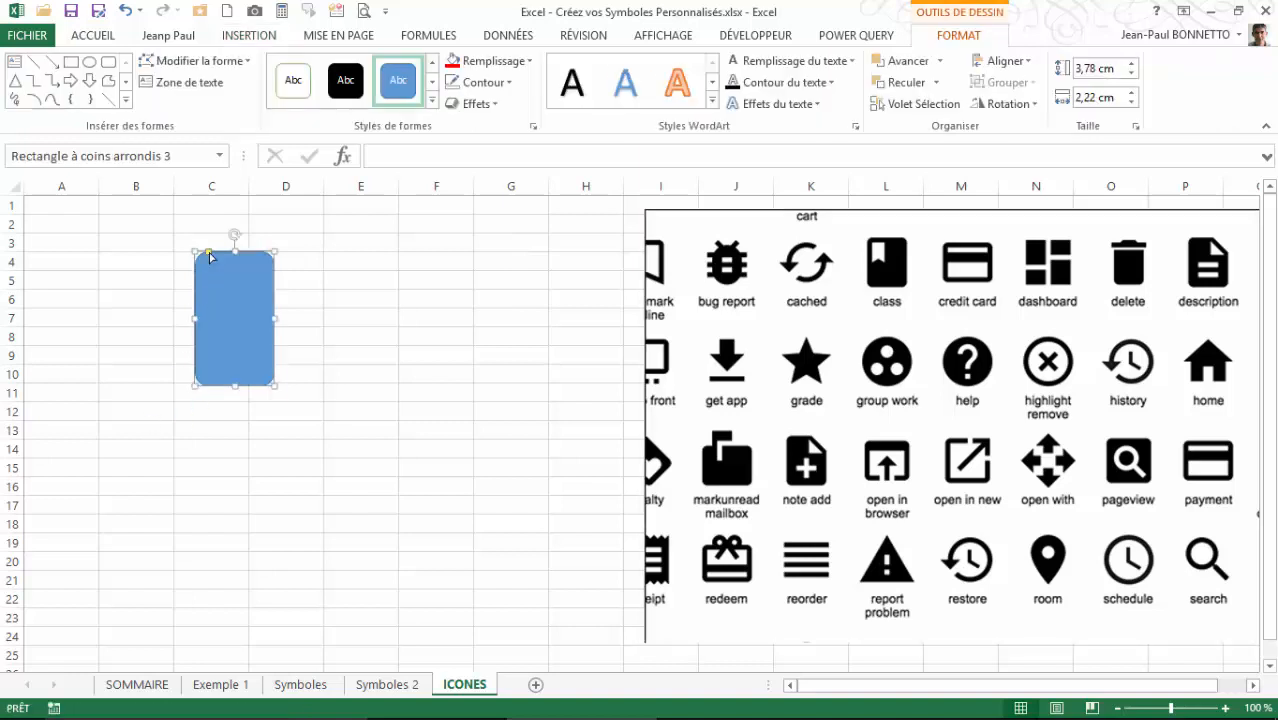
- Round the rectangle's corners fully, shrink it to about 2.86 by 1.88 cm in columns D–E, and apply the black shape style
drag(209, 254, 243, 257)
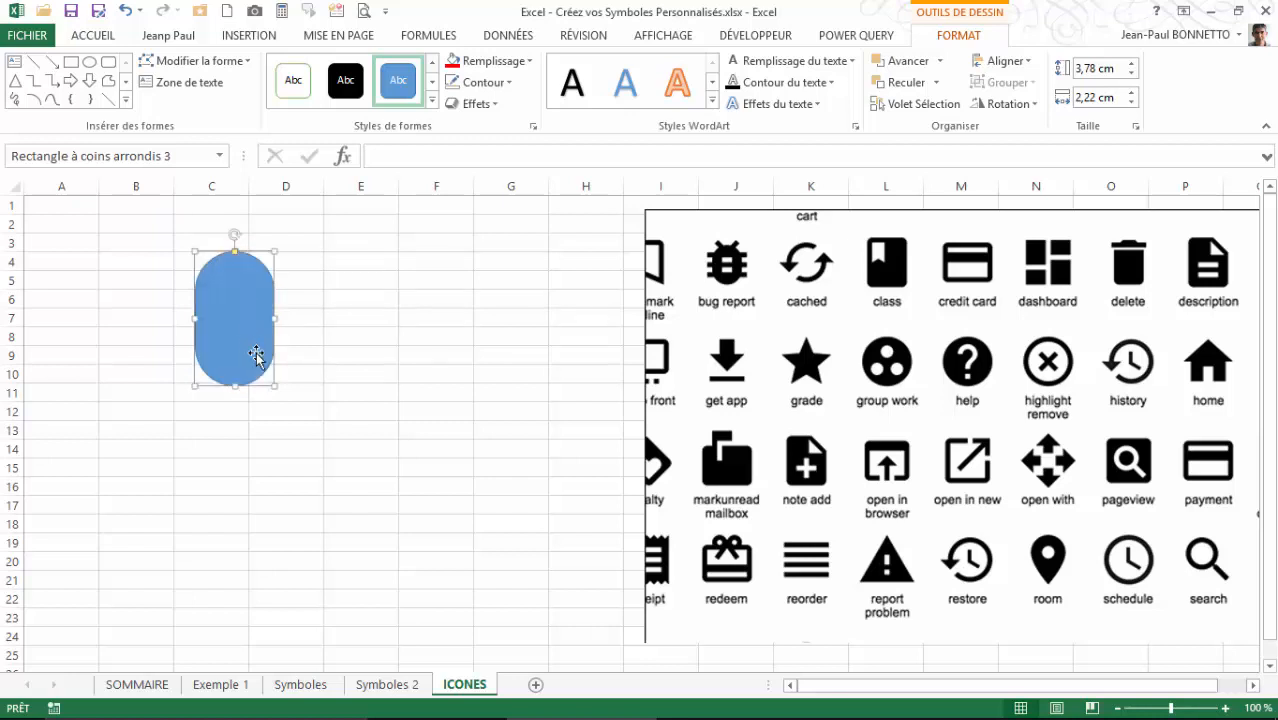
drag(275, 387, 328, 349)
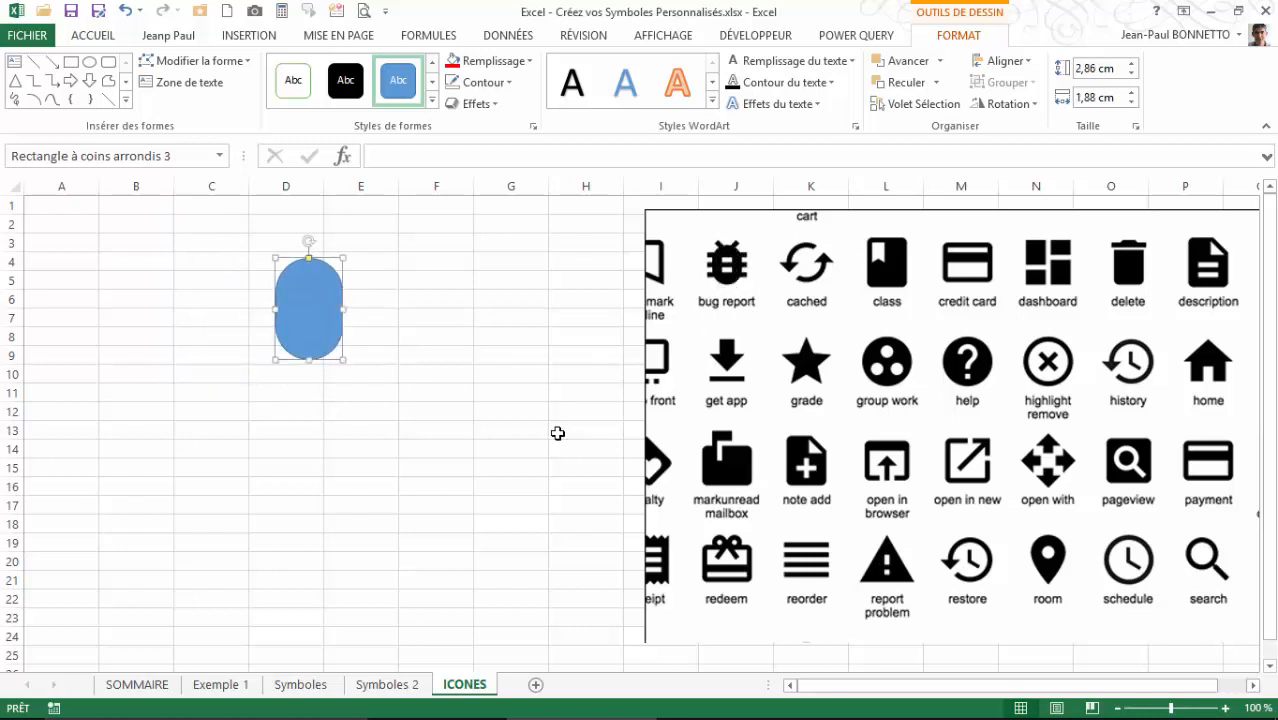
click(345, 80)
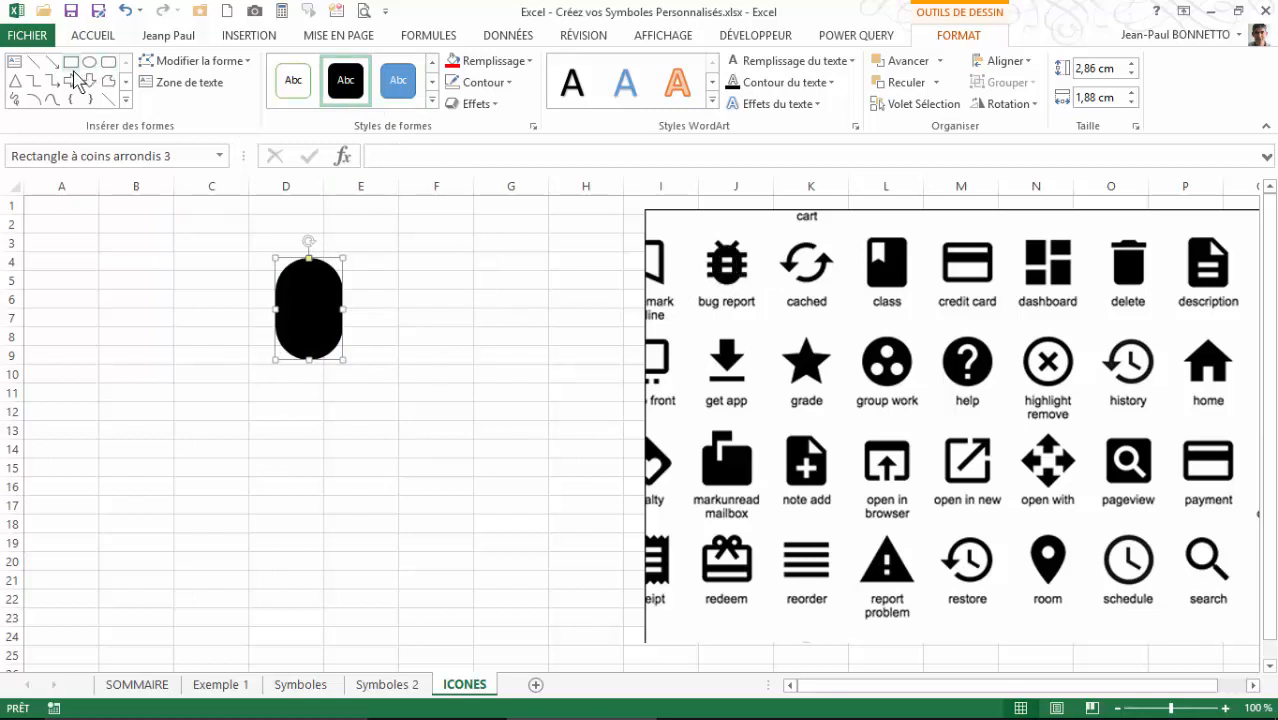
- Draw a thin rectangle about 0.37 cm high and 2.78 cm wide across the upper body and give it the black style
click(125, 100)
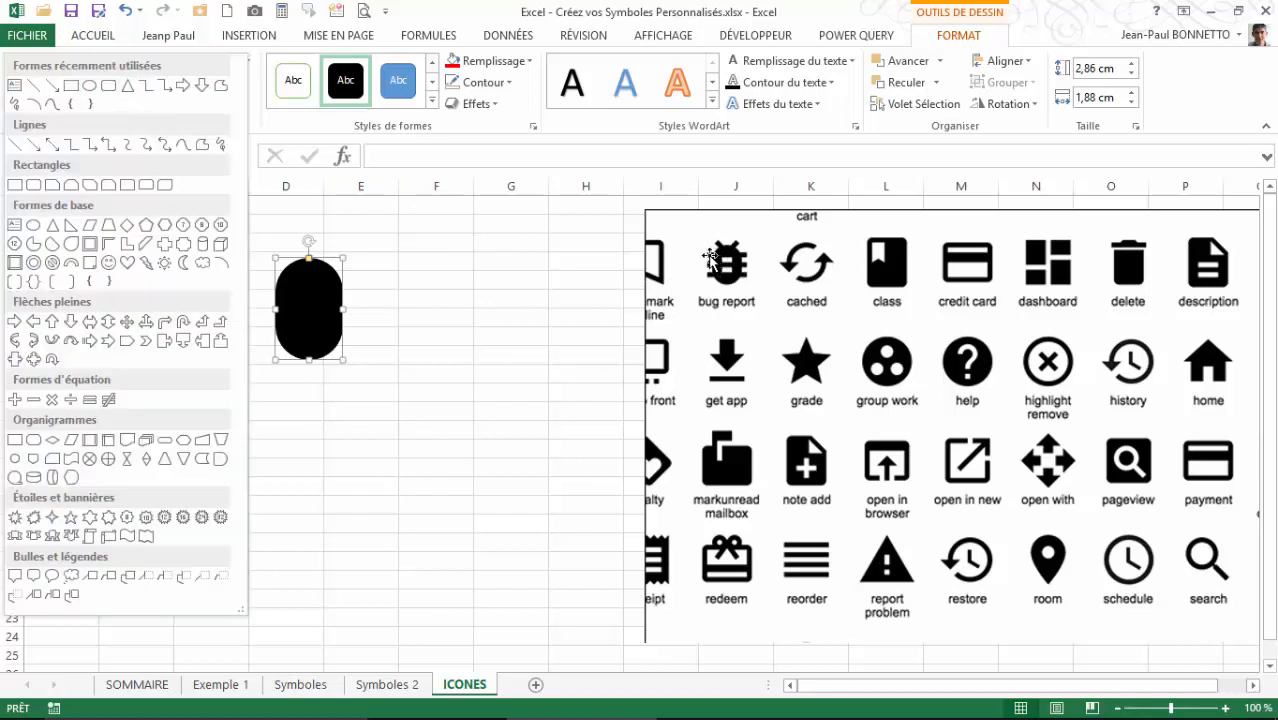
click(71, 88)
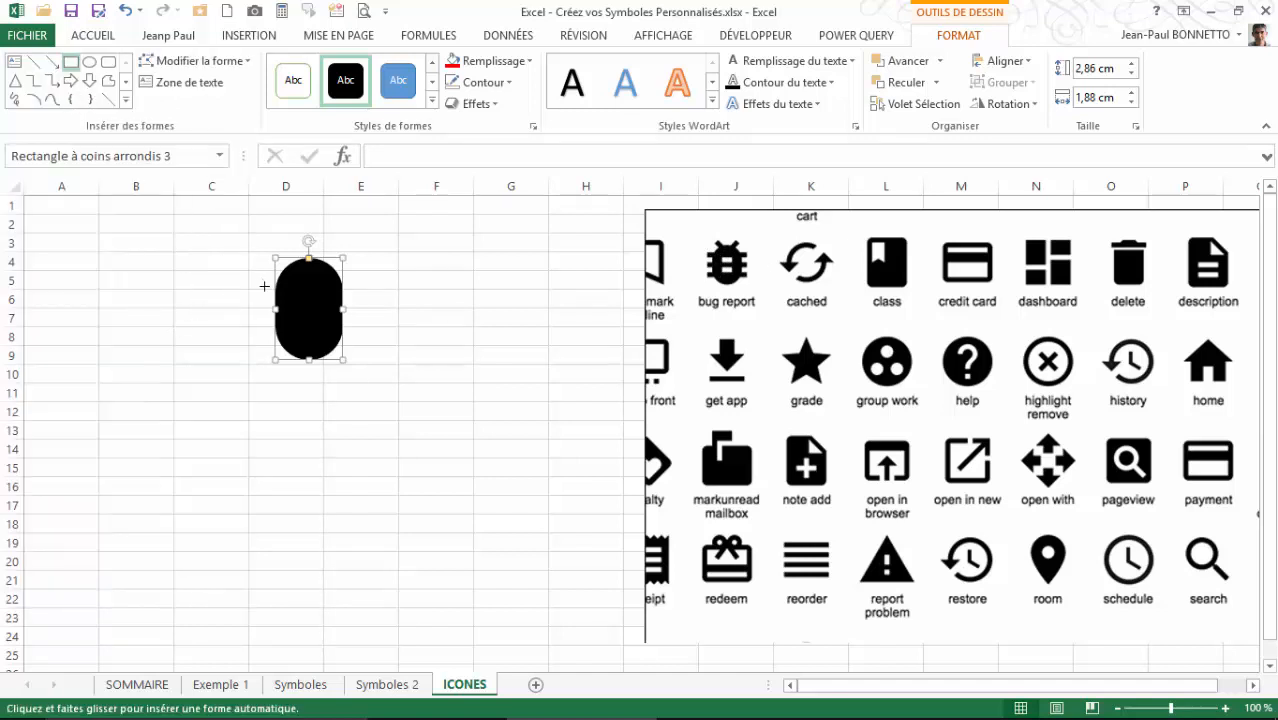
drag(256, 281, 356, 292)
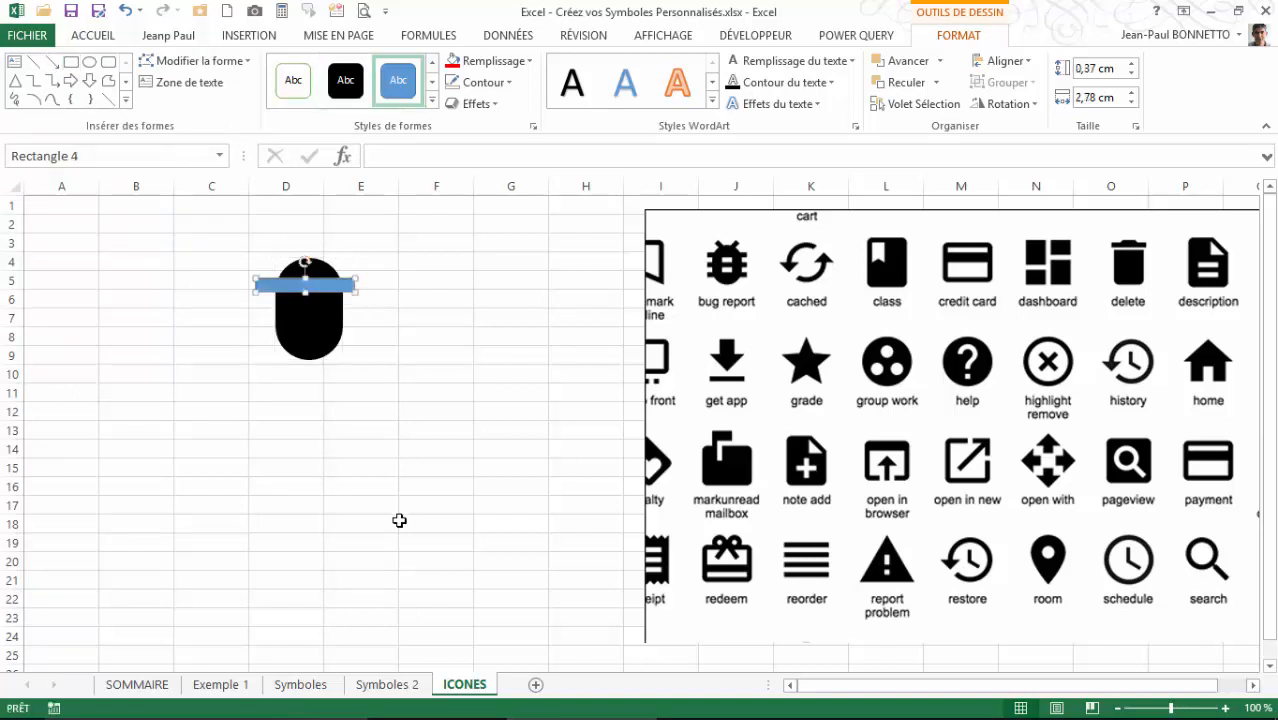
click(343, 82)
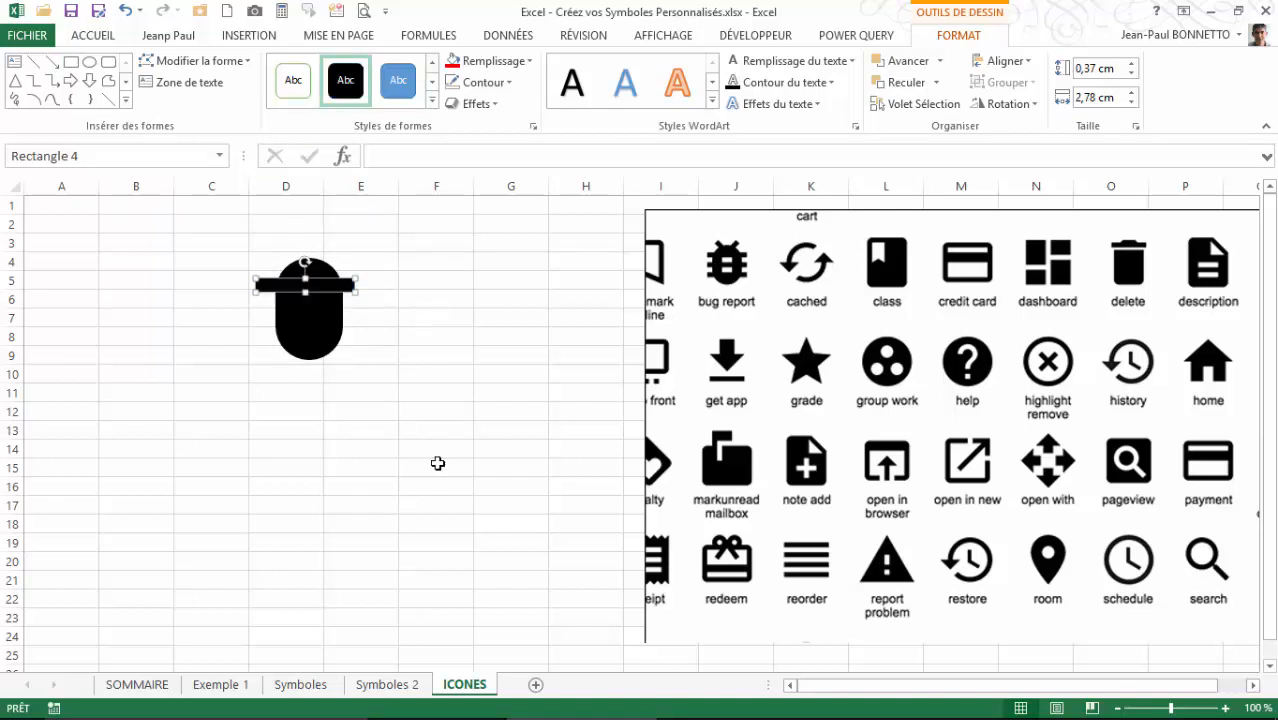
click(440, 334)
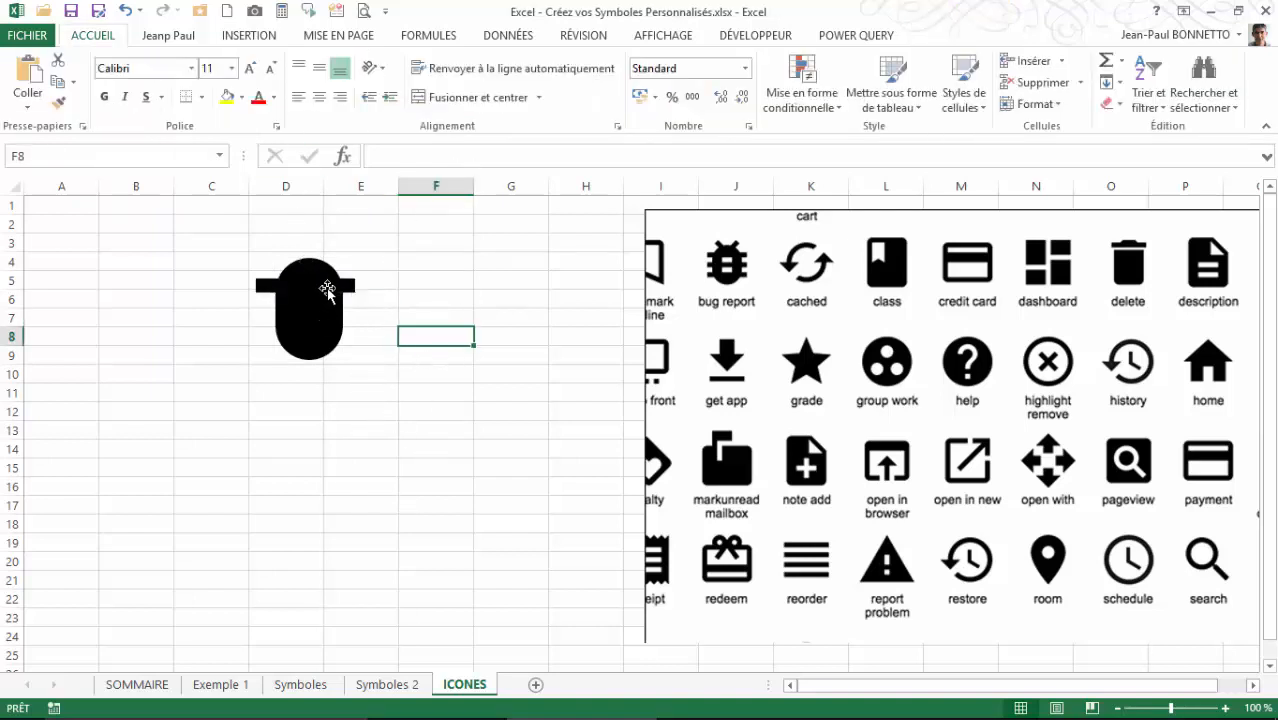
- Align the thin bar and the rounded body to each other's middle and centre
click(330, 290)
shift+click(330, 322)
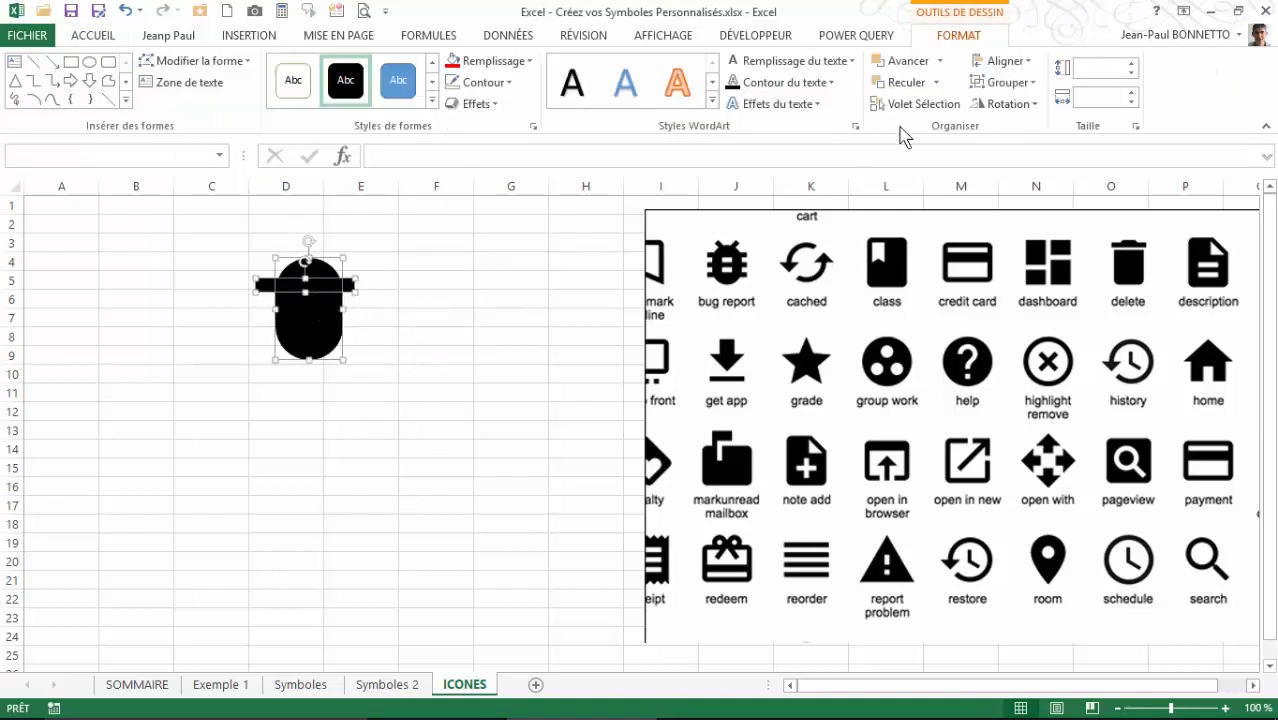
click(1030, 61)
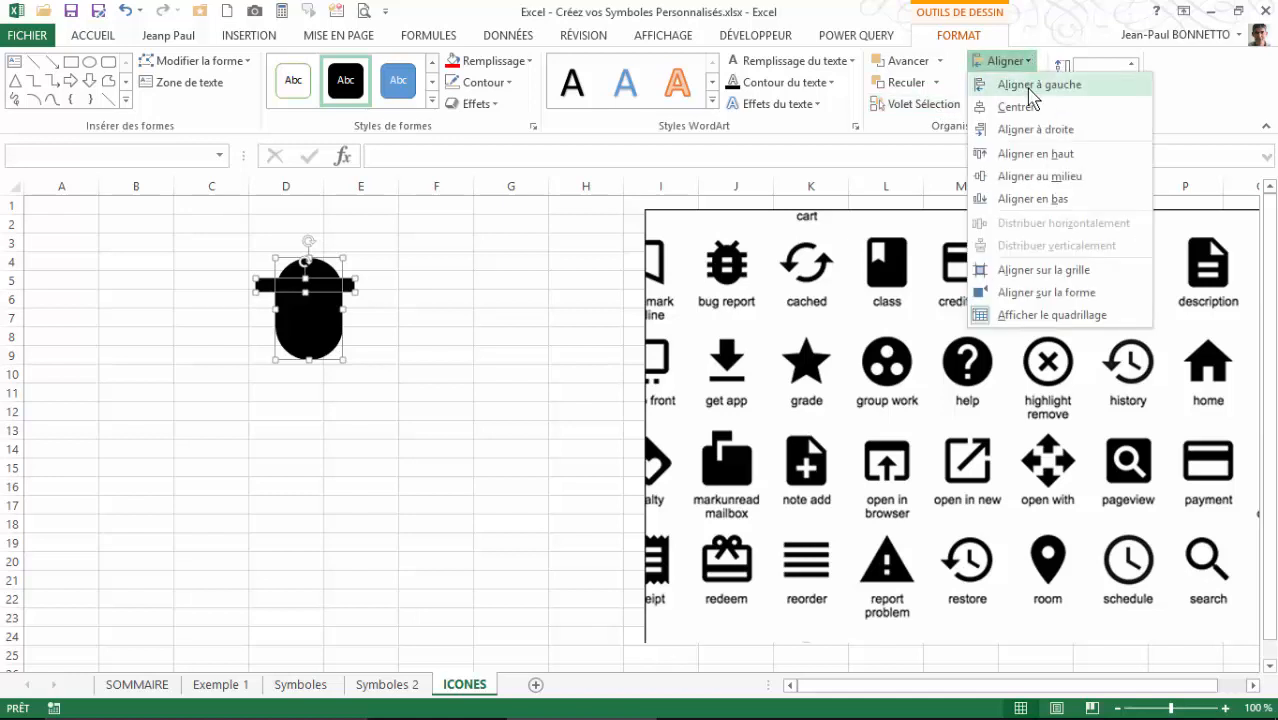
click(1046, 177)
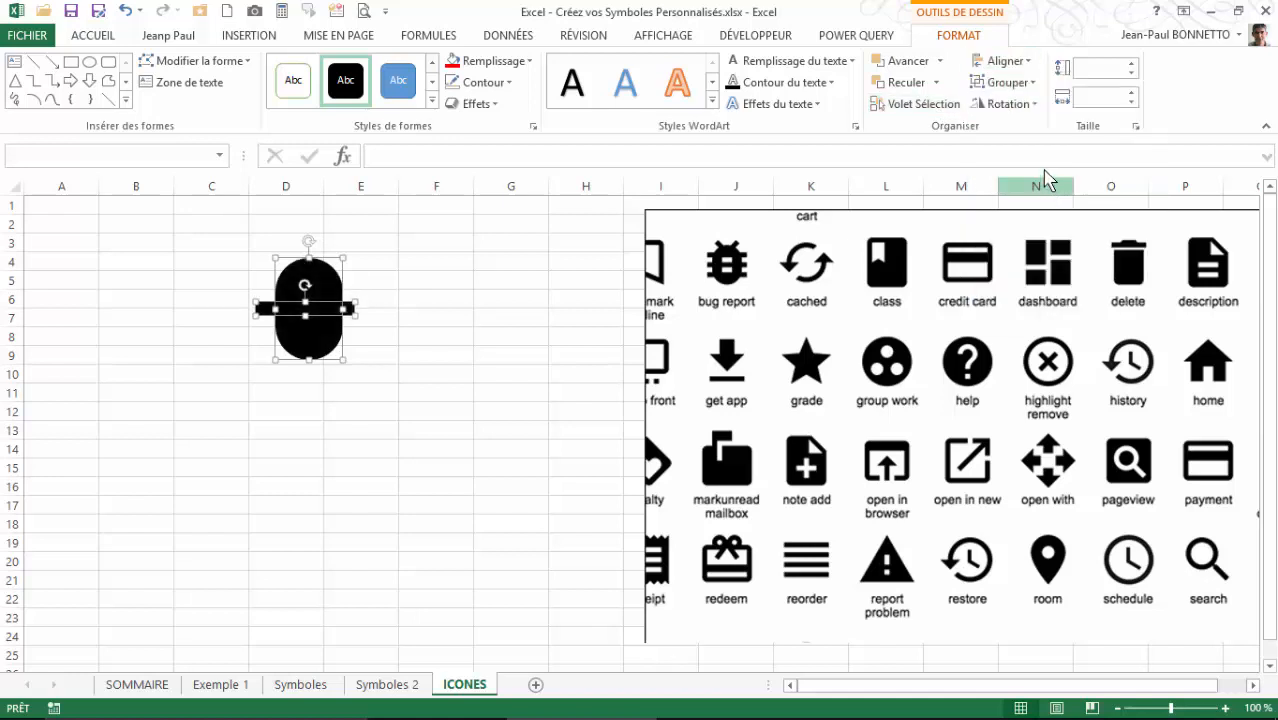
click(1005, 61)
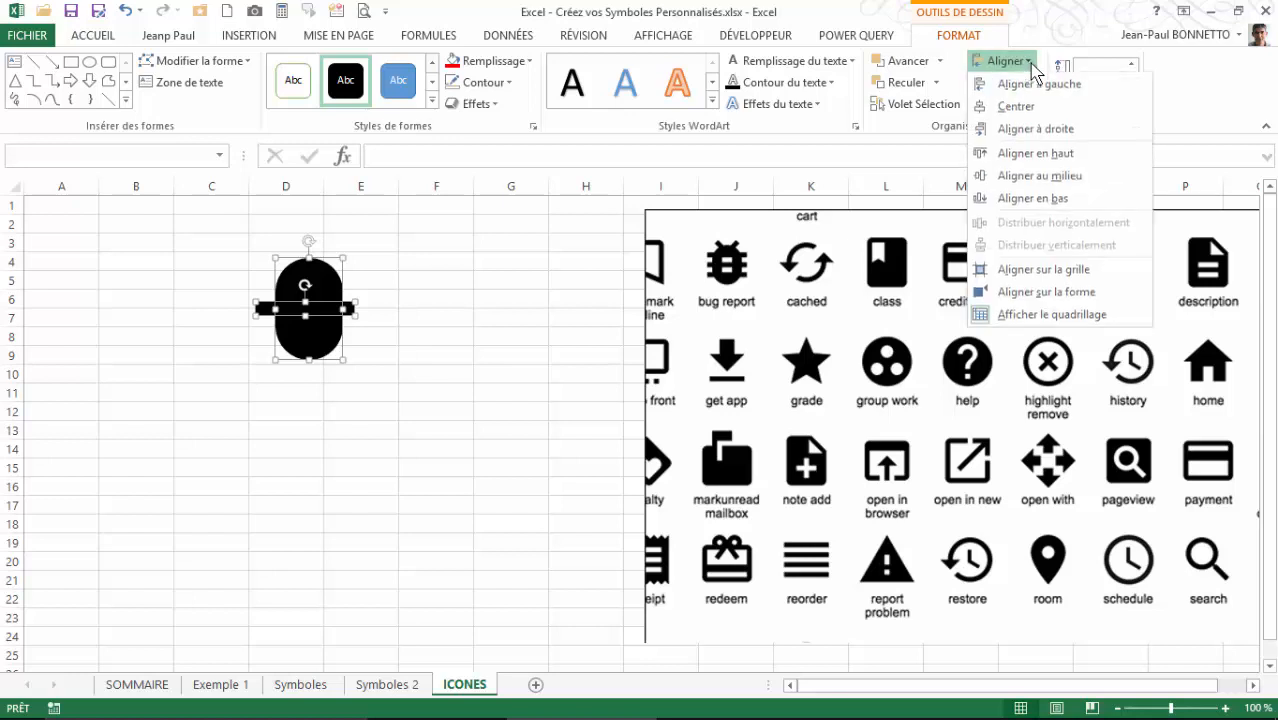
click(1020, 107)
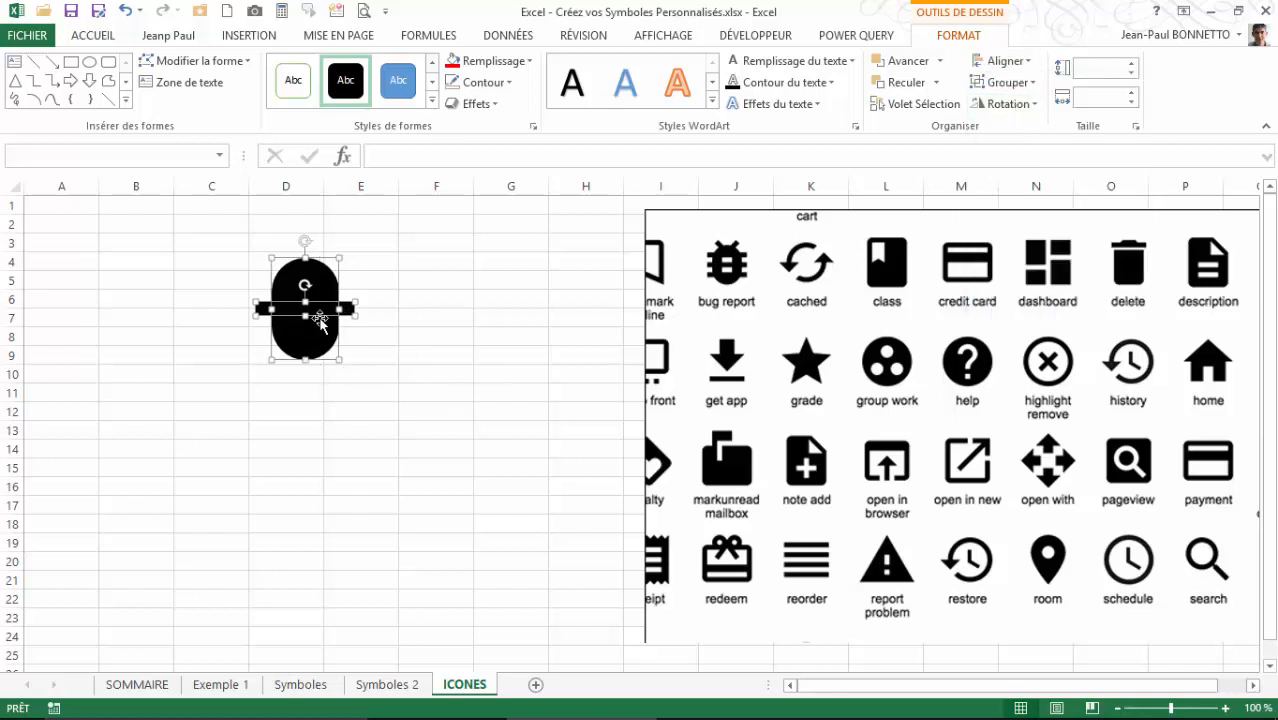
click(436, 277)
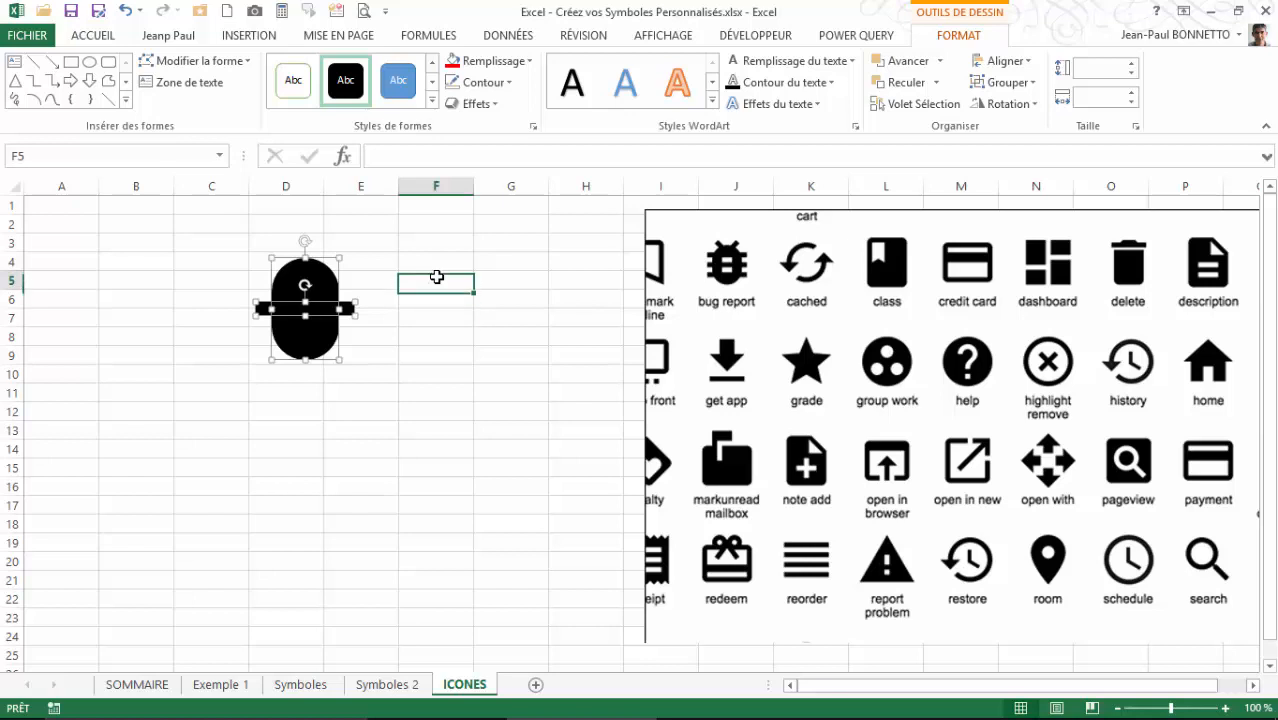
- Add copies of the thin bar above and below the middle one and distribute the three bars vertically
click(333, 320)
mouse_move(332, 322)
mouse_down()
mouse_move(338, 352)
mouse_move(339, 299)
mouse_up()
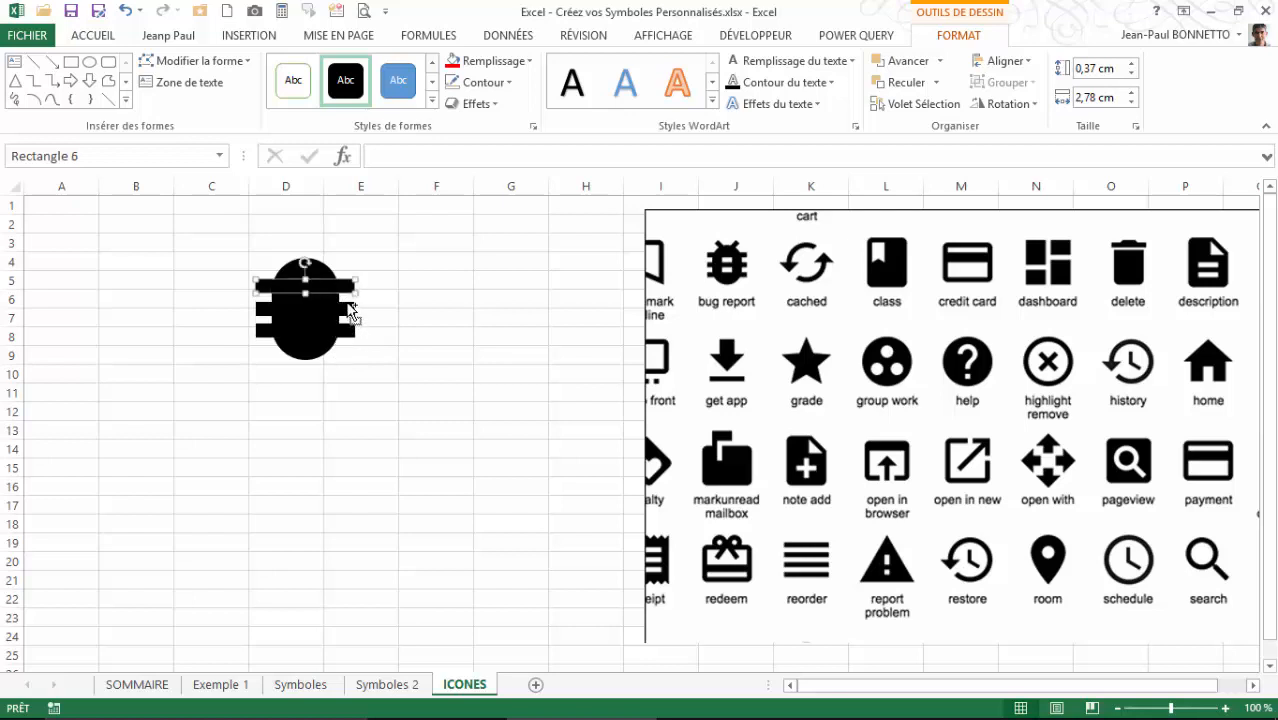
ctrl+click(349, 308)
ctrl+click(346, 328)
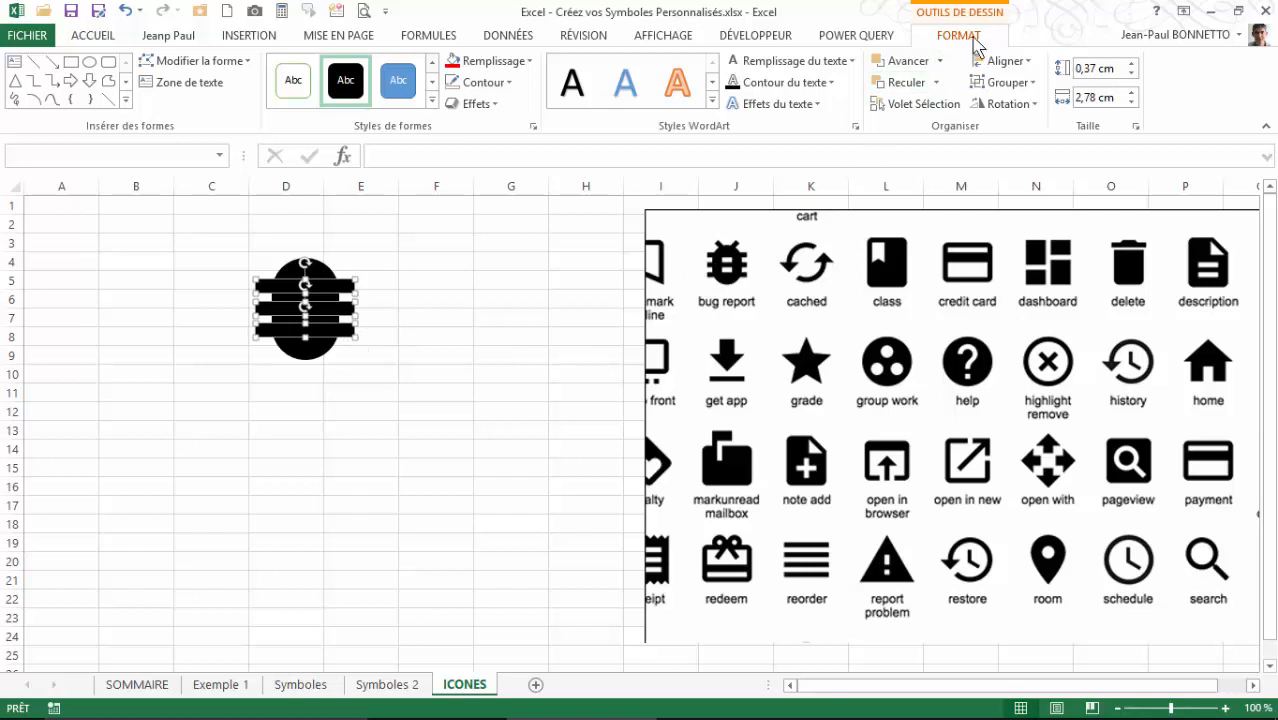
click(1002, 61)
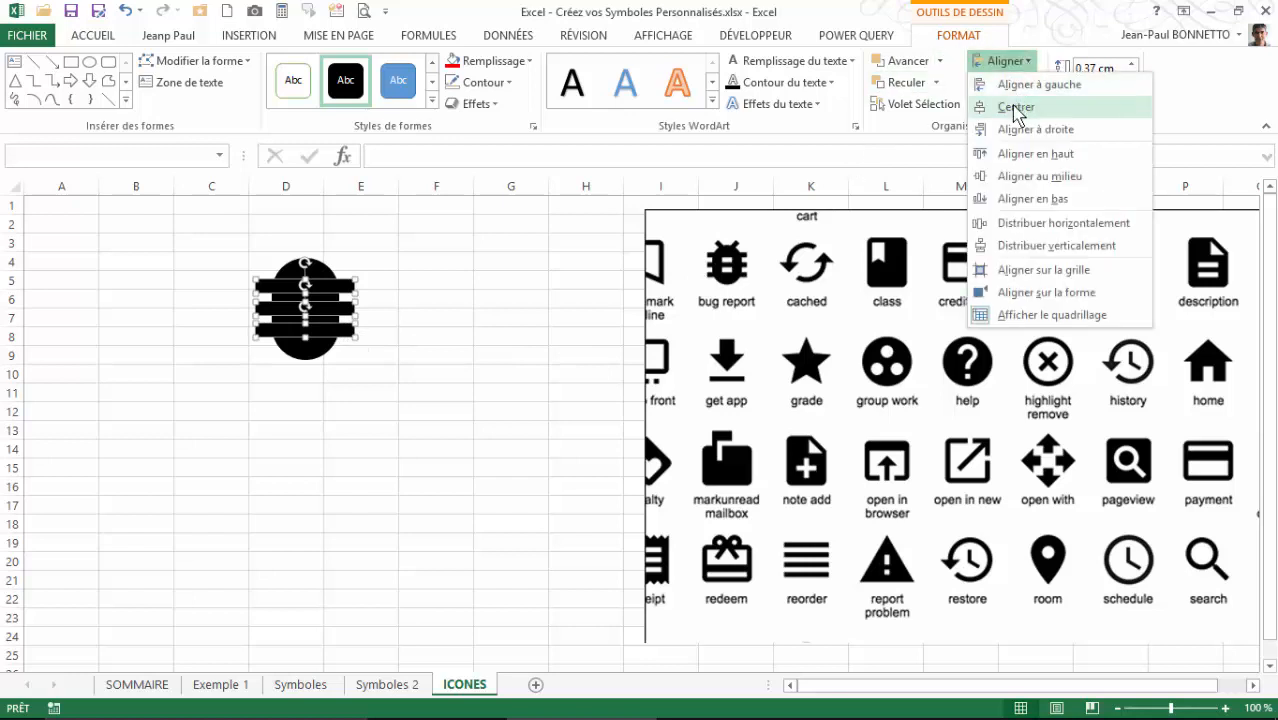
click(1048, 250)
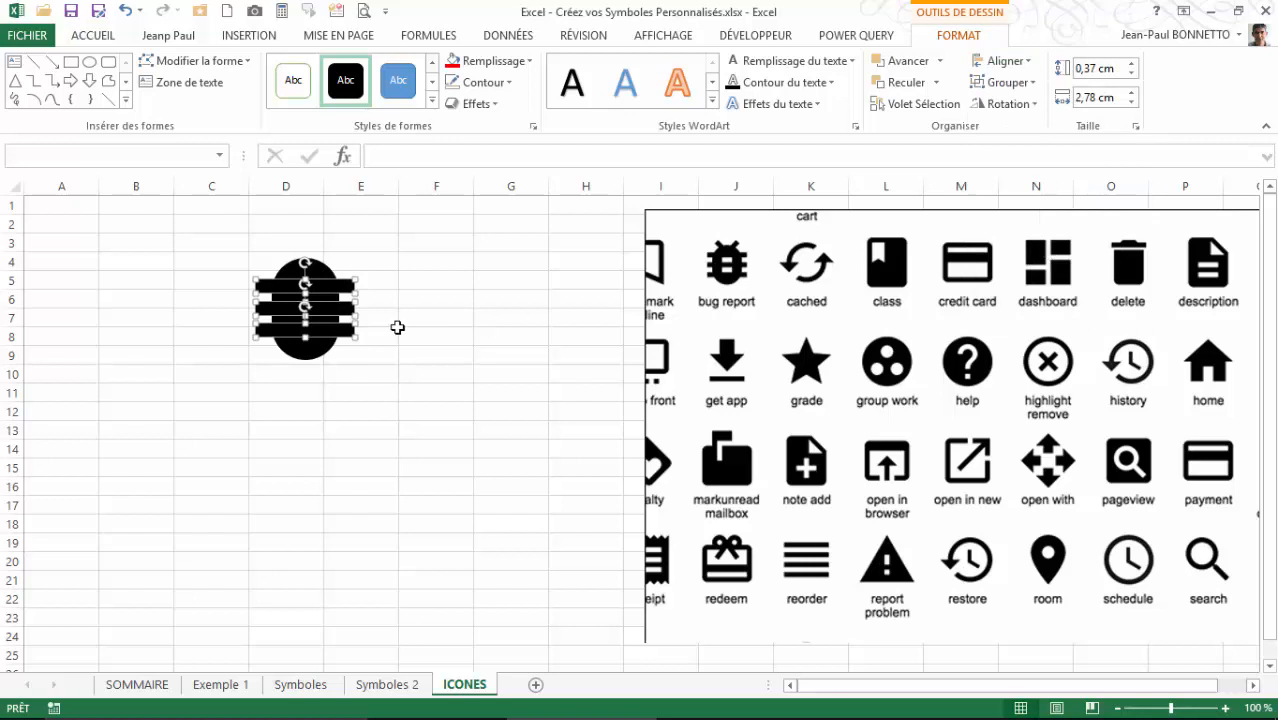
- Group the three bars with the rounded body and move the group down by about one row
shift+click(322, 271)
click(1005, 82)
click(1015, 106)
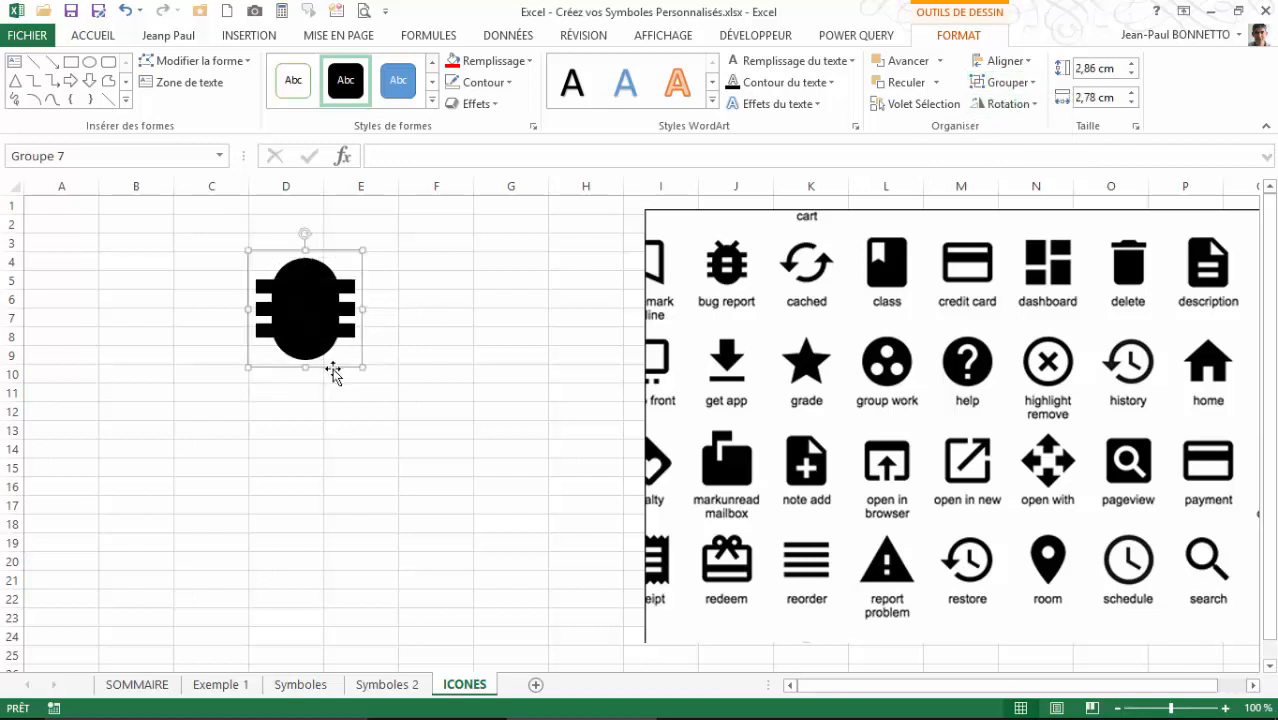
drag(332, 381, 331, 393)
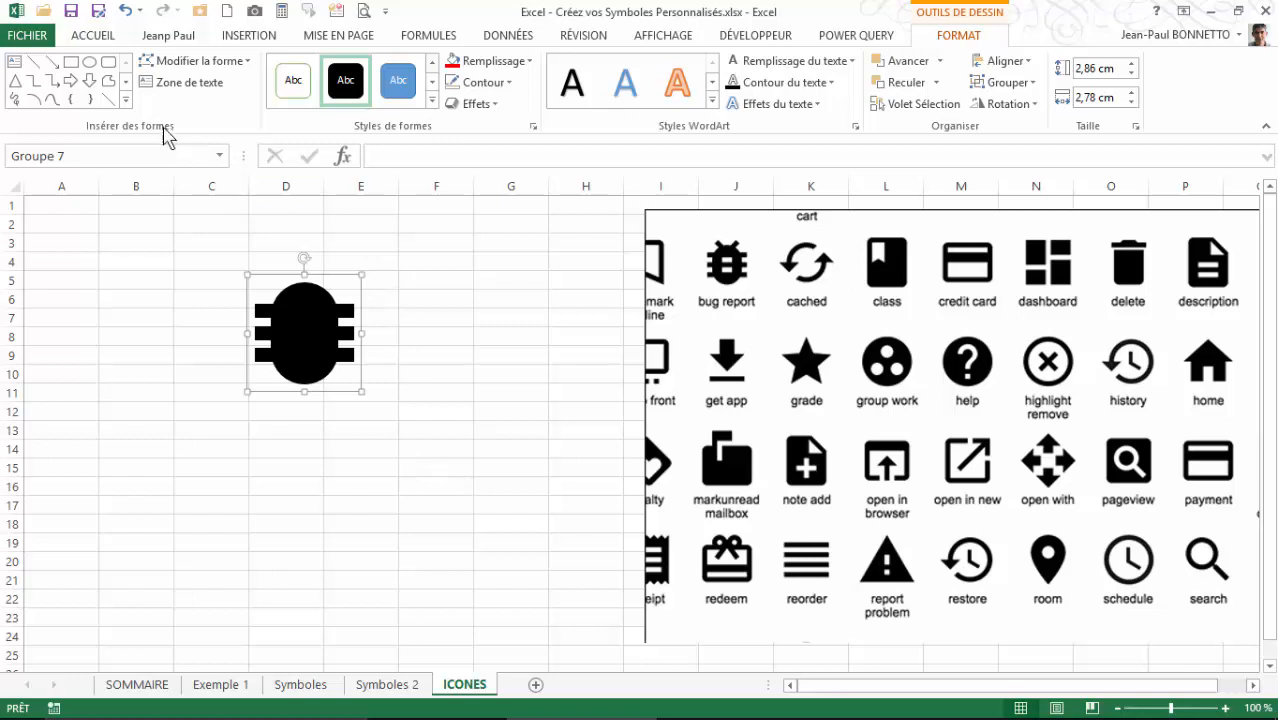
- Copy the top thin bar out of the bug group and give the copy a white fill and no outline
click(343, 311)
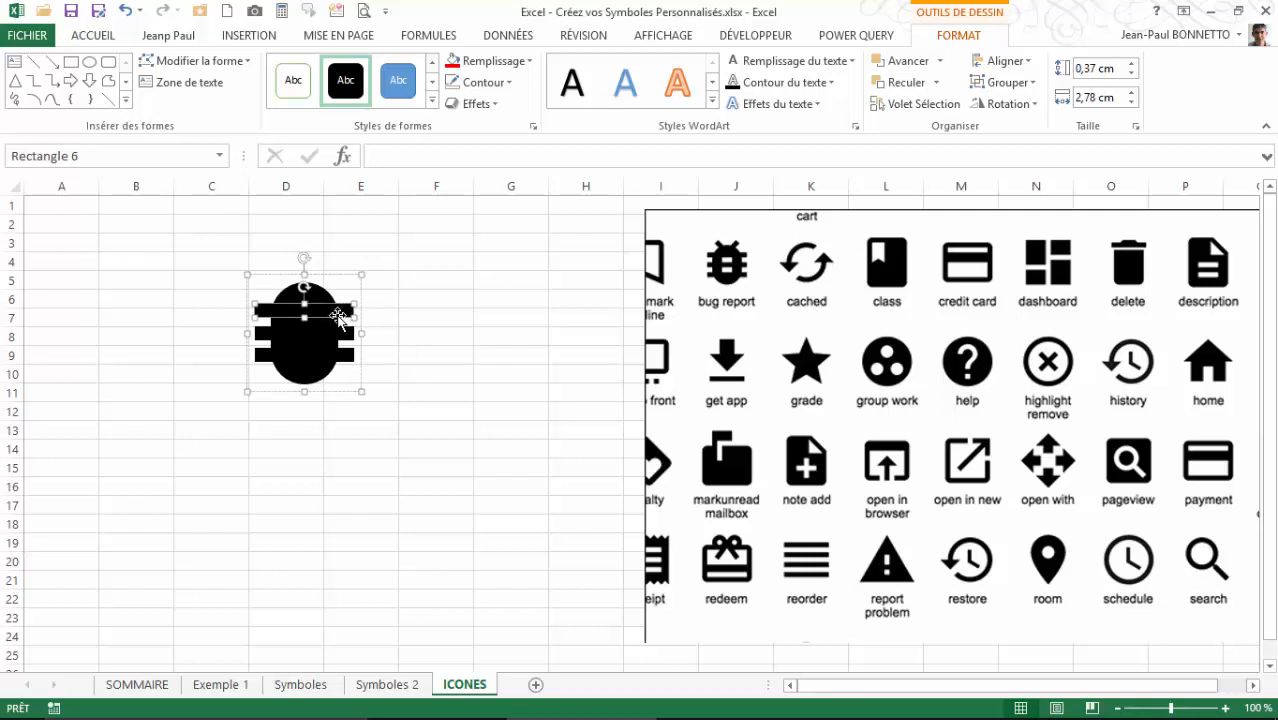
ctrl+drag(338, 316, 461, 287)
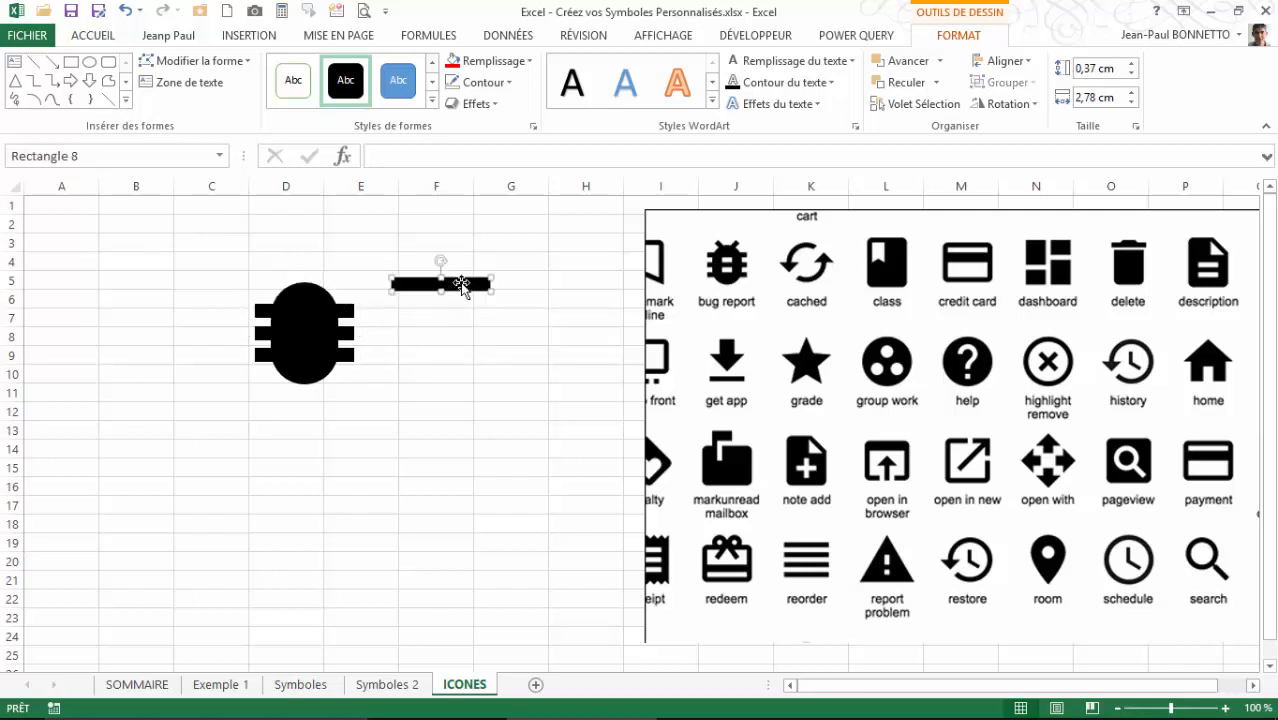
click(529, 63)
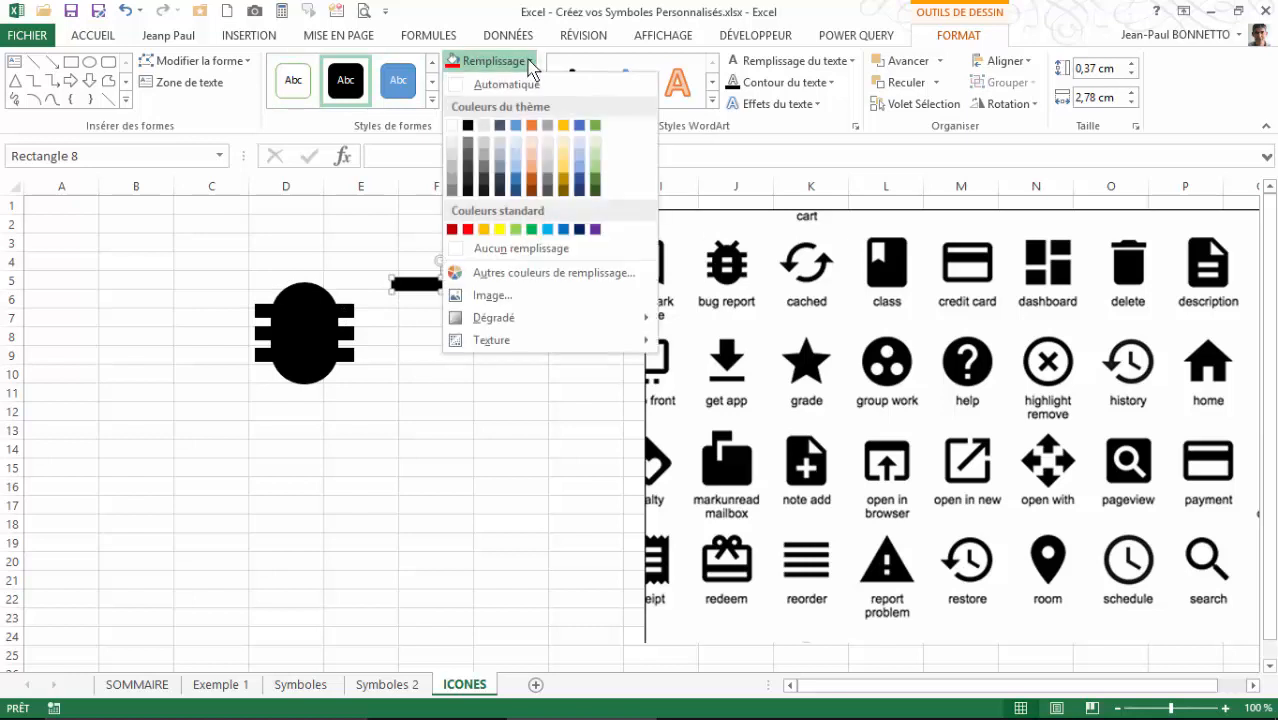
click(452, 127)
click(508, 83)
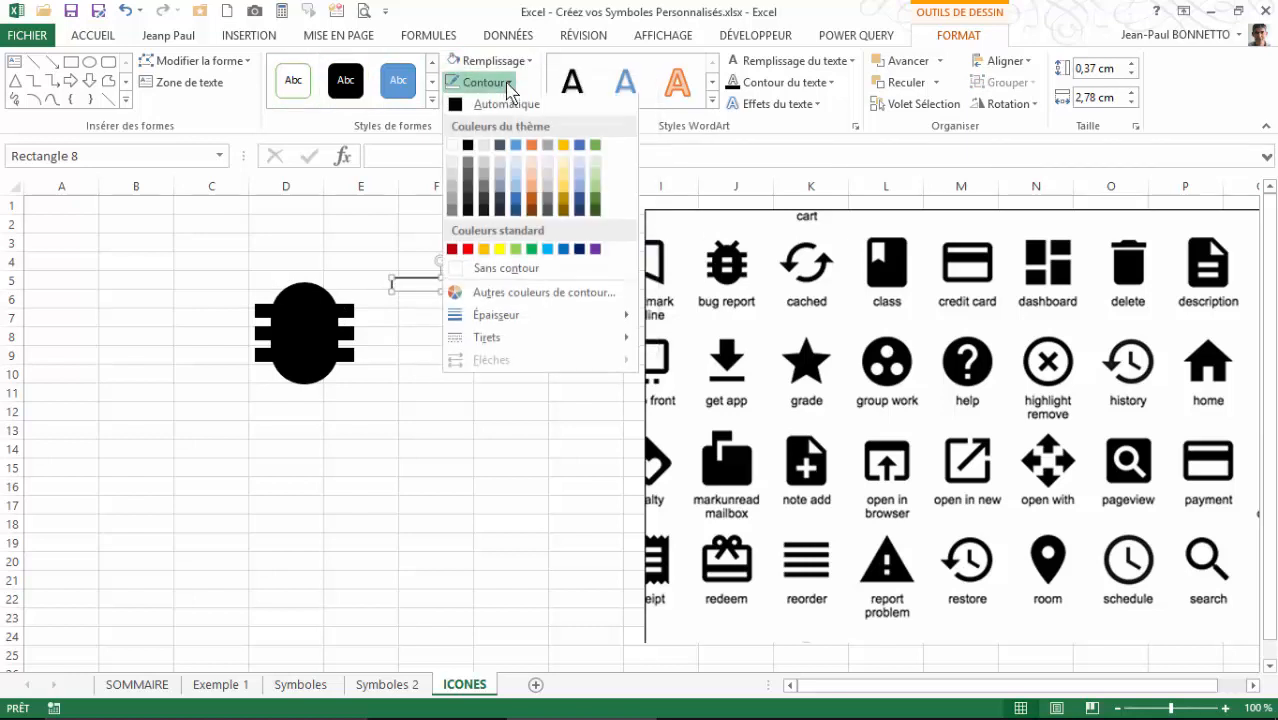
click(490, 272)
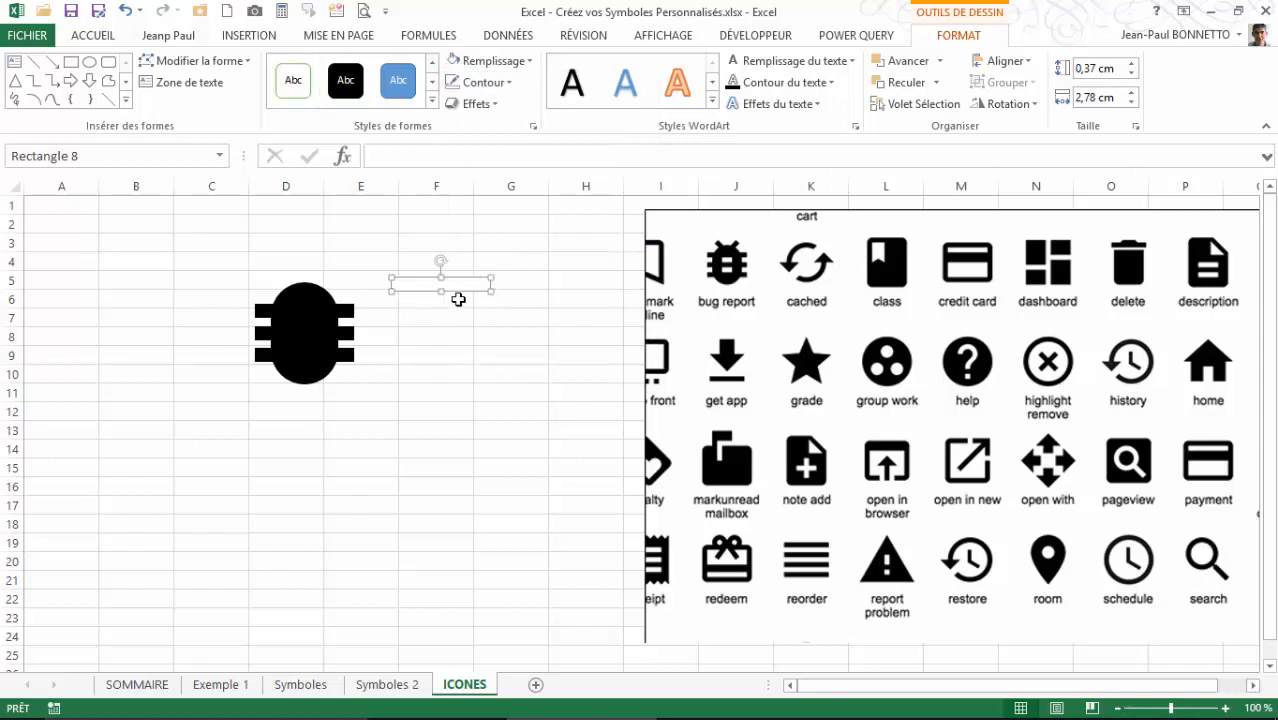
- Place the white bar between the upper two black bars, sized 0.2 cm by 1.01 cm, and add a copy between the lower two
drag(463, 295, 314, 326)
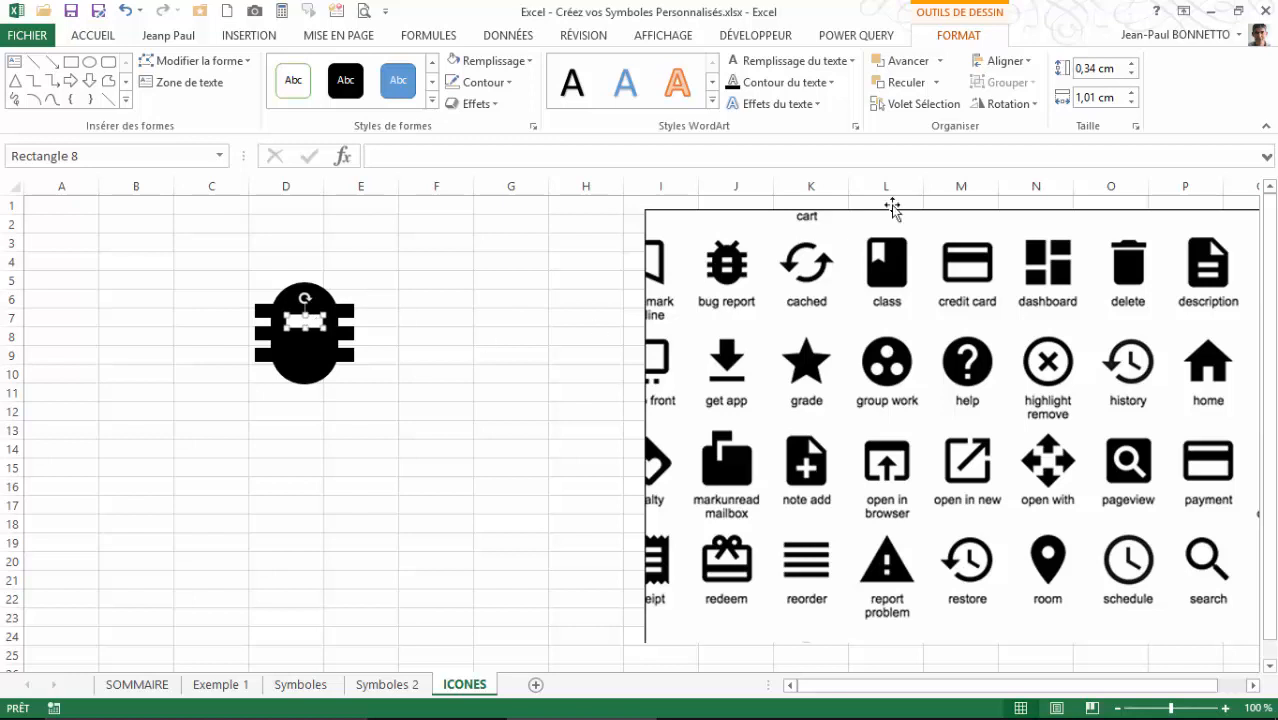
click(1130, 74)
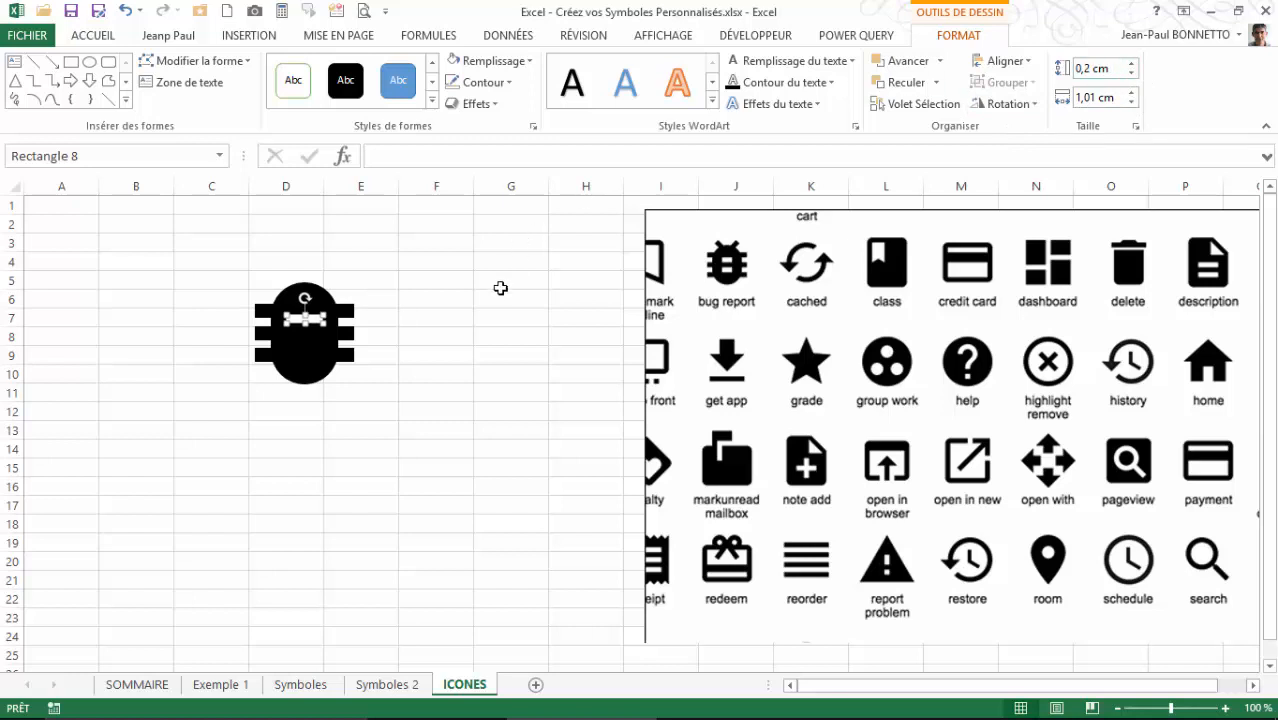
key(Down)
key(Down)
key(Left)
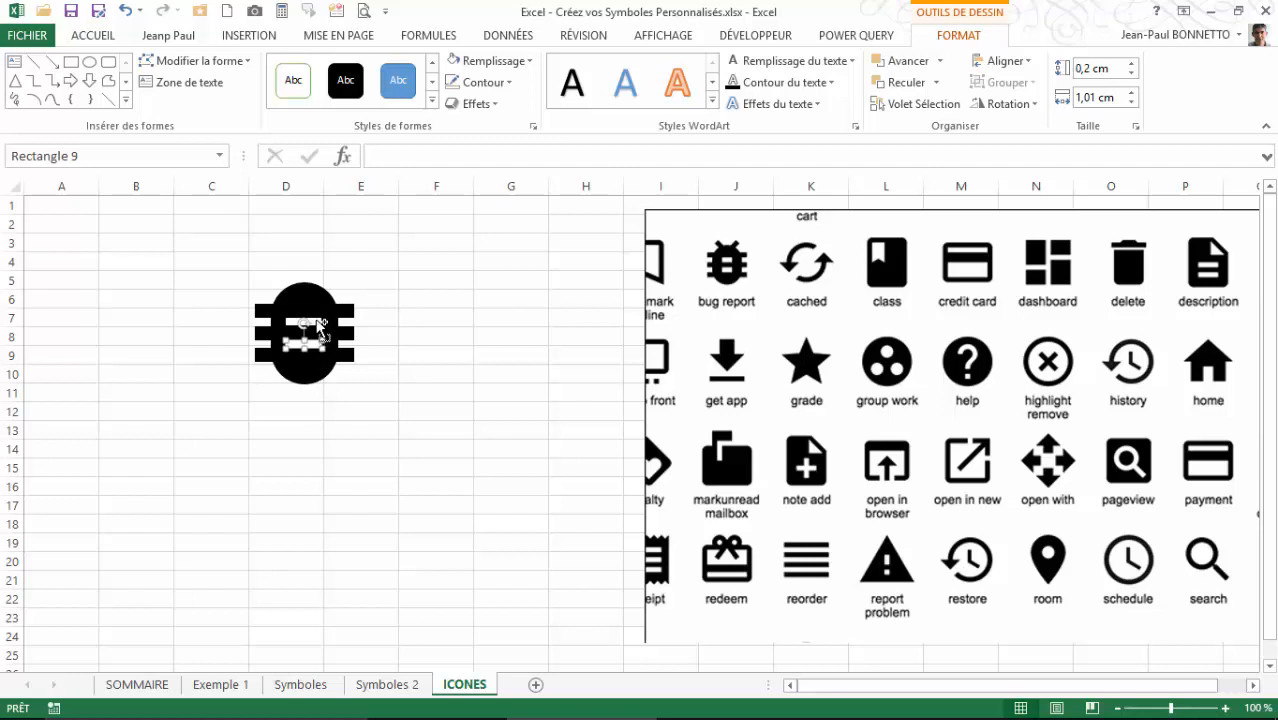
- Left-align the two white bars with each other
ctrl+click(318, 323)
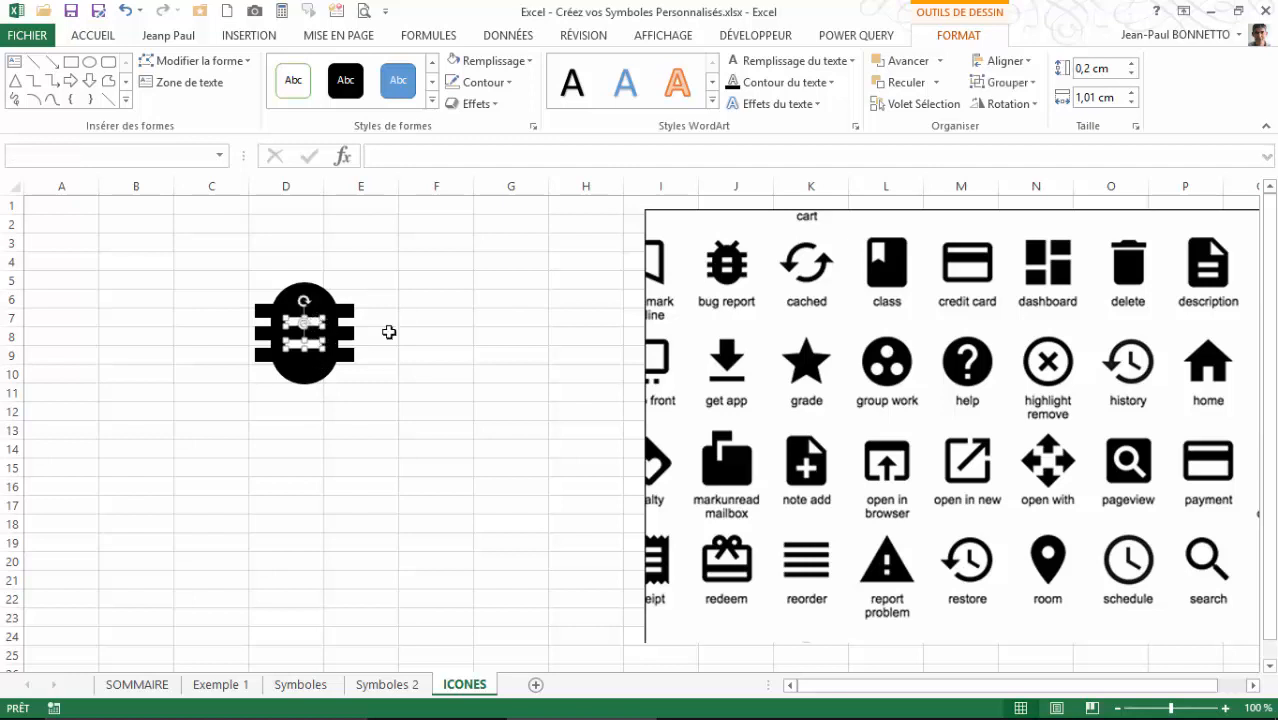
click(1003, 61)
click(1024, 86)
- Centre the two white bars horizontally on the bug body and group them with it
ctrl+click(326, 307)
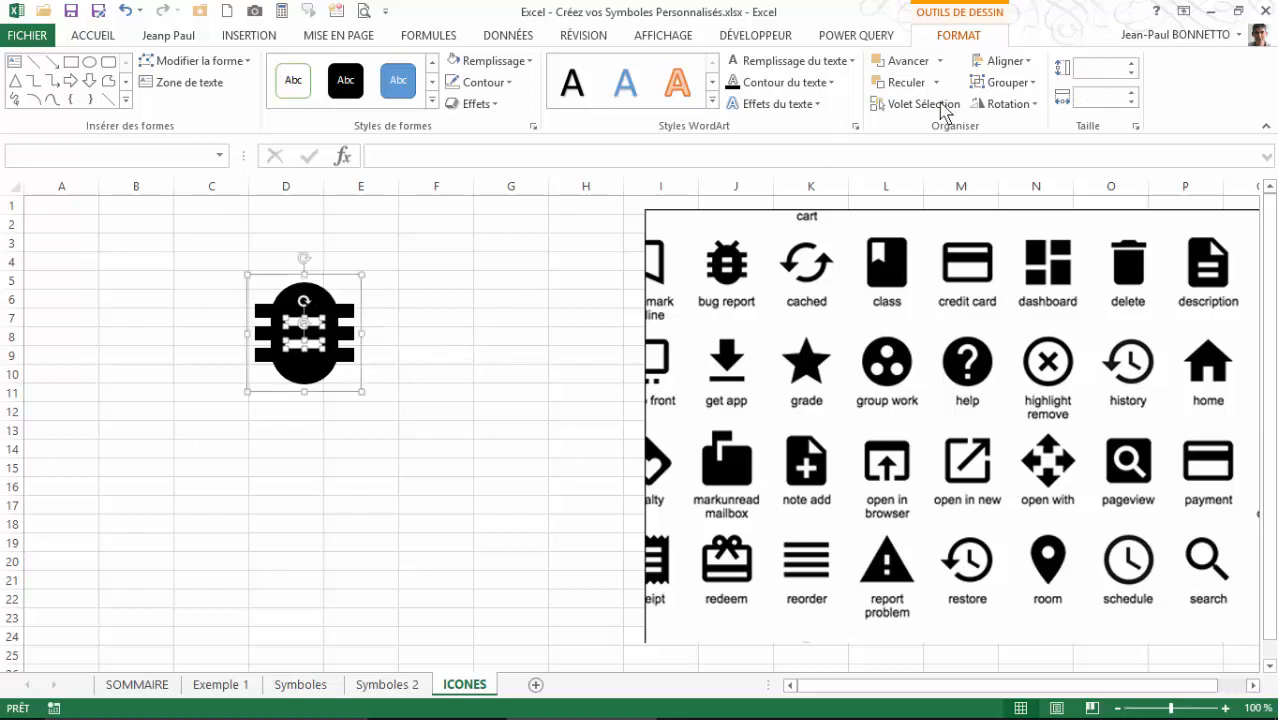
click(1003, 61)
click(1015, 106)
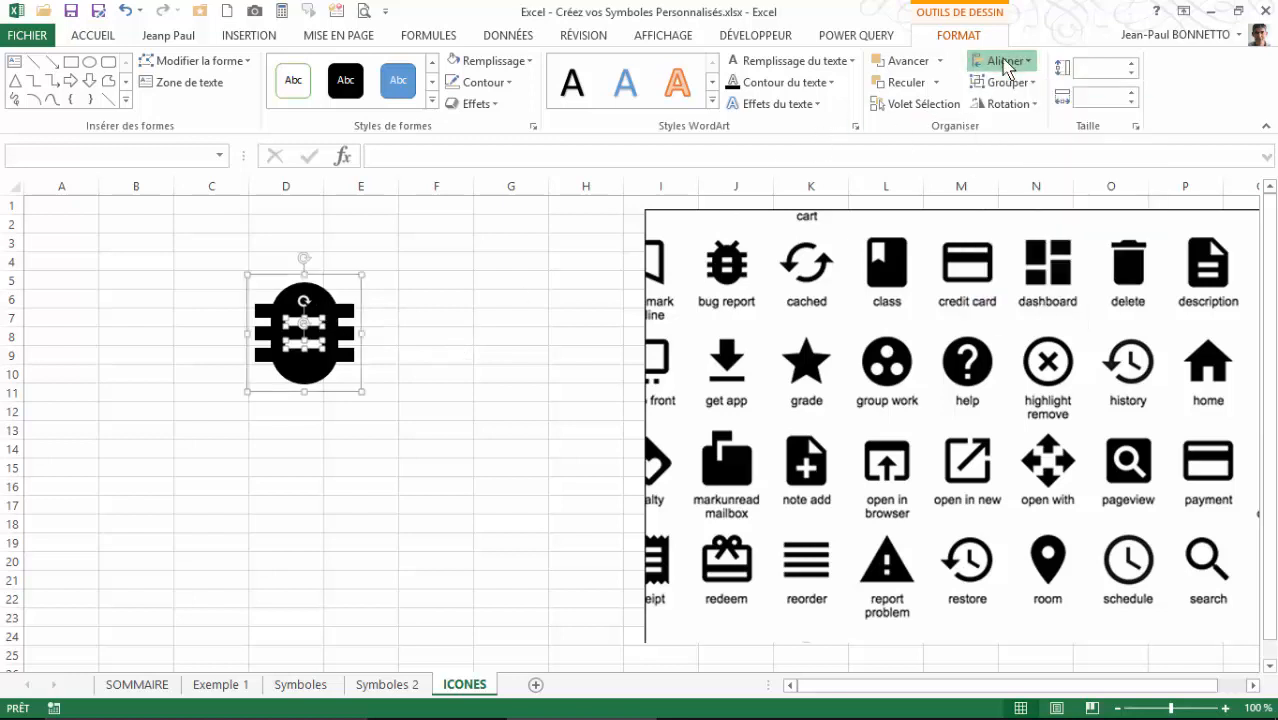
click(1005, 82)
click(1015, 106)
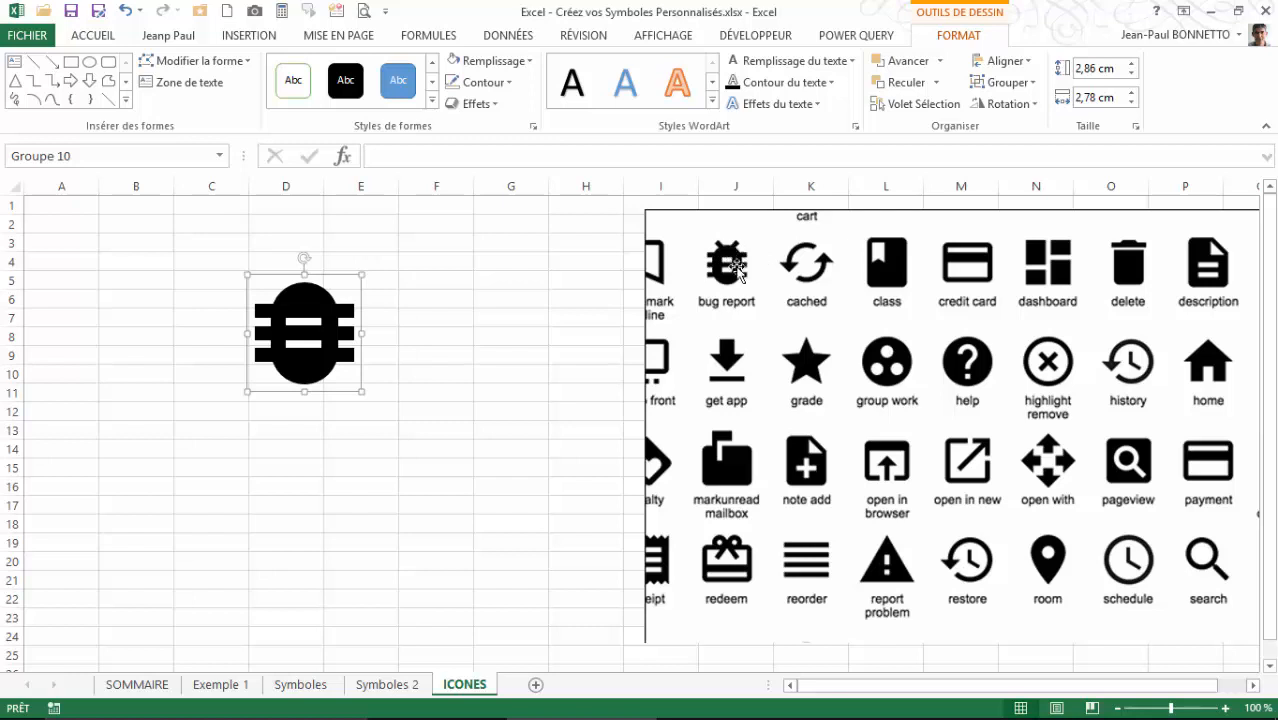
- Draw a small upright rectangle about 0.77 cm high and 0.24 cm wide beside the bug and give it the black style
click(71, 61)
drag(165, 241, 175, 259)
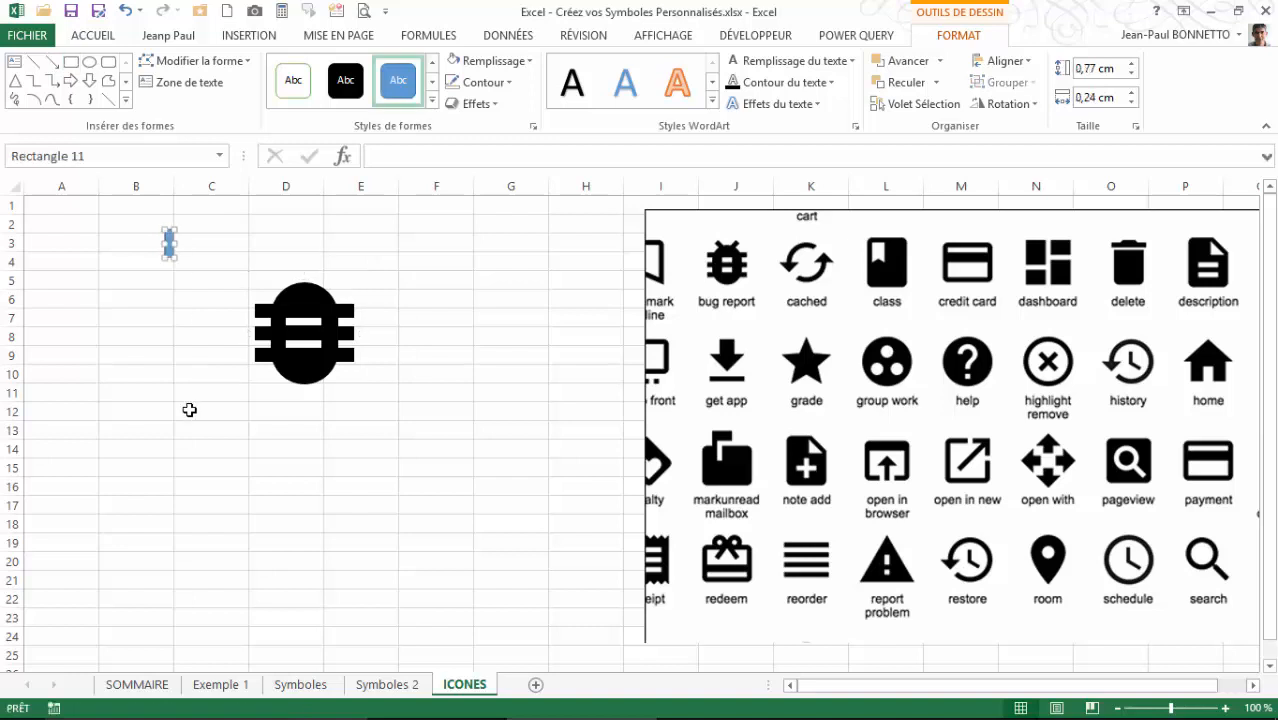
click(348, 85)
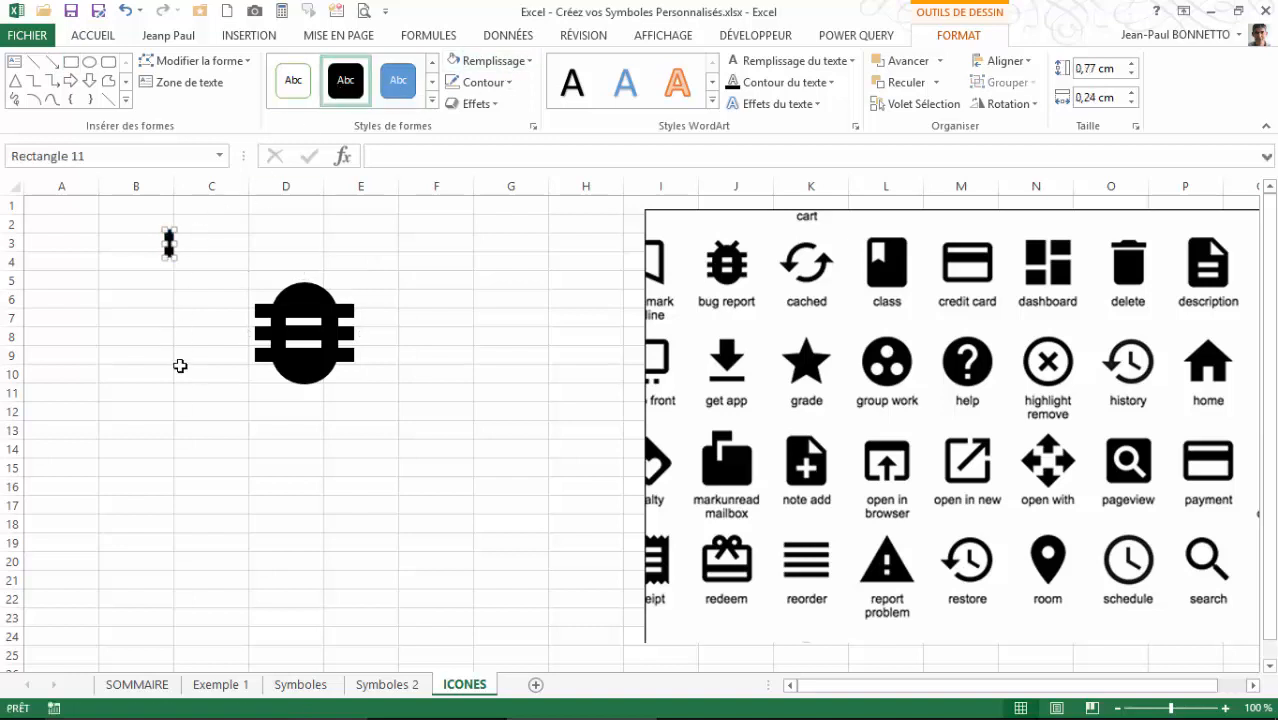
- Set the small black rectangle's rotation to 45°
click(1036, 104)
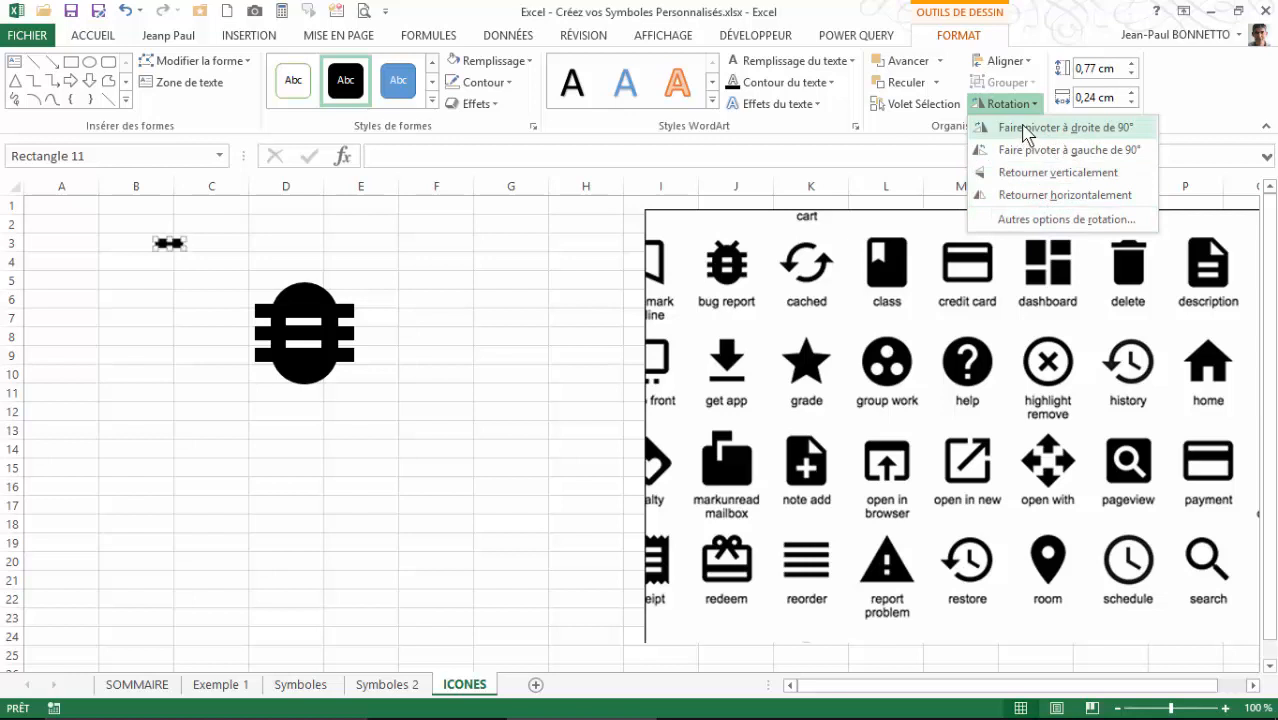
click(1062, 228)
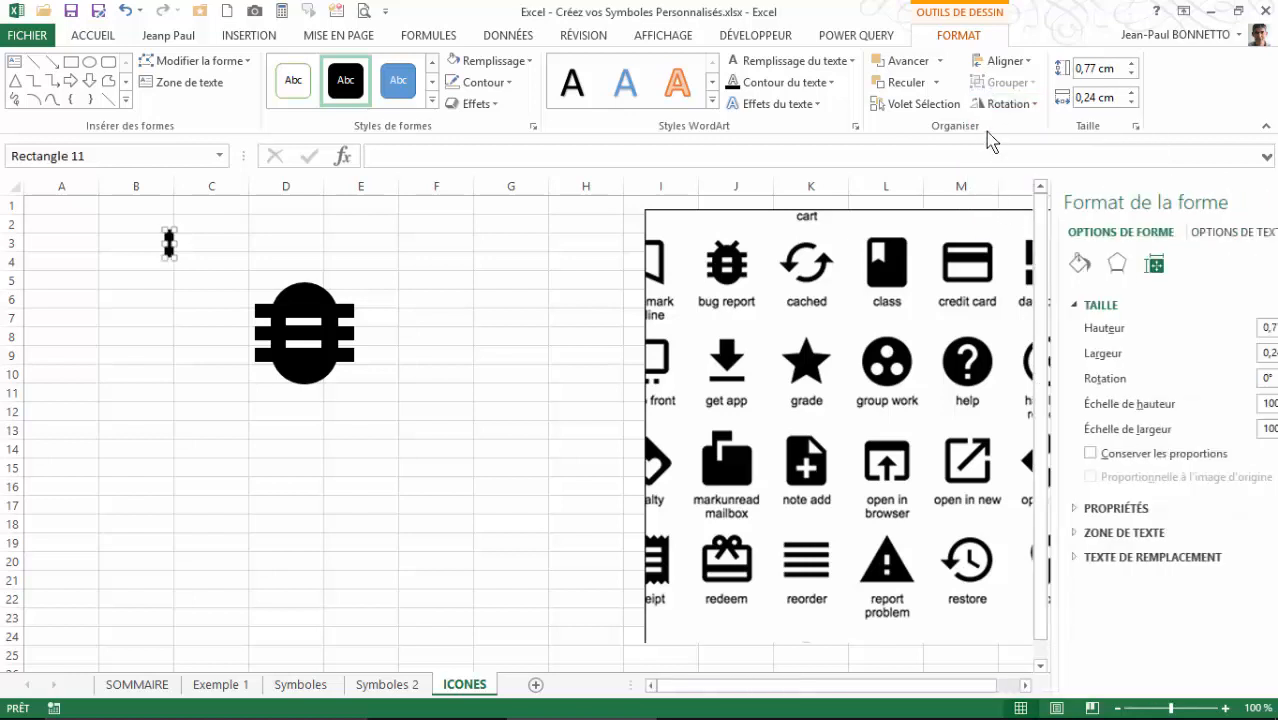
click(1220, 379)
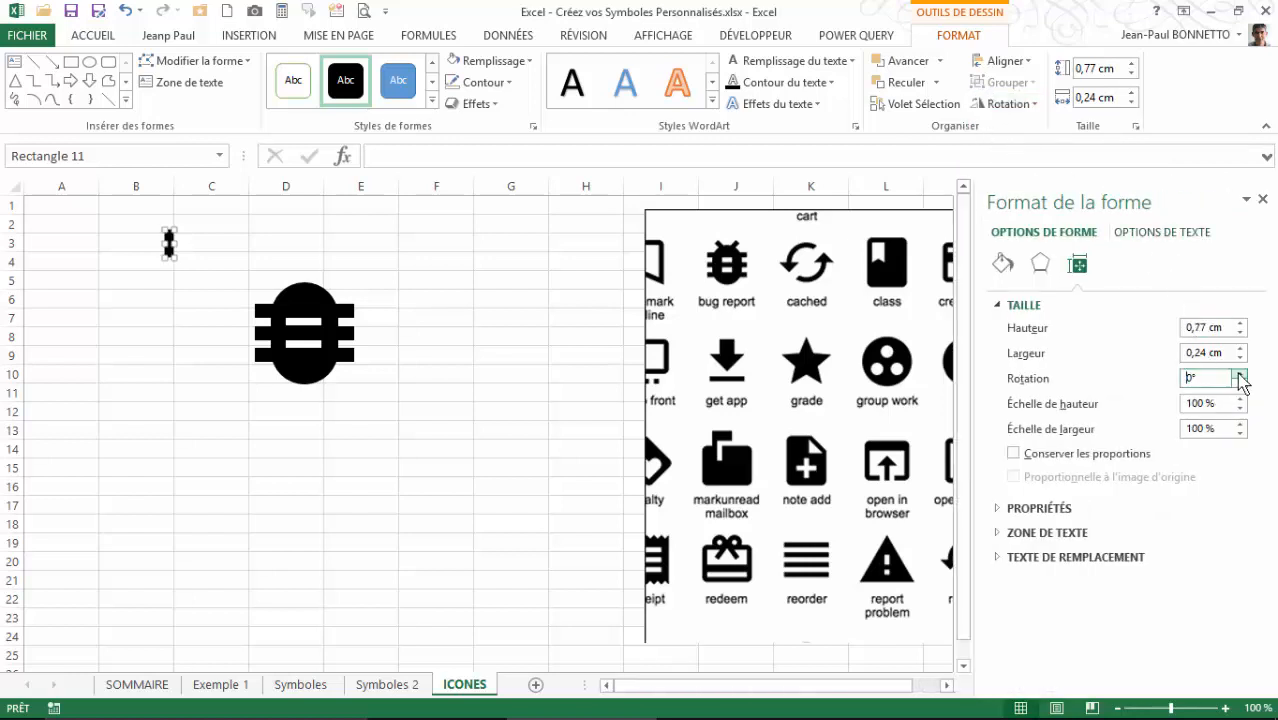
double_click(1199, 375)
key(Return)
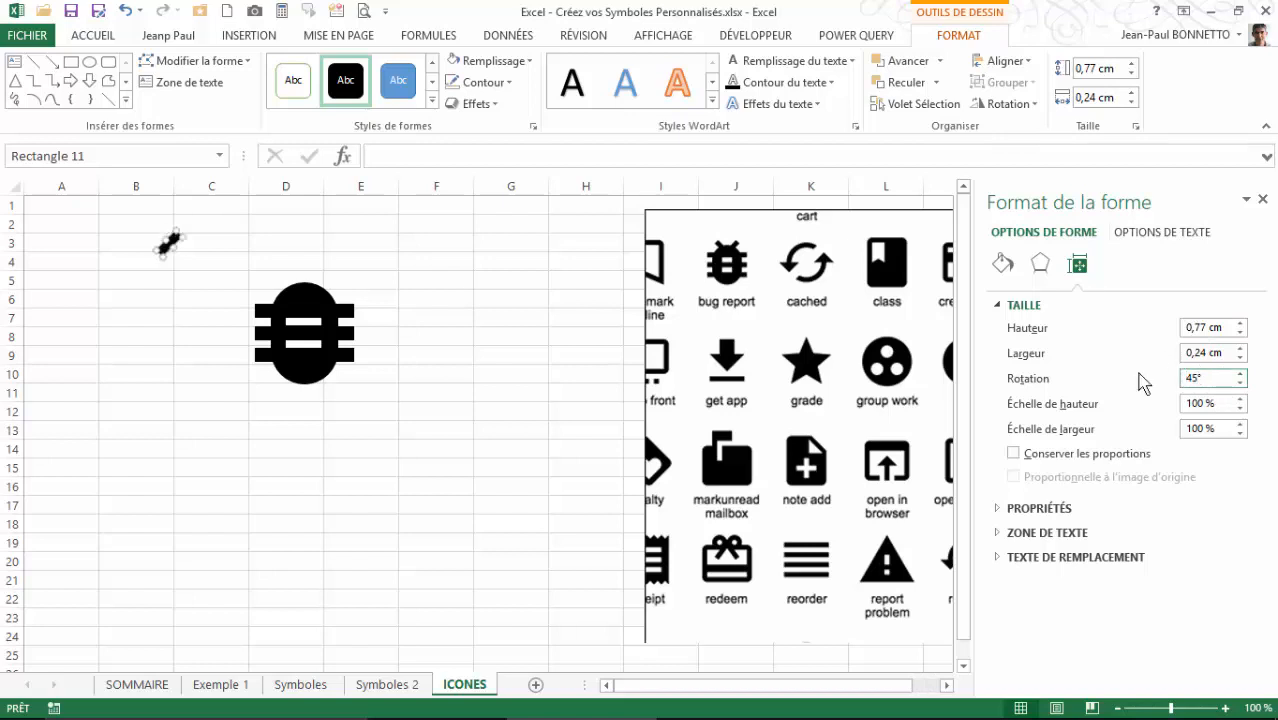
- Place the tilted rectangle on the upper right edge of the bug's head as an antenna, about 0.23 cm wide
mouse_move(174, 247)
mouse_down()
mouse_move(354, 251)
mouse_move(185, 260)
mouse_move(172, 249)
mouse_up()
drag(250, 251, 327, 283)
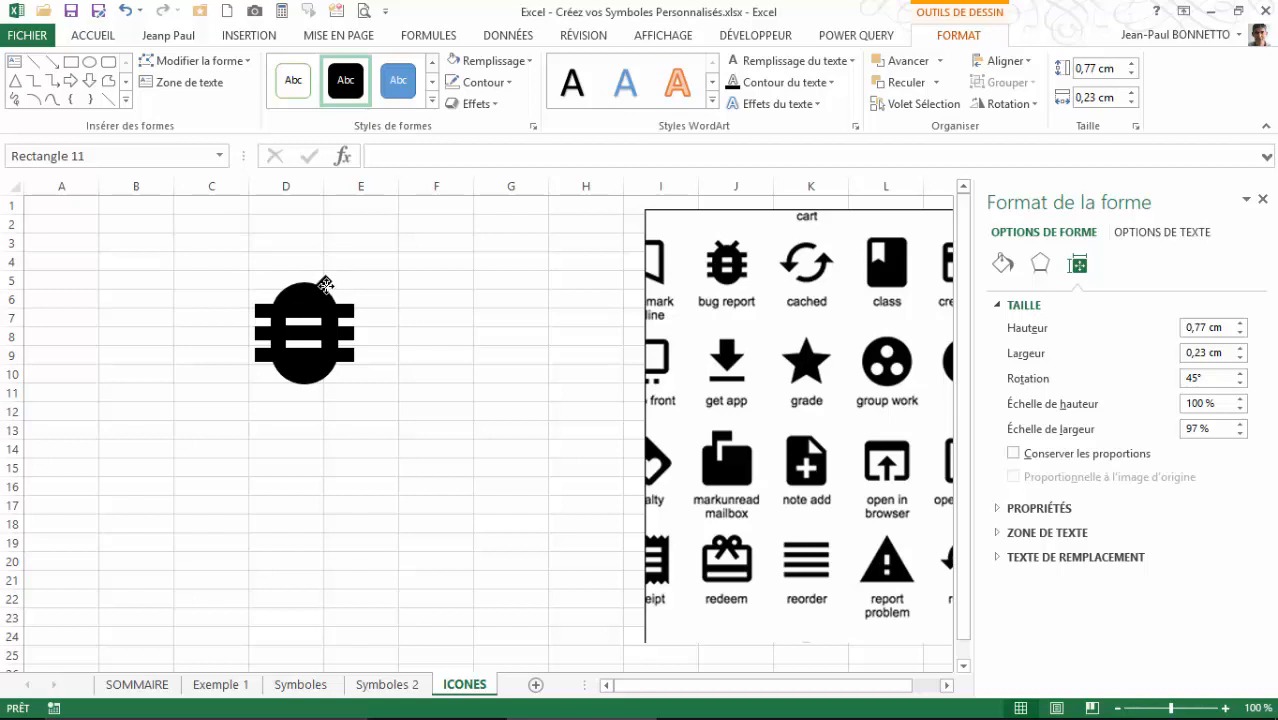
drag(325, 284, 326, 285)
- Rotate a copy of the antenna 90° to the left and place it symmetrically on the other side of the head
click(1028, 106)
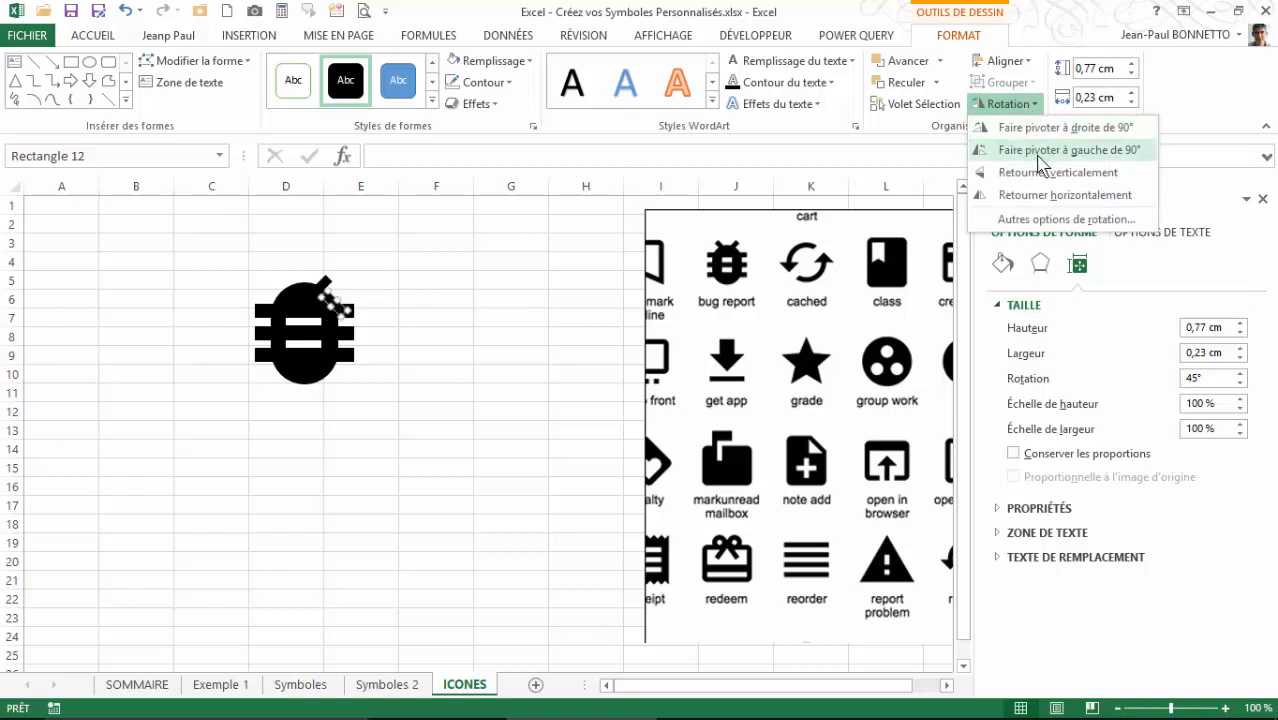
click(1040, 150)
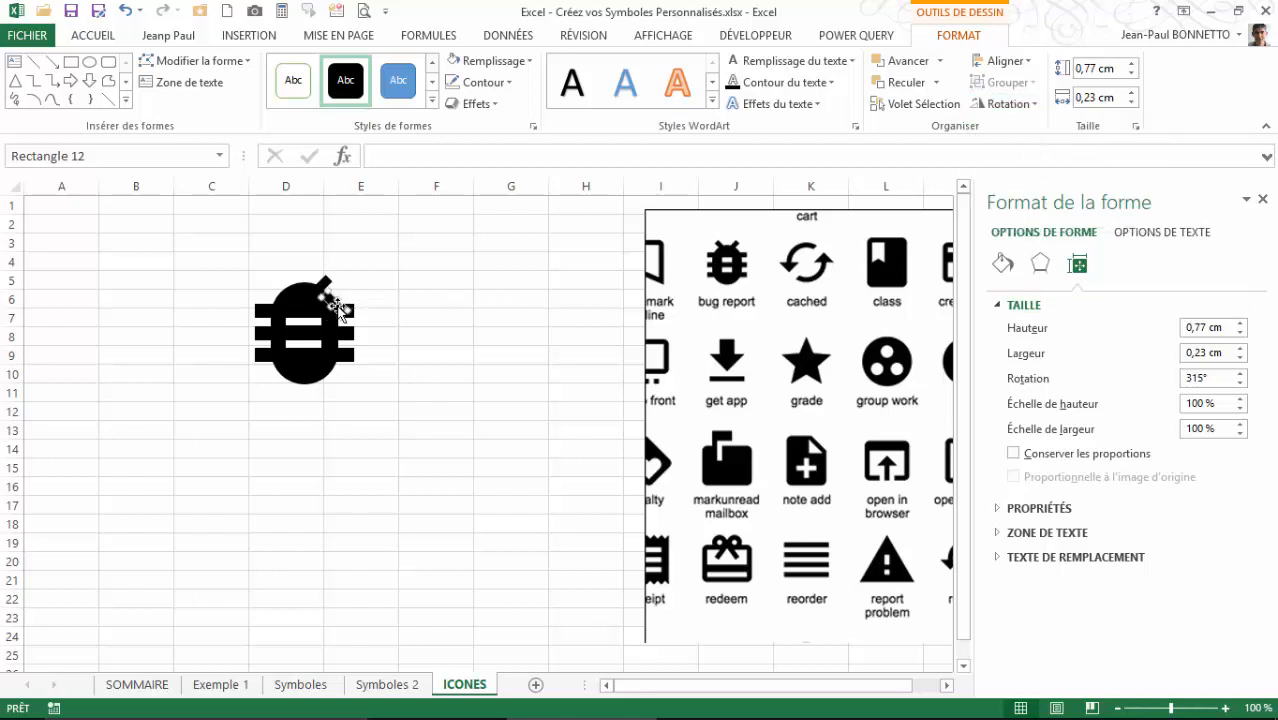
drag(337, 305, 298, 292)
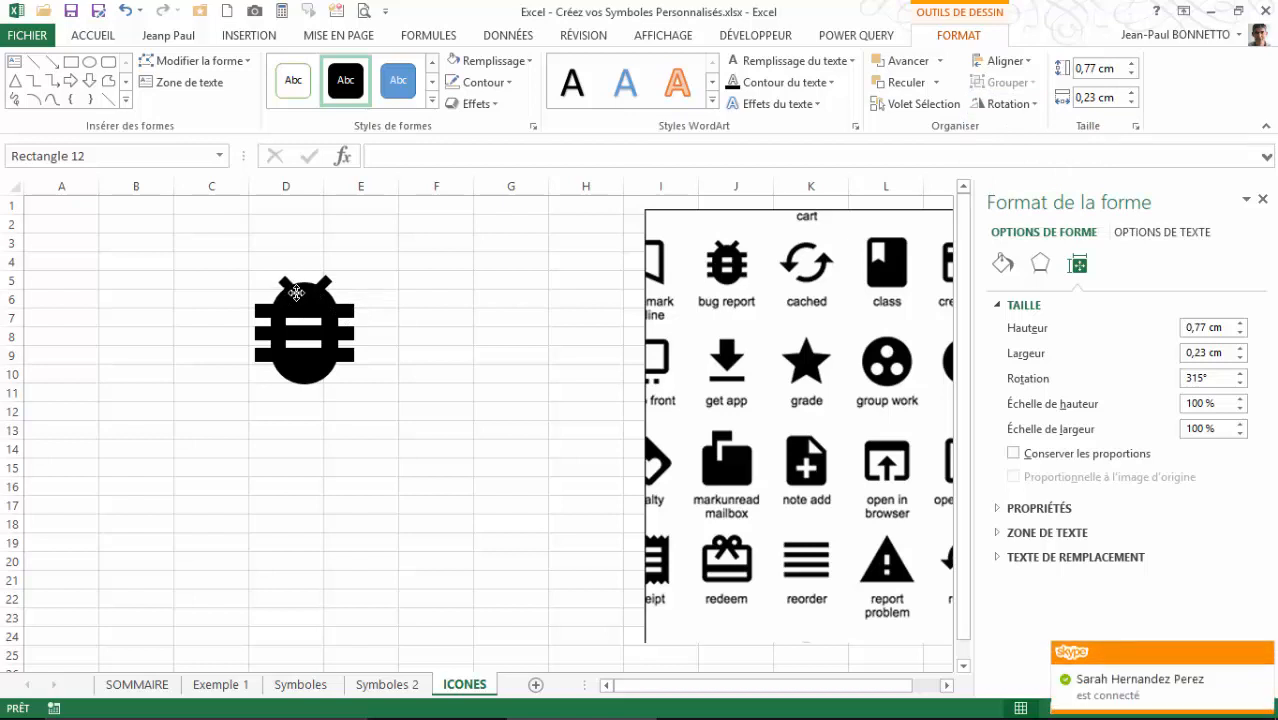
click(492, 275)
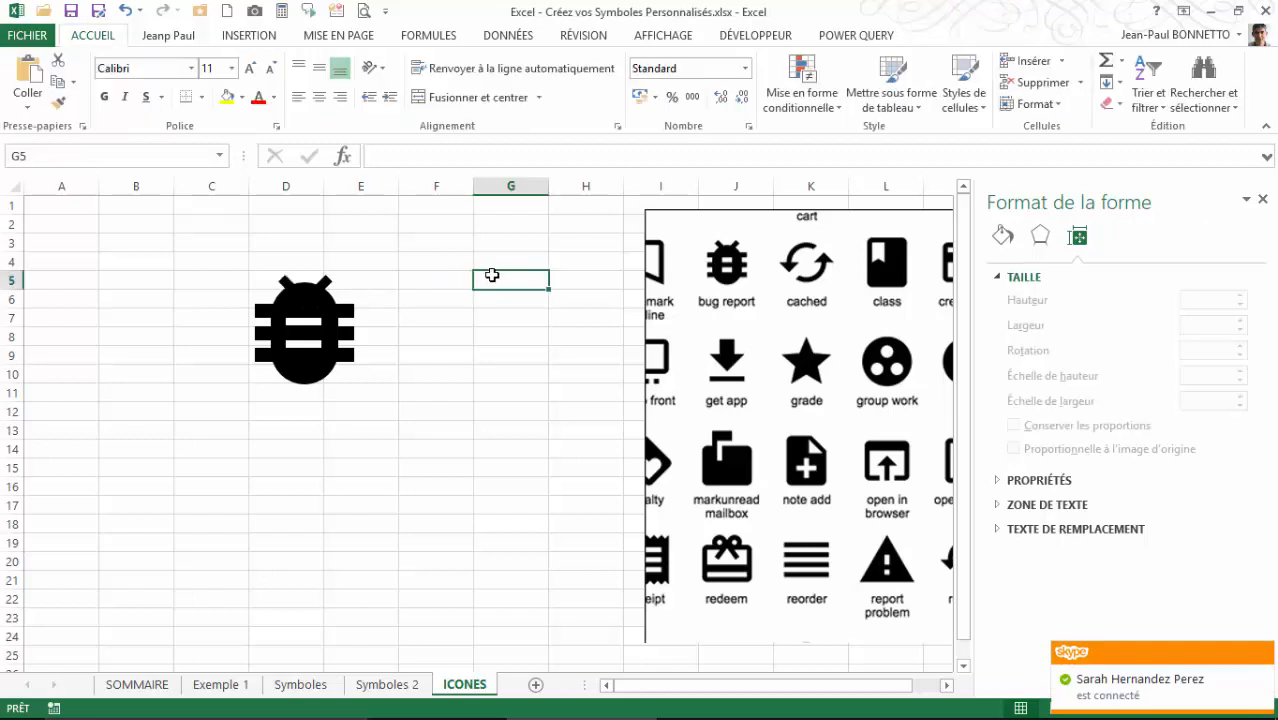
click(1262, 199)
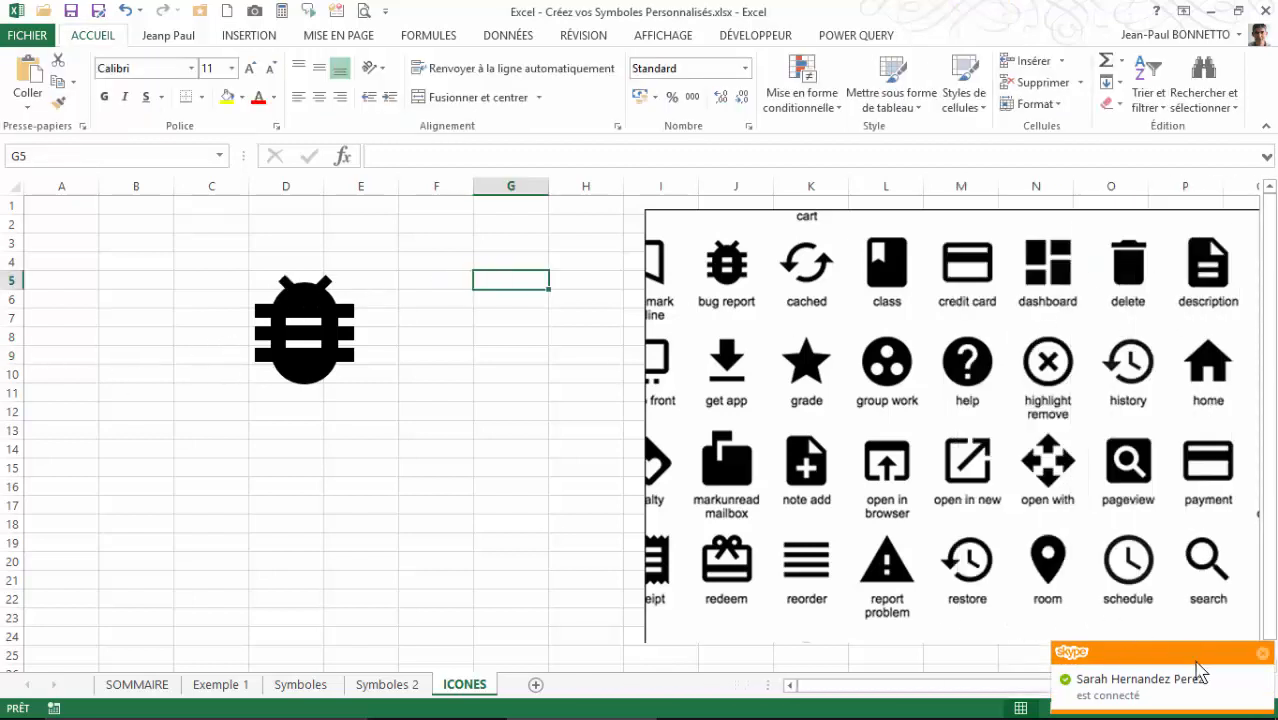
click(1264, 654)
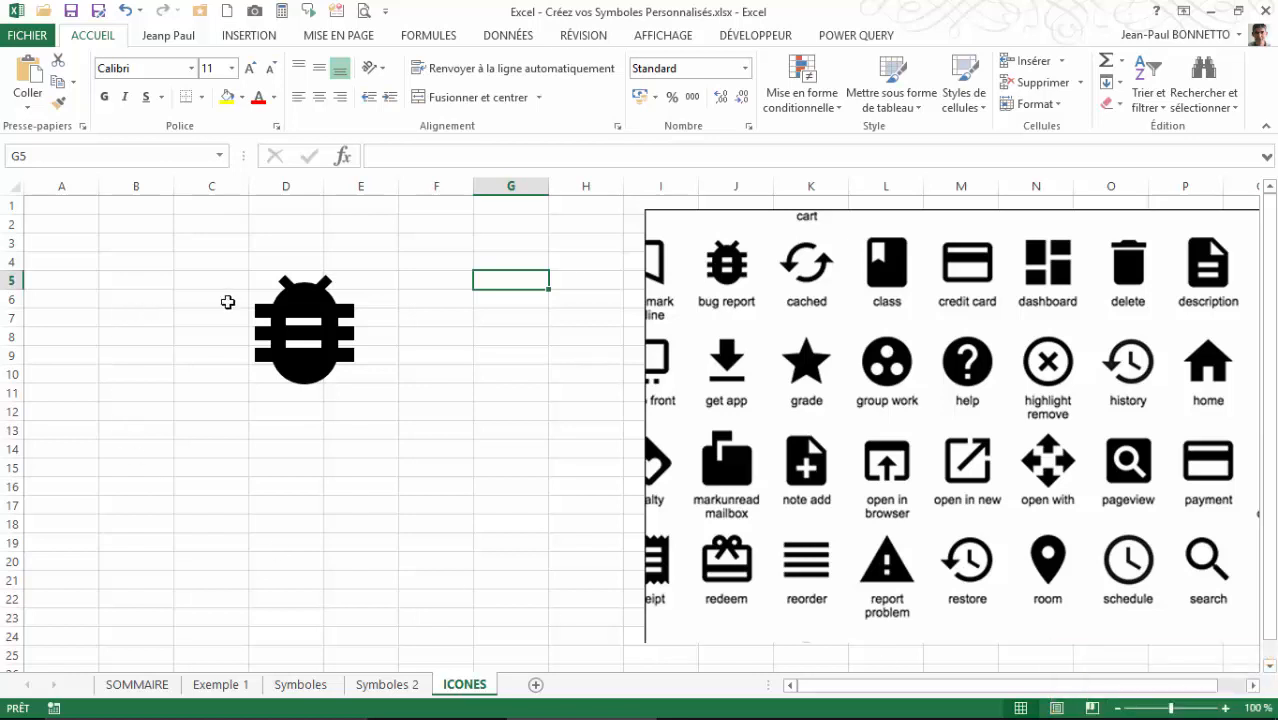
- Group the two antennas with the bug's body
click(283, 282)
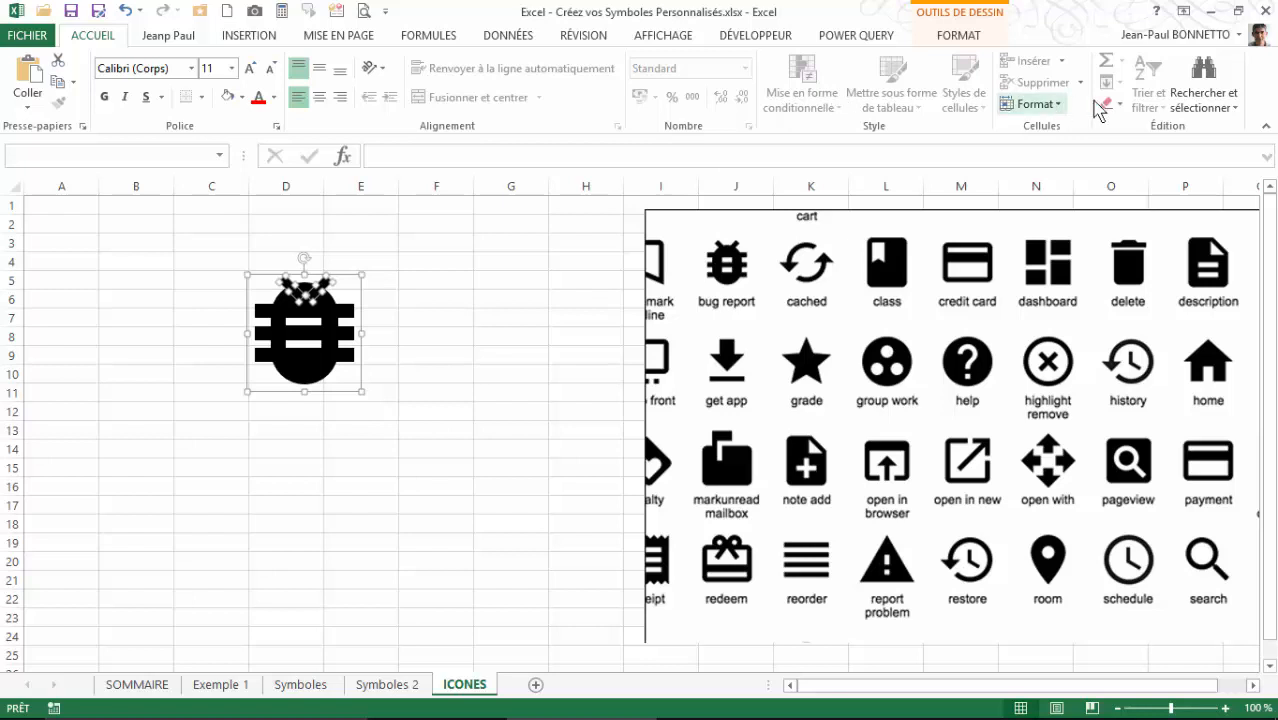
click(958, 36)
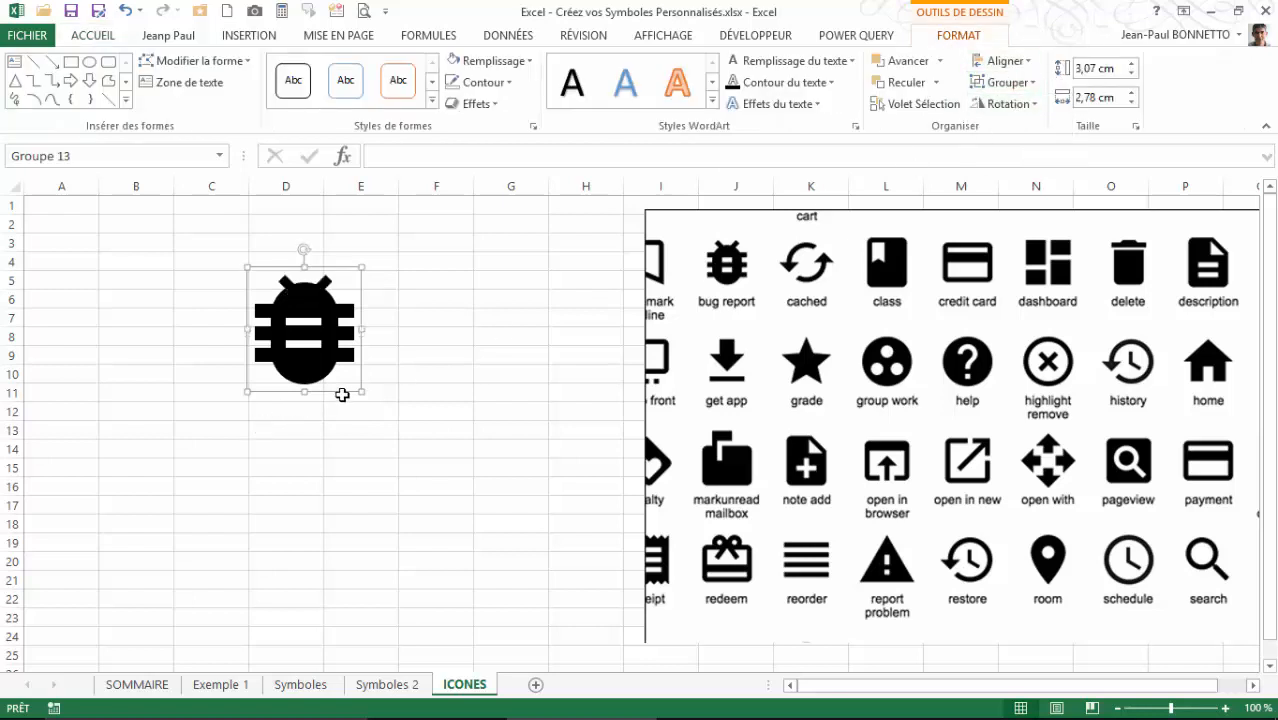
mouse_move(342, 390)
mouse_down()
mouse_move(308, 403)
mouse_move(320, 391)
mouse_up()
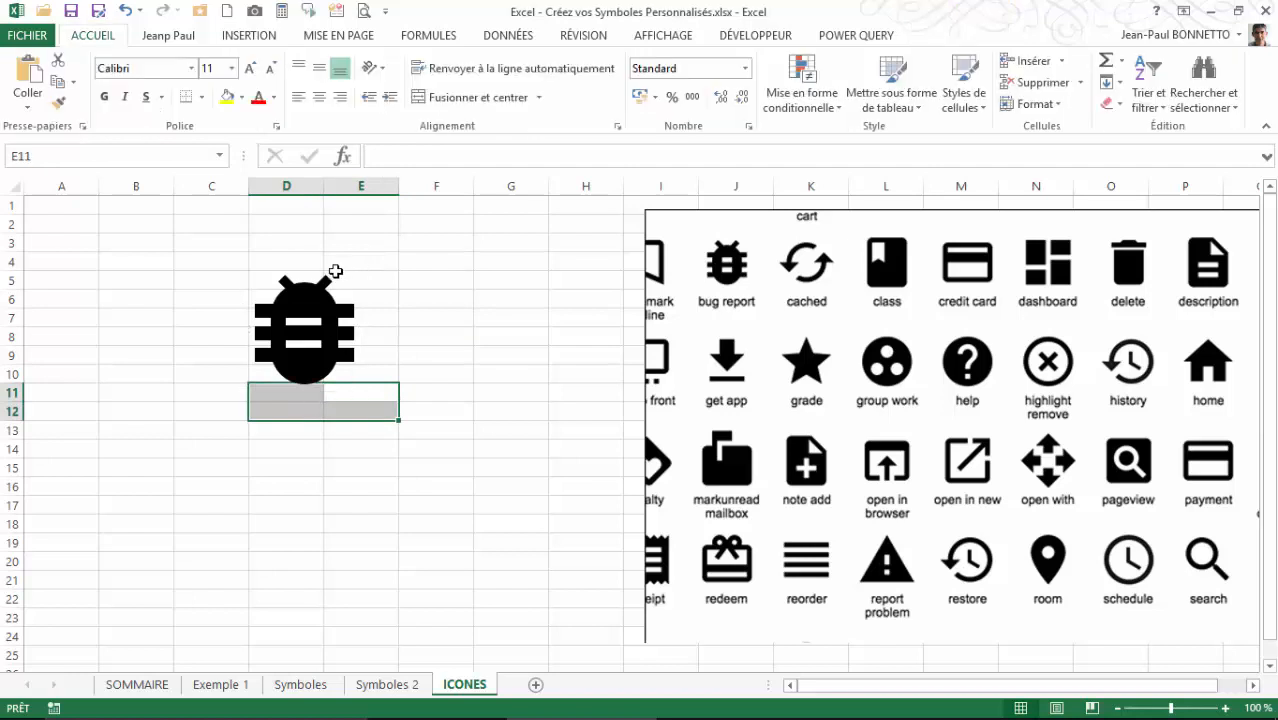
- Shrink the finished bug symbol to about three quarters of its size and move it to the sheet's corner around cells A1:B5
click(330, 274)
click(314, 272)
drag(314, 268, 180, 308)
click(179, 289)
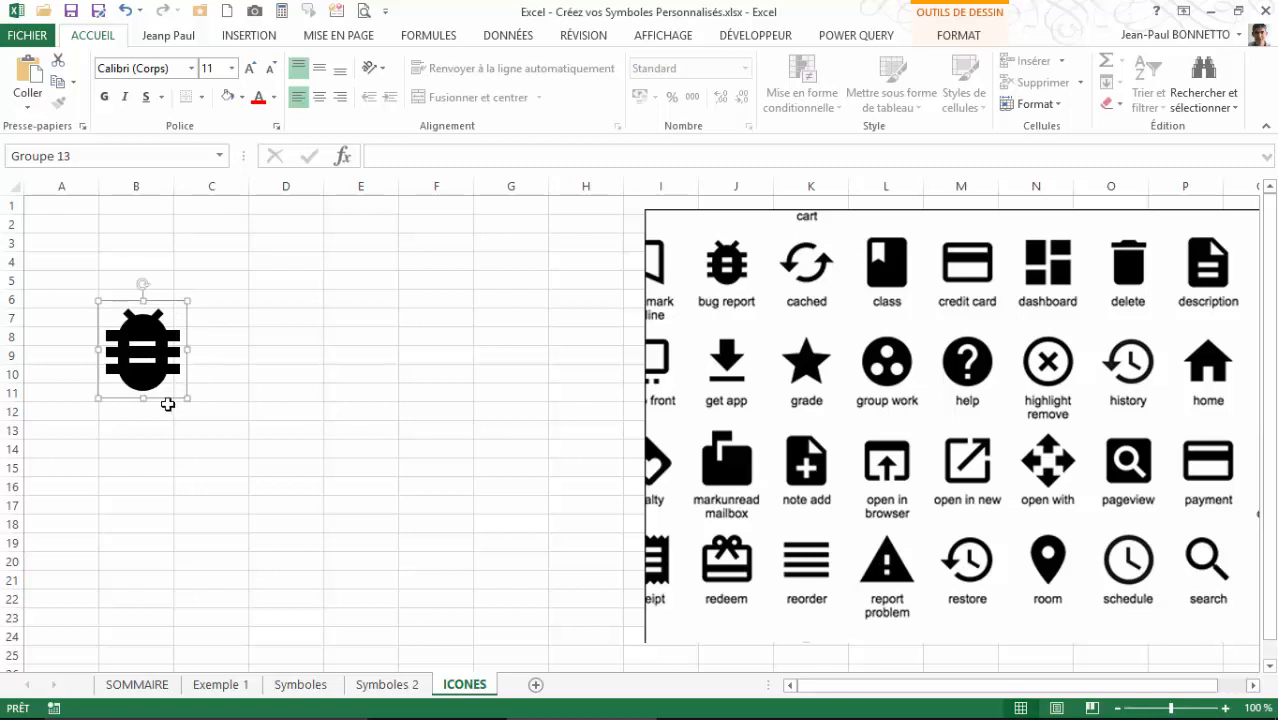
drag(168, 400, 104, 300)
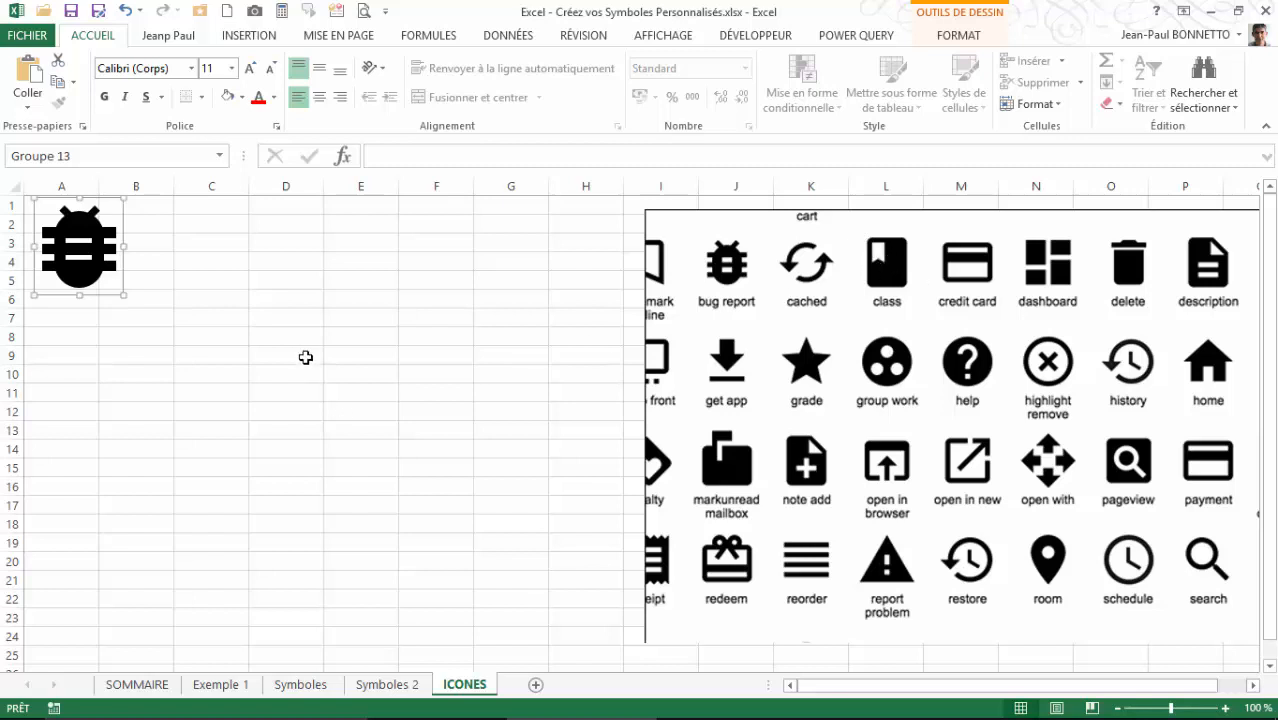
- Draw a rounded rectangle about 3.52 cm high and 2.06 cm wide in column D and slightly reduce its corner rounding
click(250, 38)
click(344, 104)
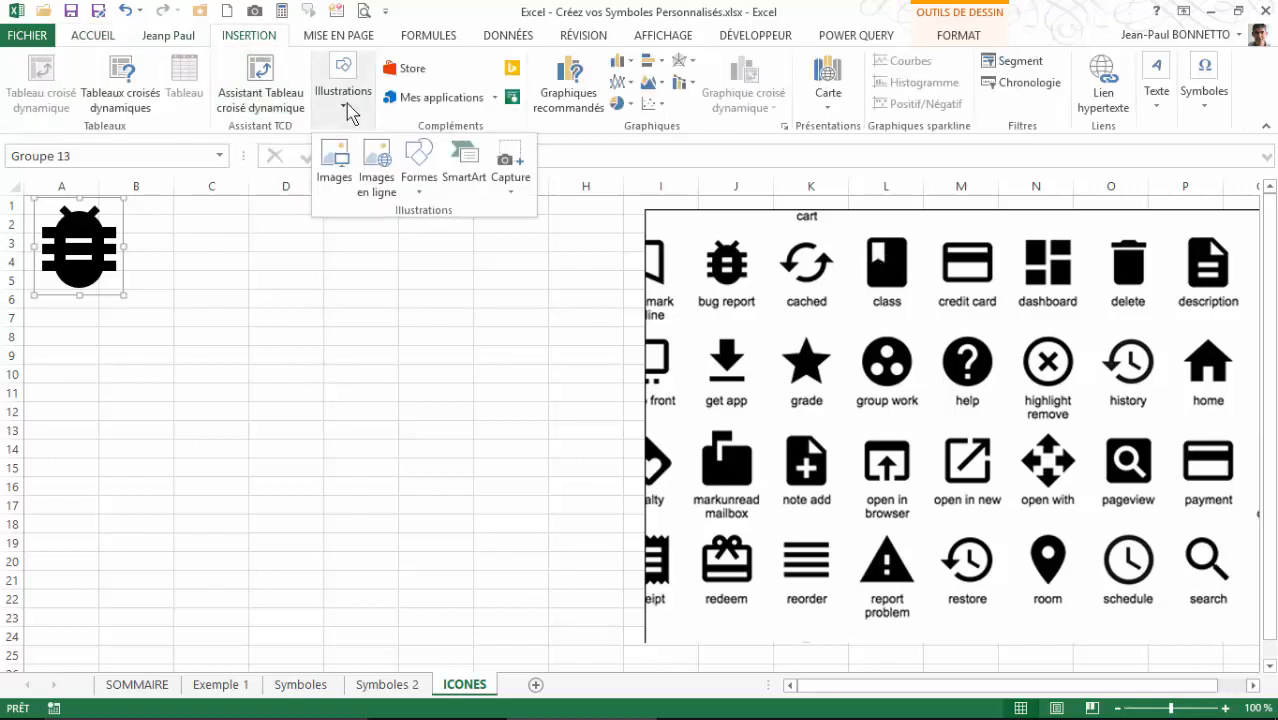
click(420, 185)
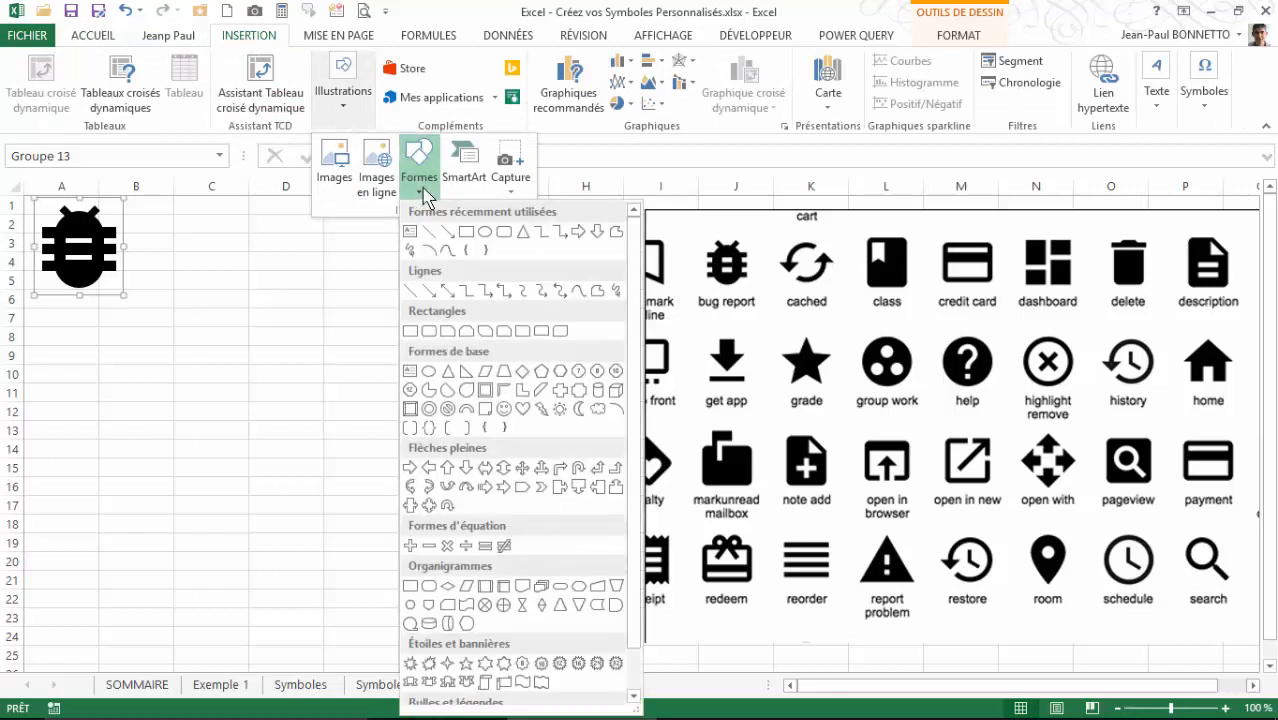
click(504, 233)
drag(252, 240, 324, 366)
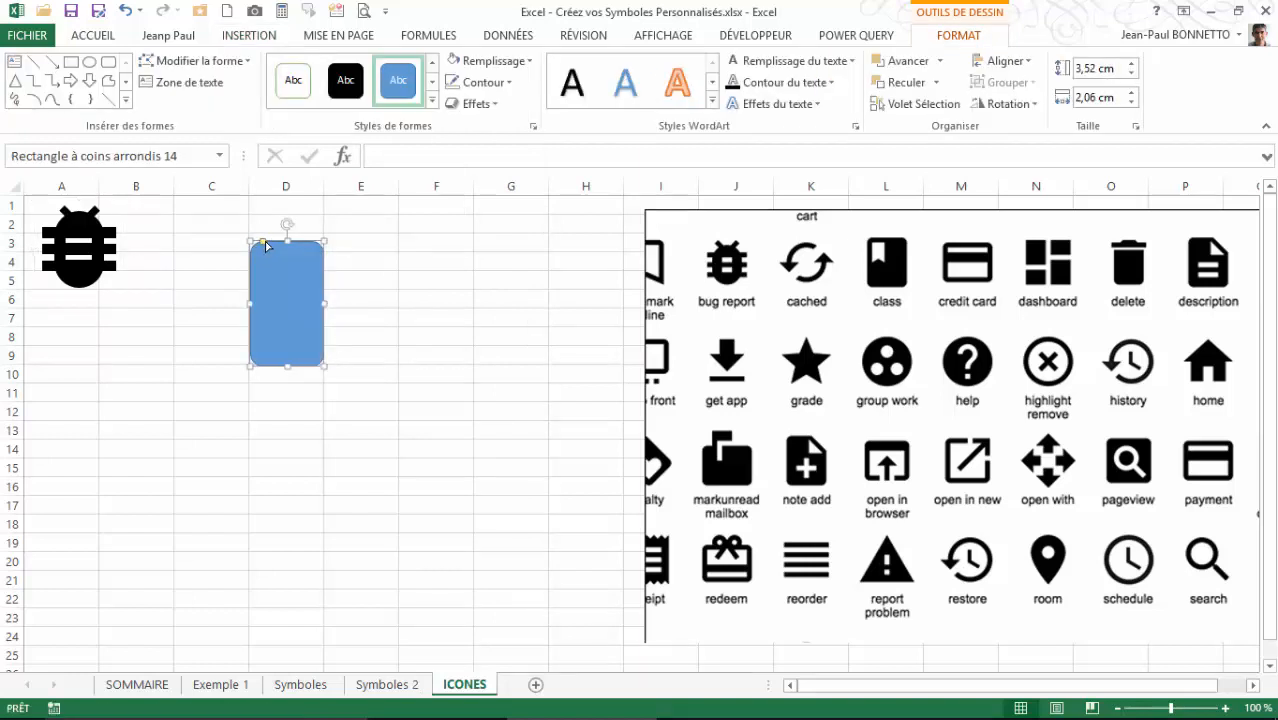
drag(264, 242, 263, 246)
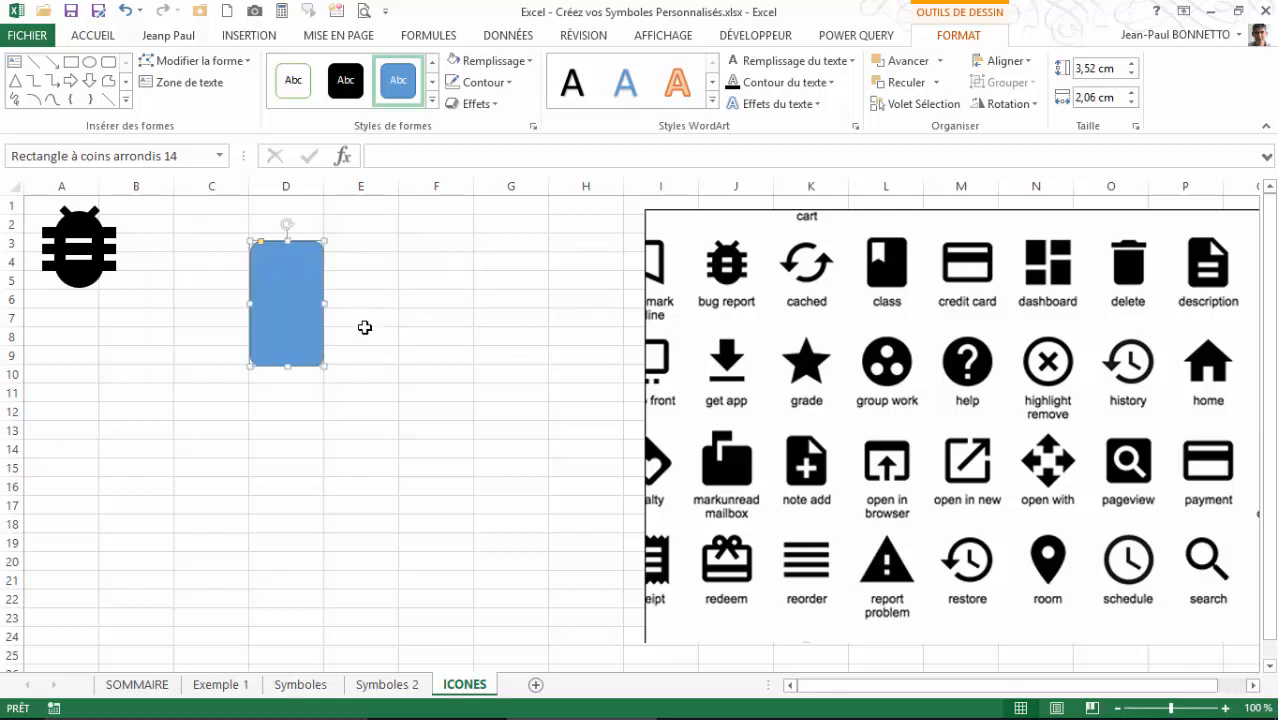
- Give the rounded rectangle the black style and resize it to about 2.91 cm high and 2.14 cm wide
click(345, 80)
drag(326, 368, 327, 345)
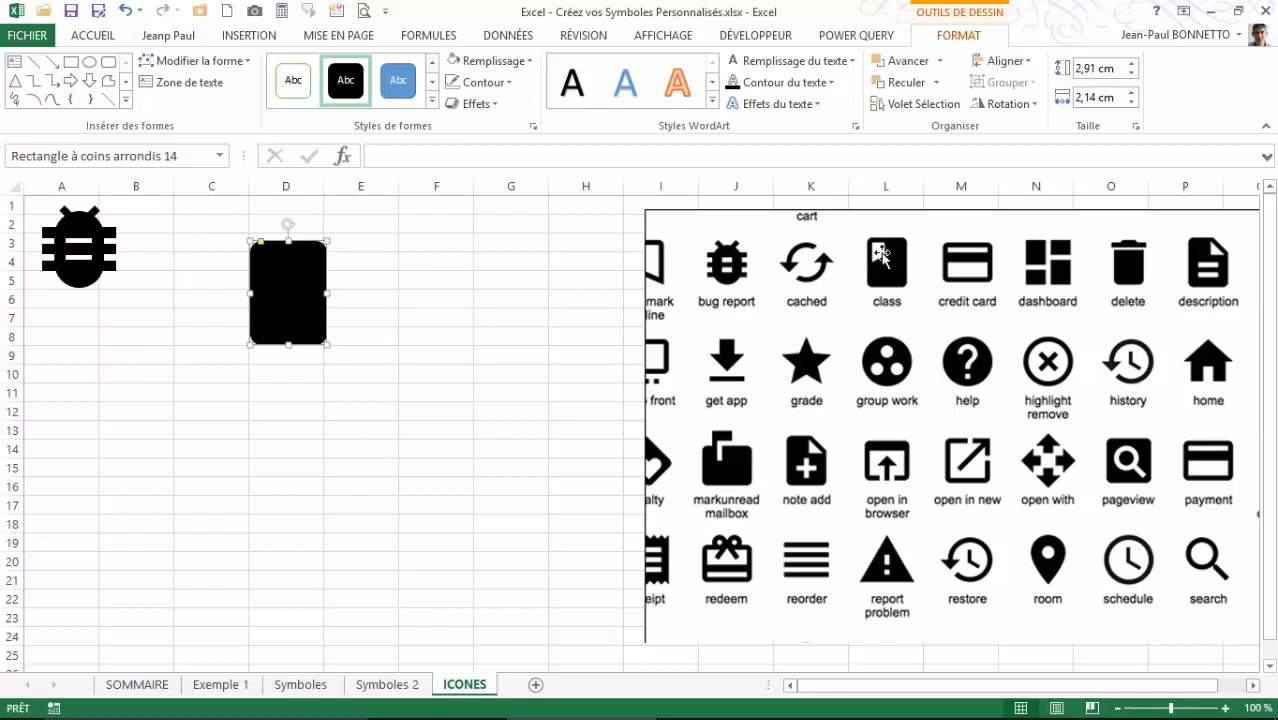
click(125, 100)
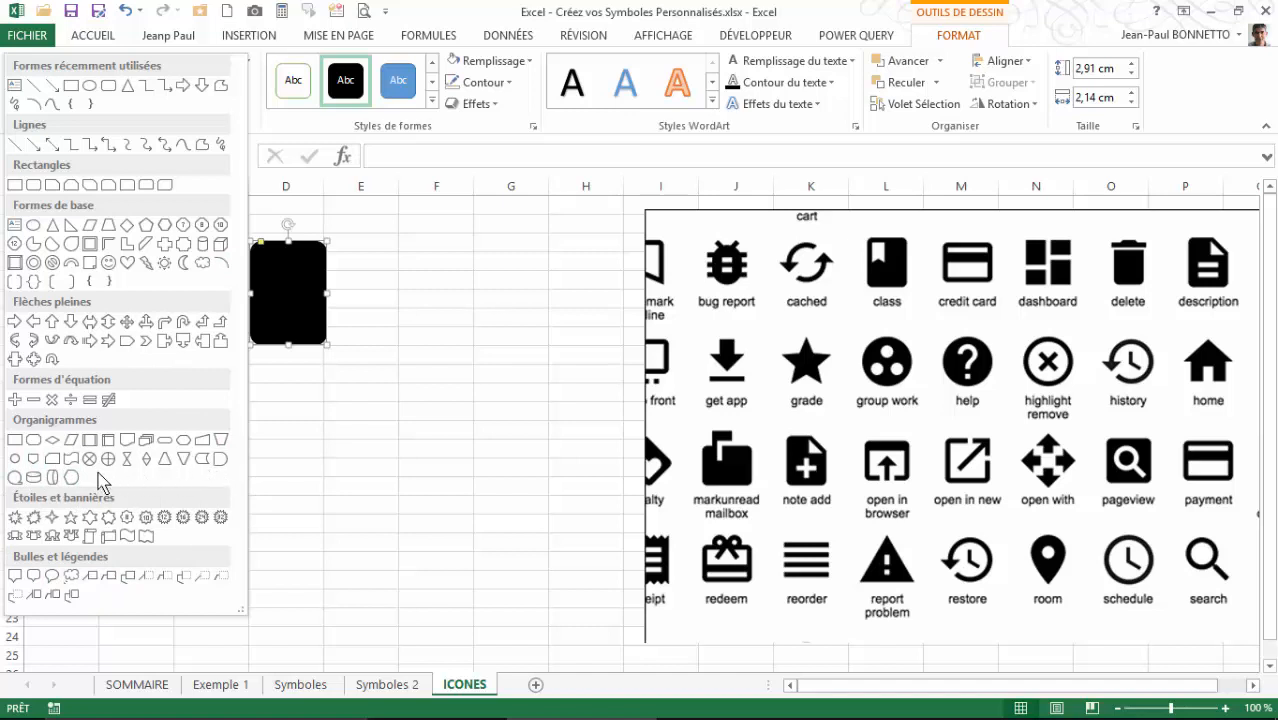
click(127, 341)
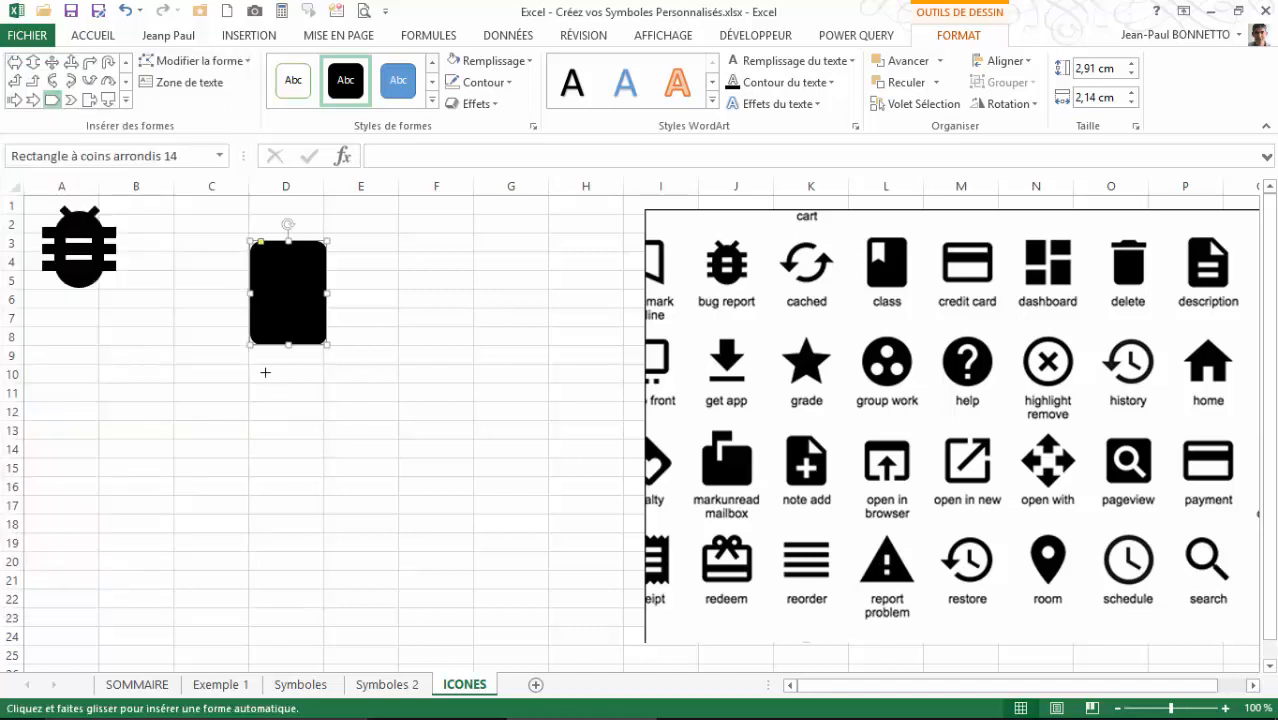
drag(256, 391, 333, 425)
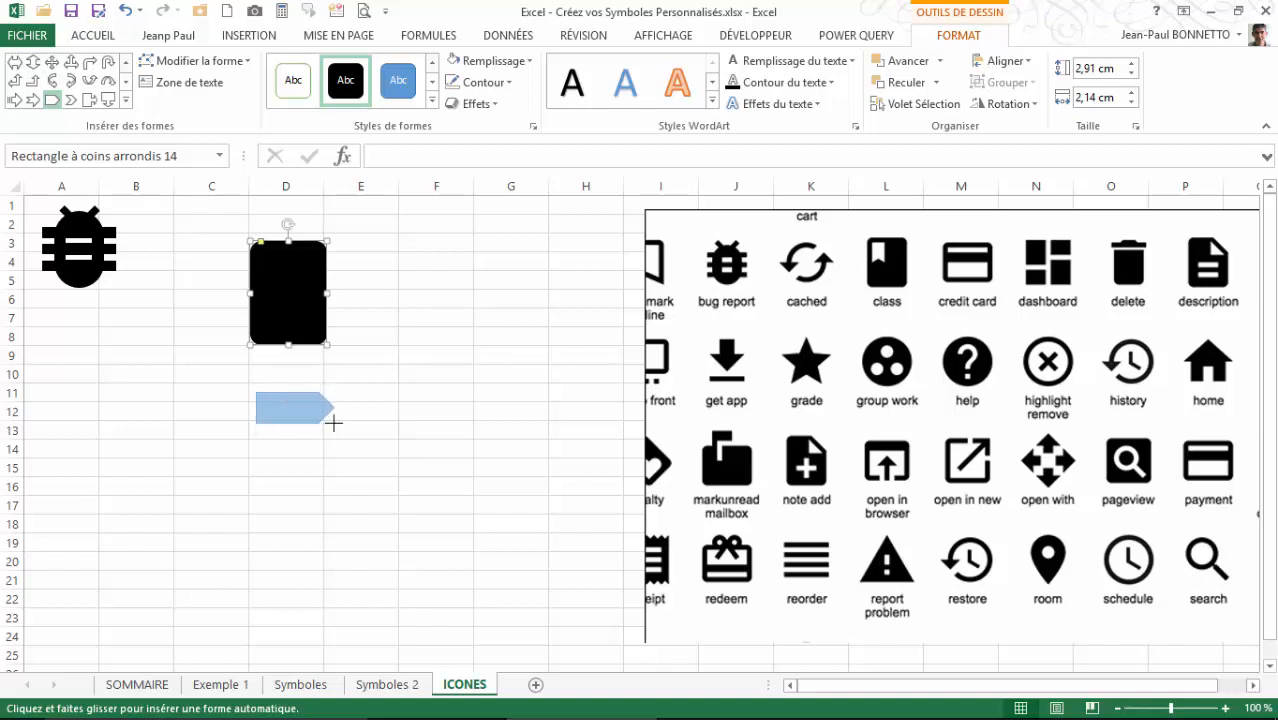
drag(329, 423, 318, 422)
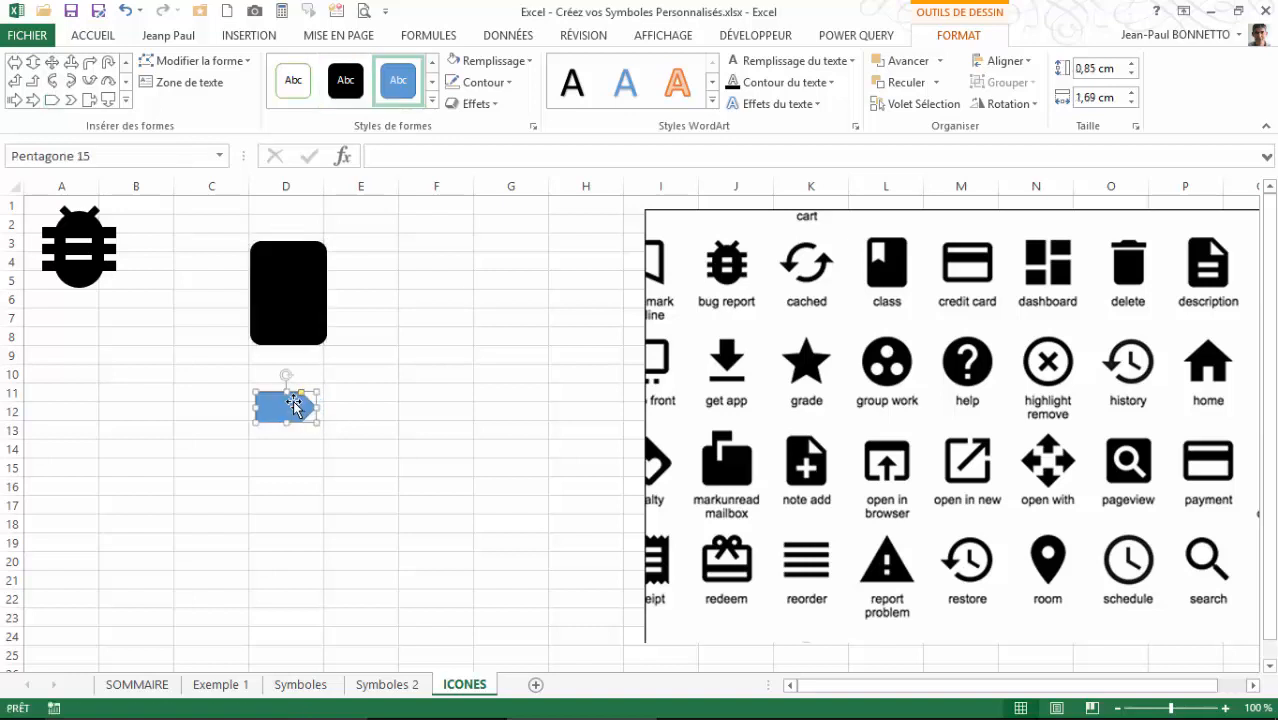
key(Delete)
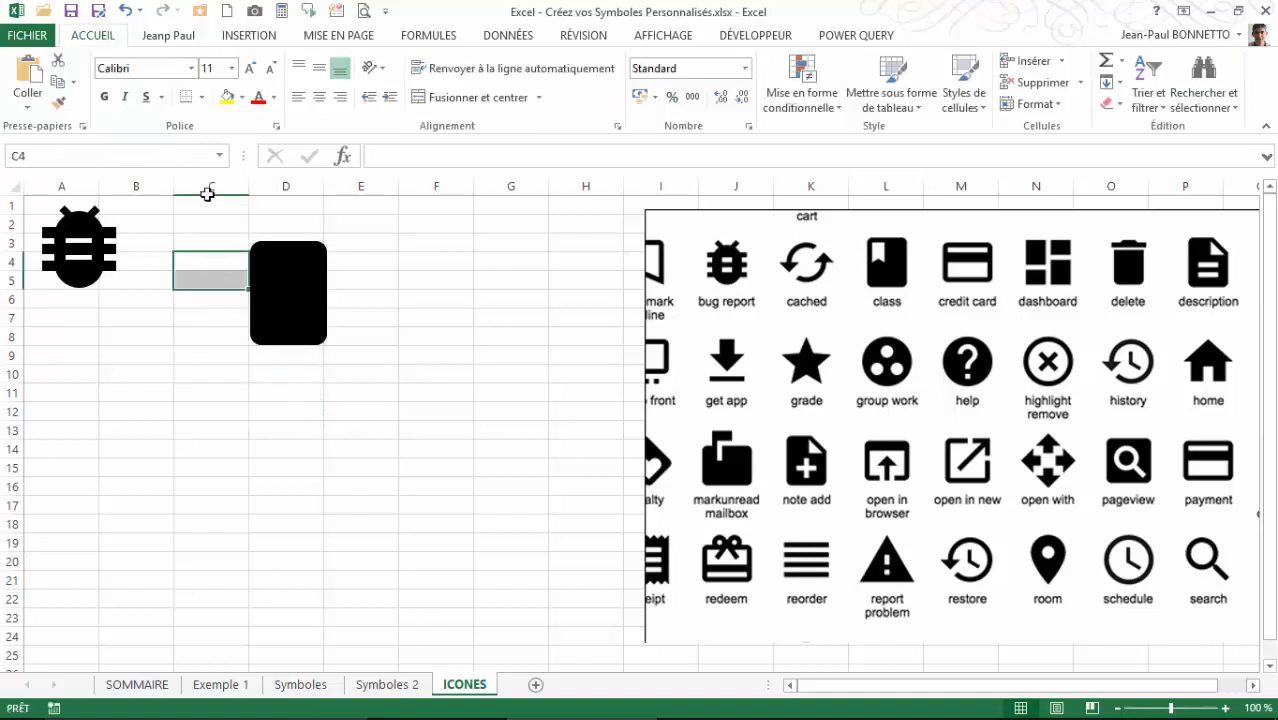
- Draw a small rectangle about 1.24 cm high in column F, apply the black style and set its width to 0.5 cm
click(260, 36)
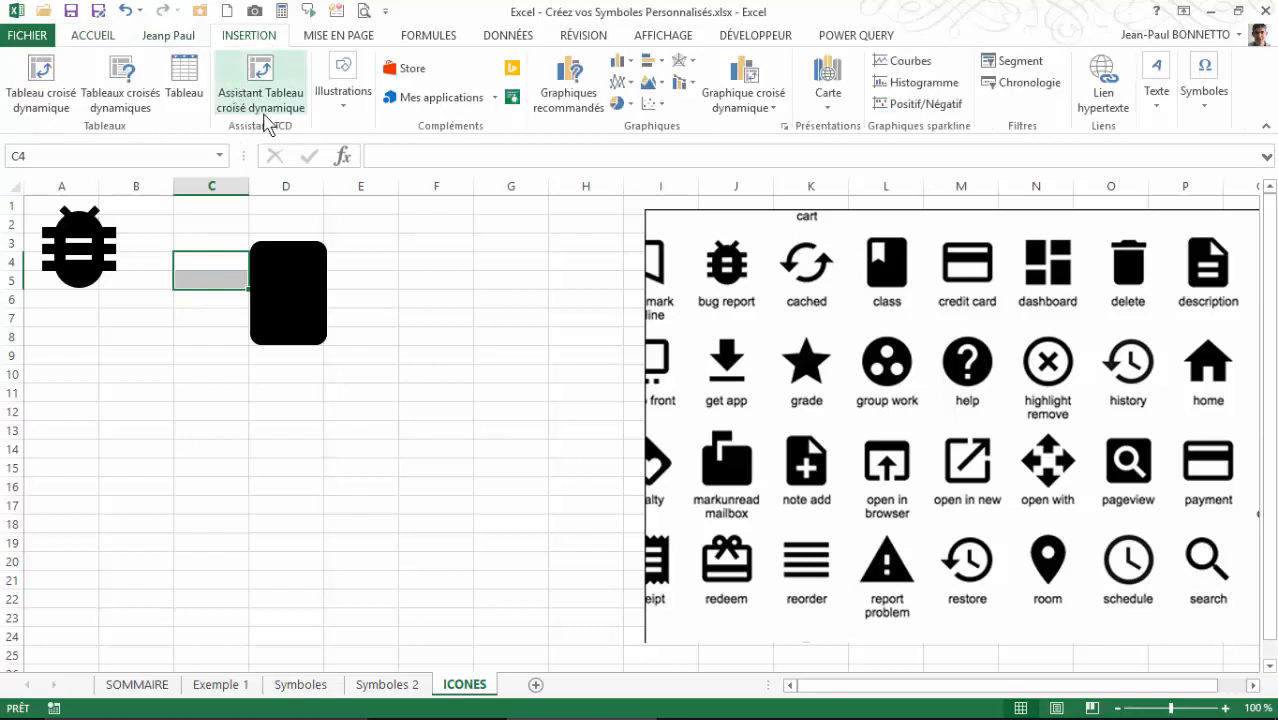
click(344, 100)
click(419, 165)
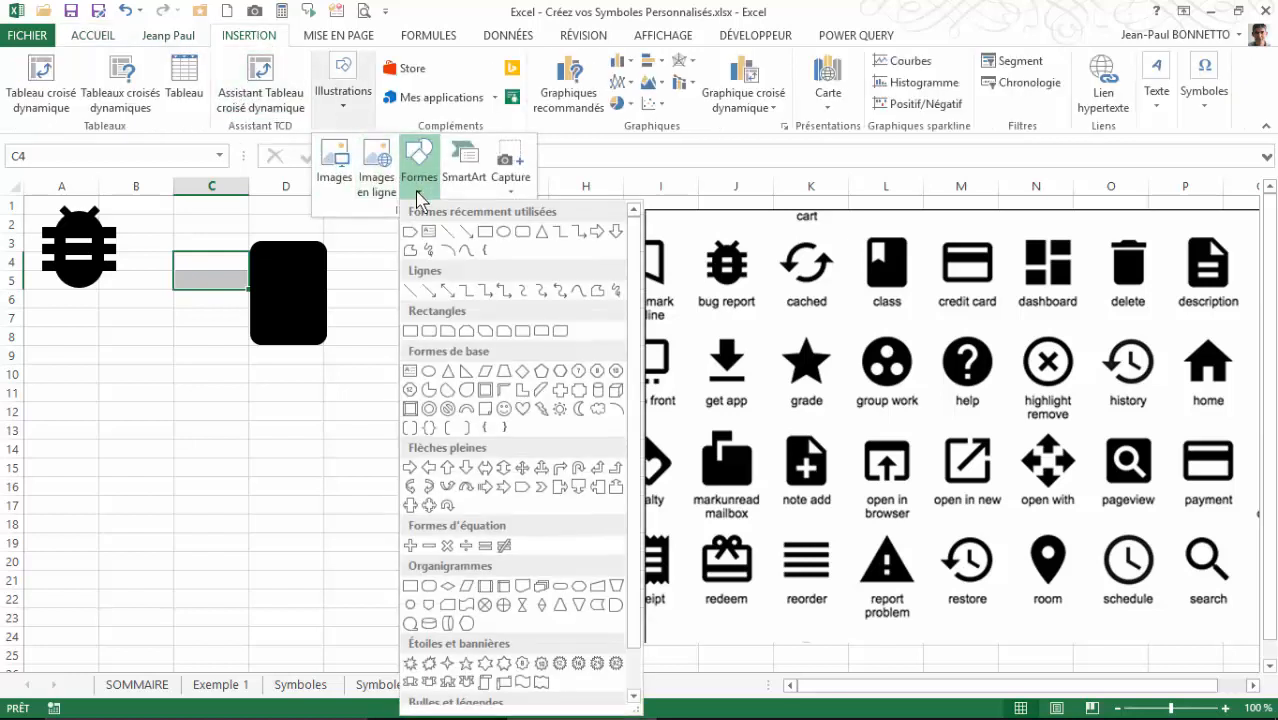
click(485, 234)
drag(417, 284, 438, 328)
click(345, 82)
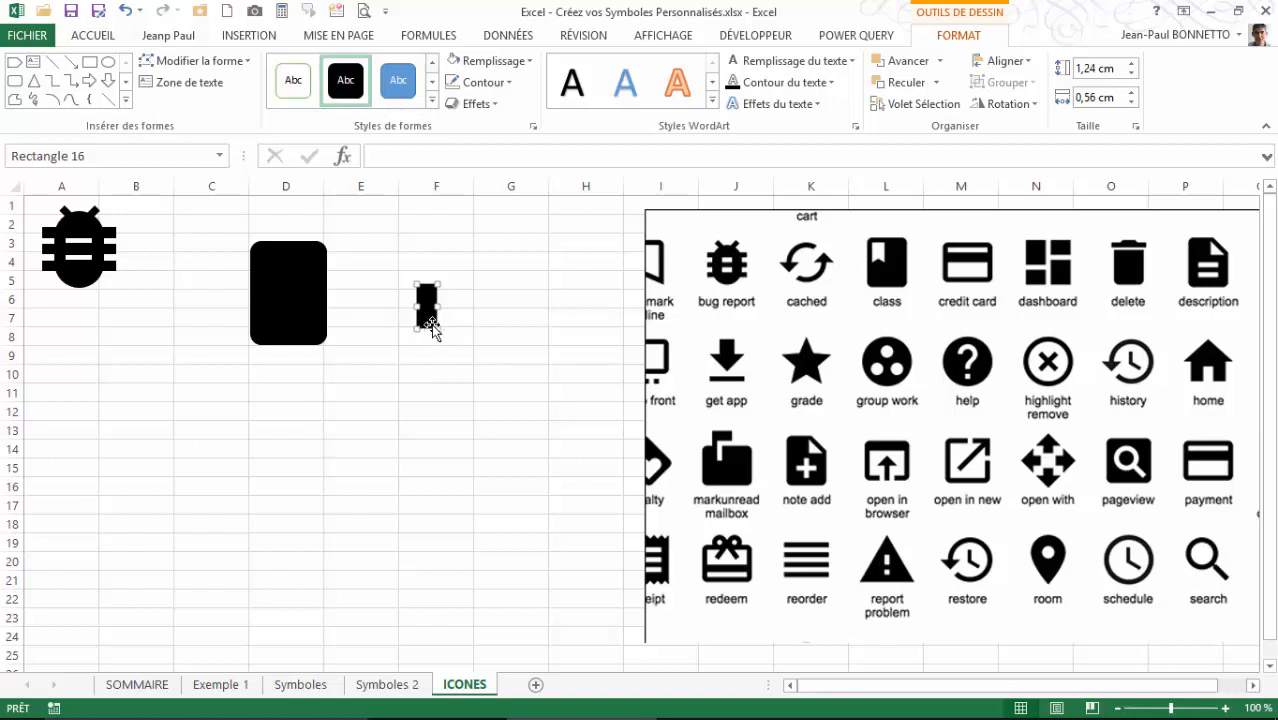
click(1131, 104)
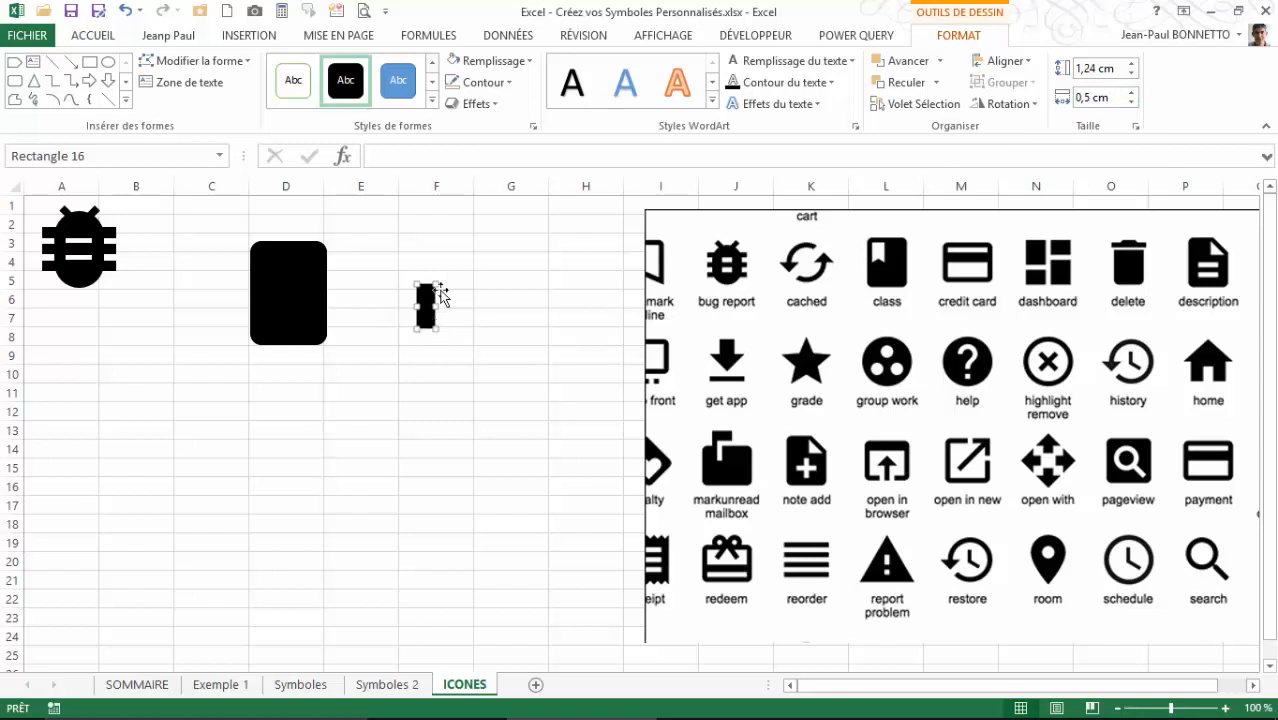
- Fill the small rectangle with white, remove its outline and shift it slightly toward column E
click(457, 60)
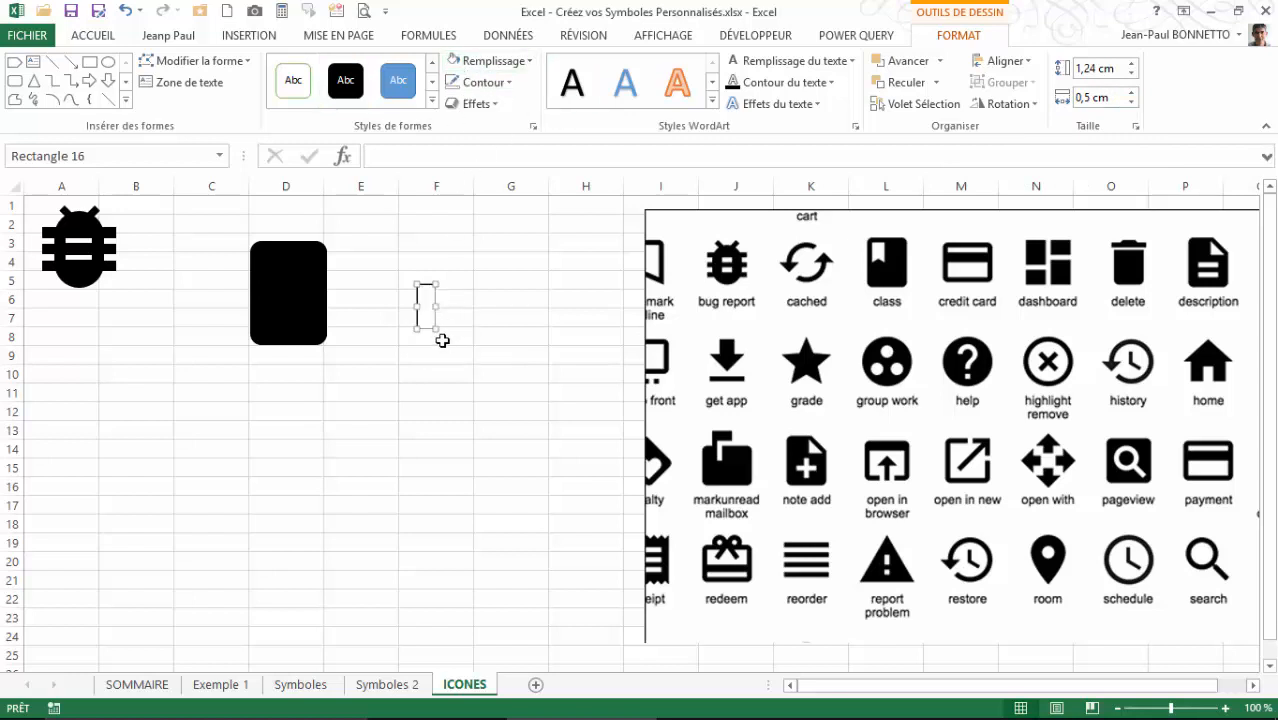
click(483, 83)
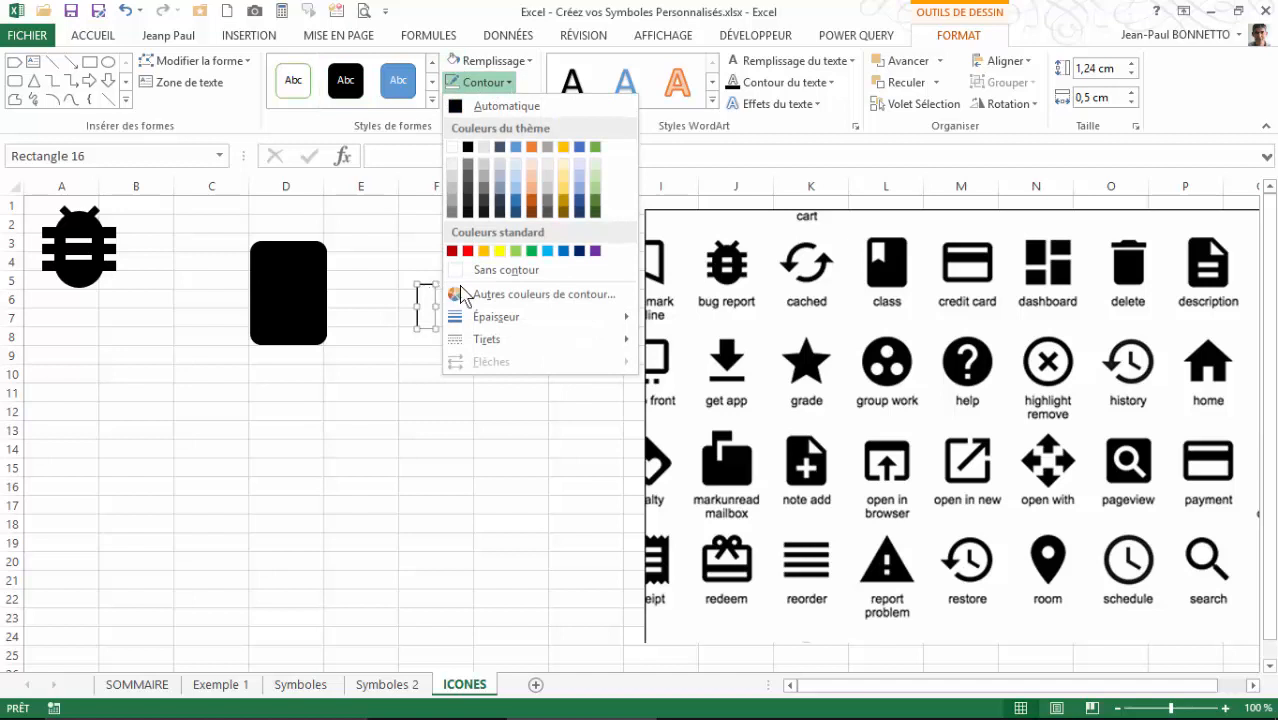
click(497, 272)
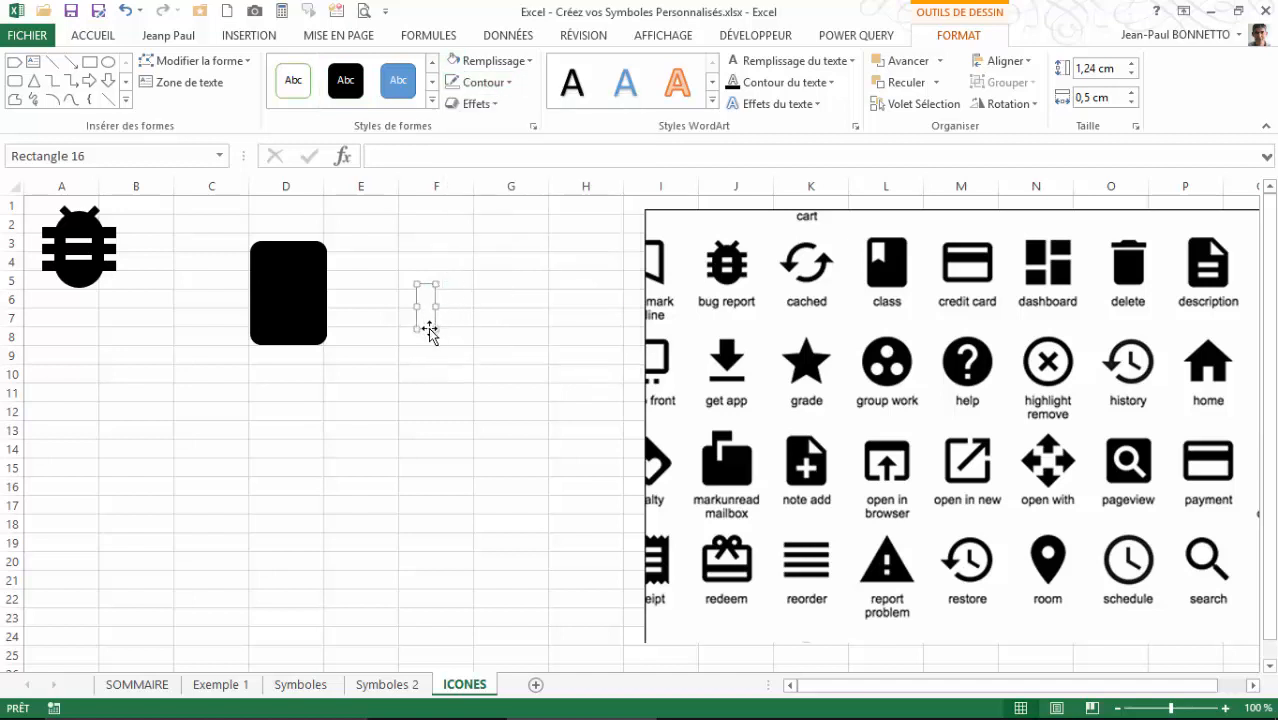
mouse_move(426, 326)
mouse_down()
mouse_move(310, 318)
mouse_move(272, 293)
mouse_move(421, 336)
mouse_up()
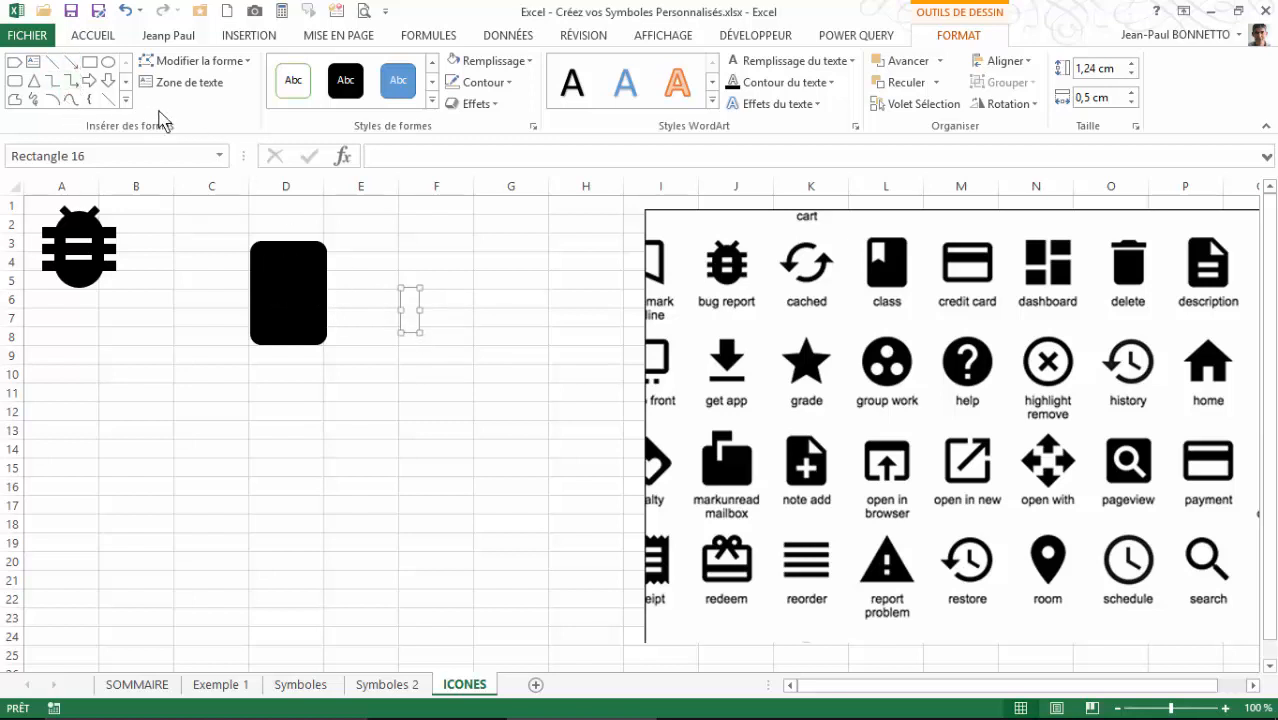
- Draw a chevron about 0.77 cm high and 0.64 cm wide around cells E12:E13
click(125, 100)
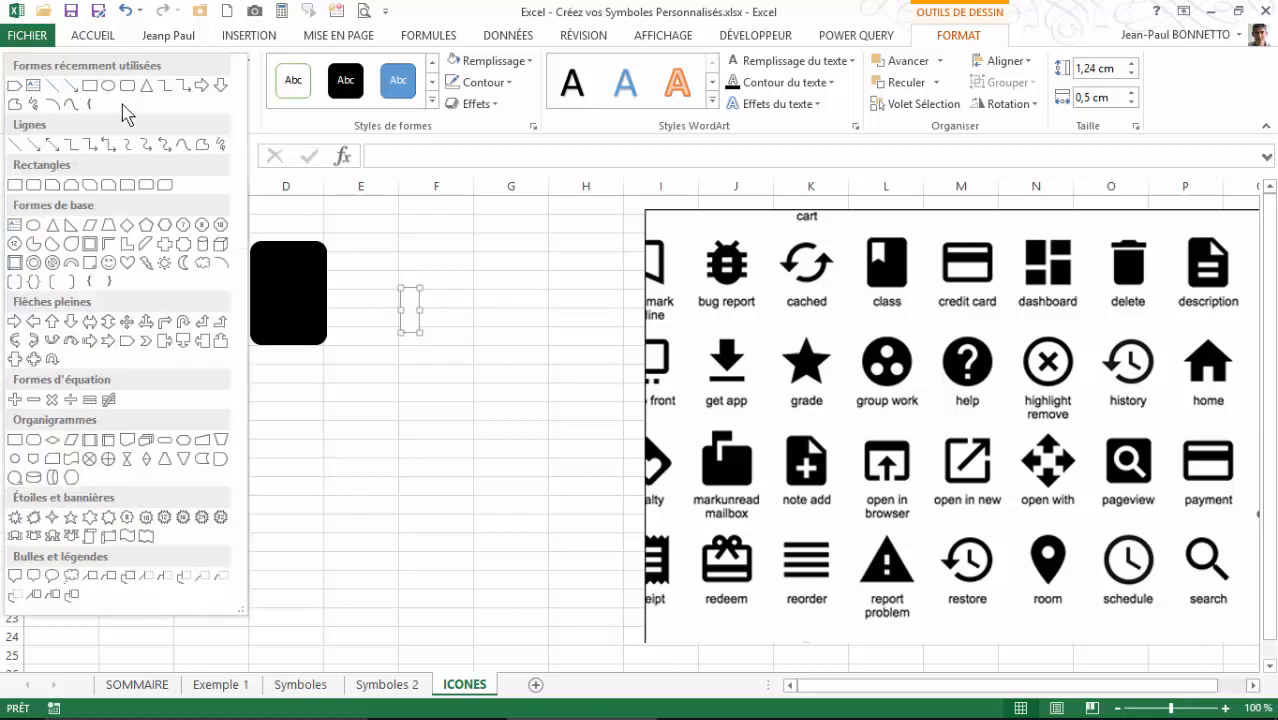
click(148, 343)
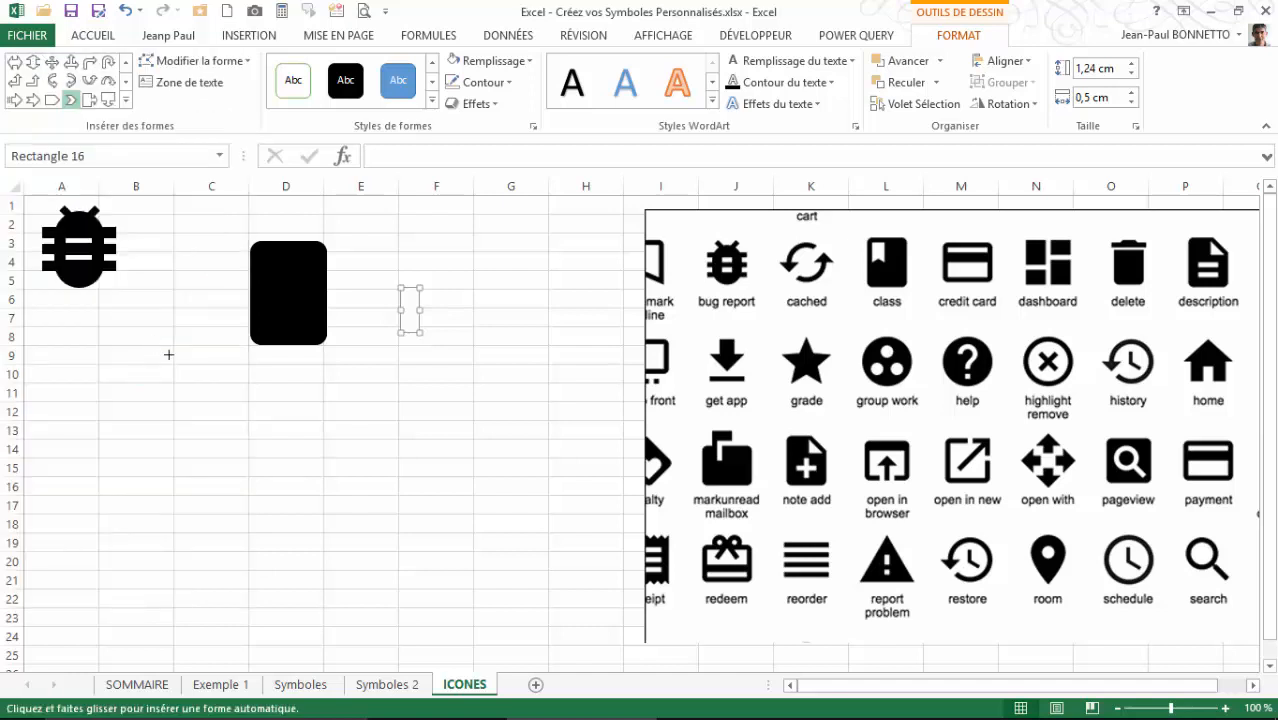
drag(368, 421, 384, 432)
drag(383, 432, 383, 432)
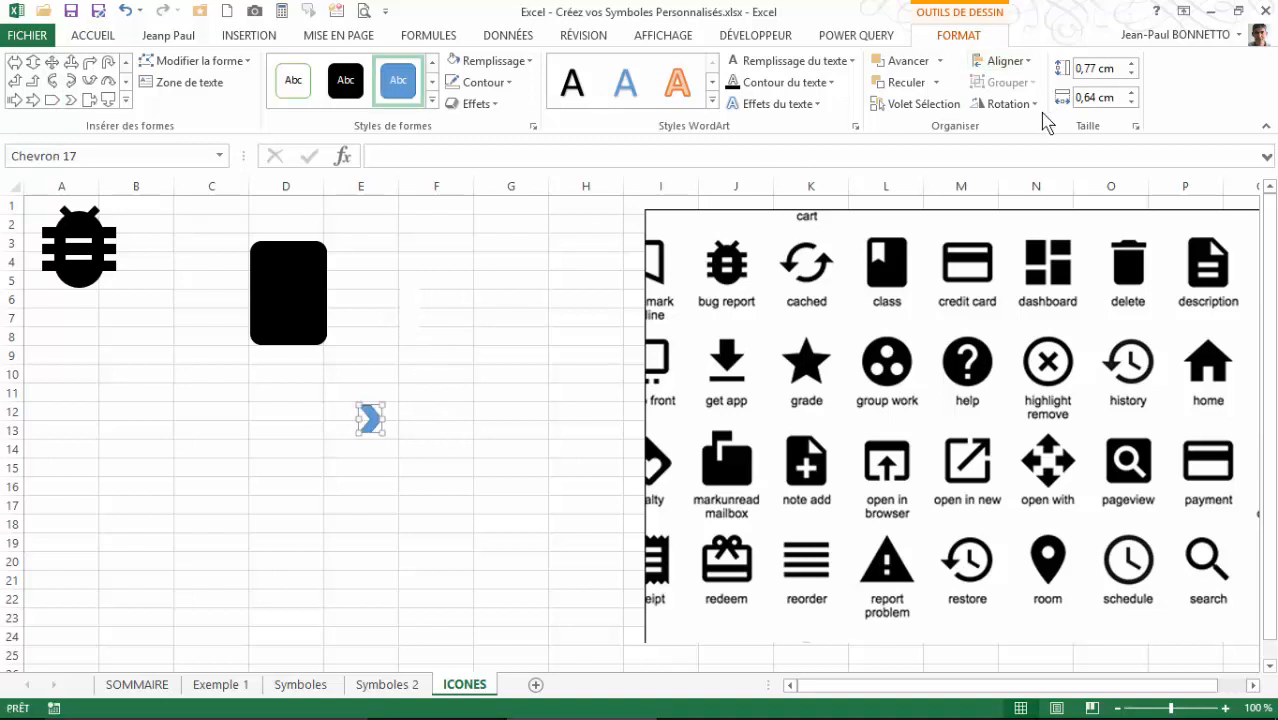
- Rotate the chevron 90° to the left and give it the black style
click(1008, 104)
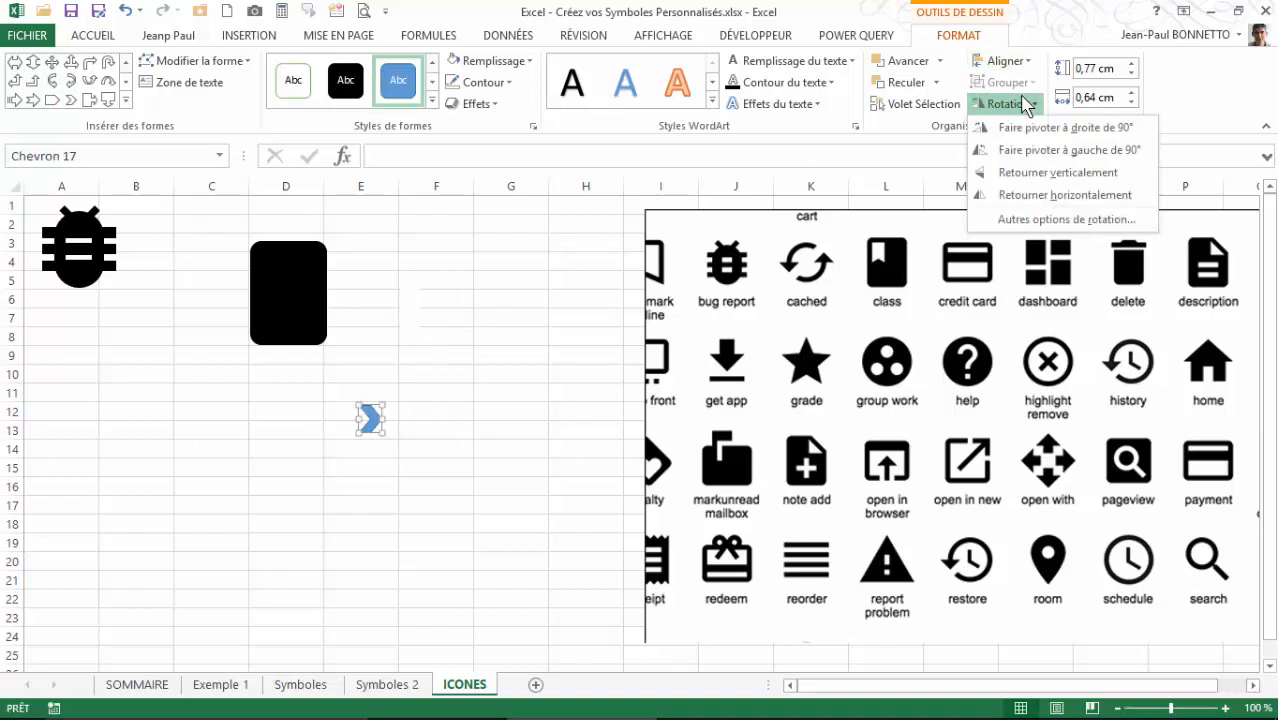
click(1030, 152)
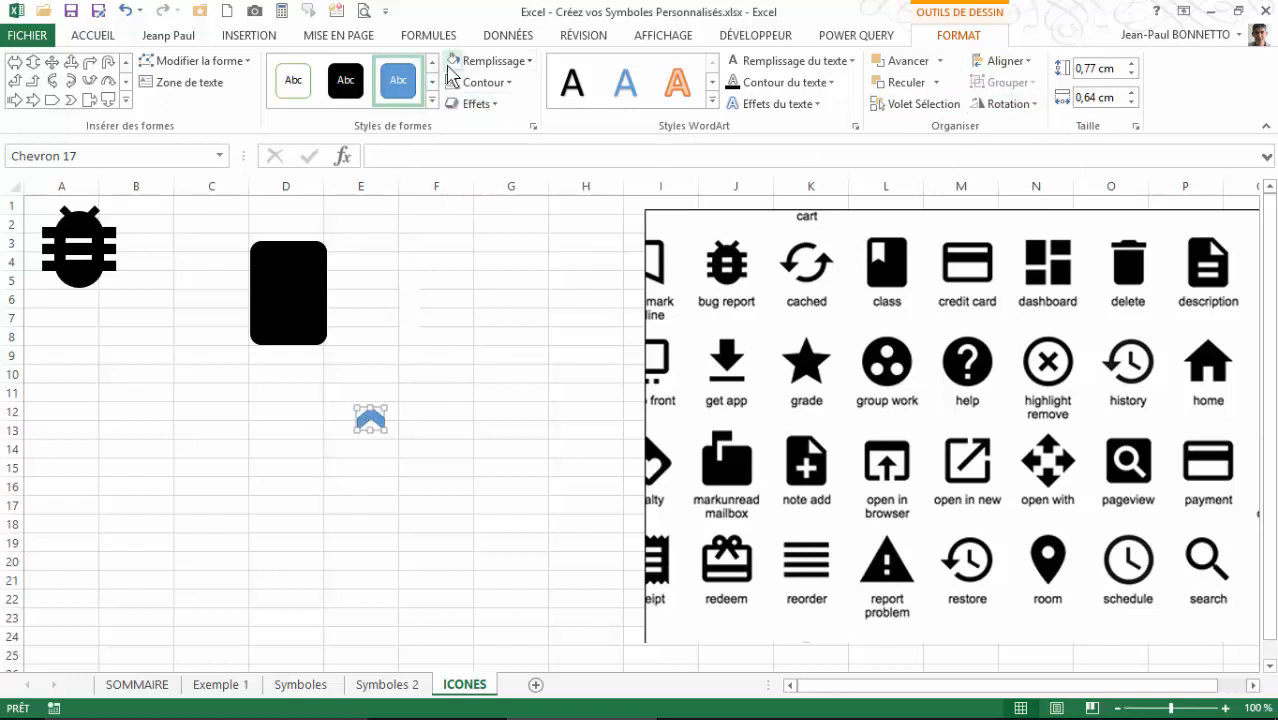
click(342, 82)
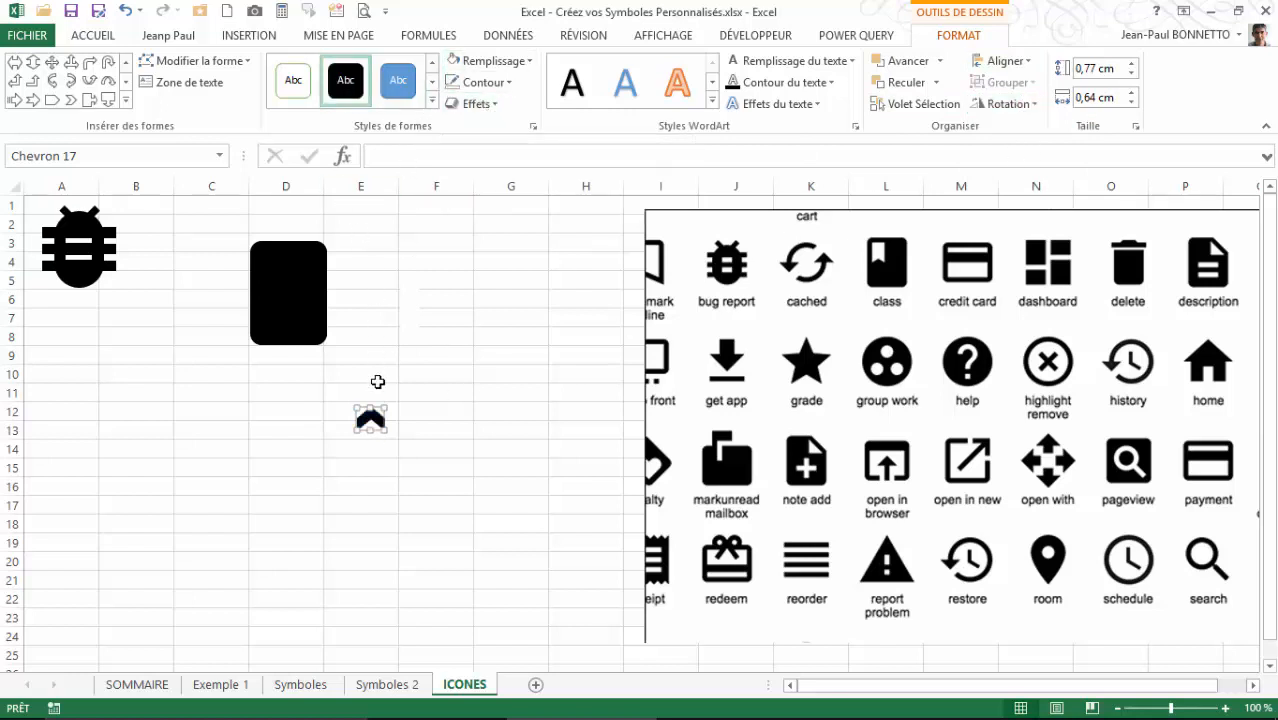
- Place the white rectangle on the black rounded rectangle and lay the chevron over its lower end to form a bookmark notch
drag(408, 316, 285, 277)
drag(361, 406, 287, 305)
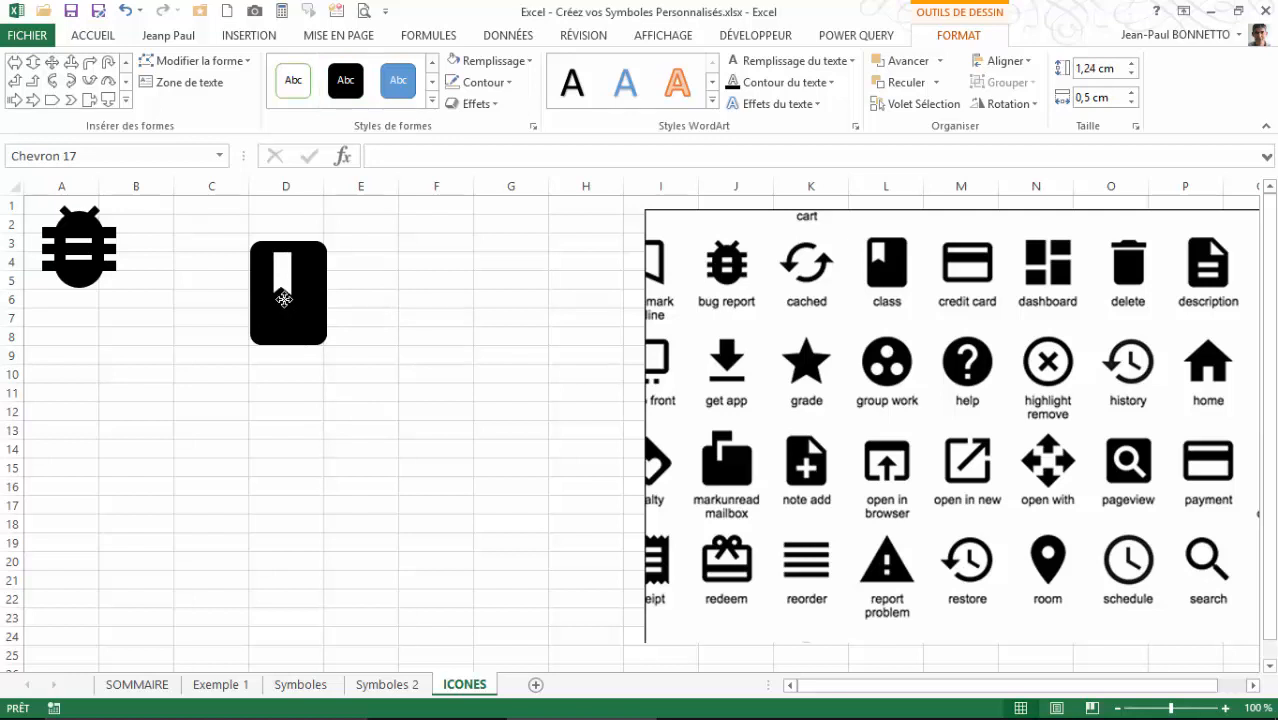
drag(285, 299, 285, 299)
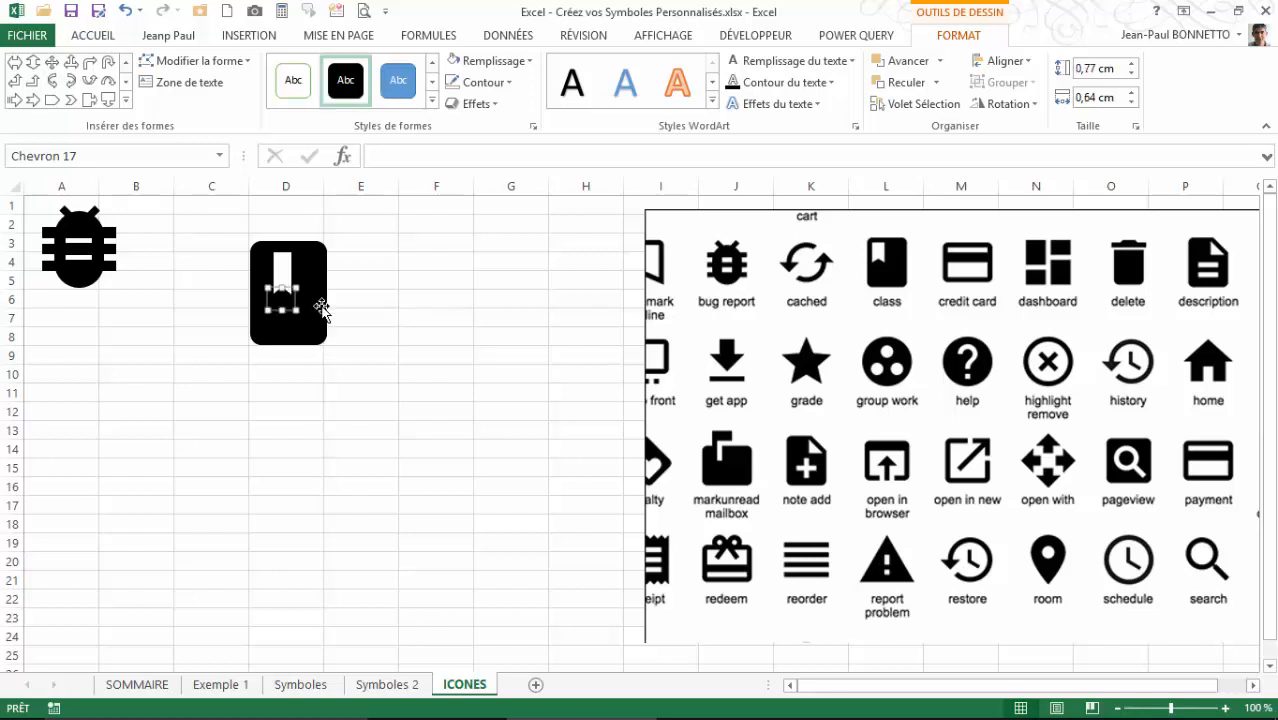
- Group the white rectangle with the chevron and move the bookmark to the upper-left part of the black rounded rectangle
shift+click(283, 270)
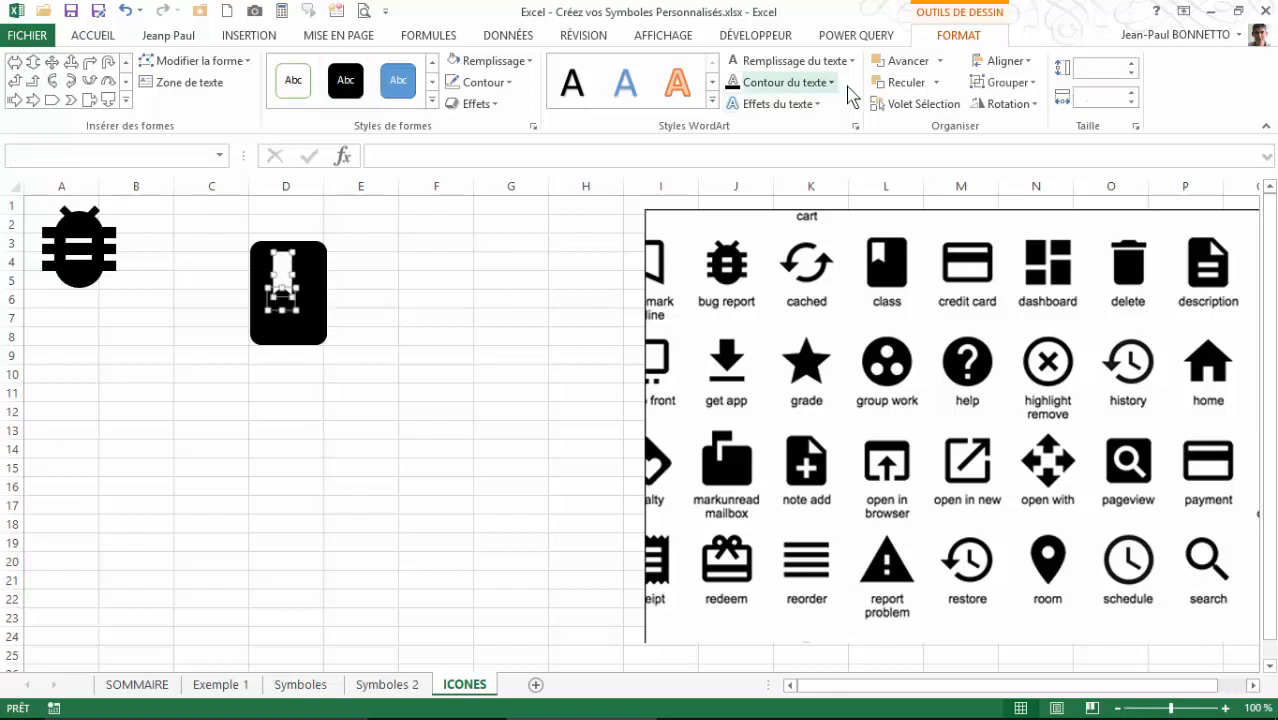
click(1000, 83)
click(1002, 106)
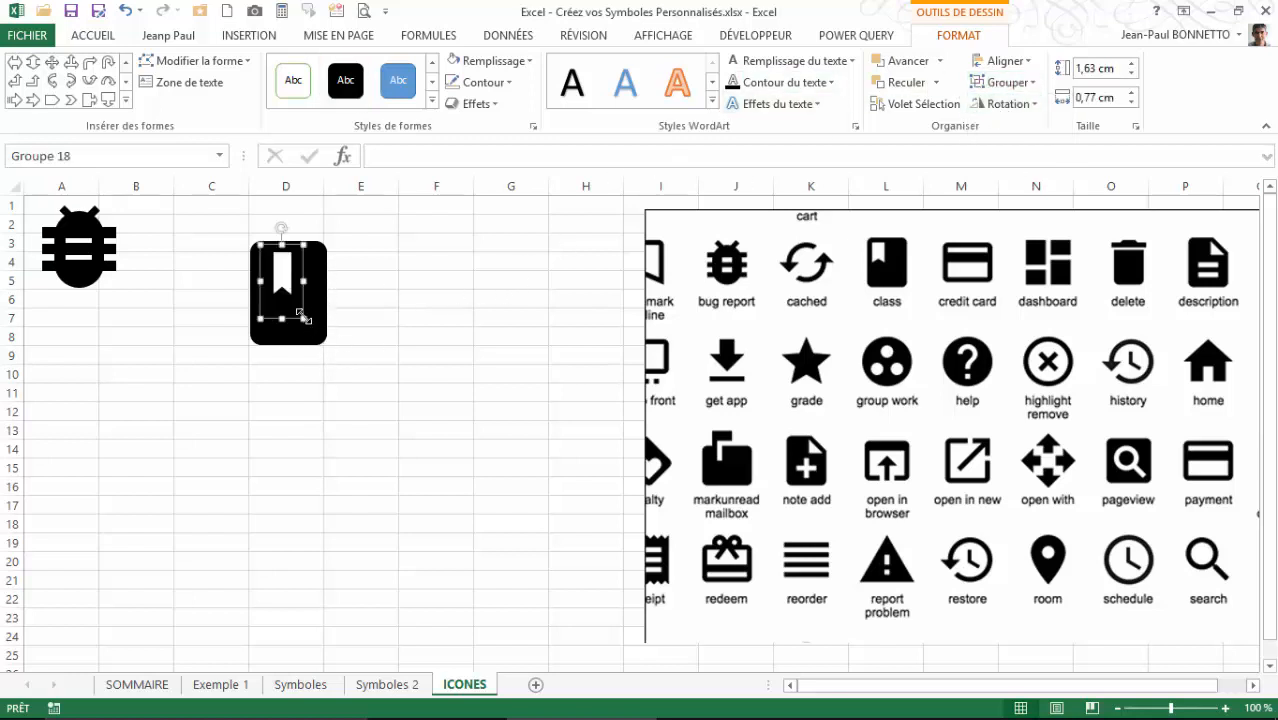
drag(291, 318, 282, 317)
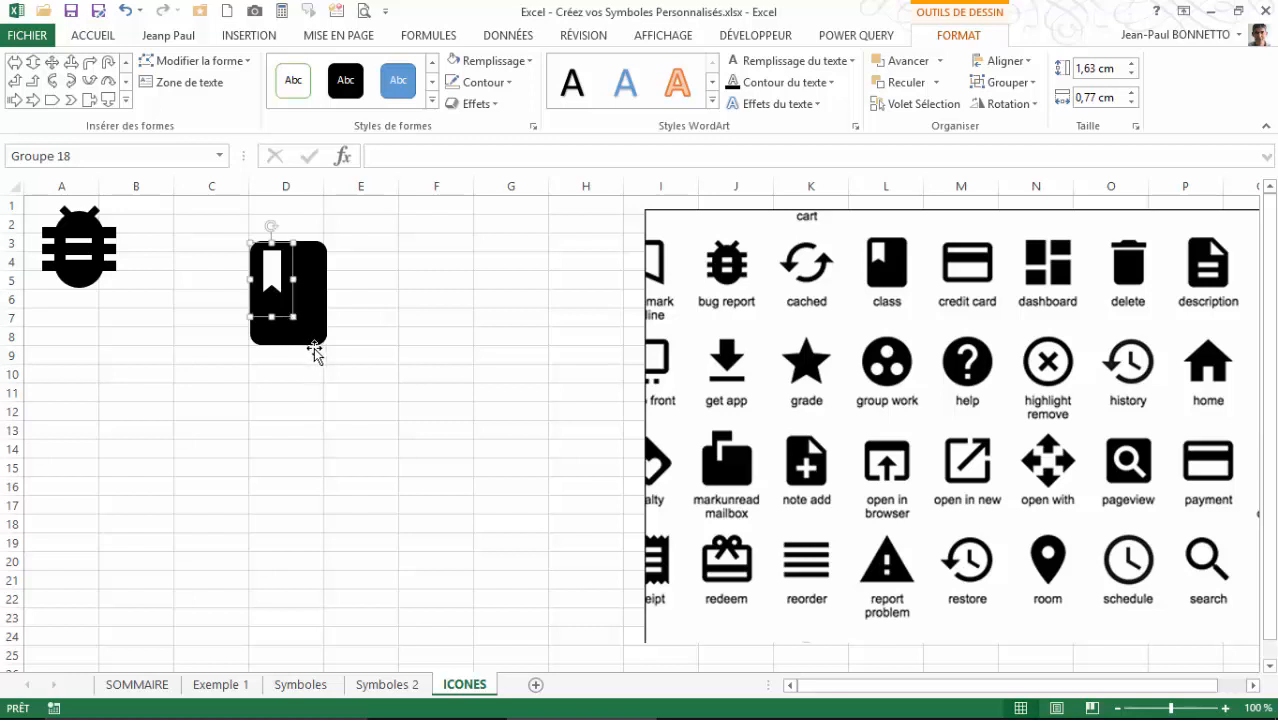
- Group the bookmark with the black rounded rectangle
ctrl+click(321, 338)
click(1008, 82)
click(1012, 106)
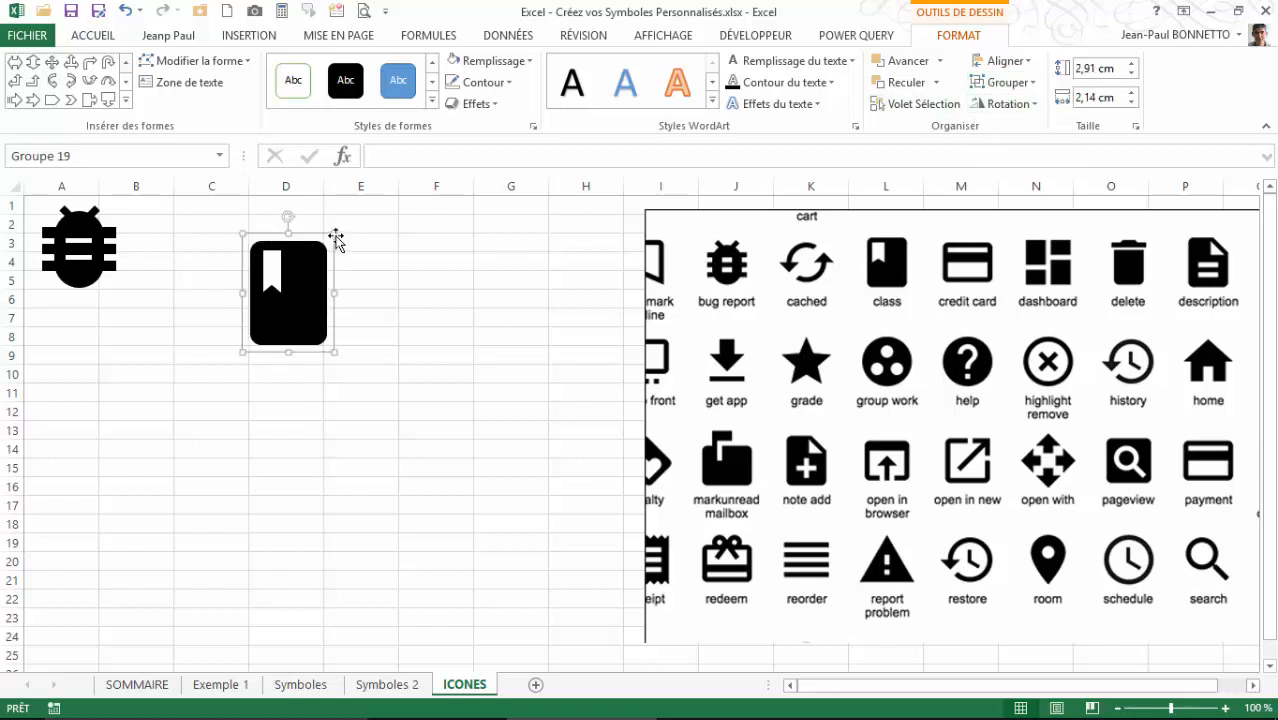
- Shrink the class symbol to about 2.09 cm high and 1.51 cm wide and move it beside the bug over columns B and C
drag(335, 234, 312, 262)
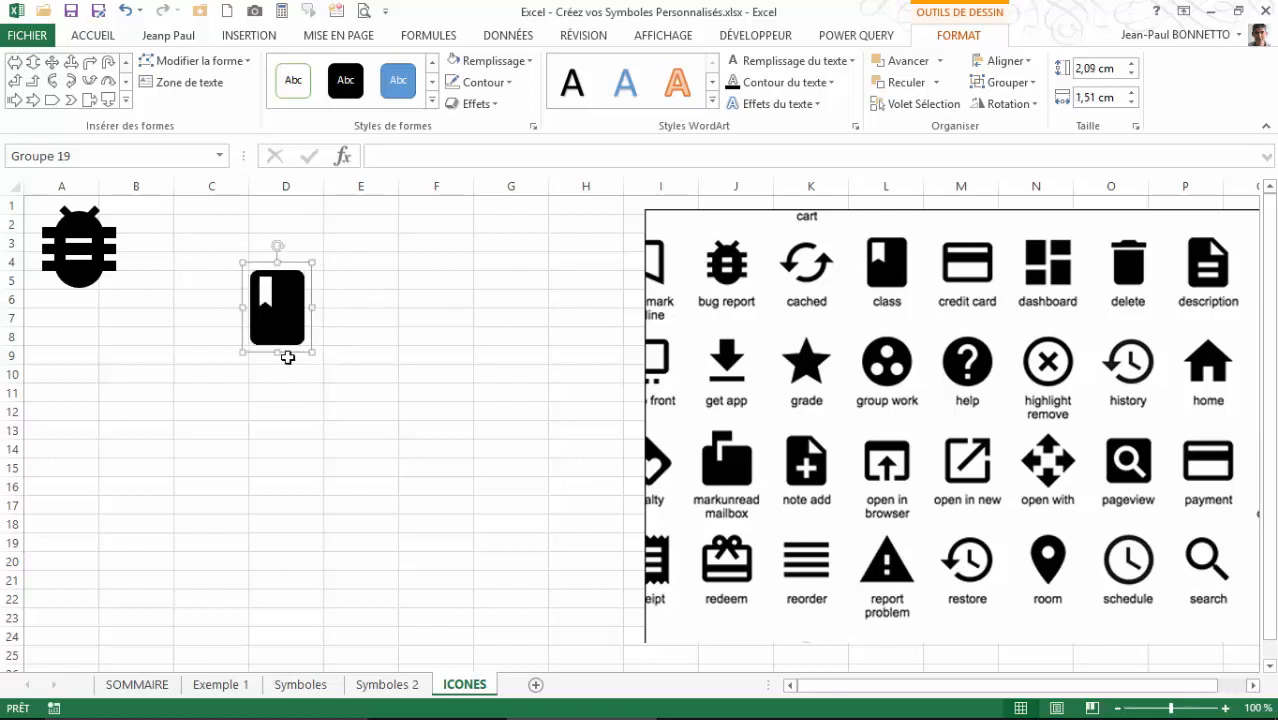
drag(295, 354, 182, 292)
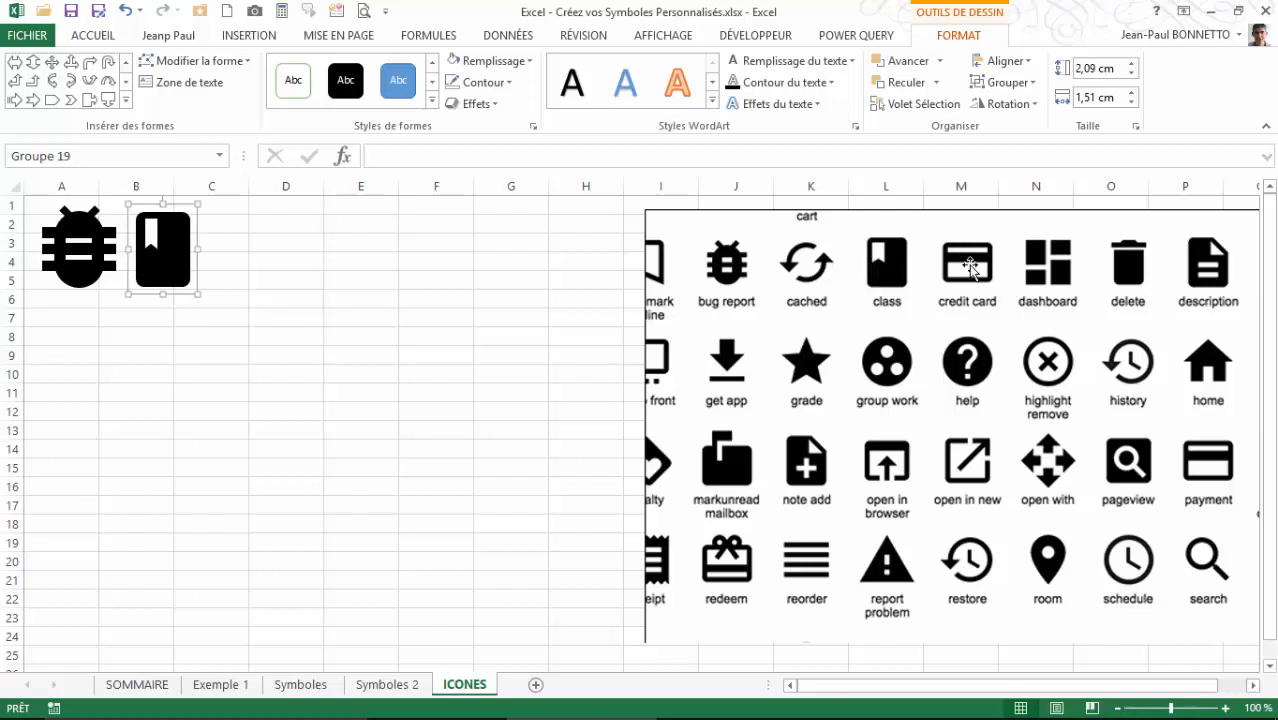
click(126, 102)
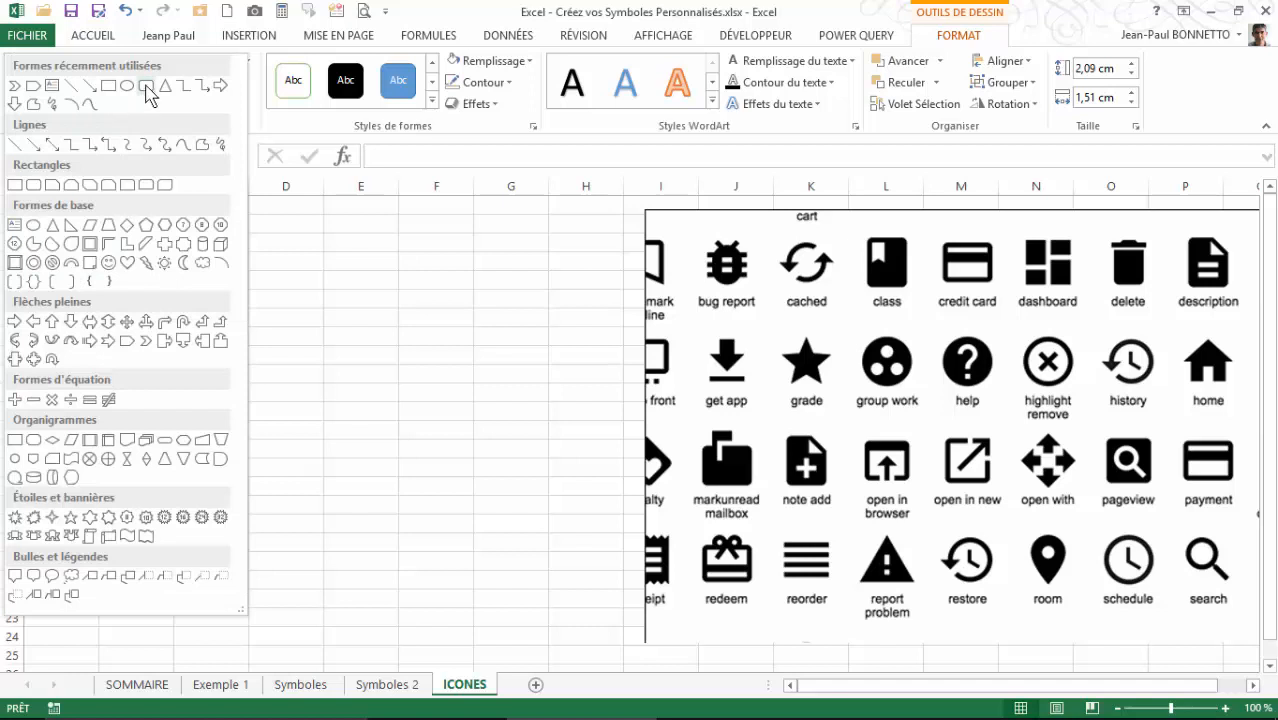
click(146, 87)
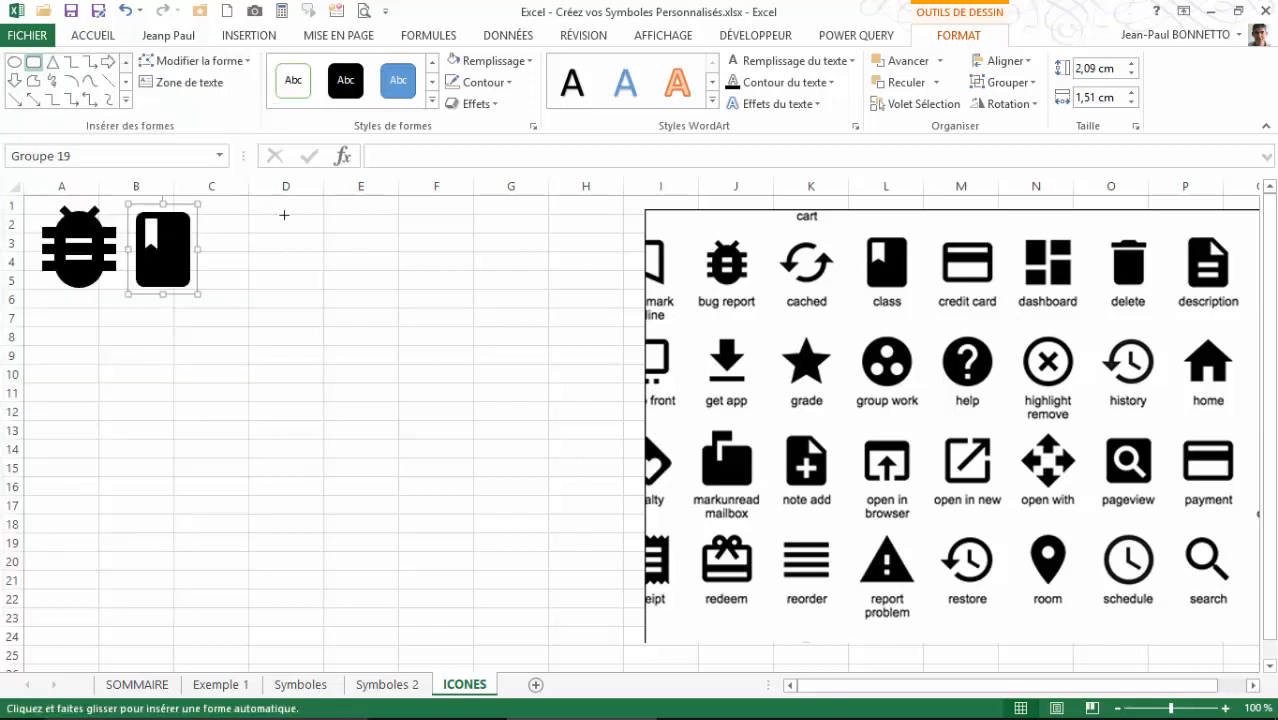
drag(254, 211, 402, 289)
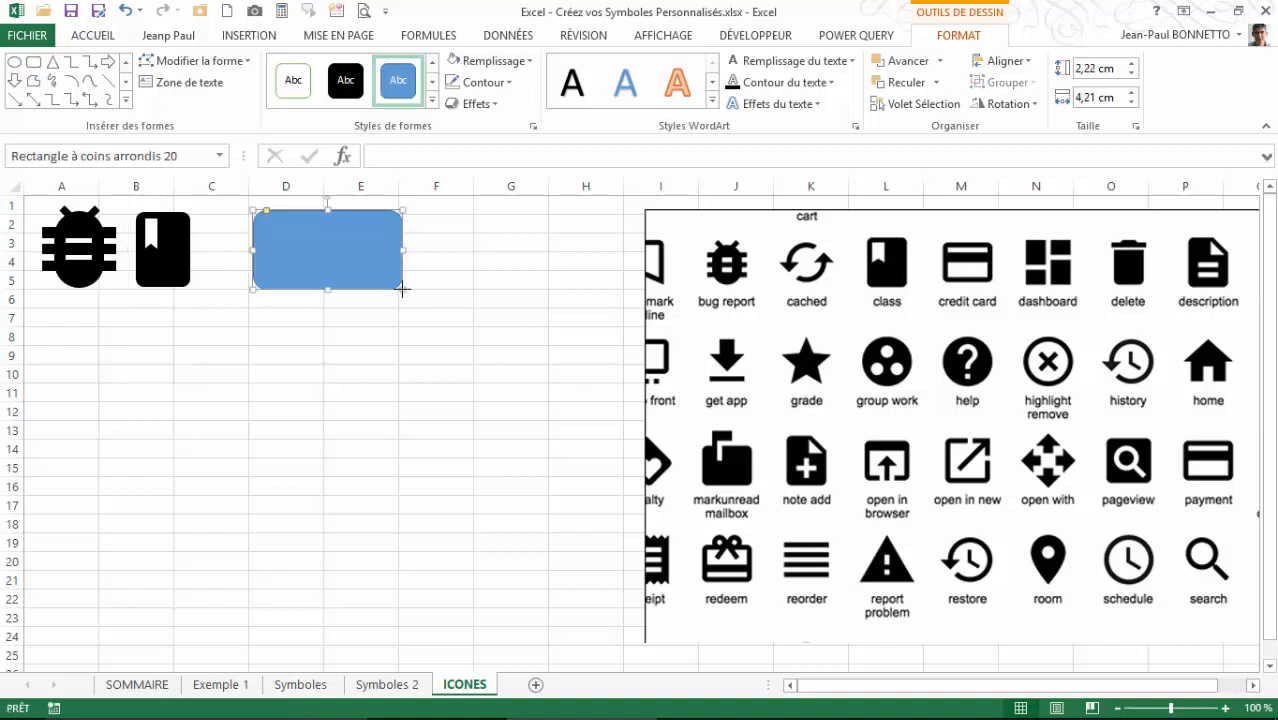
key(Delete)
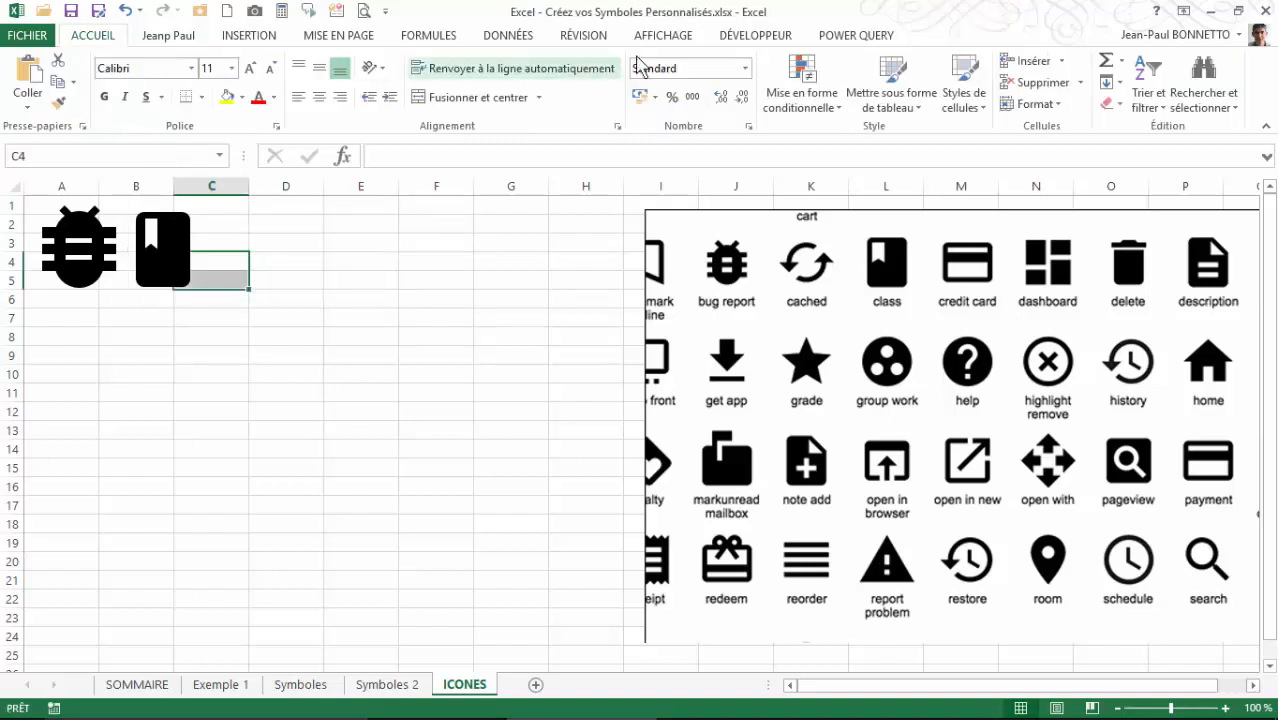
- Draw a frame shape about 2.99 cm high and 4.47 cm wide around cells D2:F7 for the credit card symbol
click(760, 44)
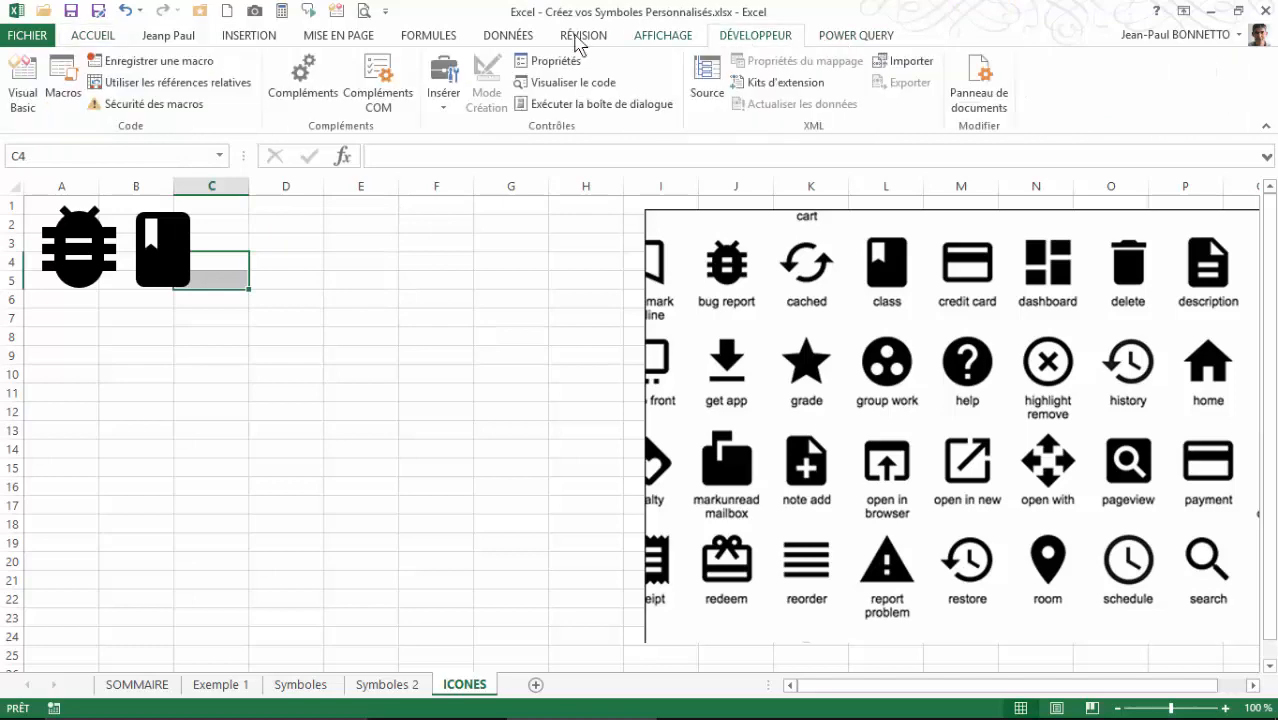
click(250, 36)
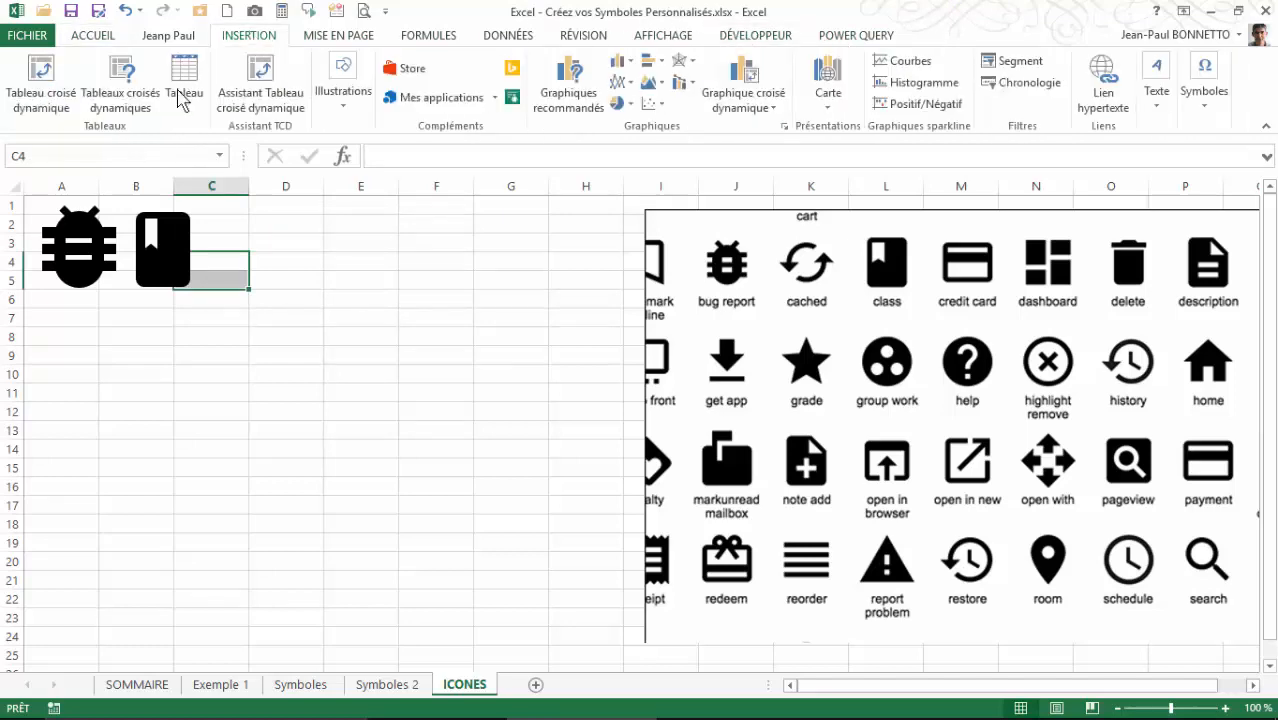
click(343, 110)
click(421, 186)
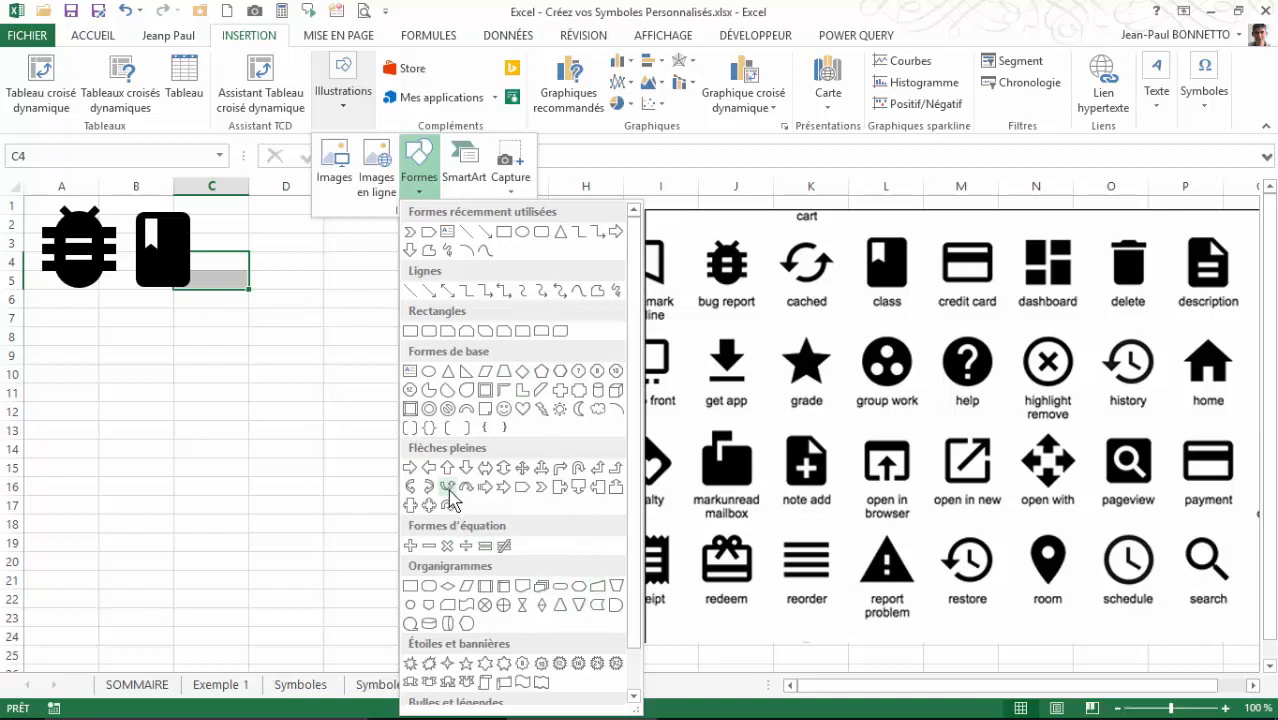
click(485, 395)
mouse_move(294, 222)
mouse_down()
mouse_move(422, 322)
mouse_move(463, 323)
mouse_move(450, 325)
mouse_up()
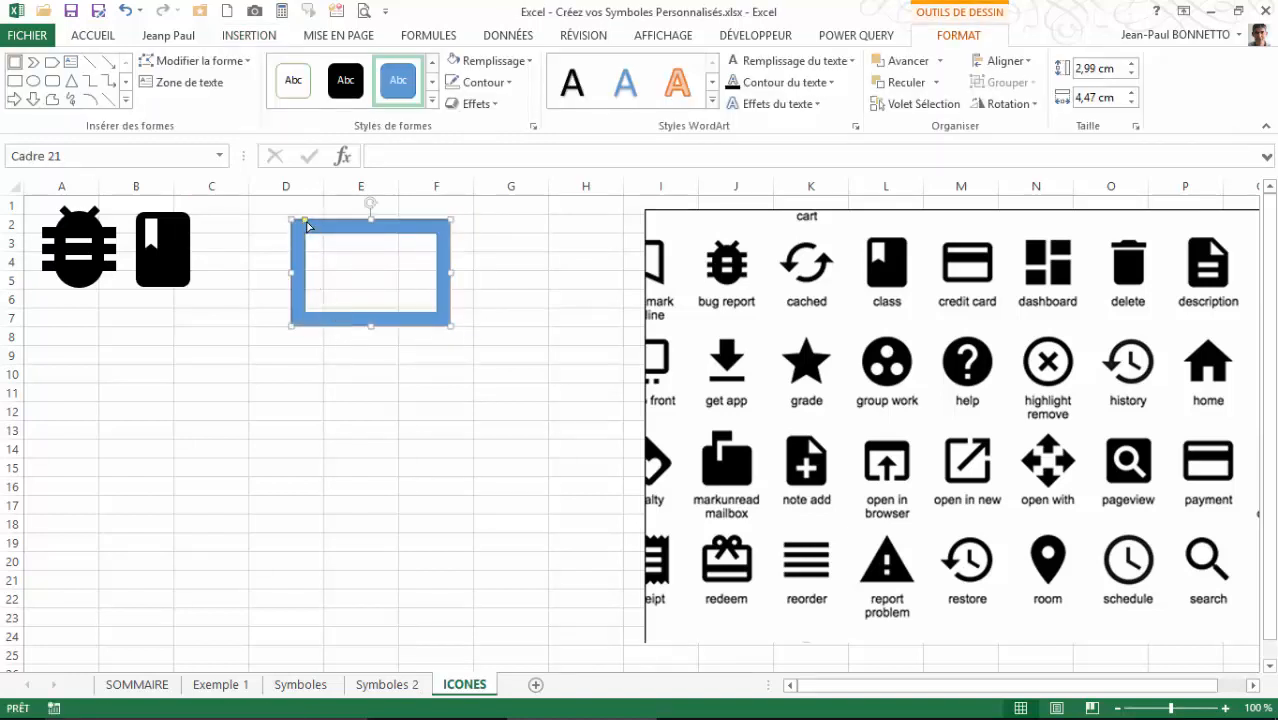
- Replace the blue frame with a rounded rectangle about 1.75 cm high and 3.39 cm wide over cells D2:E5
mouse_move(304, 222)
mouse_down()
mouse_move(322, 226)
mouse_move(297, 228)
mouse_up()
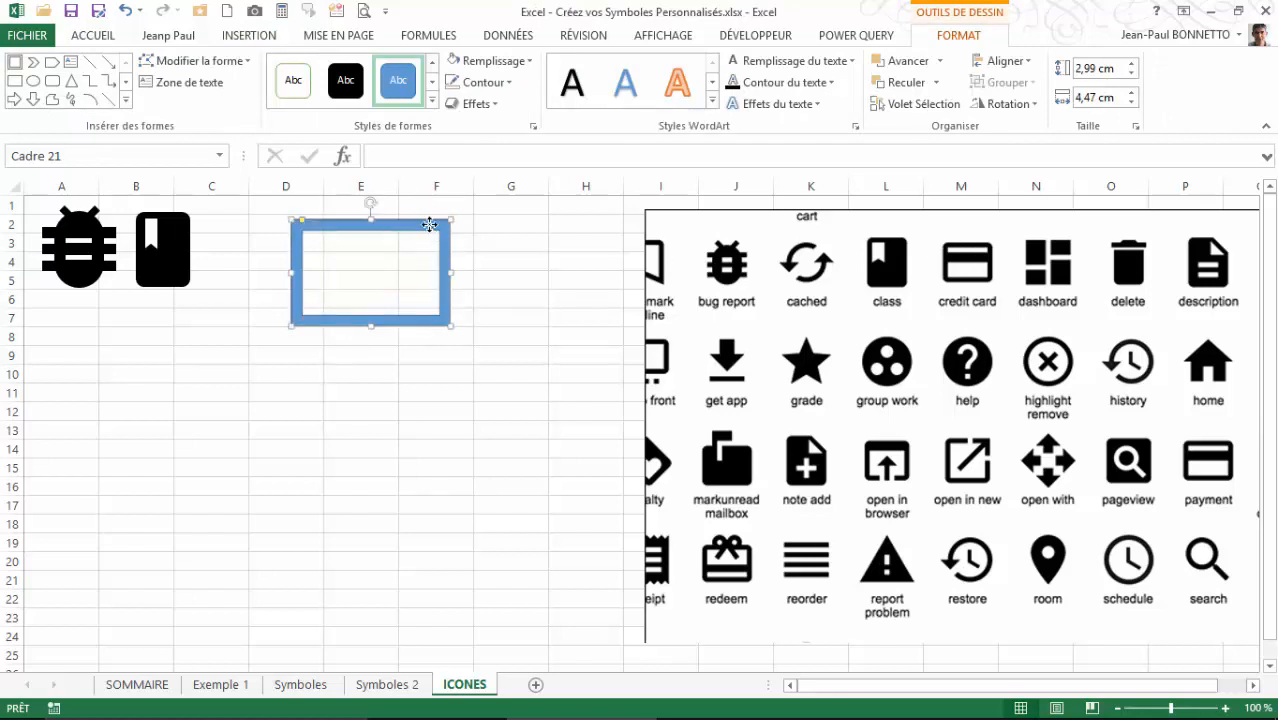
key(Delete)
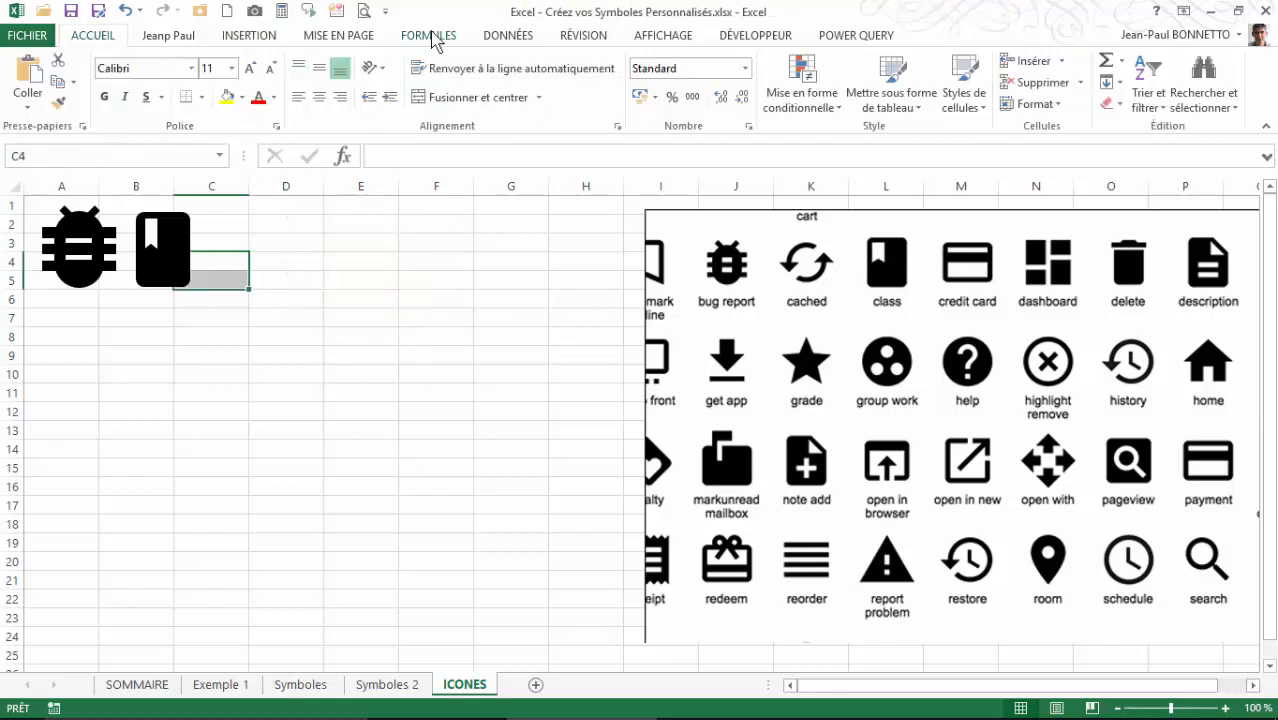
click(250, 37)
click(352, 104)
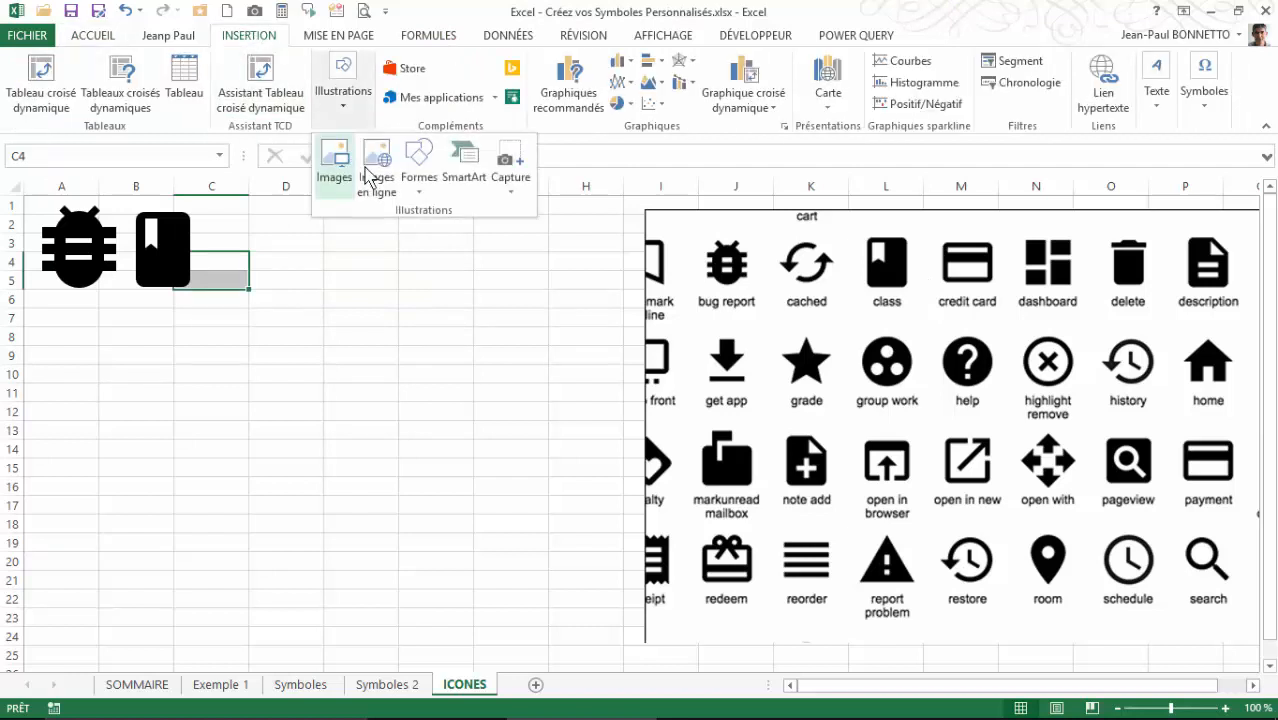
click(418, 165)
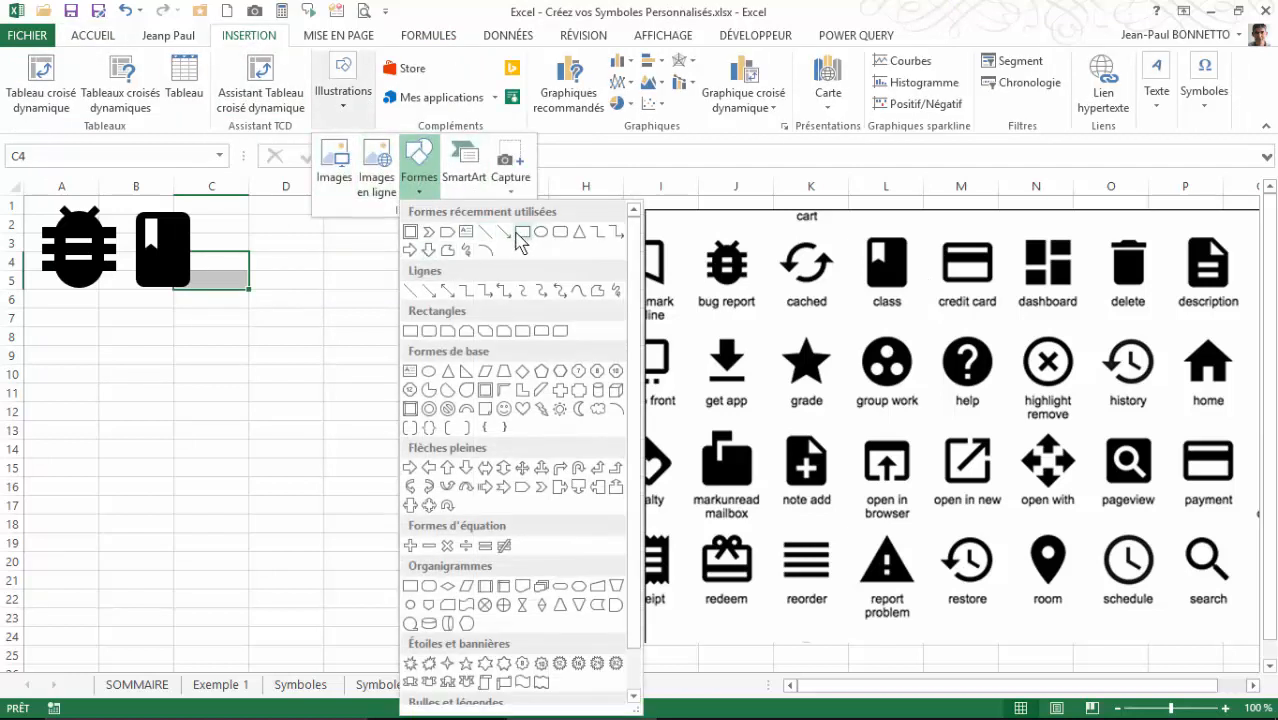
click(560, 233)
drag(291, 259, 401, 290)
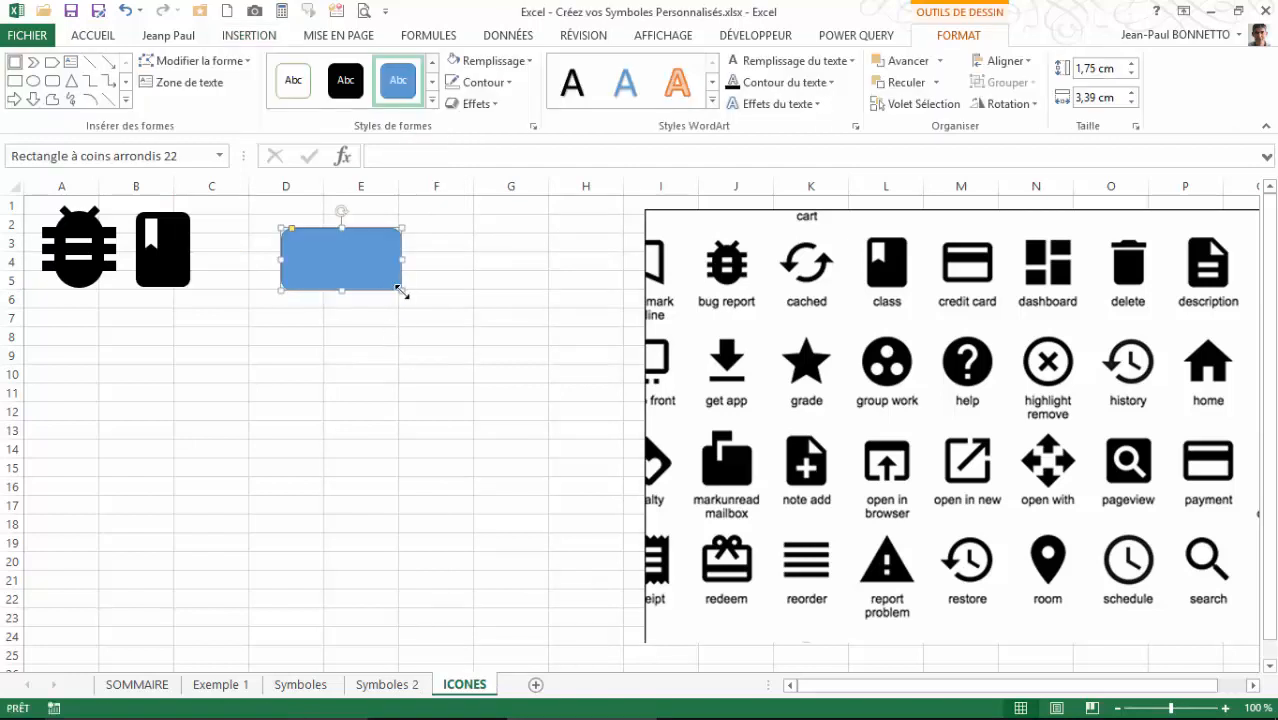
- Restyle the rounded rectangle in solid black with rounder corners, enlarged to about 2.43 cm high and 3.89 cm wide
drag(291, 232, 295, 232)
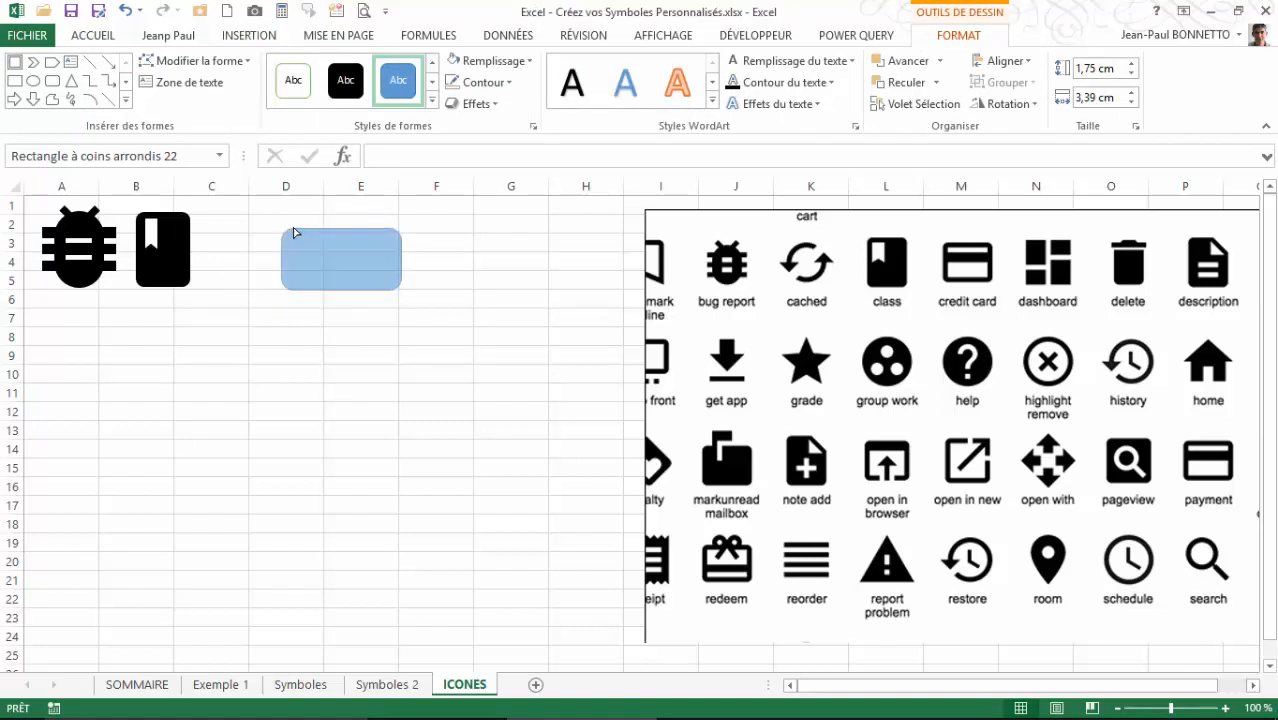
drag(295, 232, 295, 232)
drag(401, 290, 419, 314)
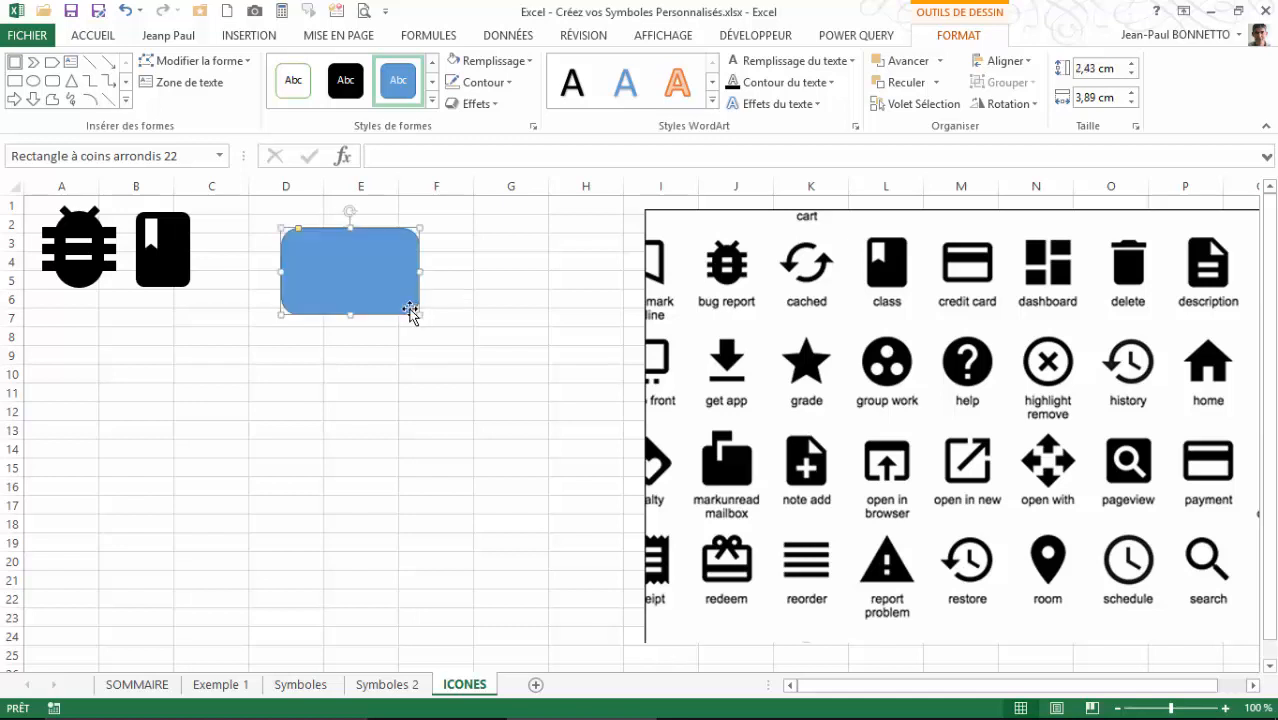
click(345, 80)
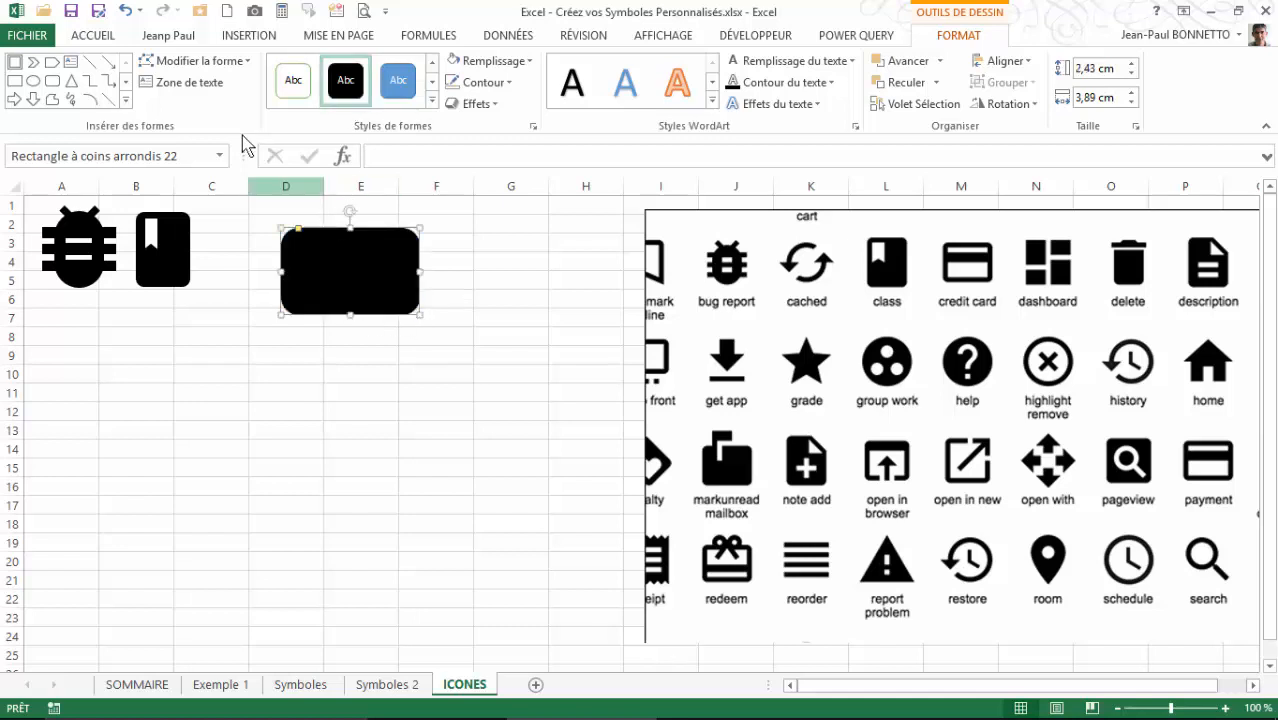
- Draw a rectangle about 1.8 cm high and 3.39 cm wide inside the black rounded rectangle, leaving an even border around it
click(15, 82)
mouse_move(296, 242)
mouse_down()
mouse_move(406, 260)
mouse_move(400, 294)
mouse_up()
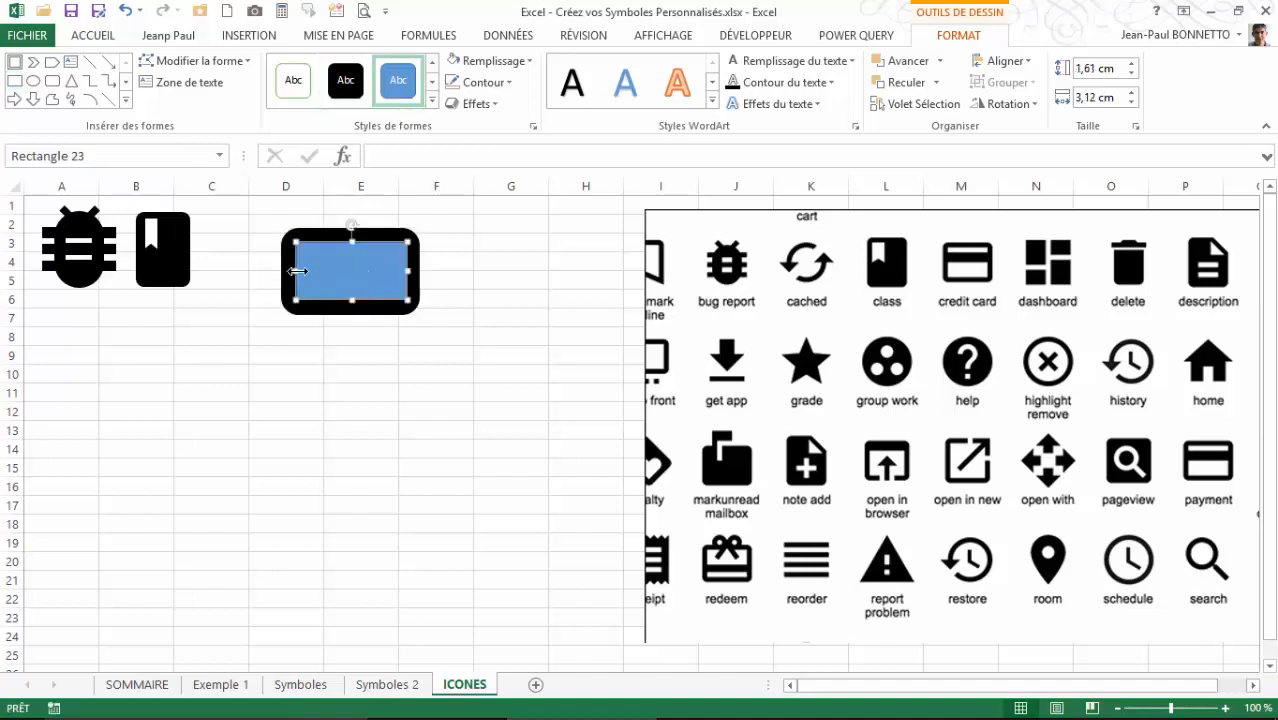
drag(297, 271, 291, 271)
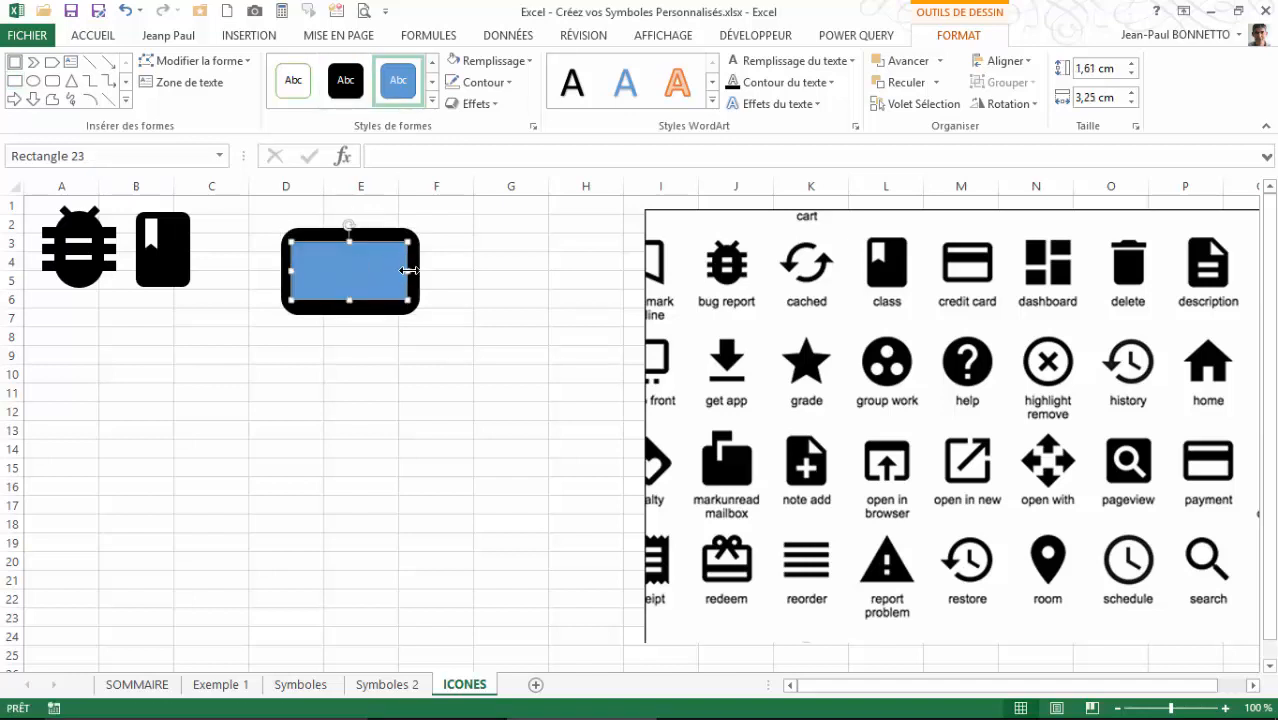
drag(407, 271, 412, 271)
drag(352, 243, 351, 238)
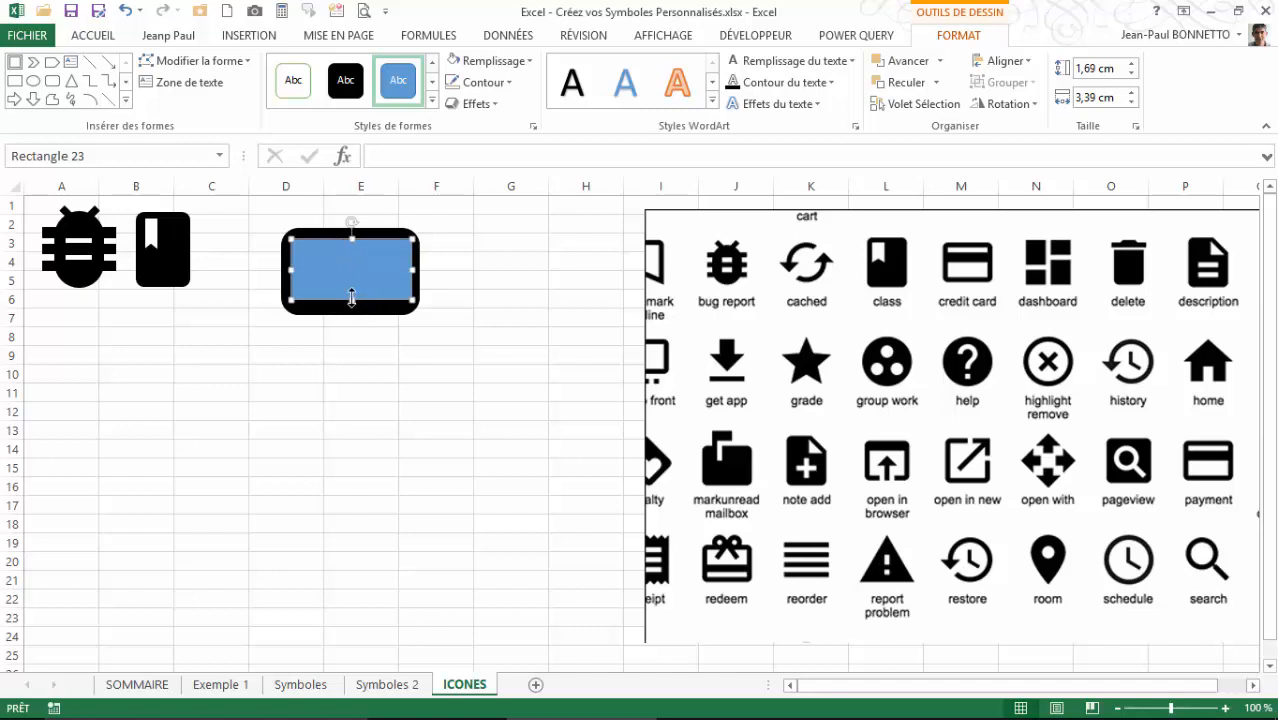
drag(352, 298, 351, 302)
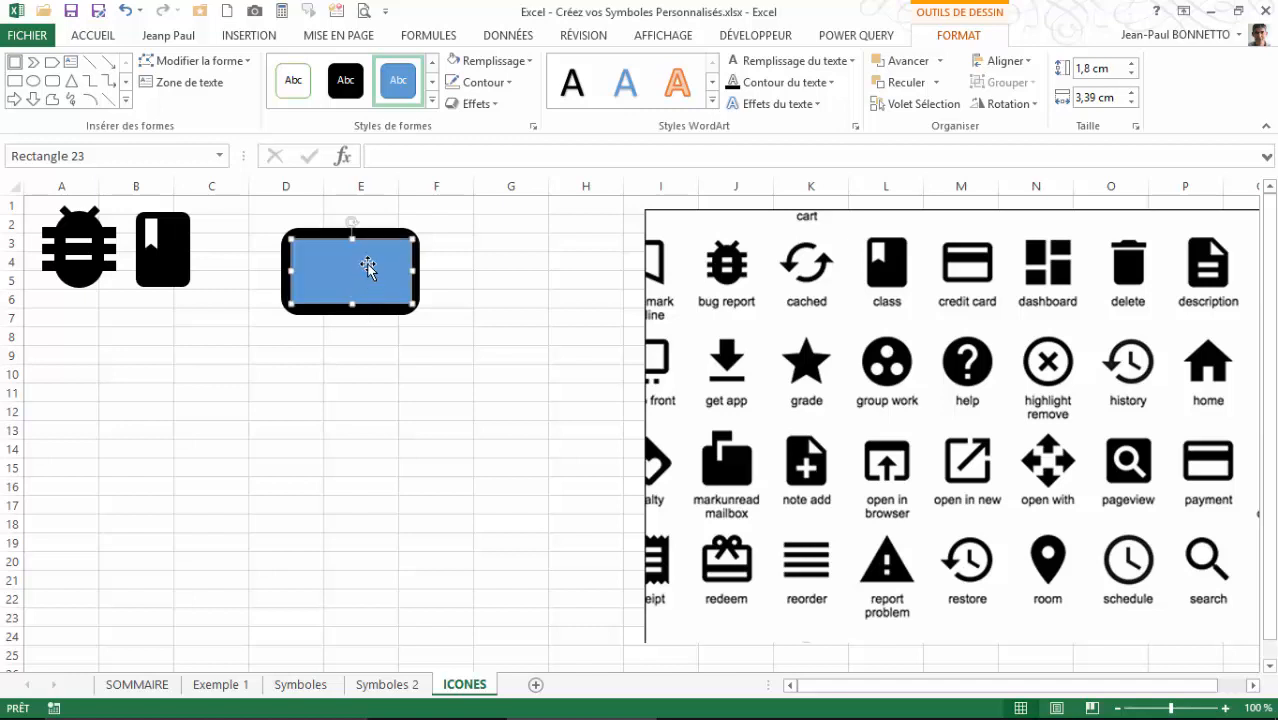
- Fill the inner rectangle with white and remove its outline
click(465, 62)
click(487, 82)
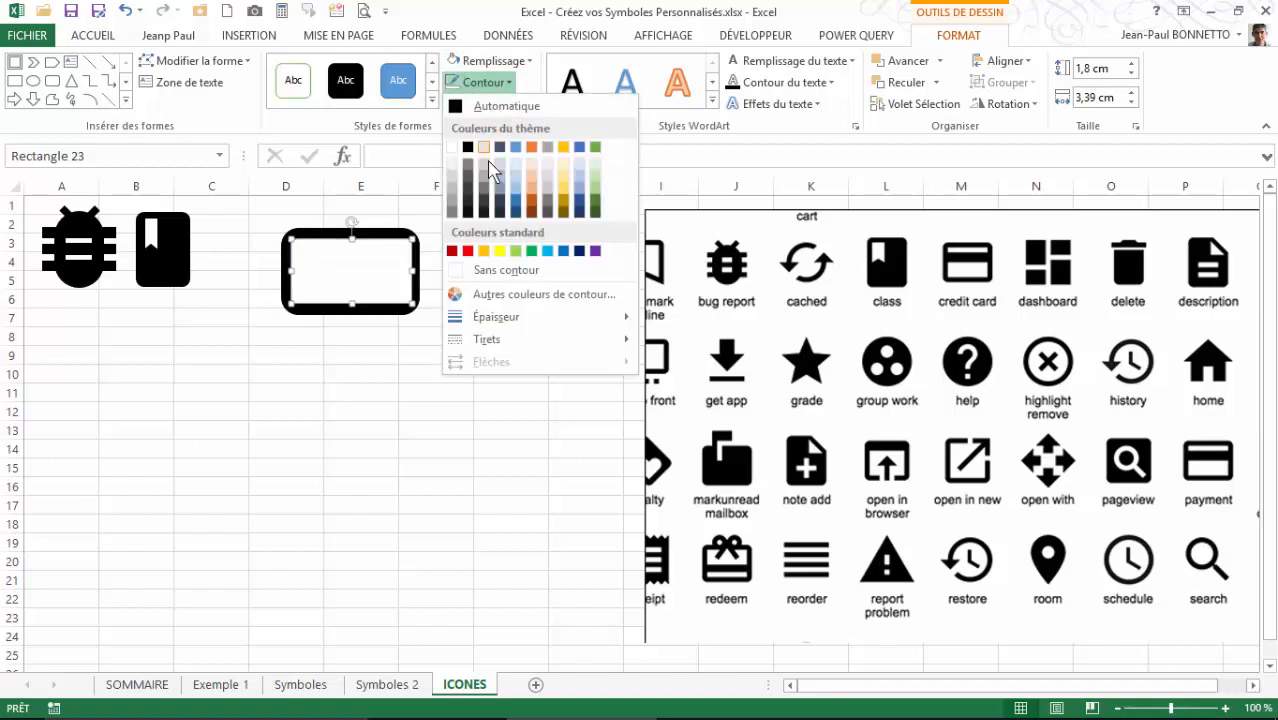
click(500, 270)
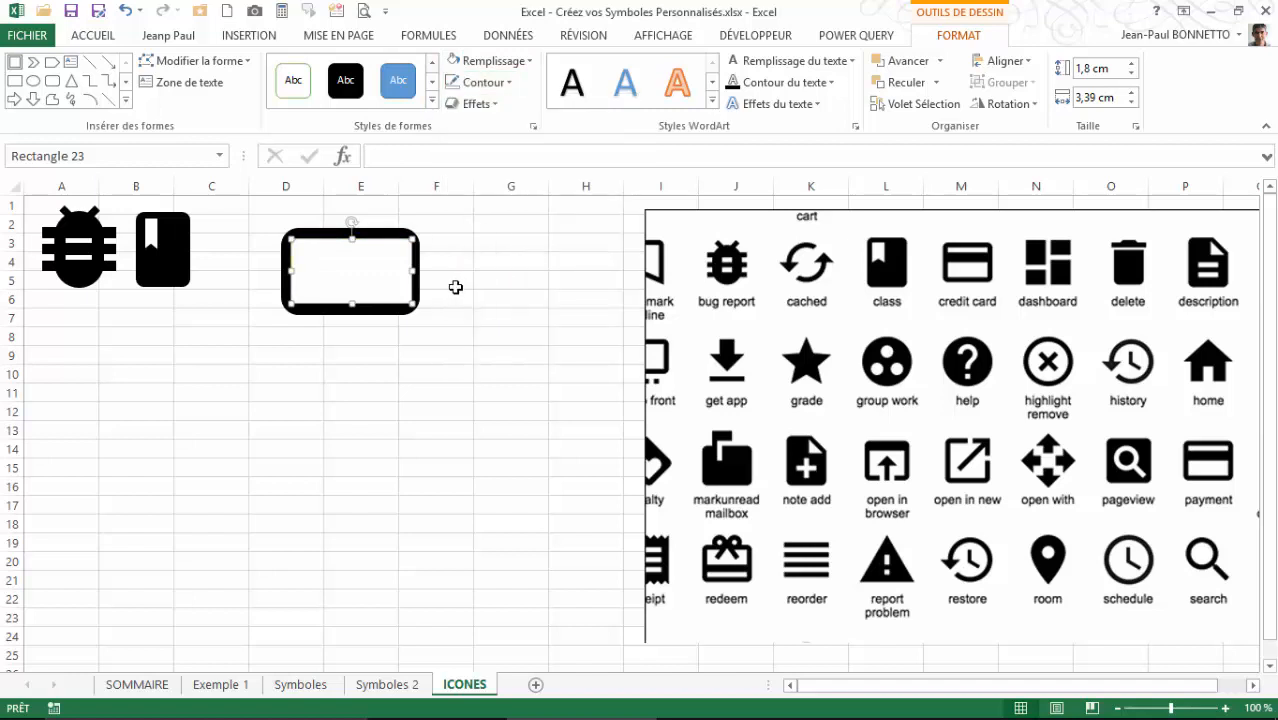
- Add a solid black stripe about 0.5 cm high and 3.7 cm wide across the upper part of the card
click(15, 81)
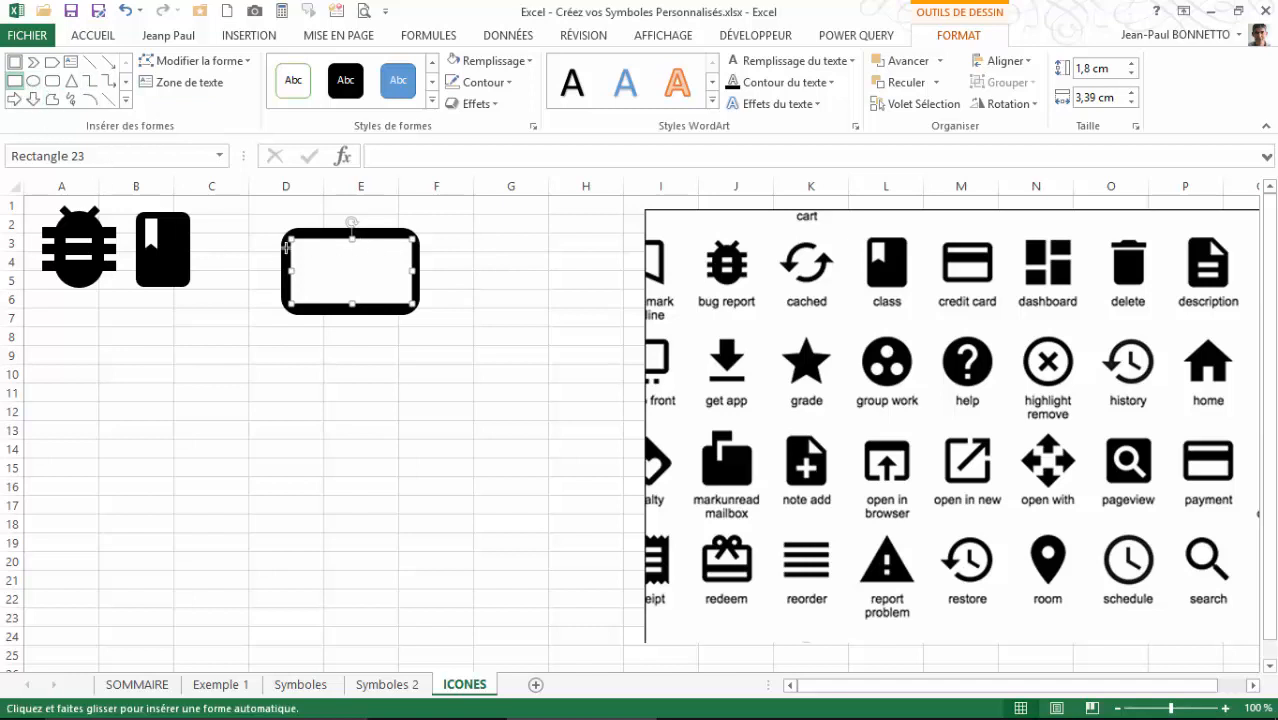
drag(286, 252, 420, 270)
key(Up)
key(Up)
key(Up)
key(Up)
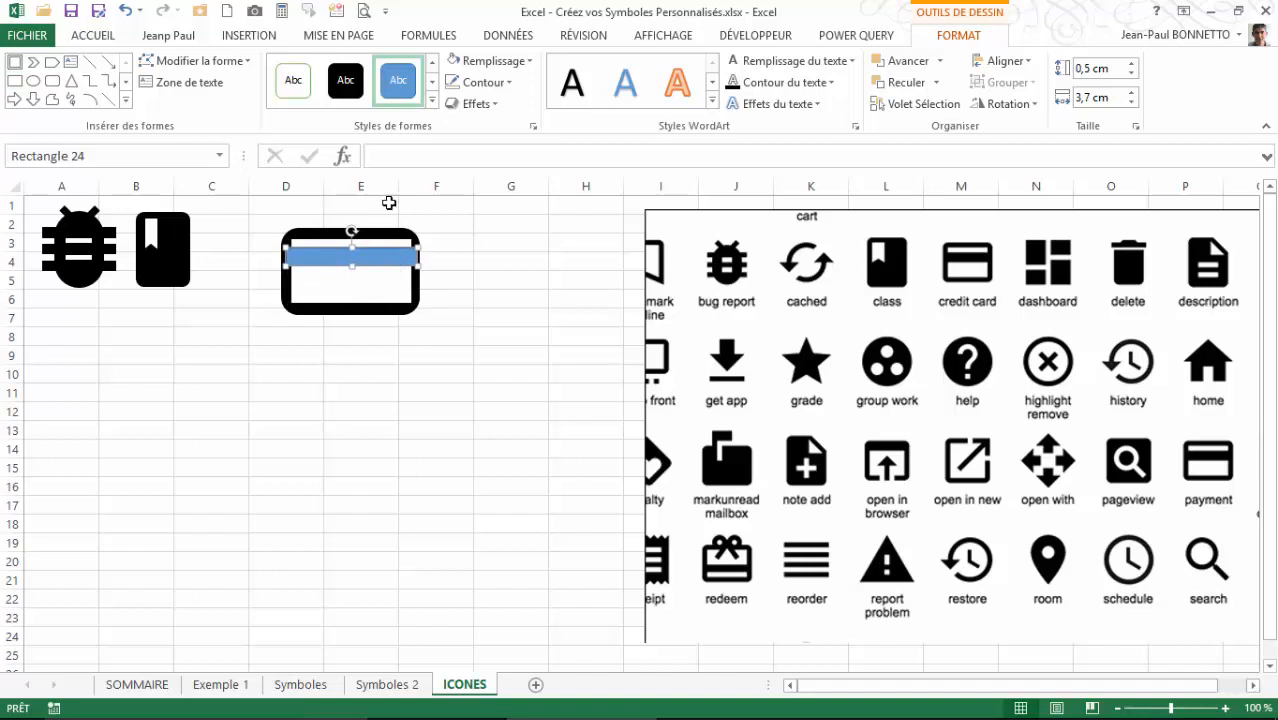
click(346, 86)
- Group the white inner rectangle with the black rounded rectangle, and undo a trial shrink of the group
click(391, 244)
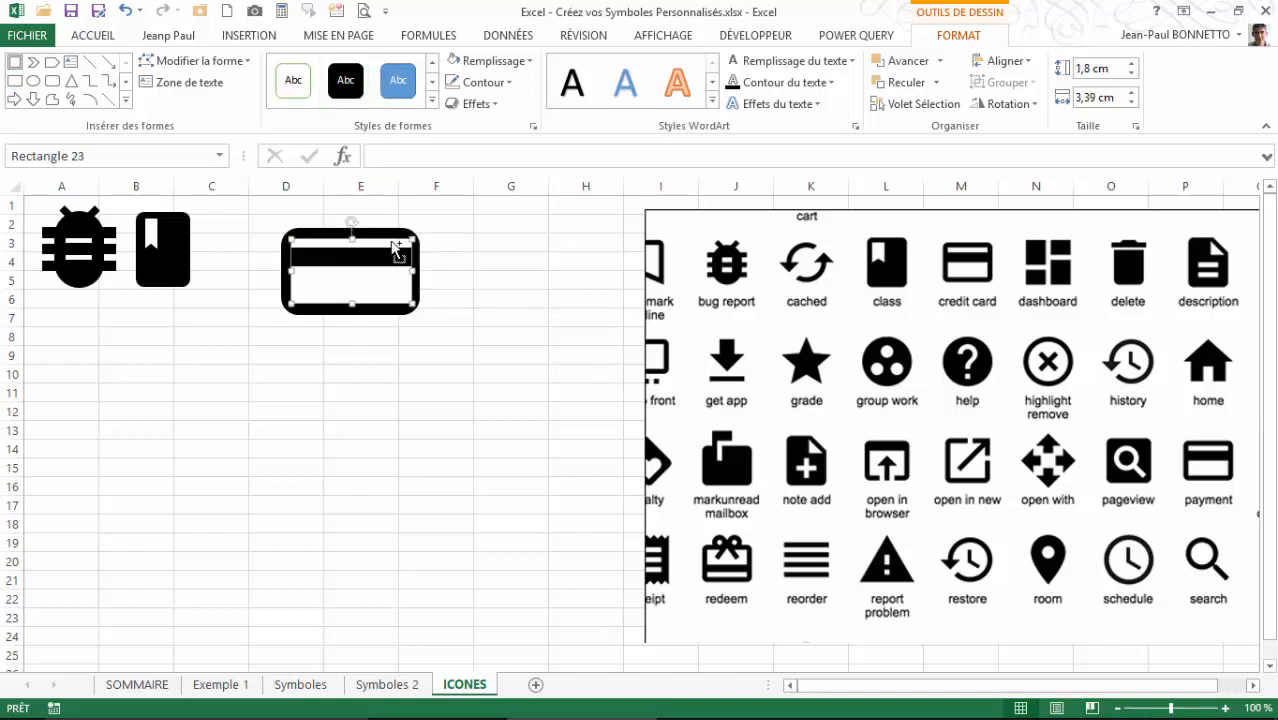
shift+click(398, 240)
click(1005, 82)
click(1017, 106)
drag(408, 318, 390, 311)
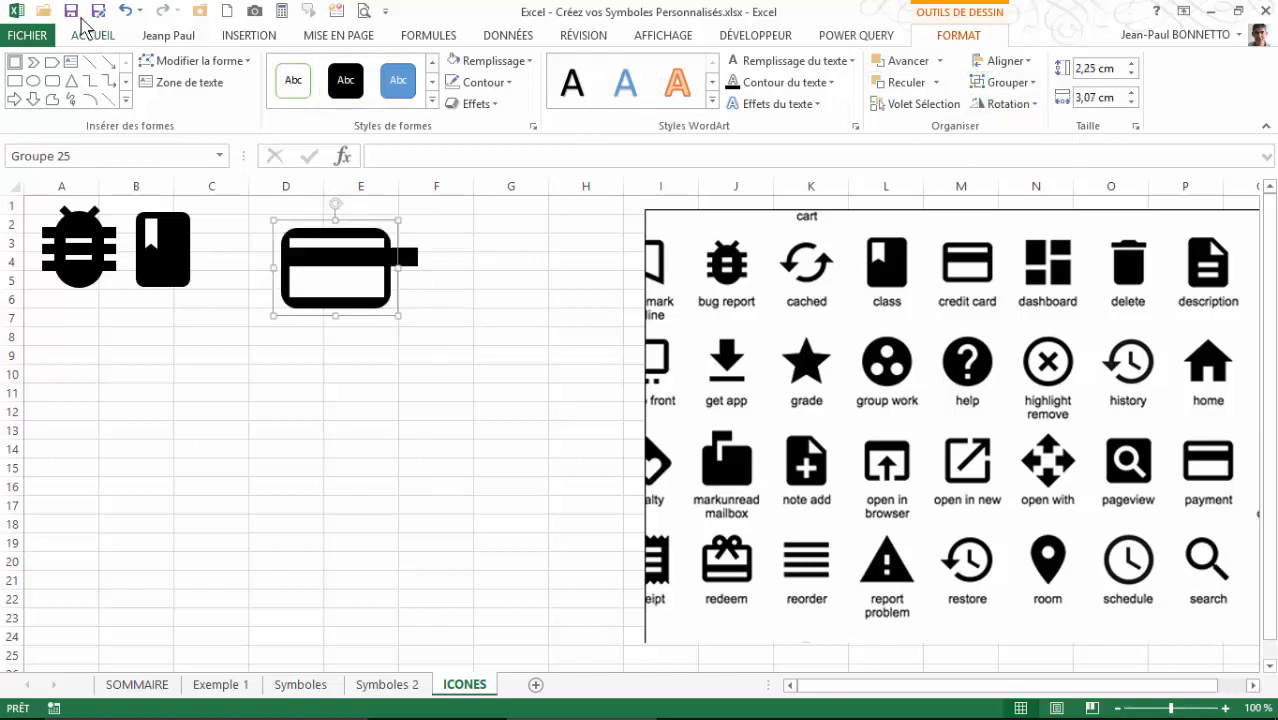
click(125, 11)
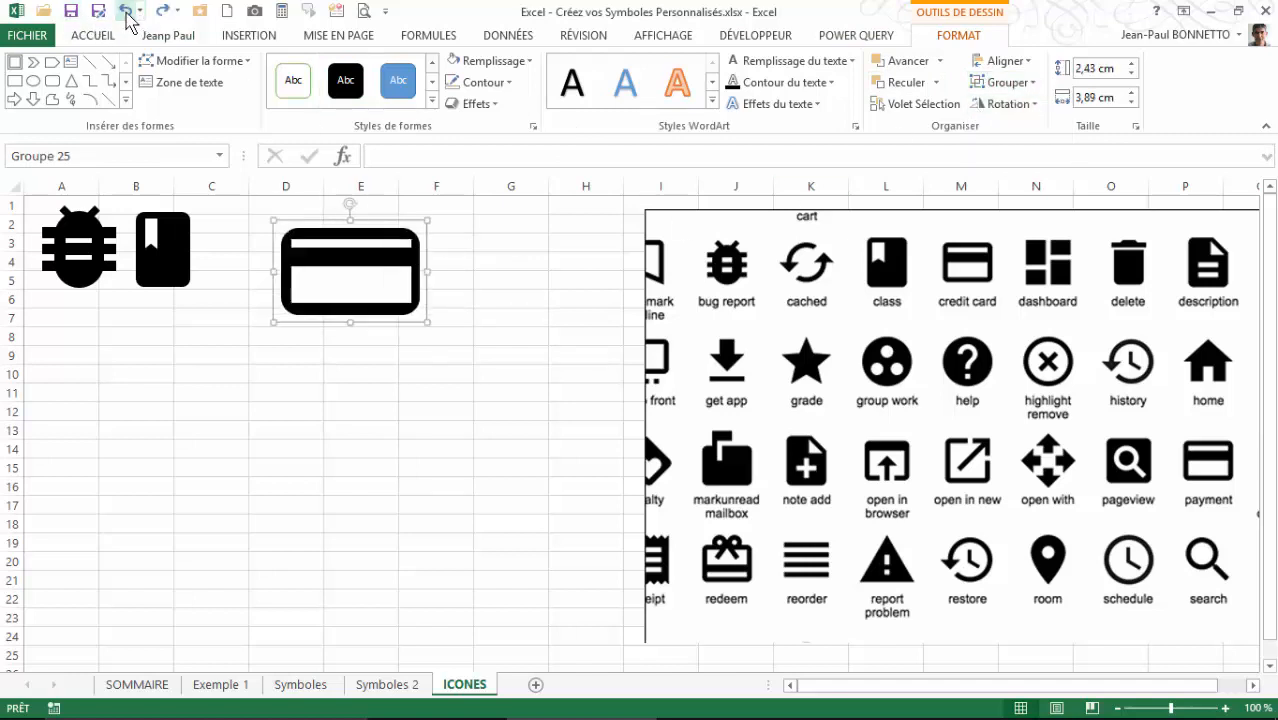
- Group the black stripe with the rest of the credit card symbol
ctrl+click(335, 262)
click(1014, 87)
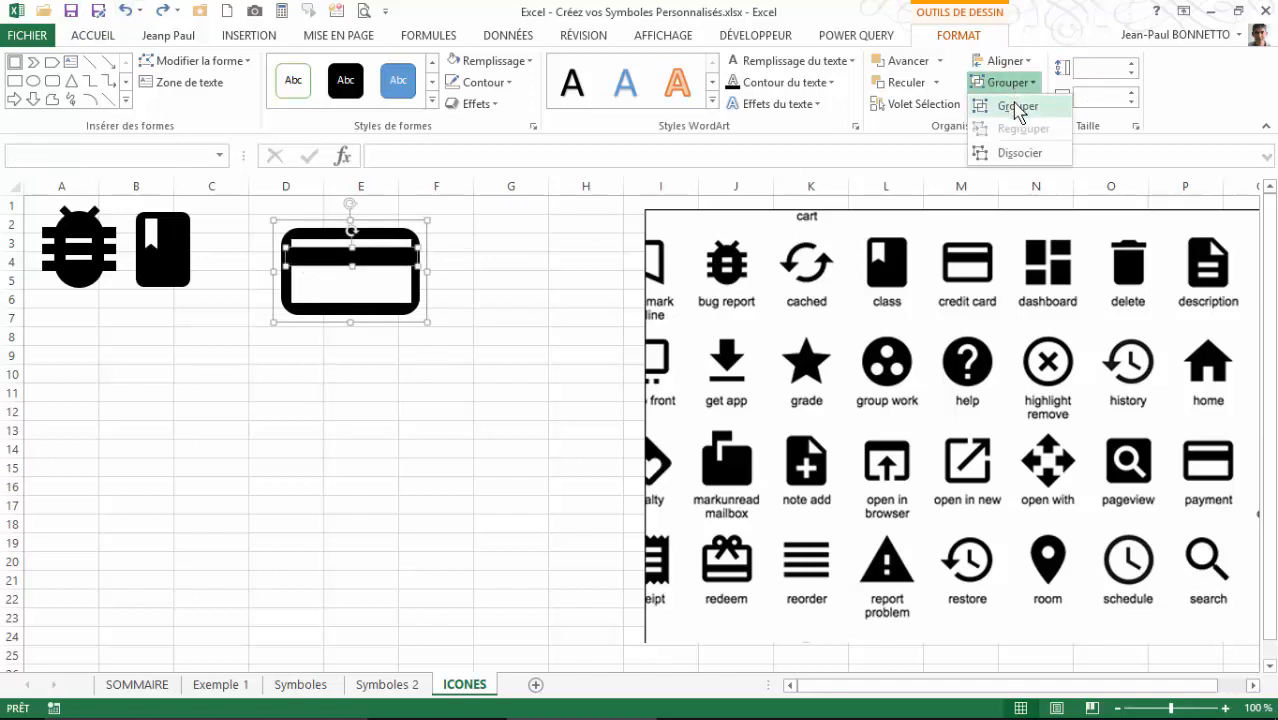
click(1017, 107)
- Shrink the credit card symbol to about 1.98 cm high and 3.07 cm wide and move it beside the class symbol
drag(427, 324, 311, 297)
click(379, 297)
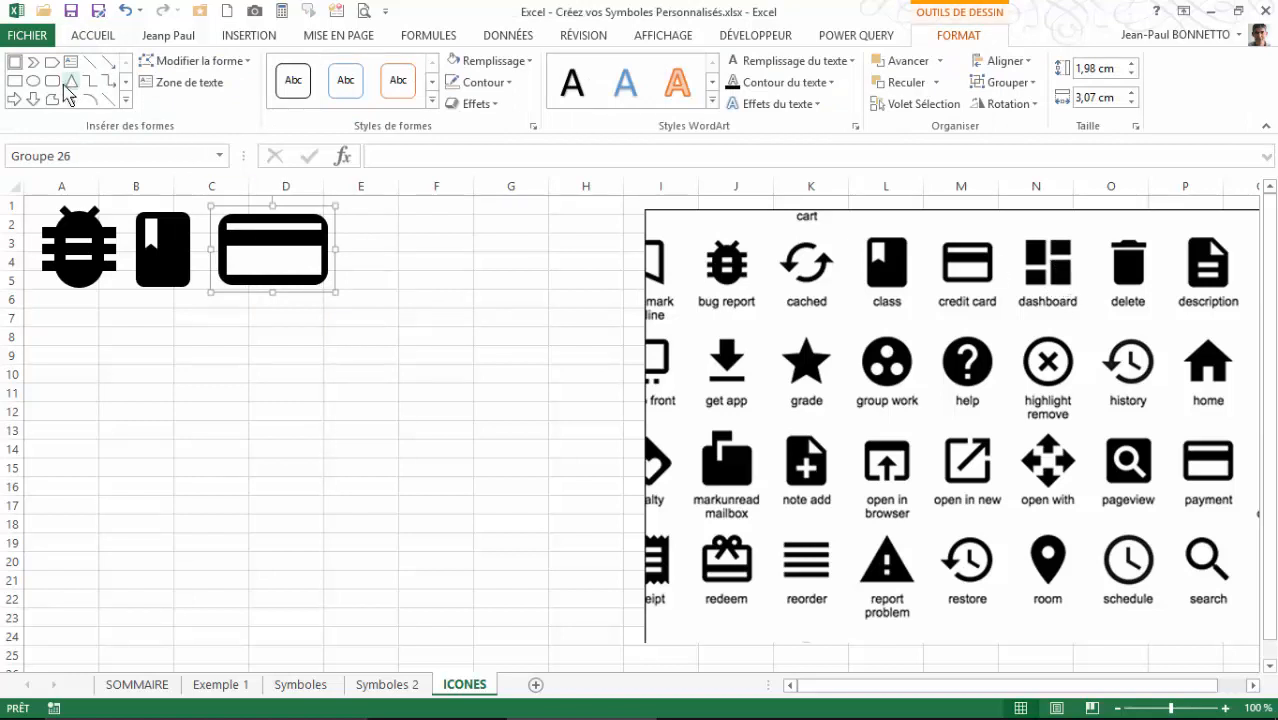
- Draw a black rectangle about 1.27 cm high and 1.01 cm wide below the credit card and copy it diagonally down to the right
click(15, 81)
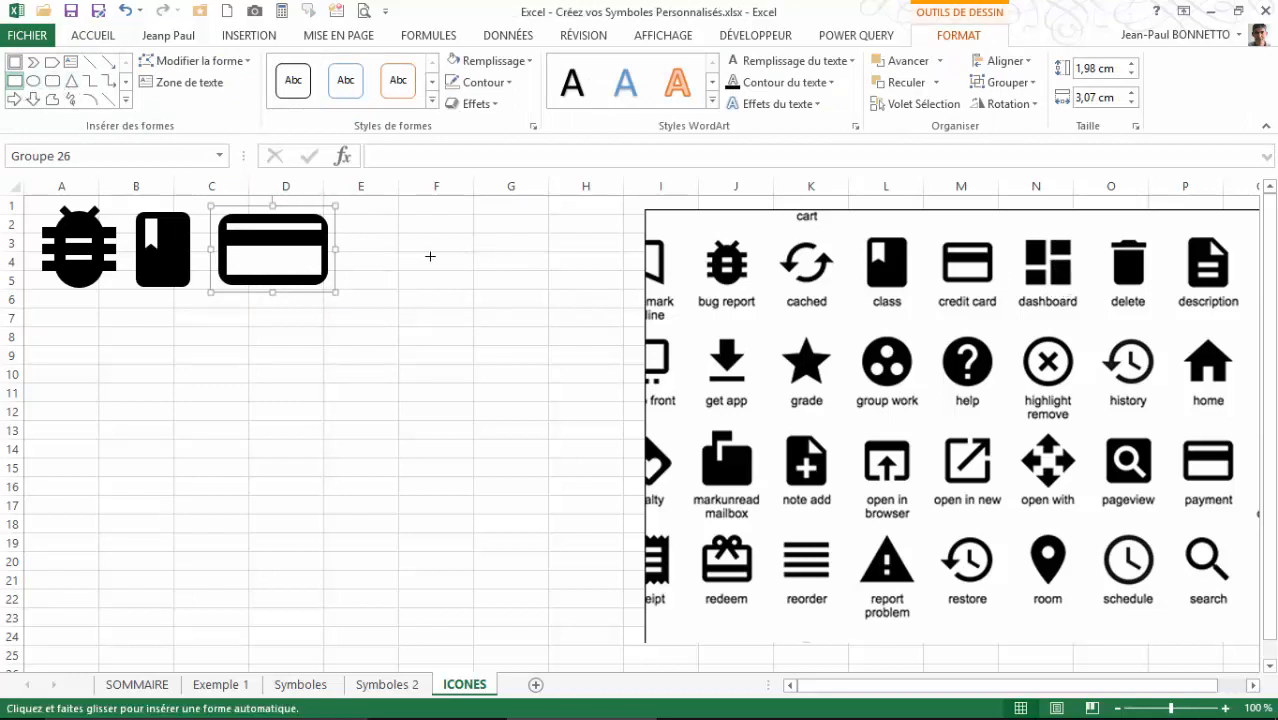
drag(251, 346, 303, 420)
click(345, 82)
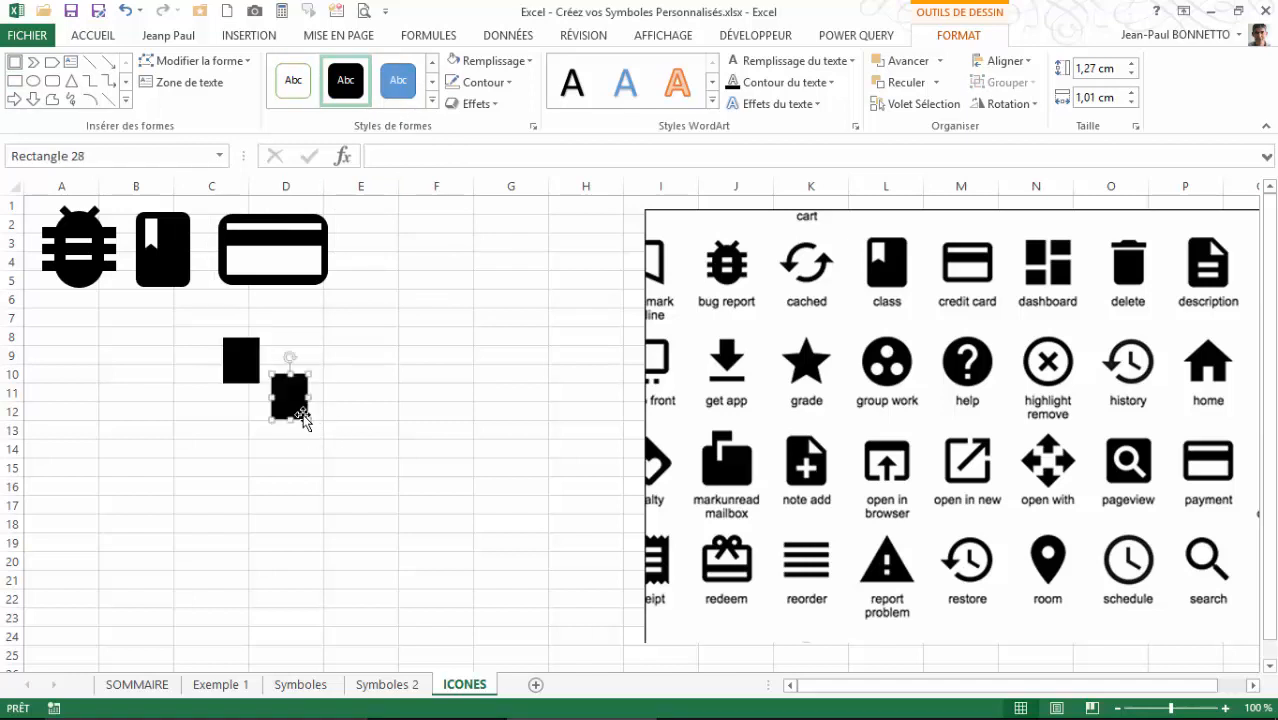
- Complete the dashboard symbol with two shorter copies about 0.79 cm high and 1.01 cm wide at its upper right and lower left
drag(303, 368, 302, 365)
drag(289, 318, 257, 413)
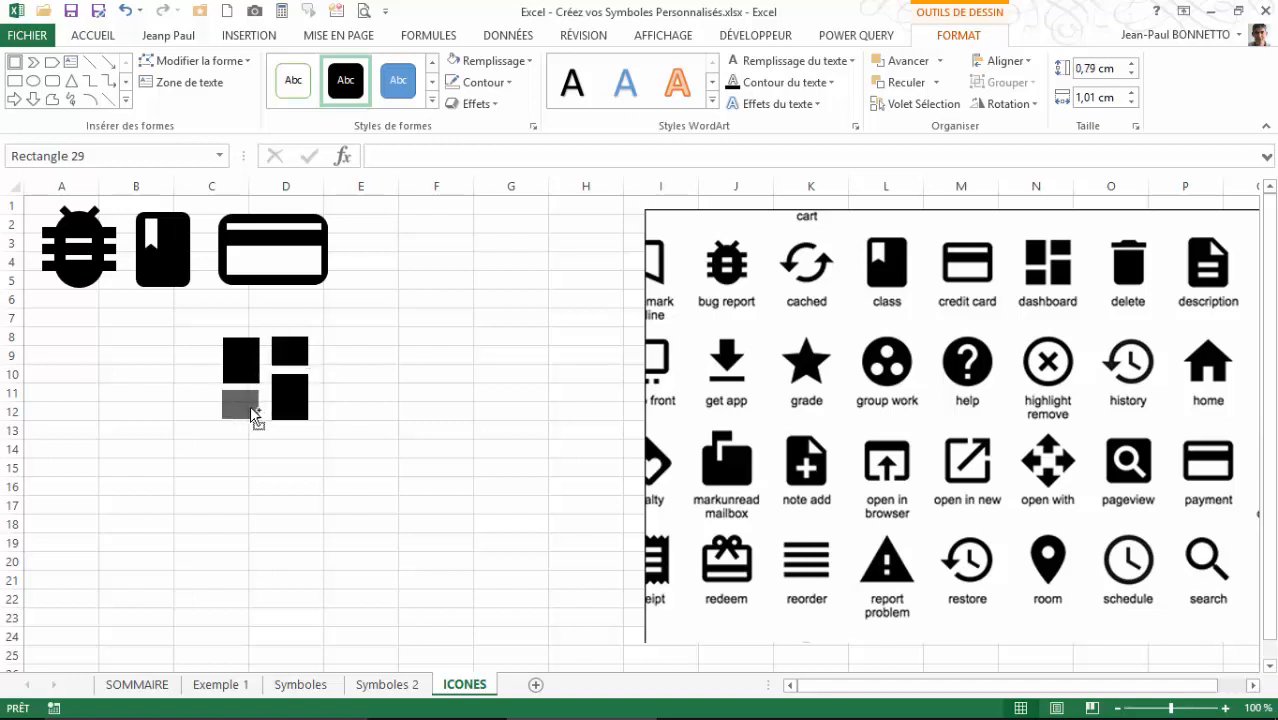
drag(257, 413, 257, 413)
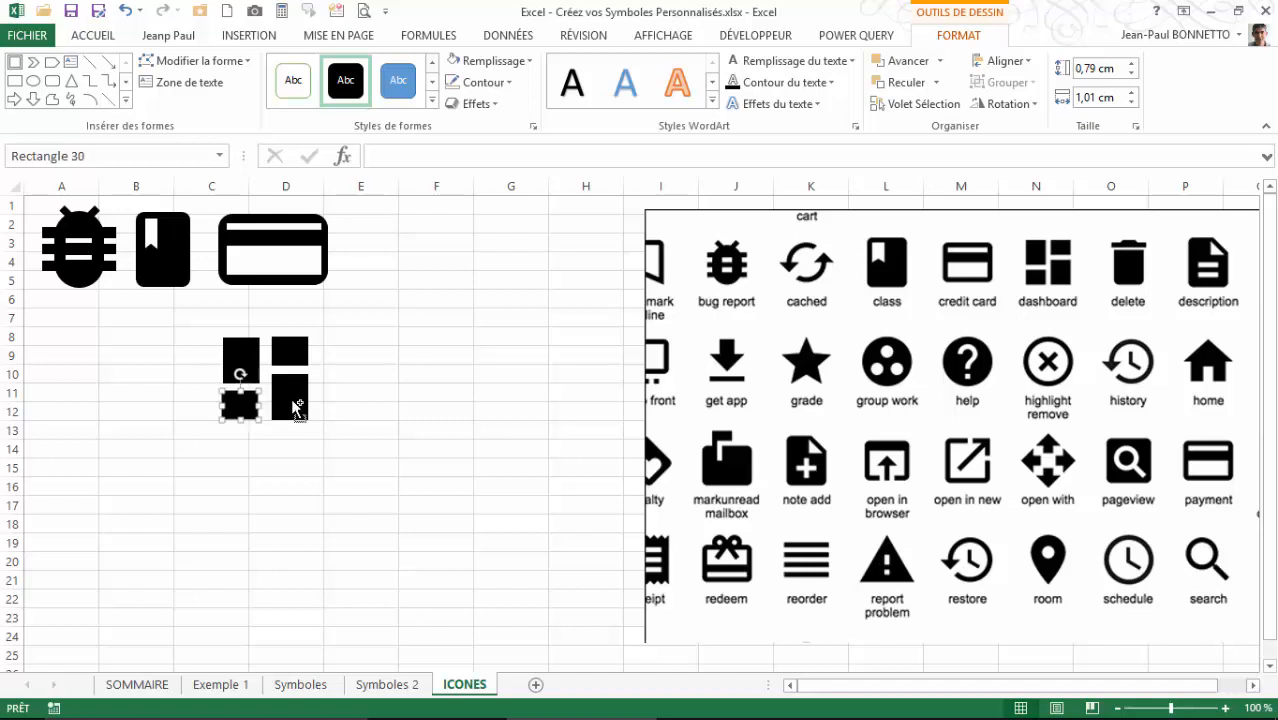
- Nudge the two right-hand rectangles of the dashboard symbol leftward to narrow the vertical gap between the columns
click(291, 397)
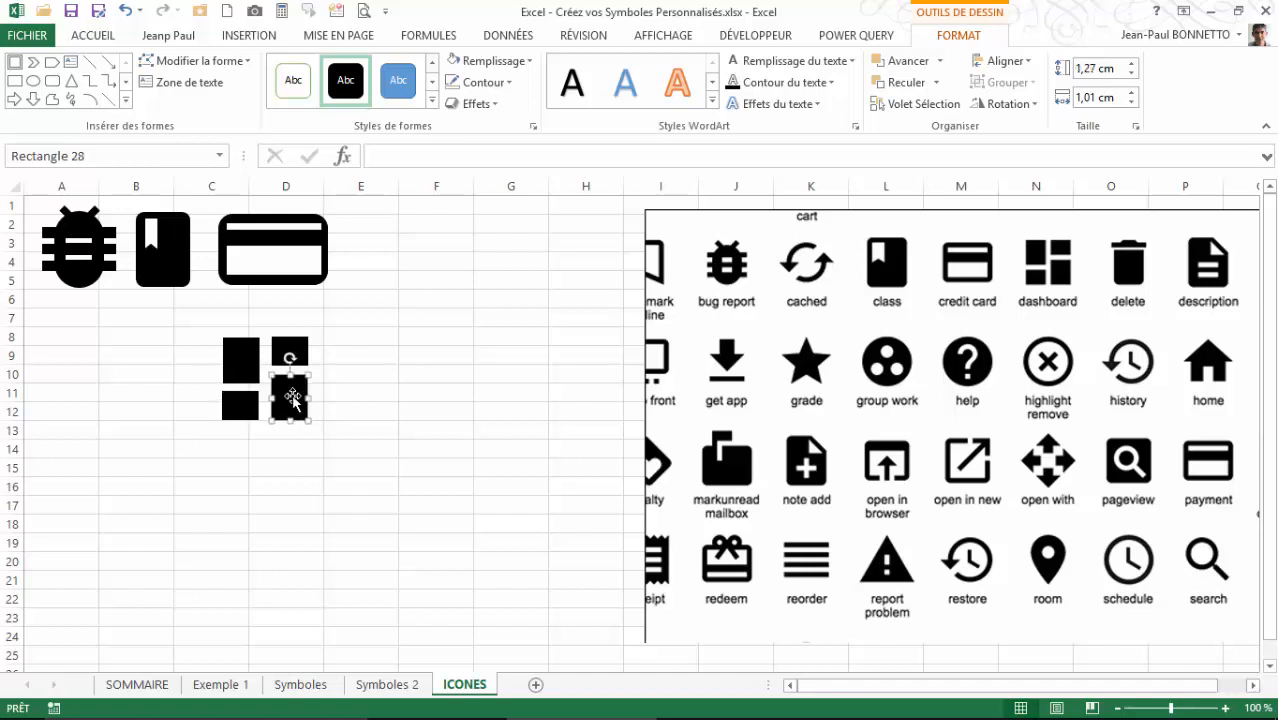
click(254, 362)
click(290, 354)
click(432, 395)
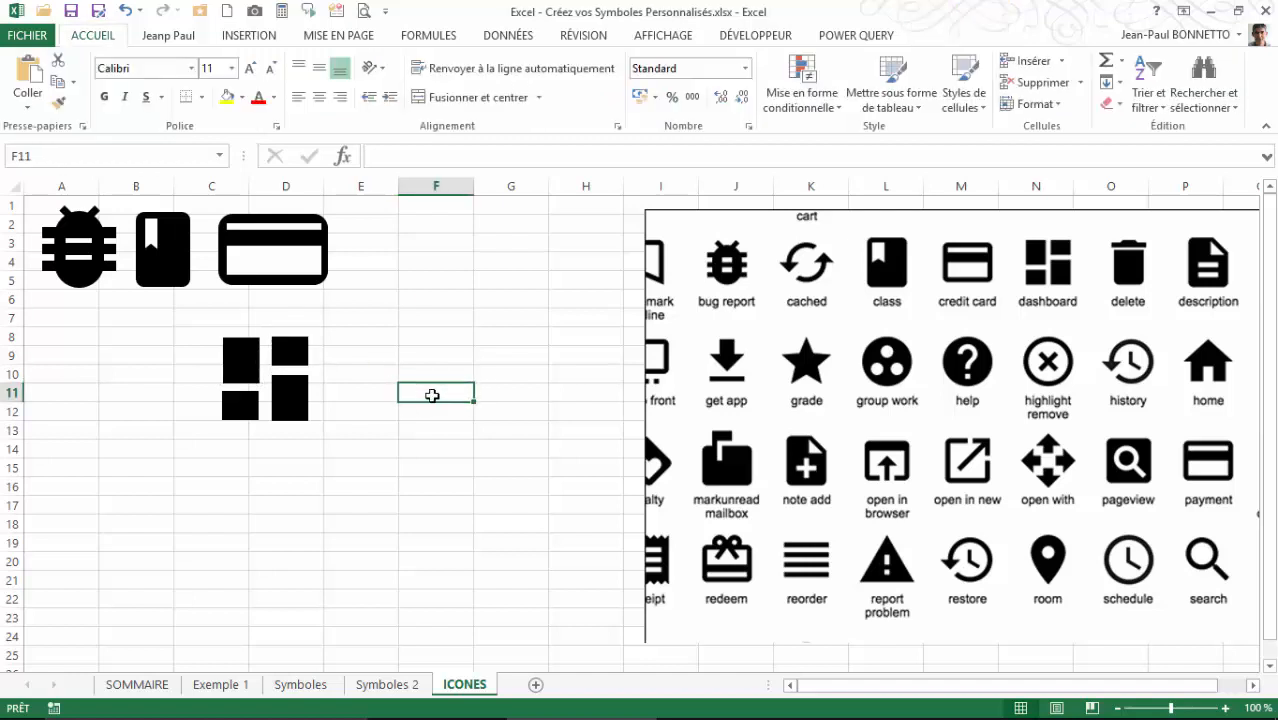
click(289, 354)
key(Left)
key(Left)
key(Left)
key(Left)
key(Left)
key(Left)
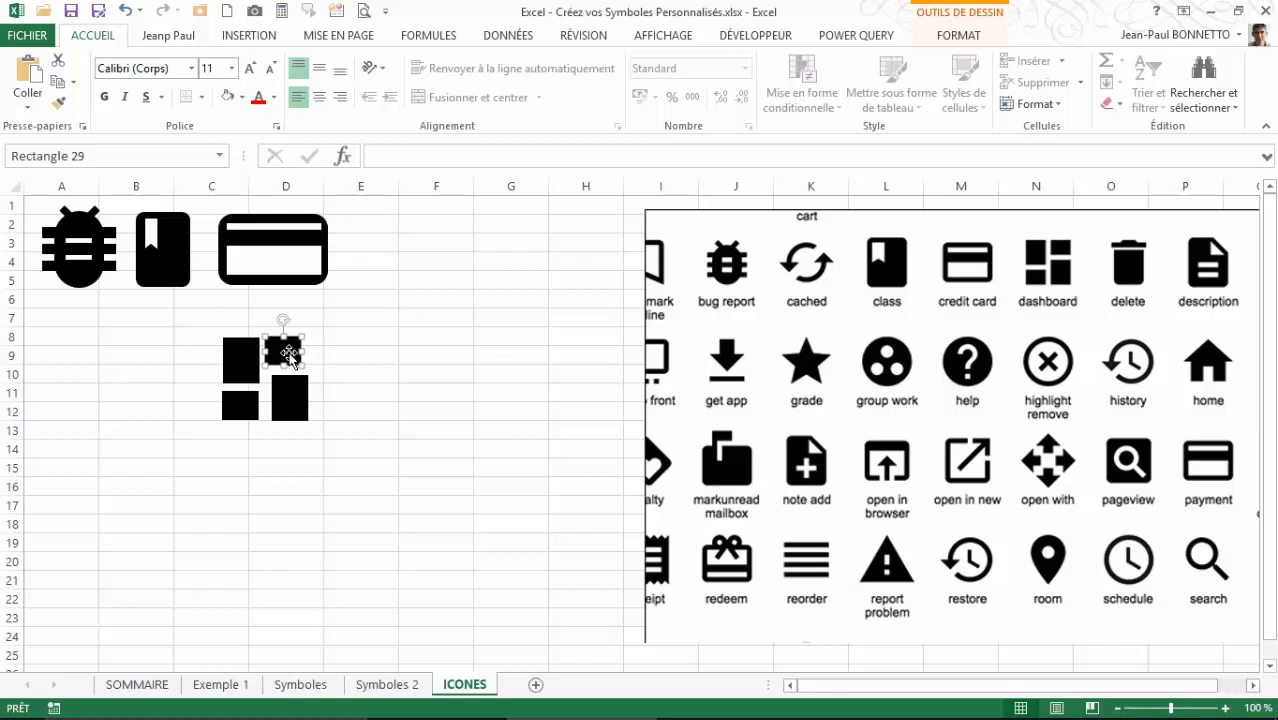
click(287, 400)
key(Left)
key(Left)
key(Left)
key(Left)
key(Left)
key(Left)
click(375, 431)
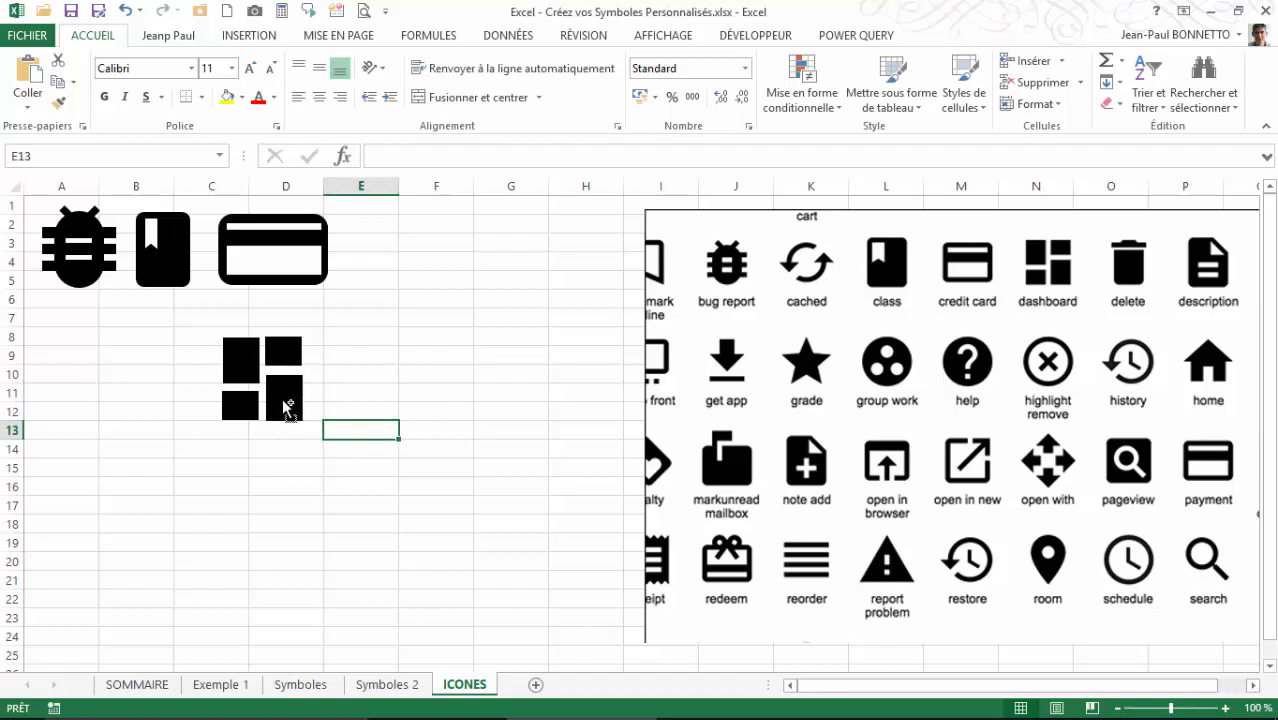
- Group the four black rectangles into a single dashboard symbol
click(241, 406)
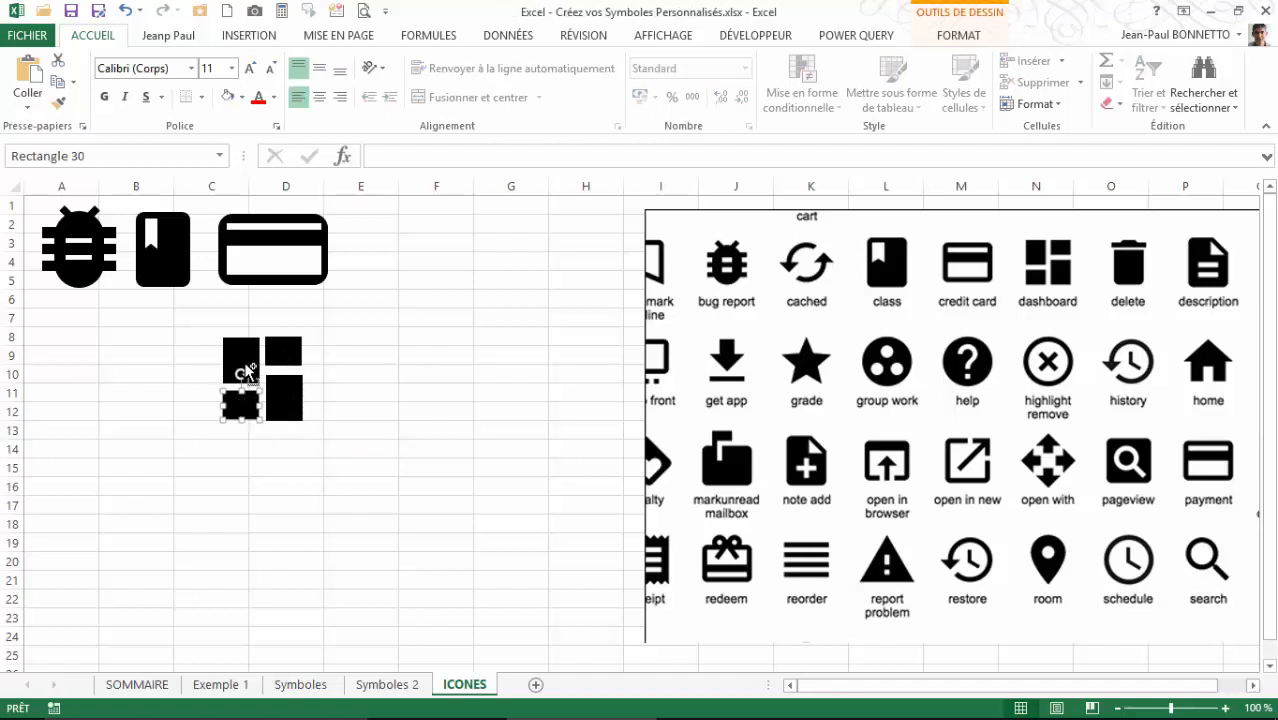
shift+click(241, 360)
shift+click(283, 357)
shift+click(287, 397)
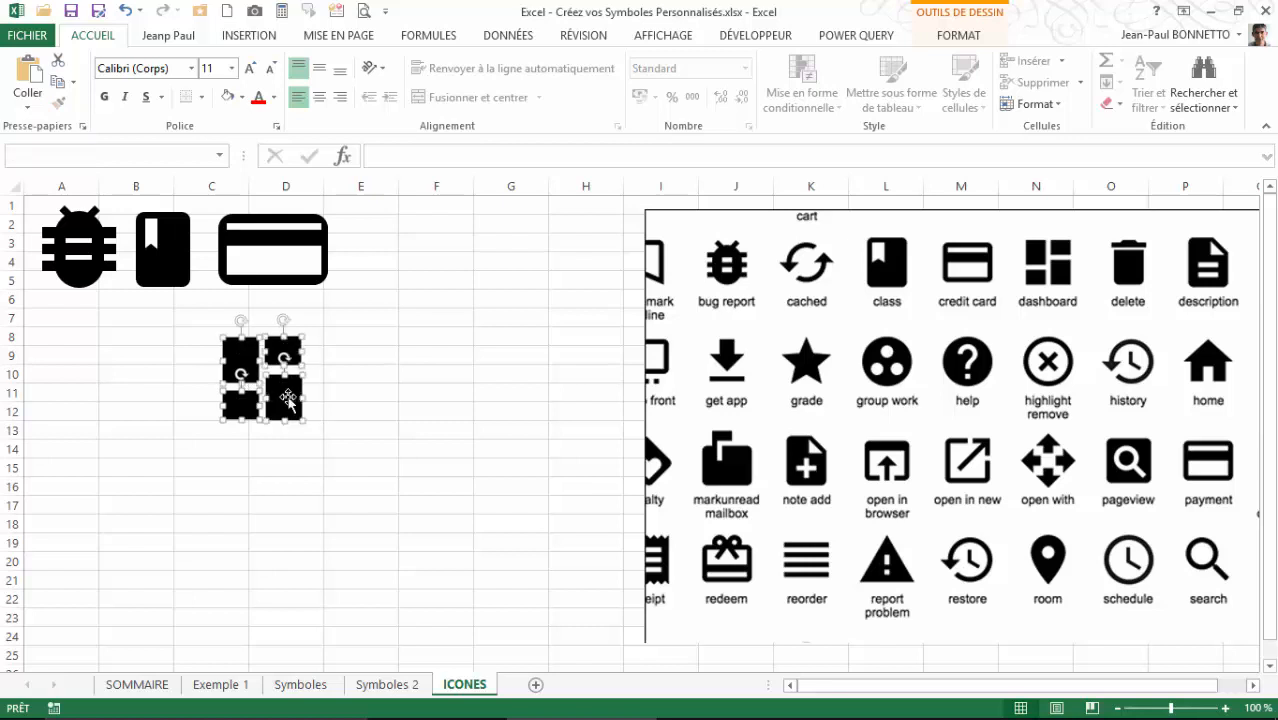
click(956, 38)
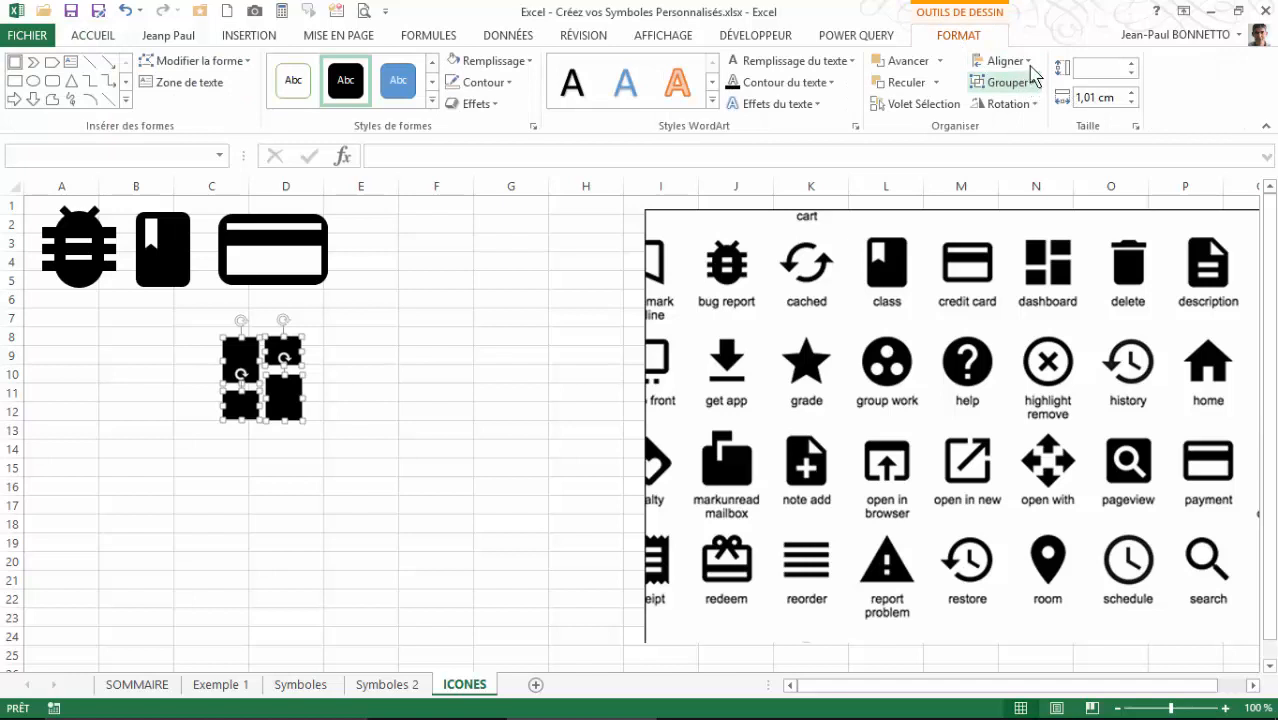
click(1028, 82)
click(1008, 107)
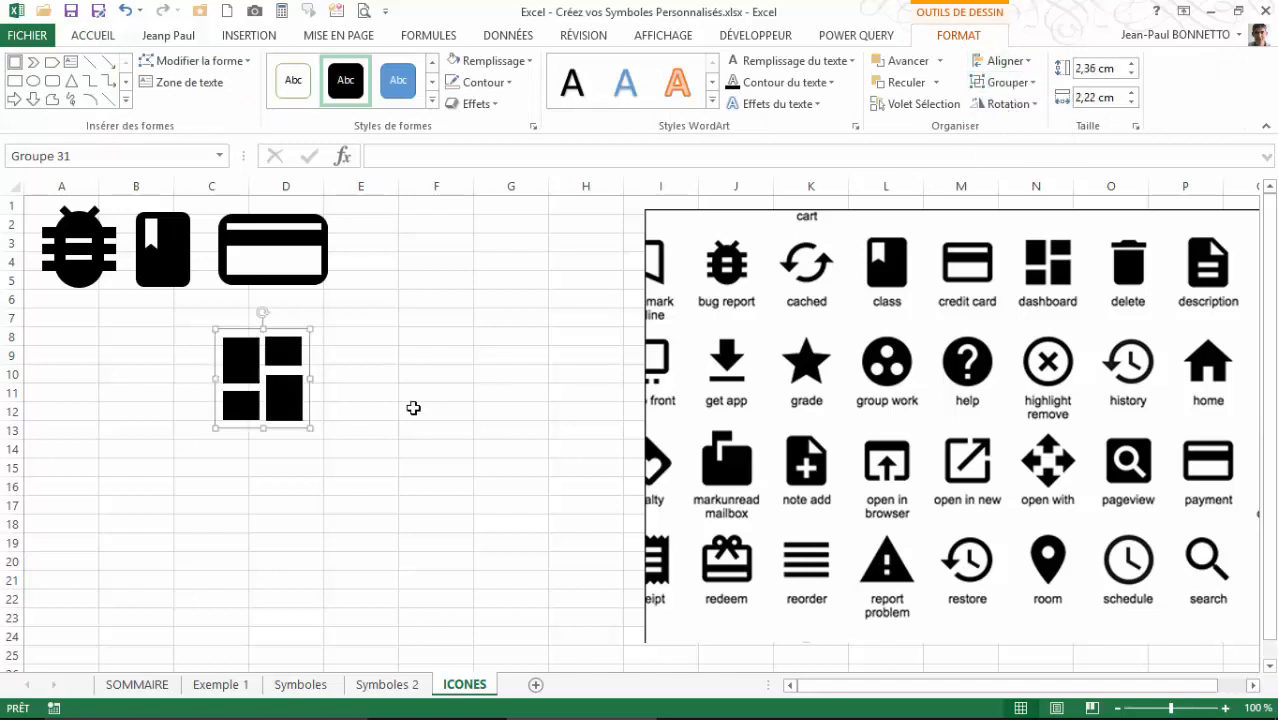
- Shrink the dashboard symbol to match the other icons' height and move it beside the credit card over columns E and F
drag(314, 428, 407, 293)
click(294, 410)
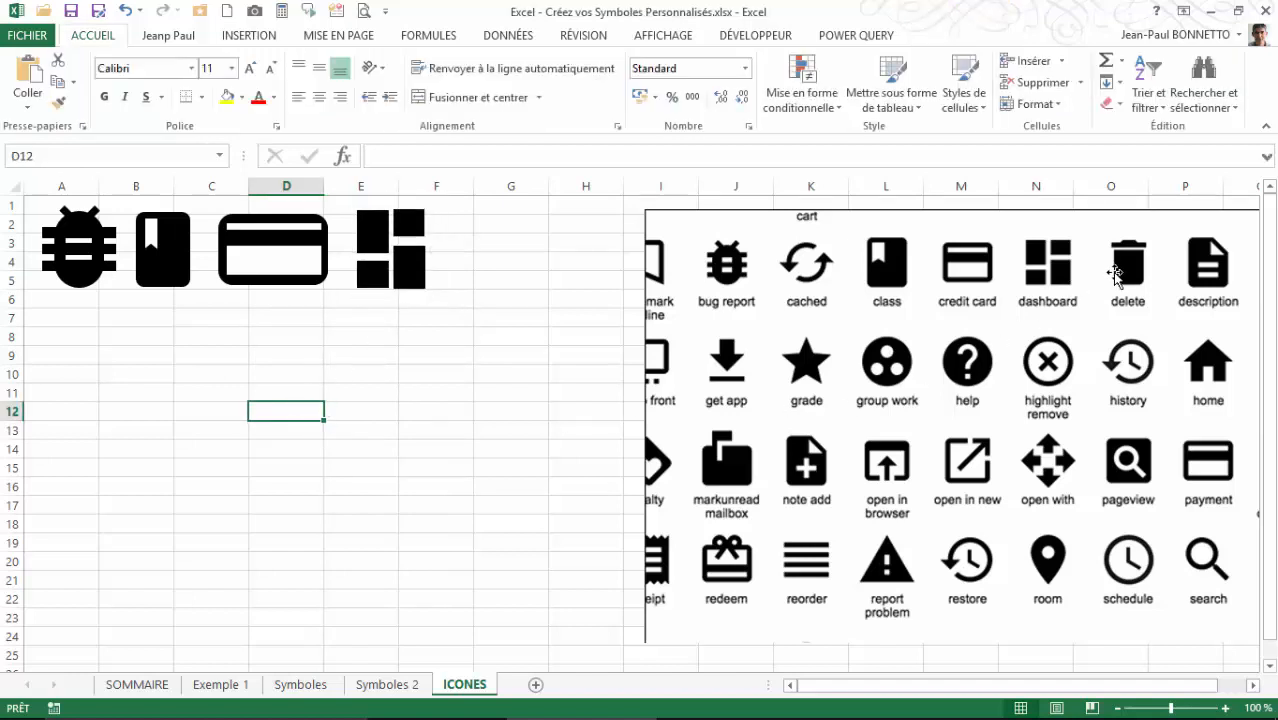
click(460, 452)
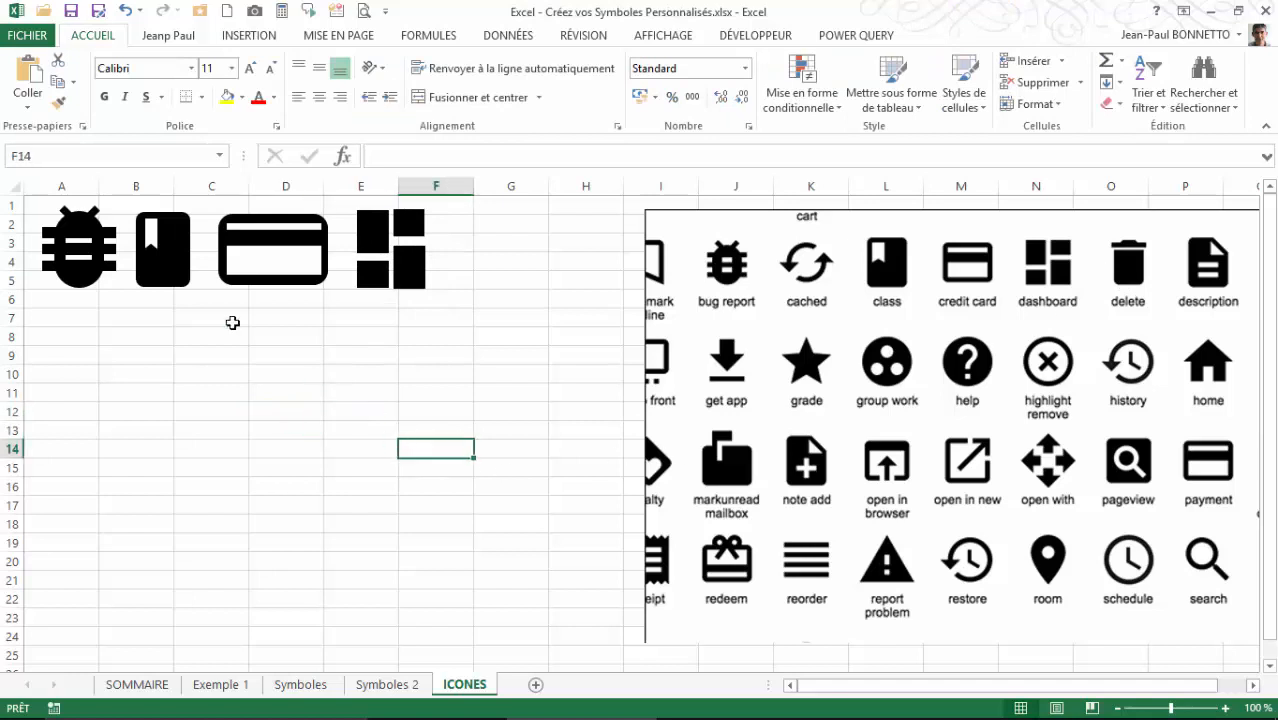
- Draw a rectangle with two rounded upper corners, about 2.33 cm high and 1.83 cm wide, below the credit card symbol
click(262, 38)
click(343, 100)
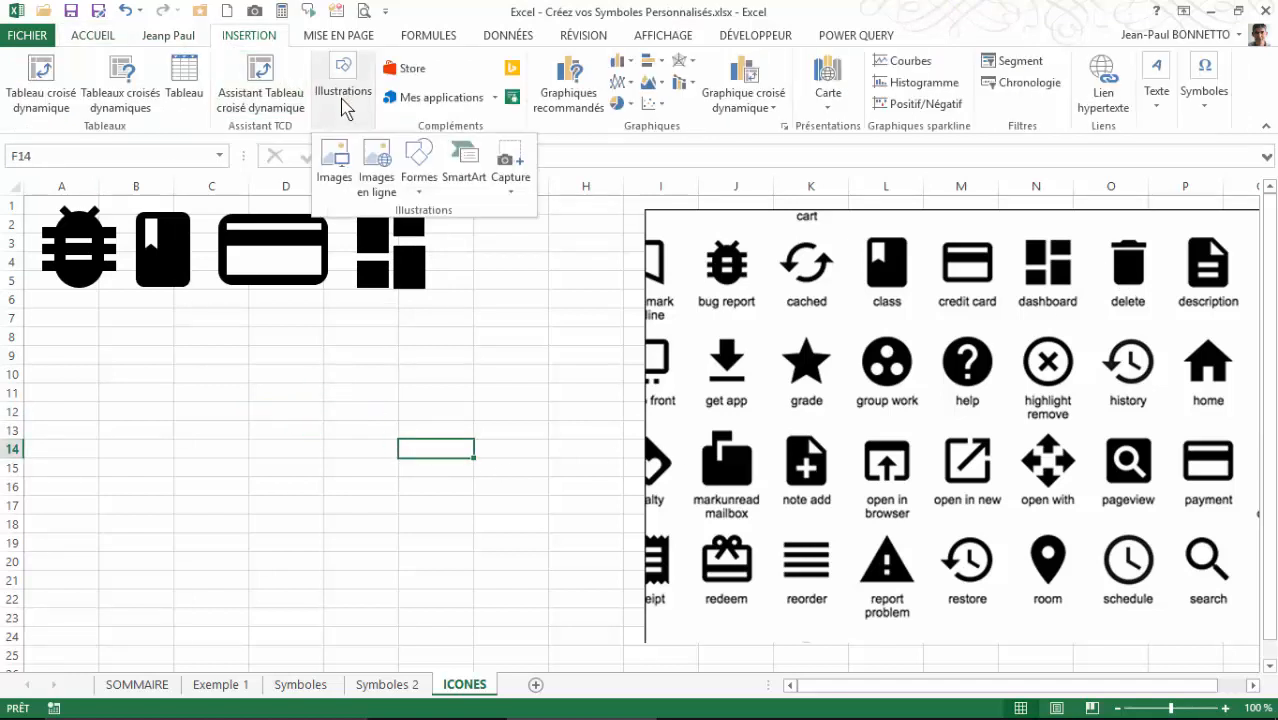
click(419, 172)
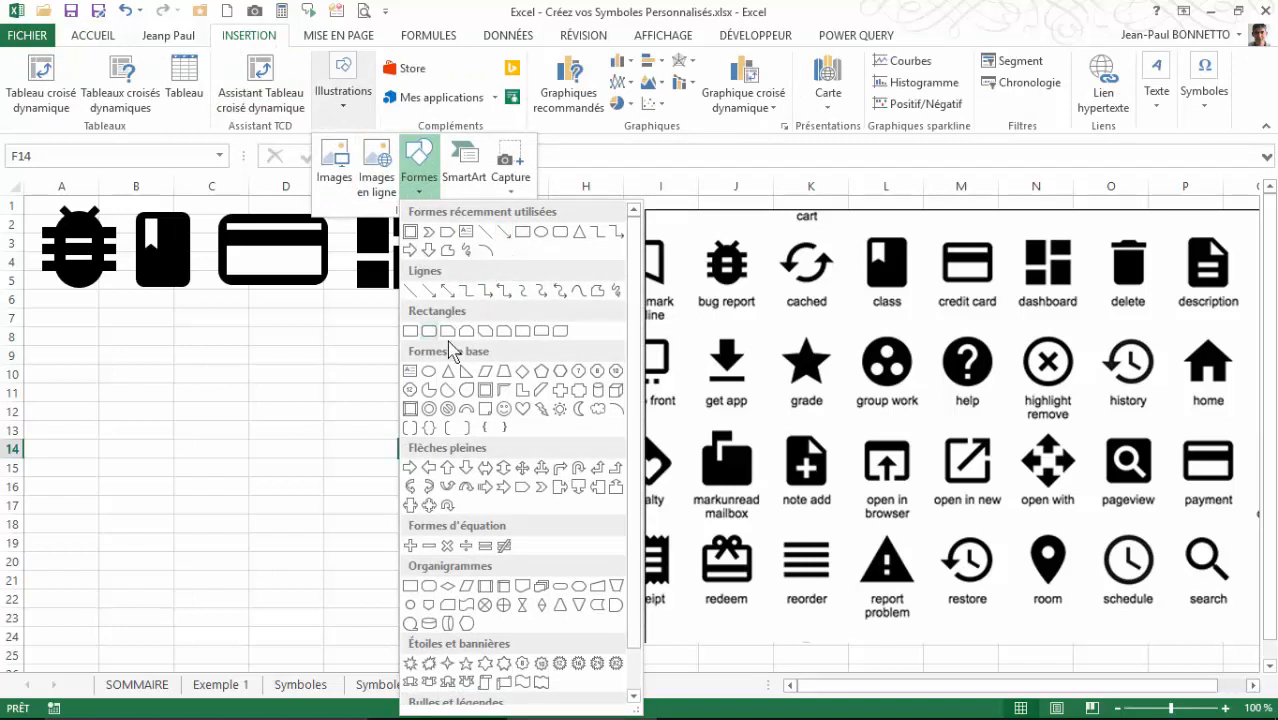
click(541, 331)
mouse_move(213, 362)
mouse_down()
mouse_move(291, 419)
mouse_move(280, 446)
mouse_up()
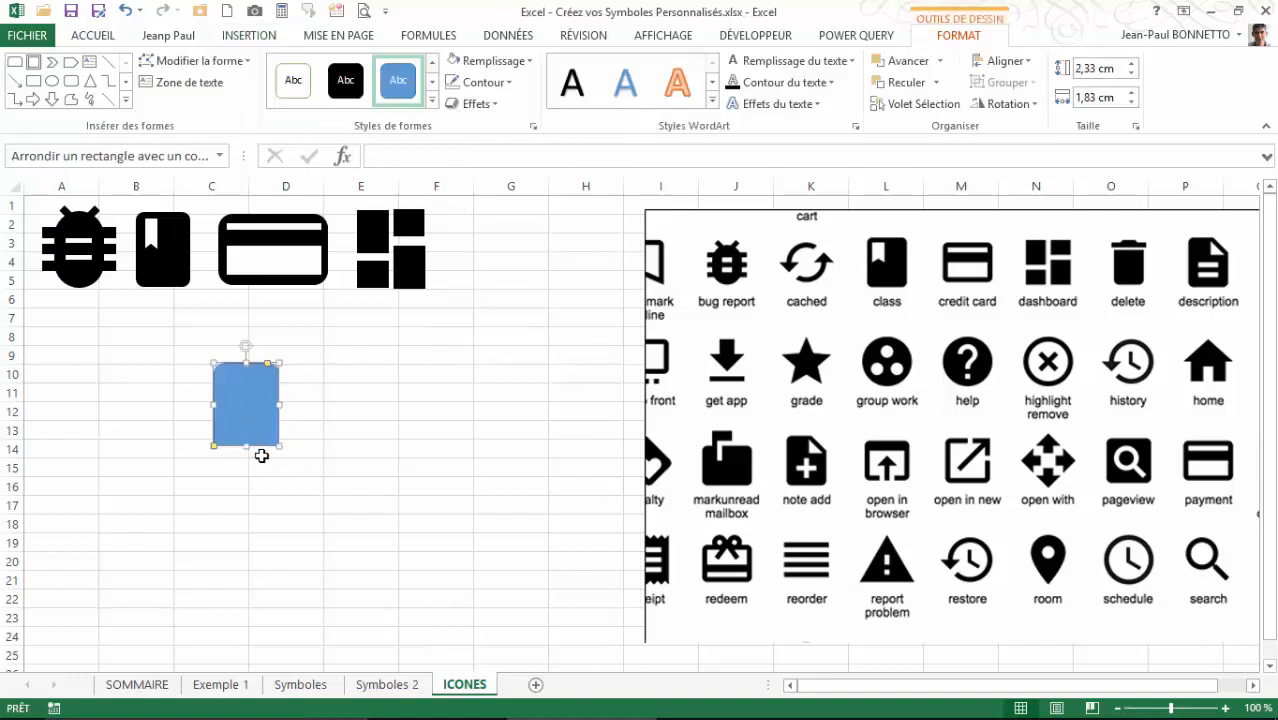
- Flip the rounded rectangle vertically and give it the solid black shape style to form the bin body
click(1033, 105)
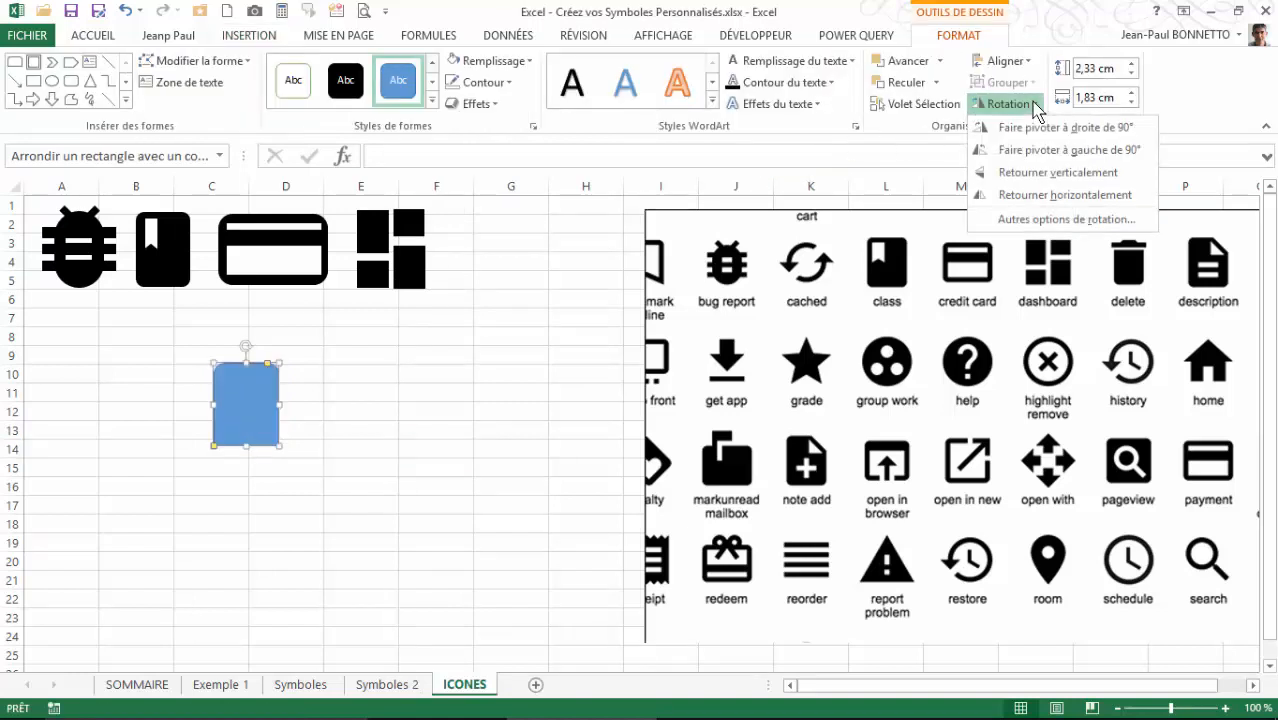
click(1042, 174)
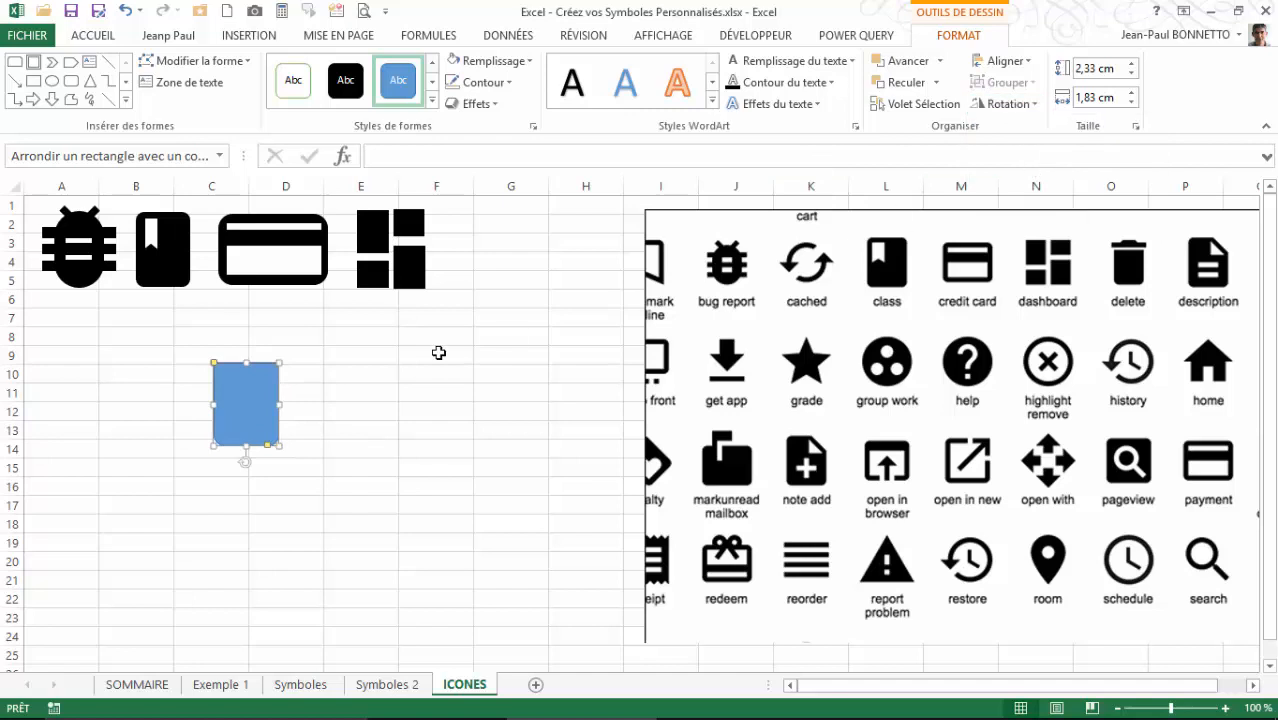
click(330, 401)
drag(251, 408, 242, 404)
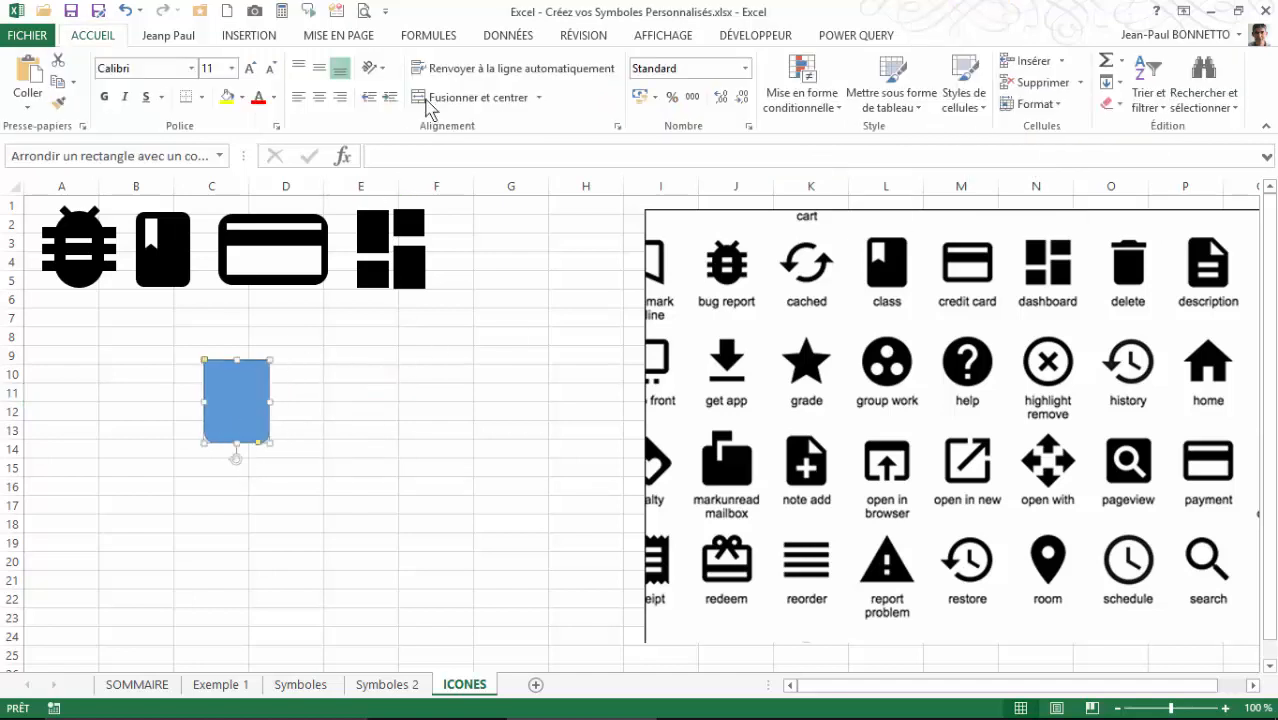
click(345, 80)
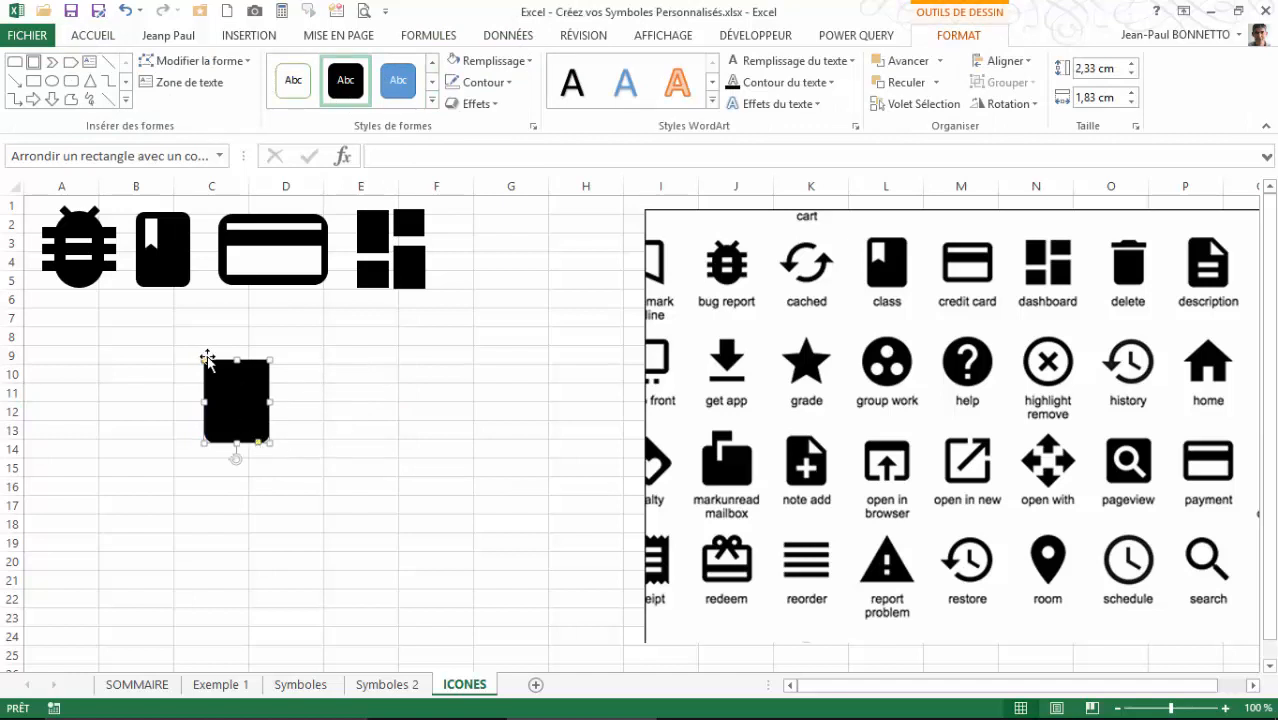
click(290, 390)
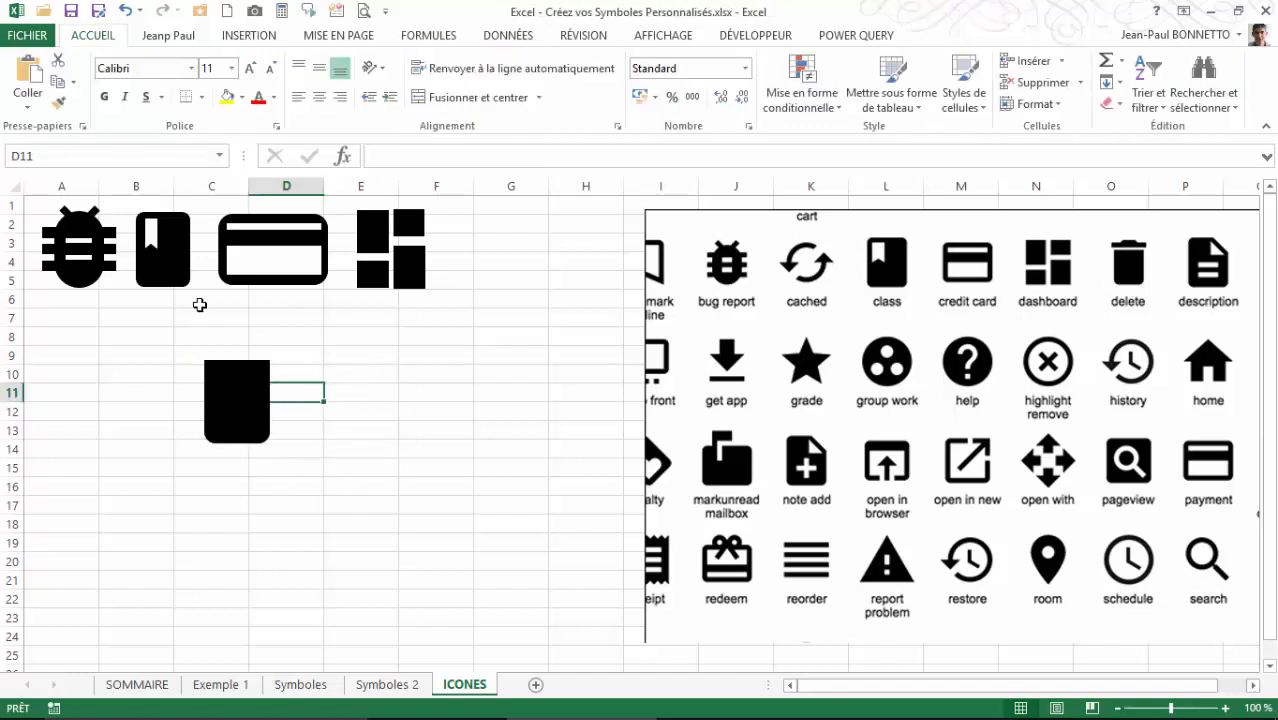
drag(220, 388, 229, 402)
- Draw a thin rectangle about 0.24 cm high and 2.06 cm wide just above the bin body as its lid
click(249, 40)
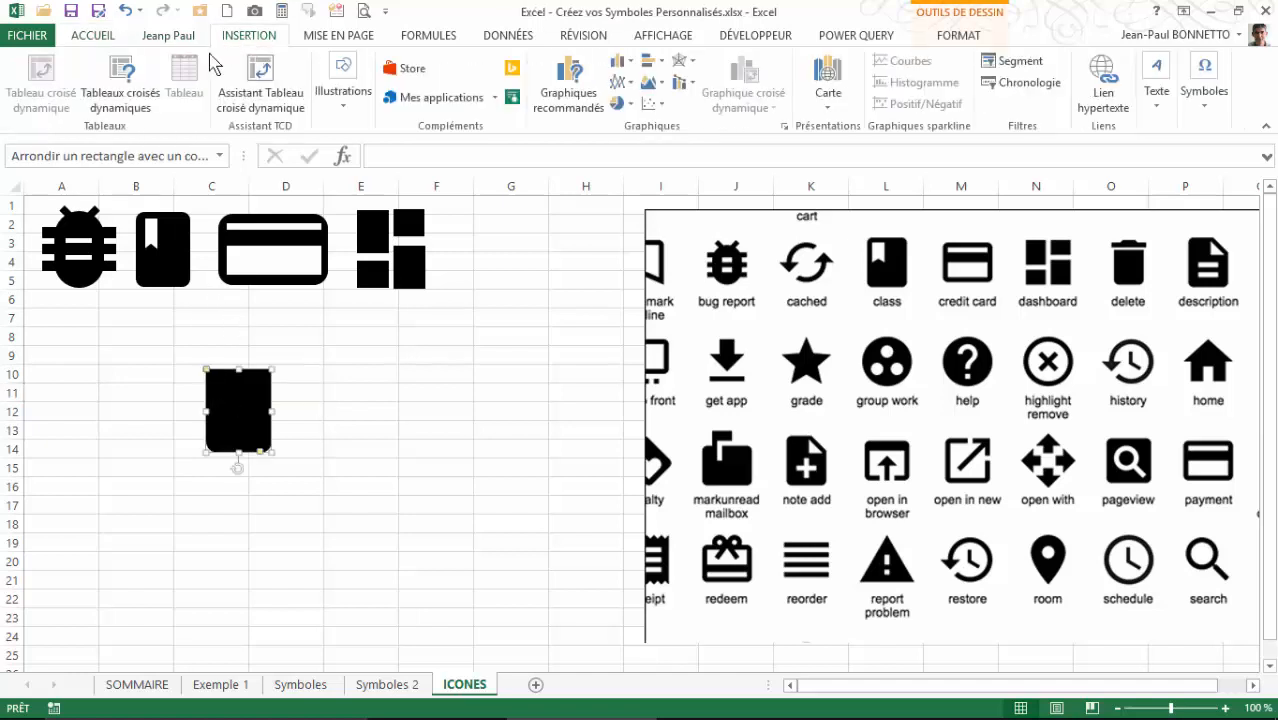
click(343, 95)
click(418, 170)
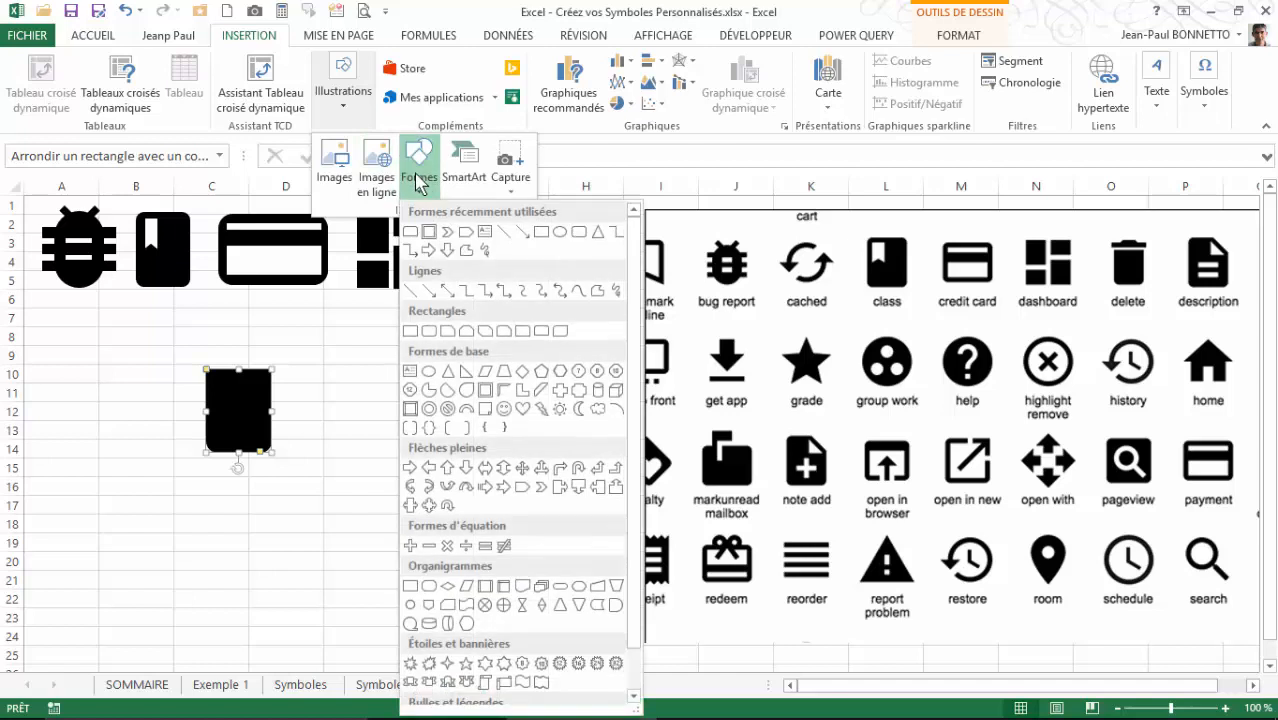
click(540, 232)
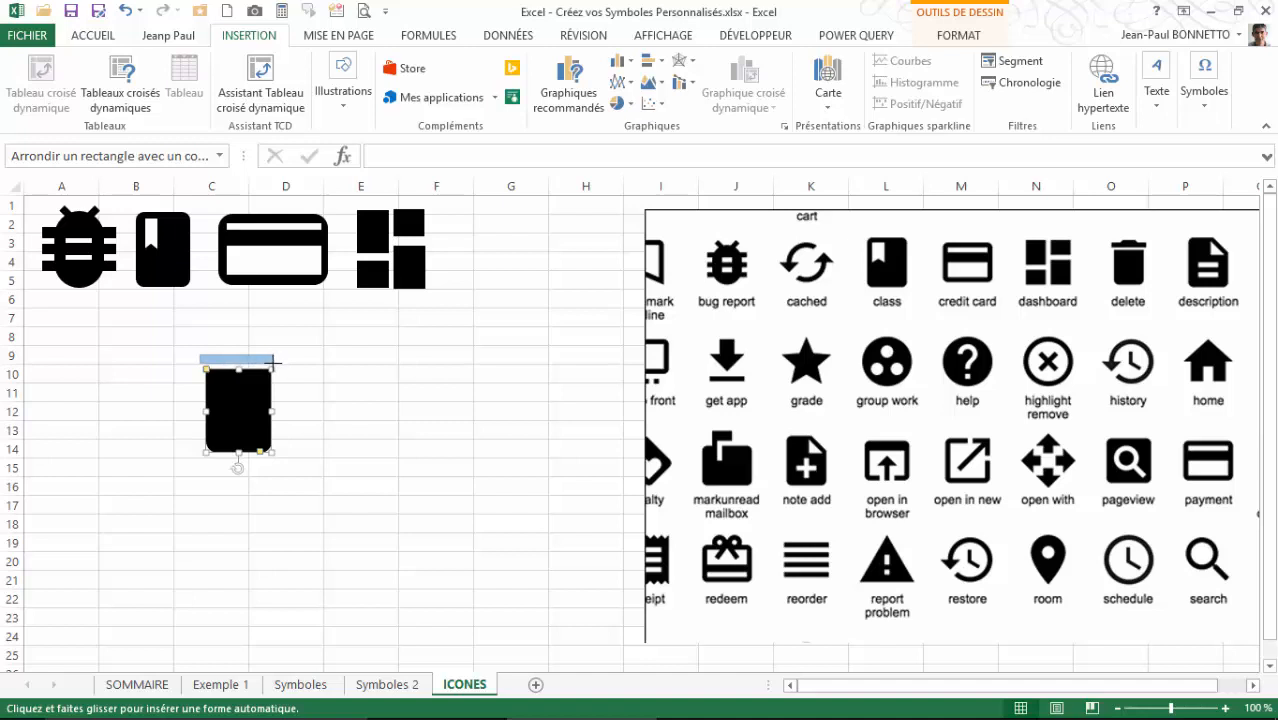
drag(276, 363, 276, 364)
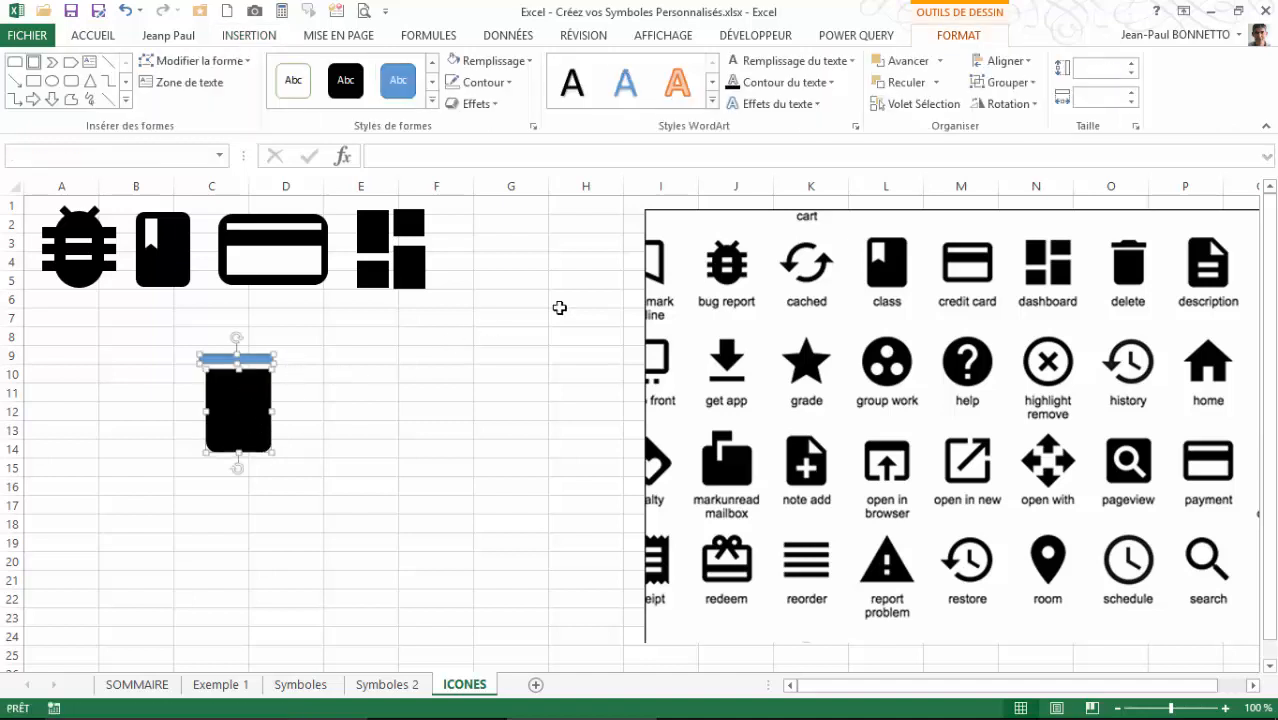
- Center the lid and the bin body on each other horizontally and apply the solid black shape style to both
click(1003, 61)
click(1018, 106)
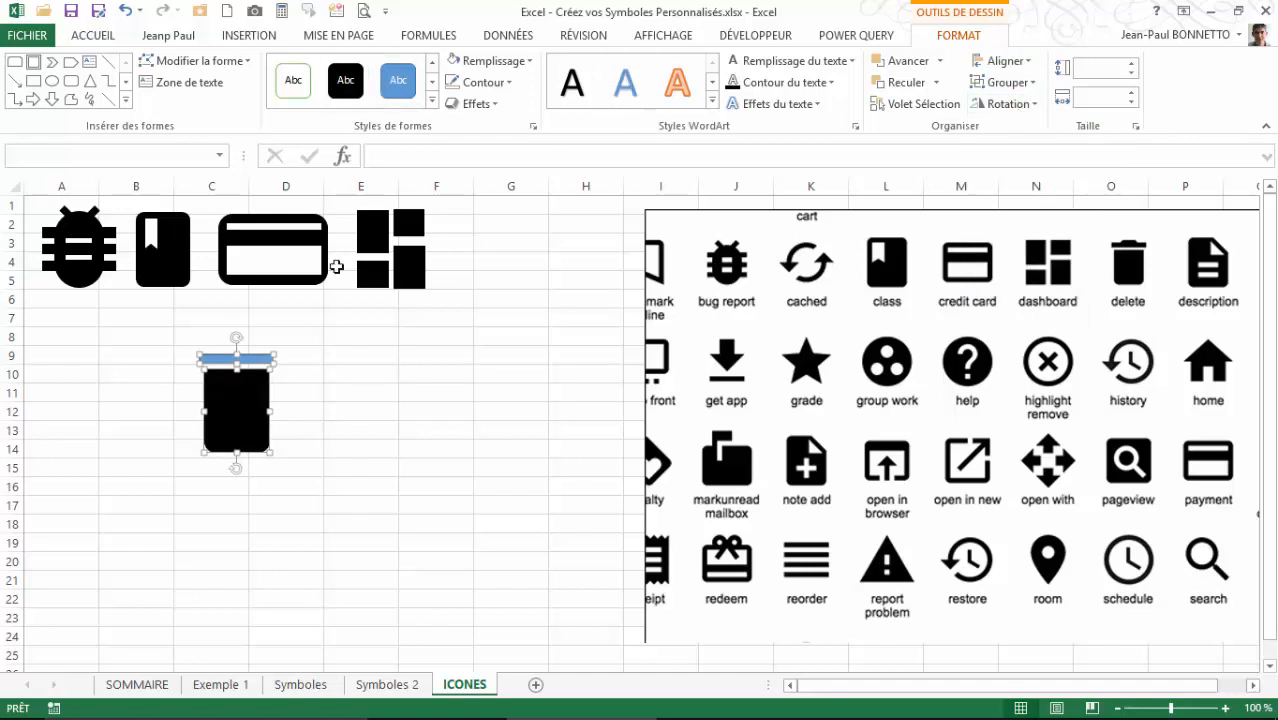
click(344, 79)
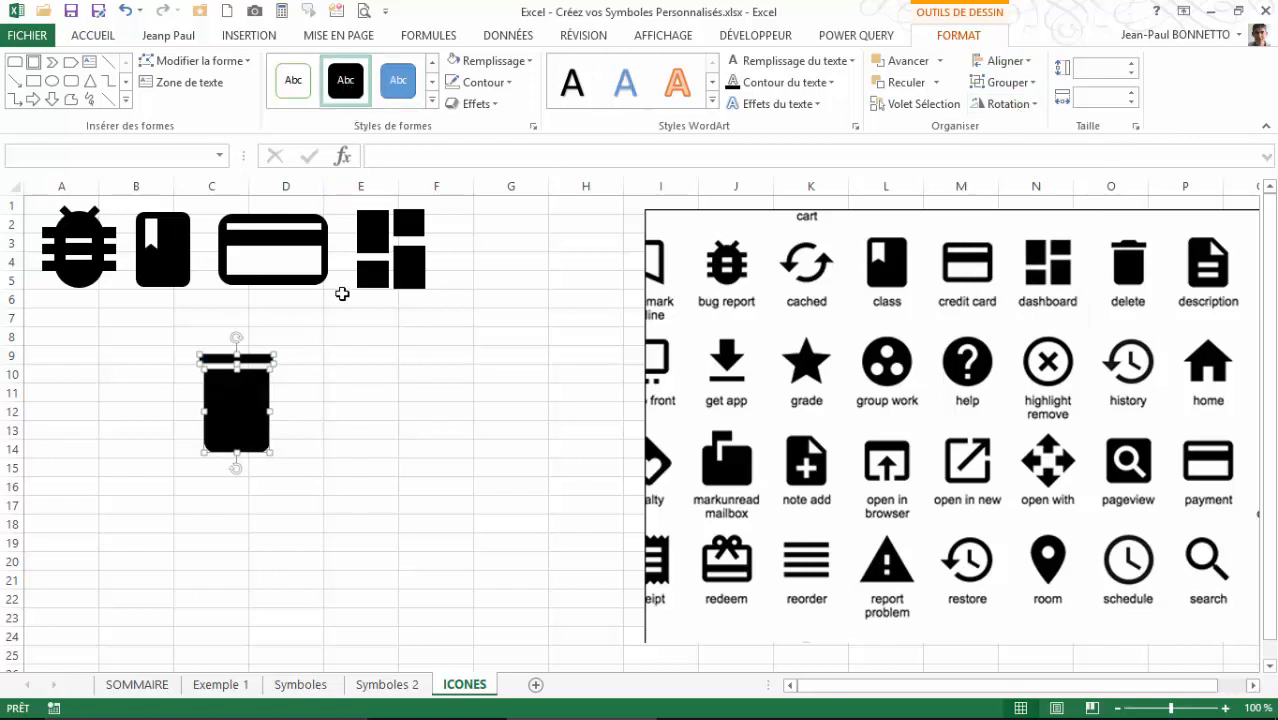
click(362, 385)
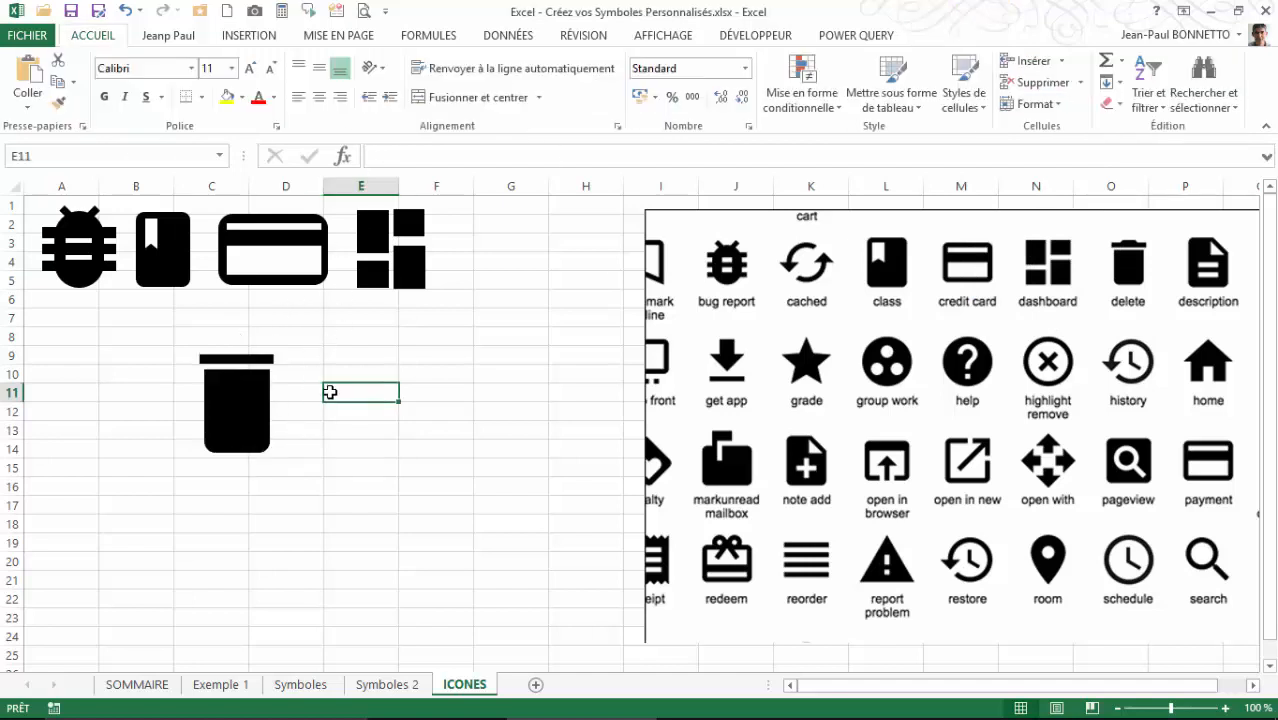
- Nudge the lid rectangle downward to narrow the gap above the bin body
click(257, 359)
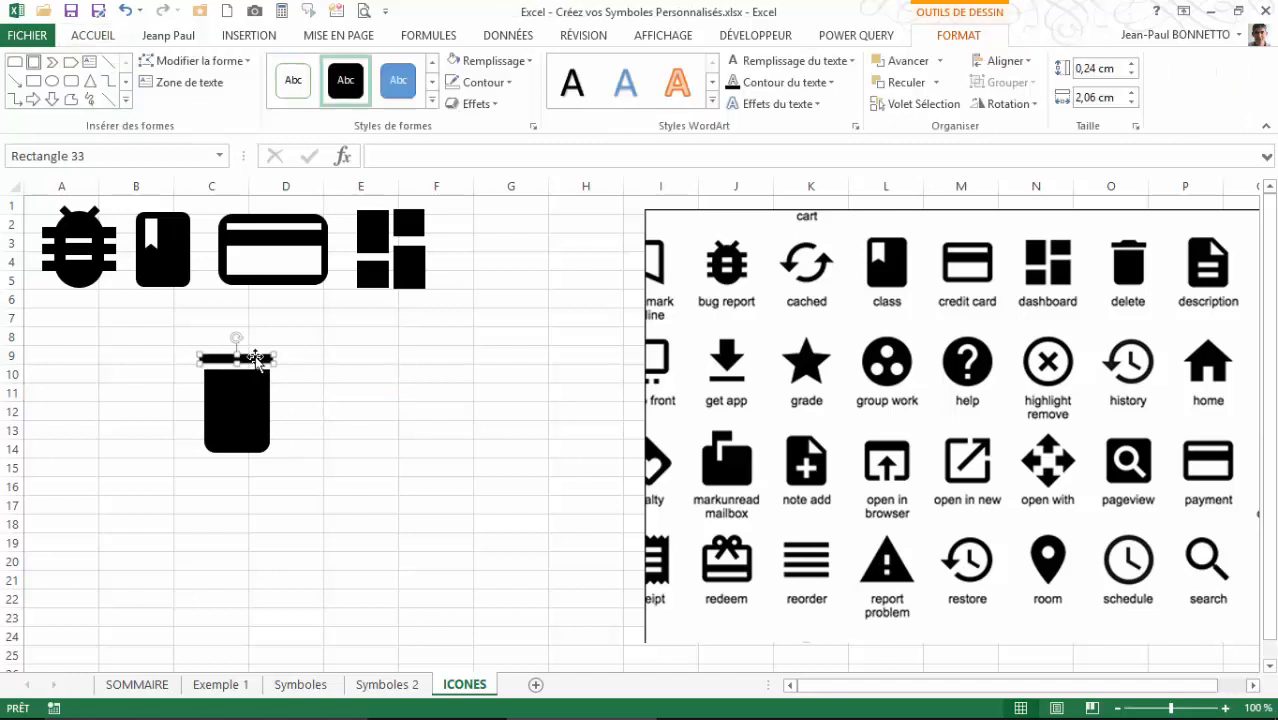
key(Down)
key(Down)
key(Down)
key(Down)
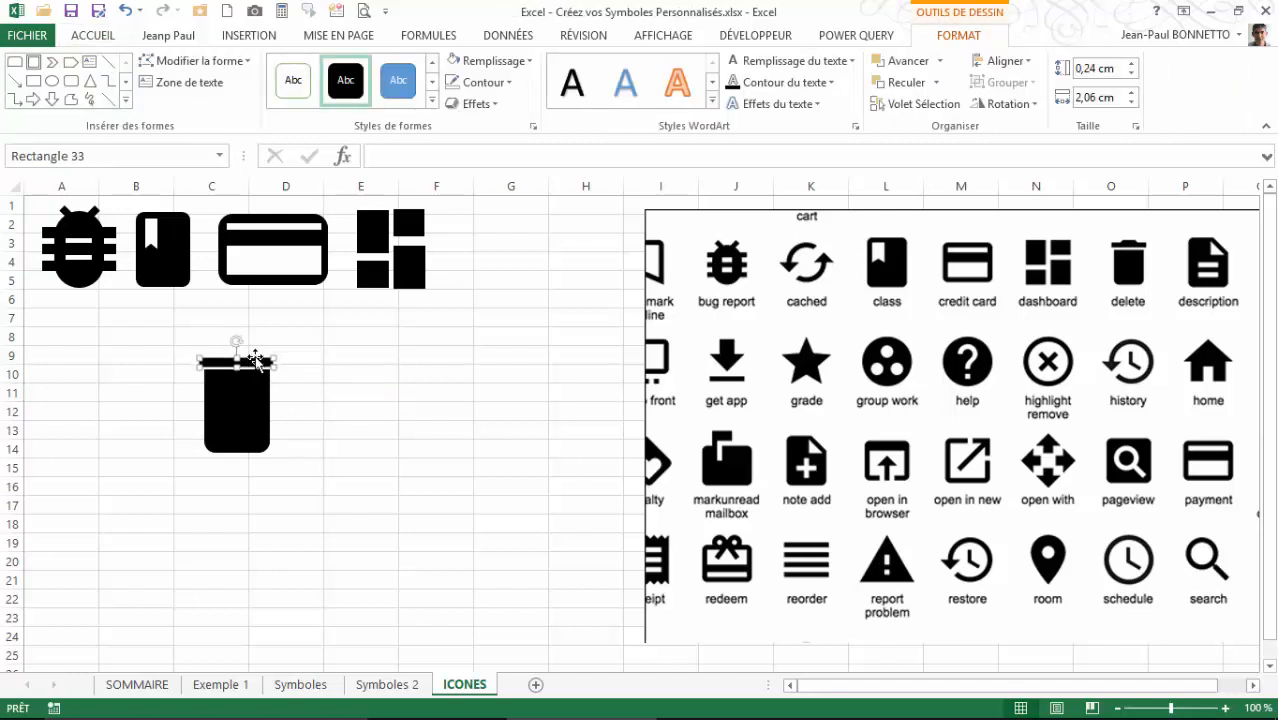
click(264, 352)
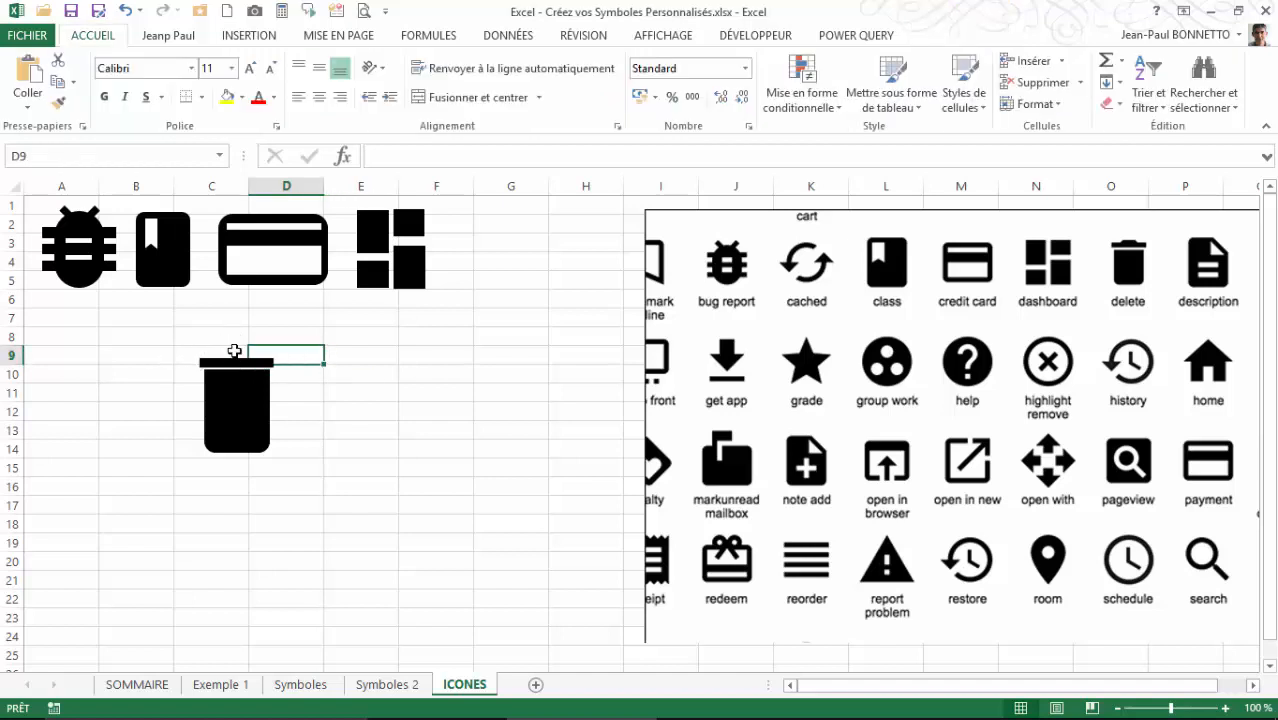
- Add a black trapezoid handle about 0.19 cm high and 0.9 cm wide, resting on the middle of the bin lid
click(255, 38)
click(343, 97)
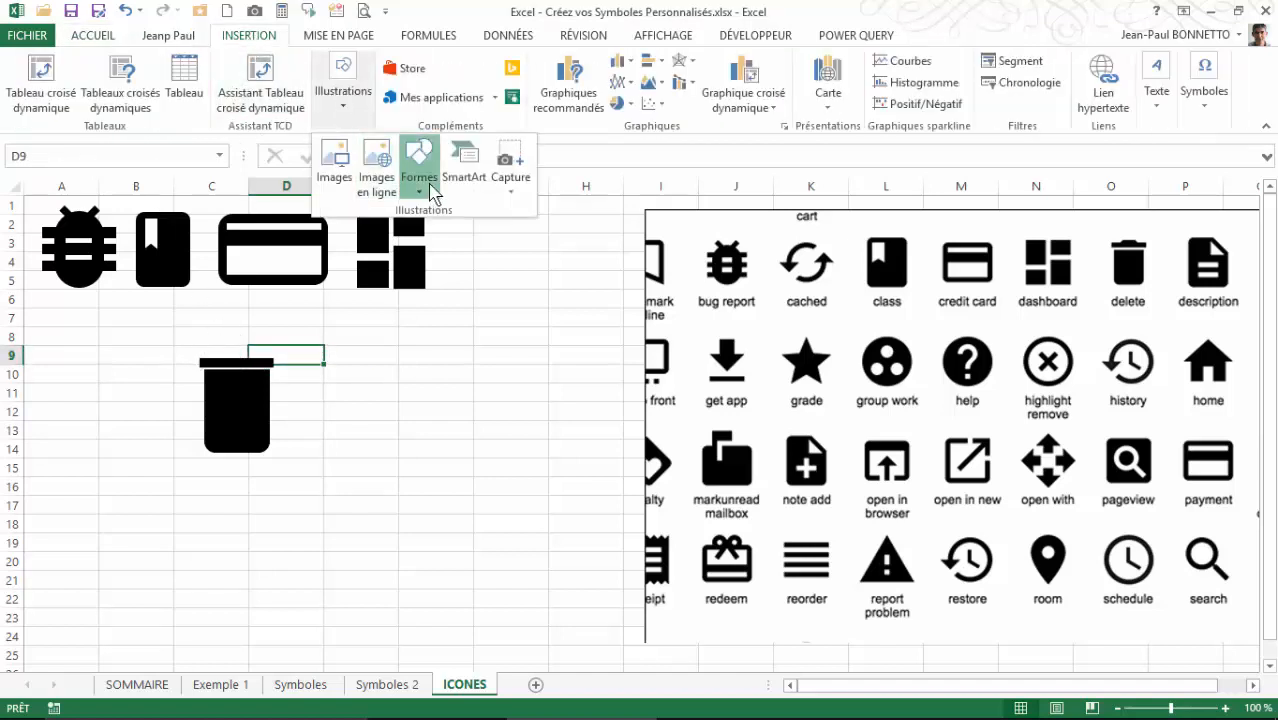
click(430, 188)
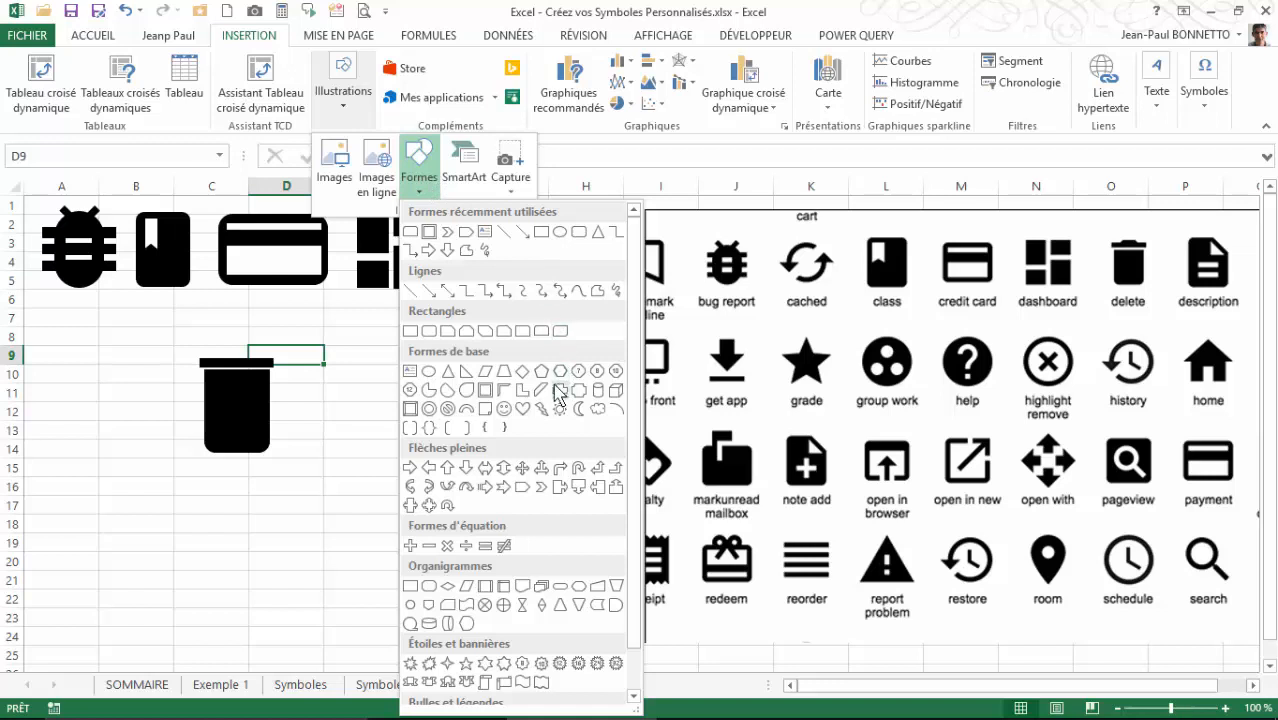
click(505, 373)
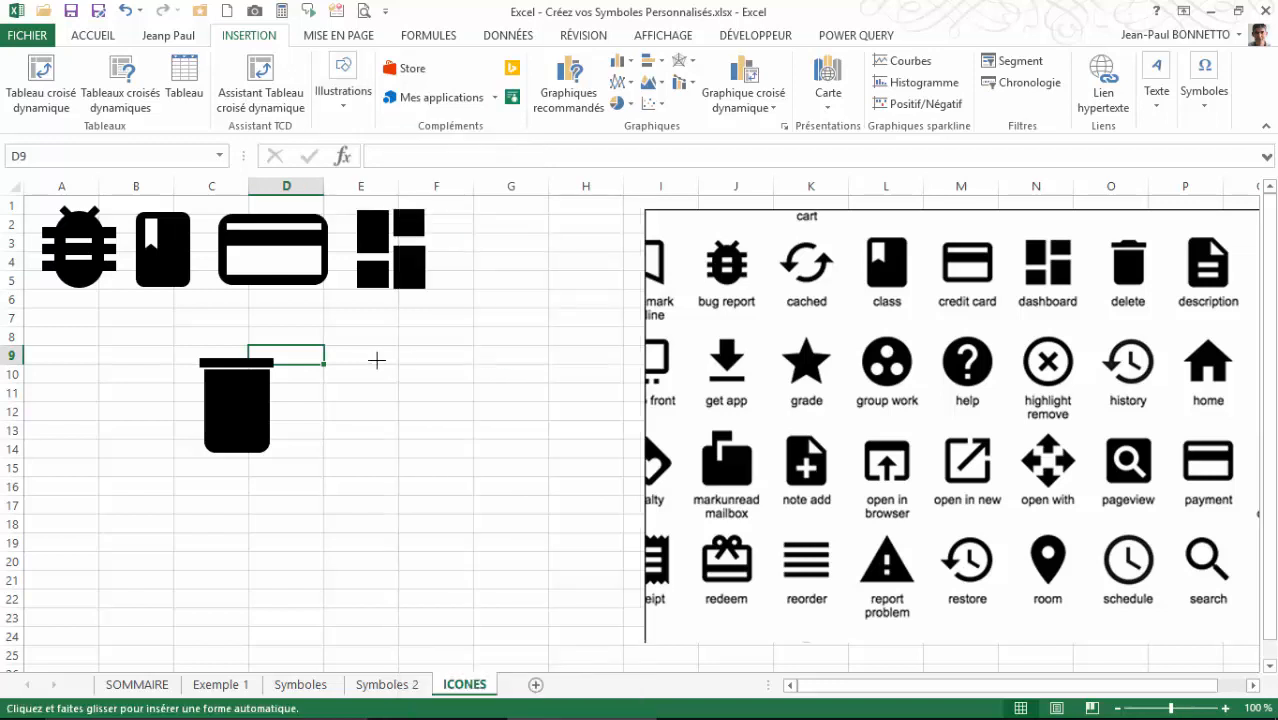
drag(398, 374, 234, 351)
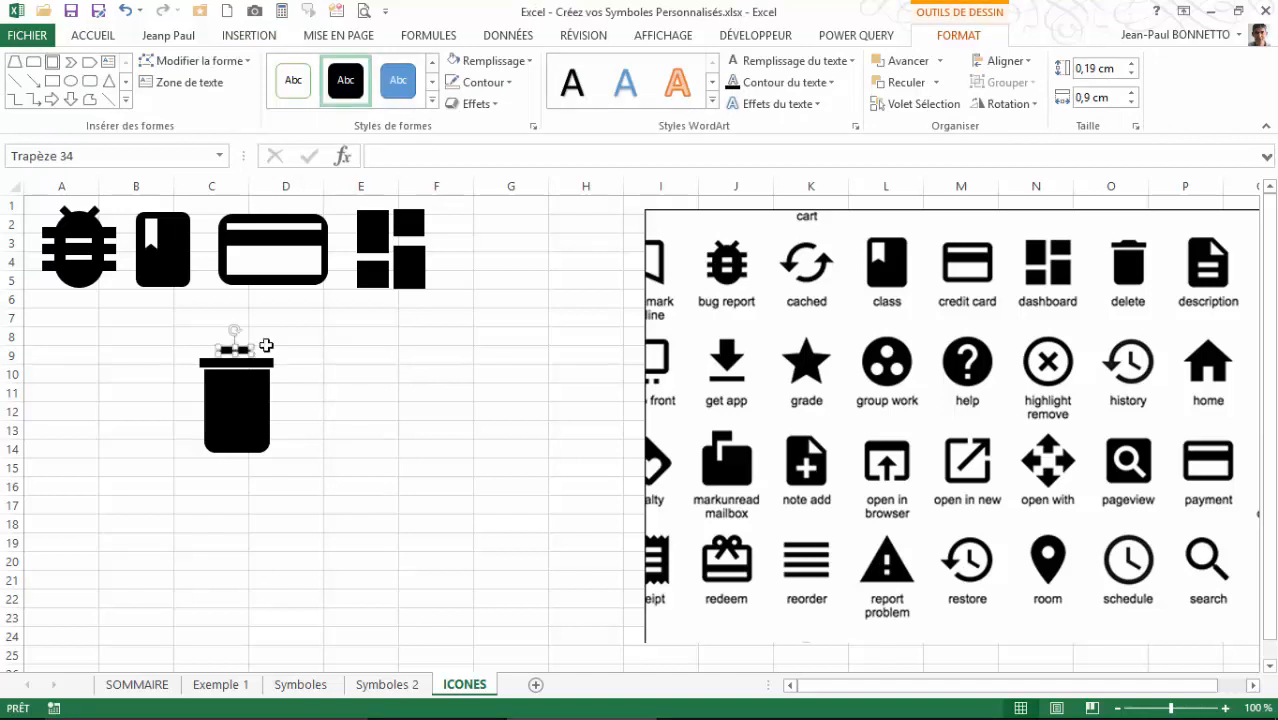
key(Down)
key(Down)
key(Down)
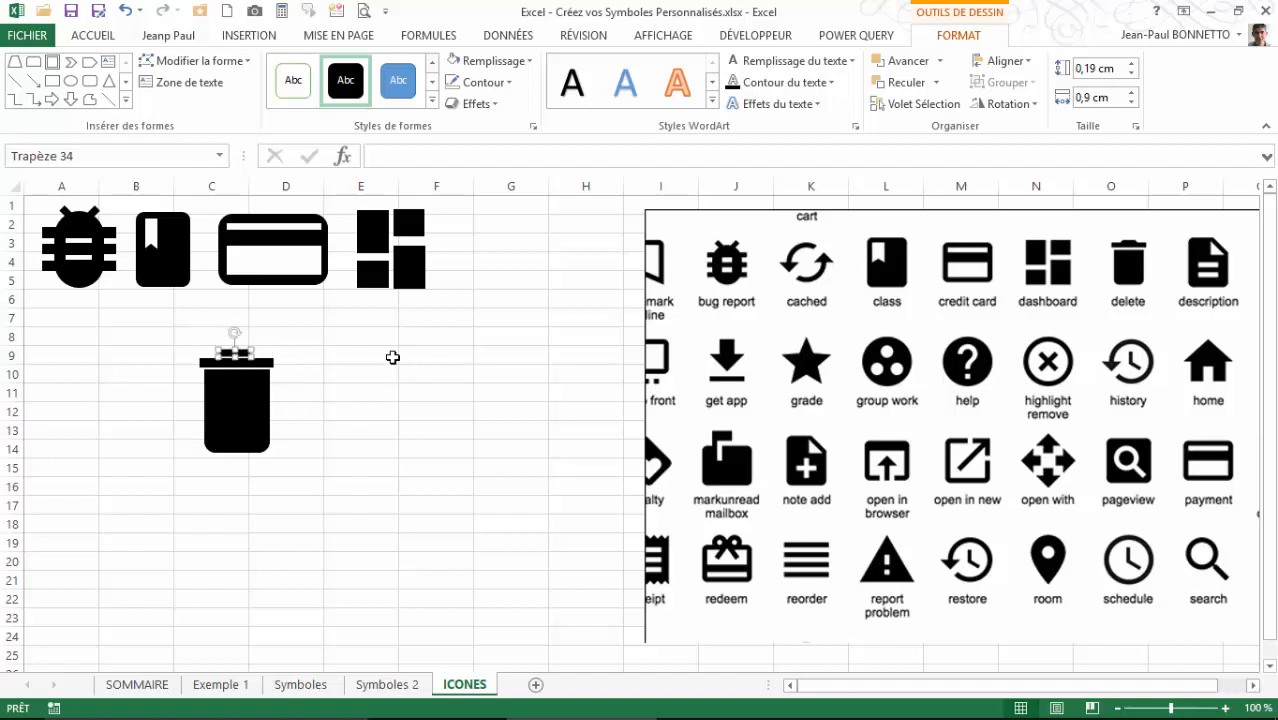
- Center the trapezoid handle horizontally on the bin lid
ctrl+click(268, 372)
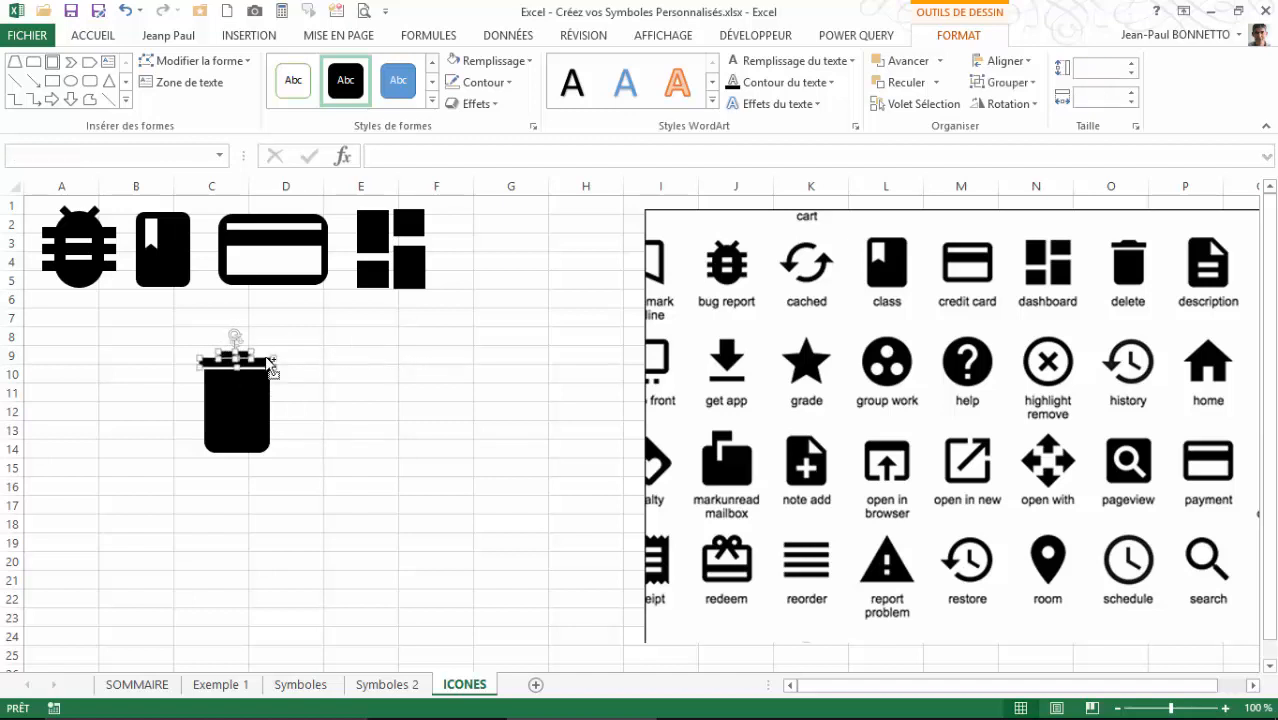
click(1030, 62)
click(1018, 107)
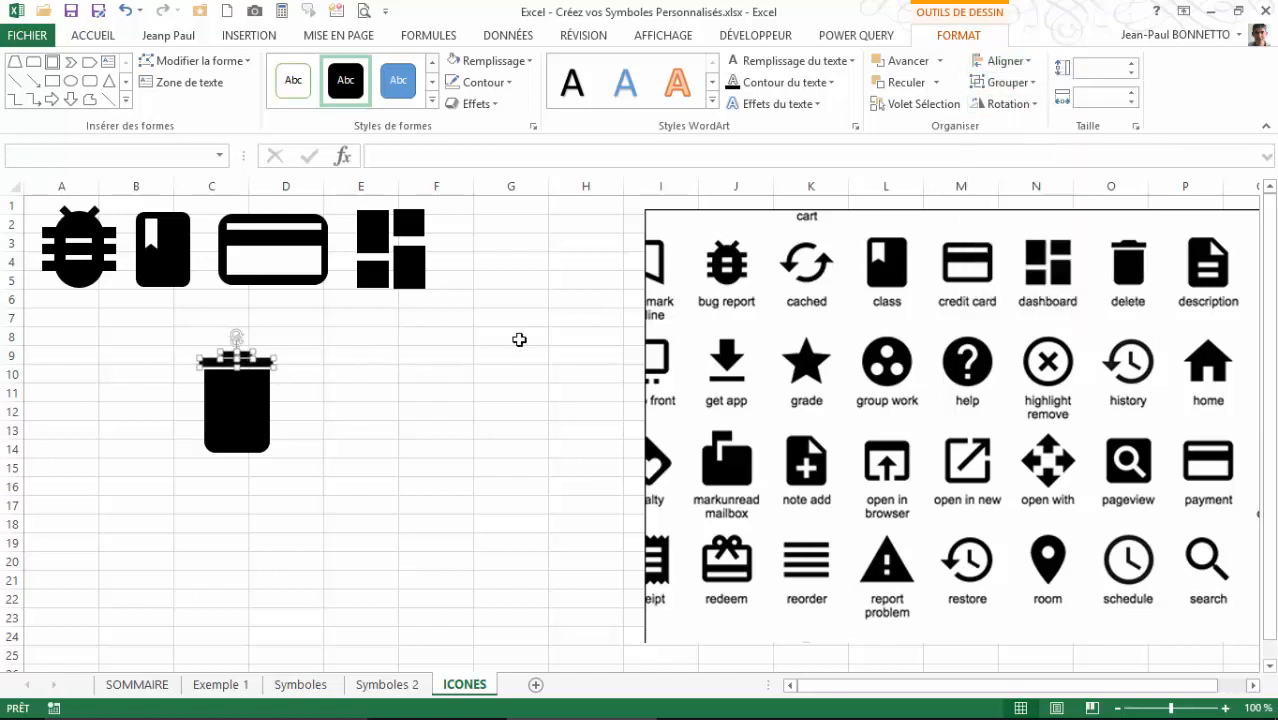
click(451, 374)
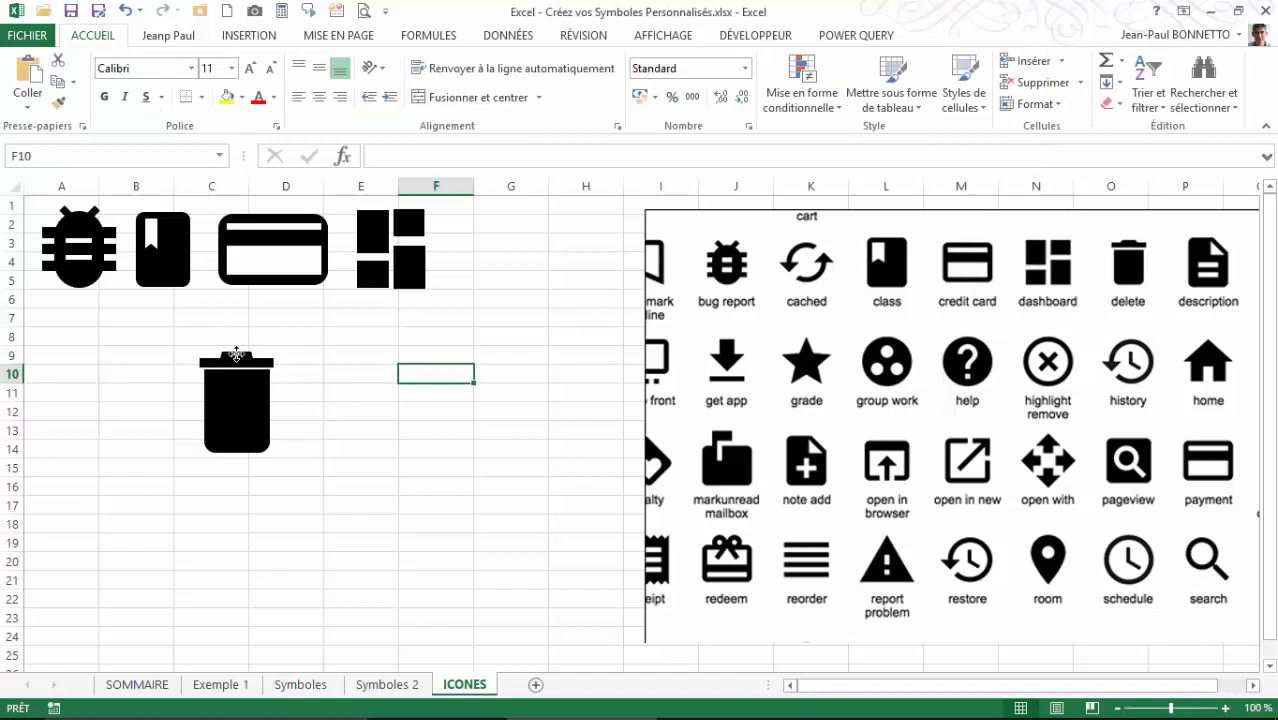
- Group the handle, lid and bin body into a single delete symbol
click(223, 357)
ctrl+click(265, 394)
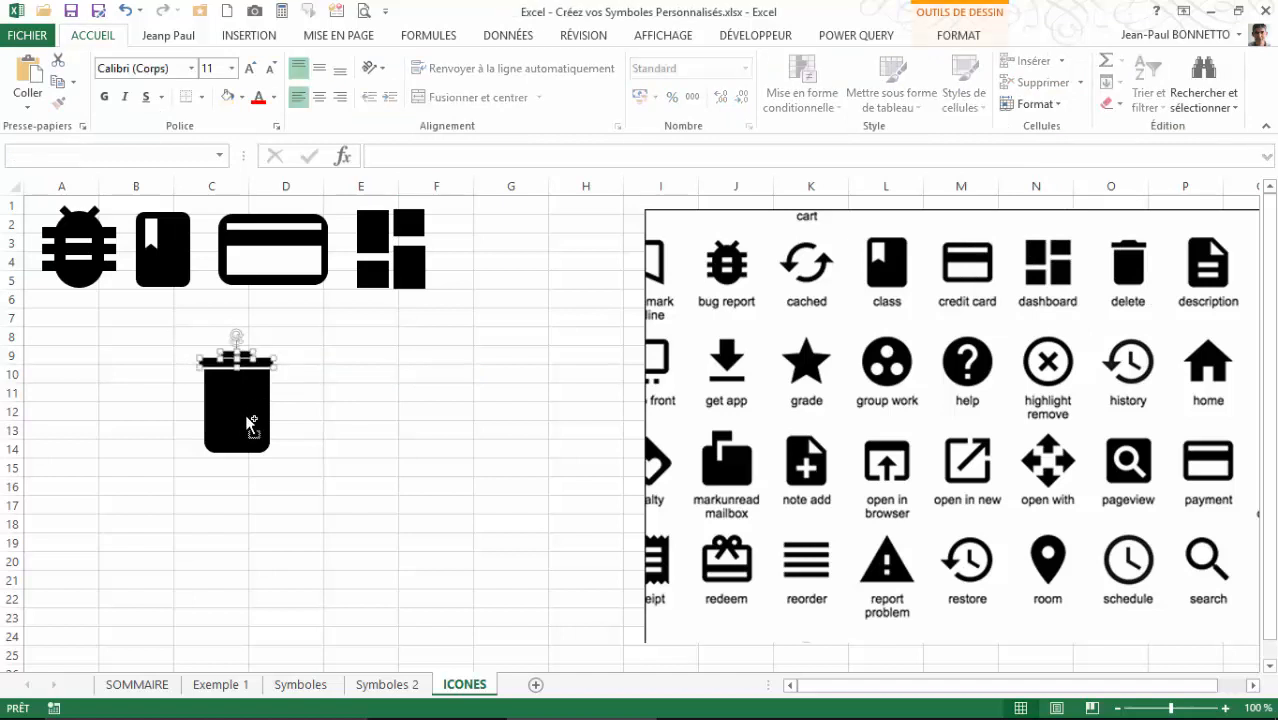
ctrl+click(250, 420)
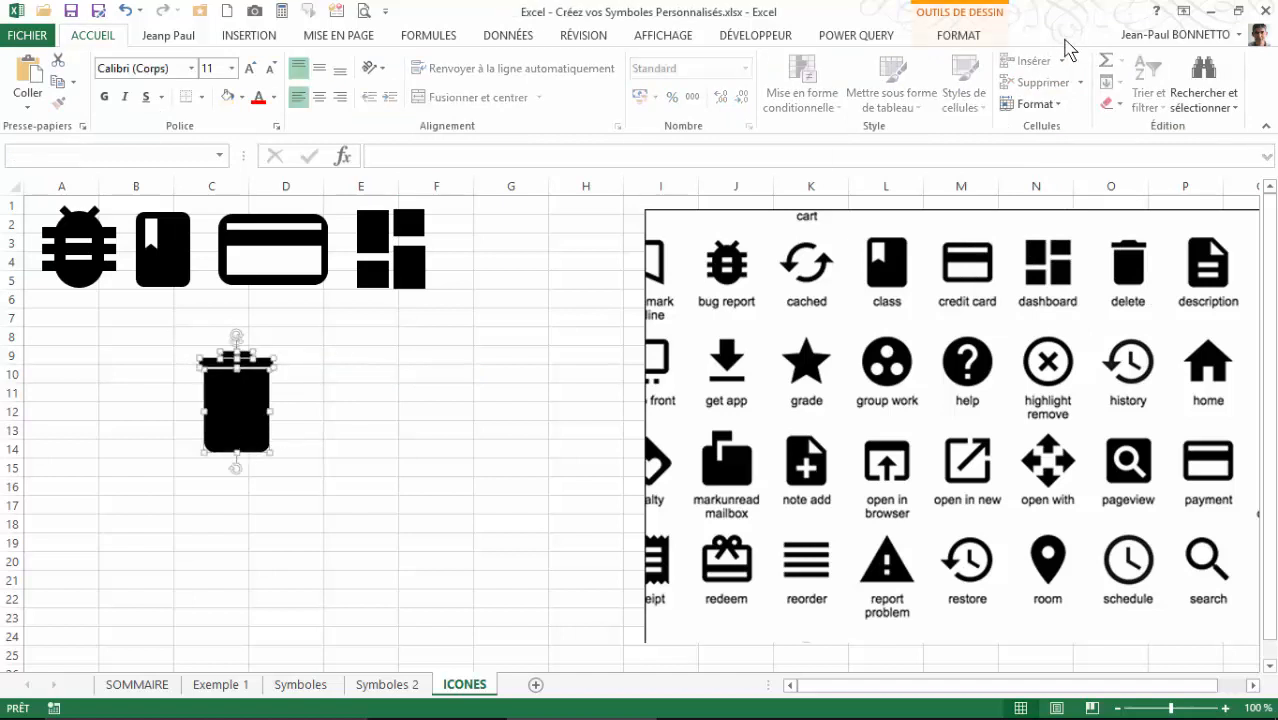
click(972, 38)
click(1006, 82)
click(1017, 107)
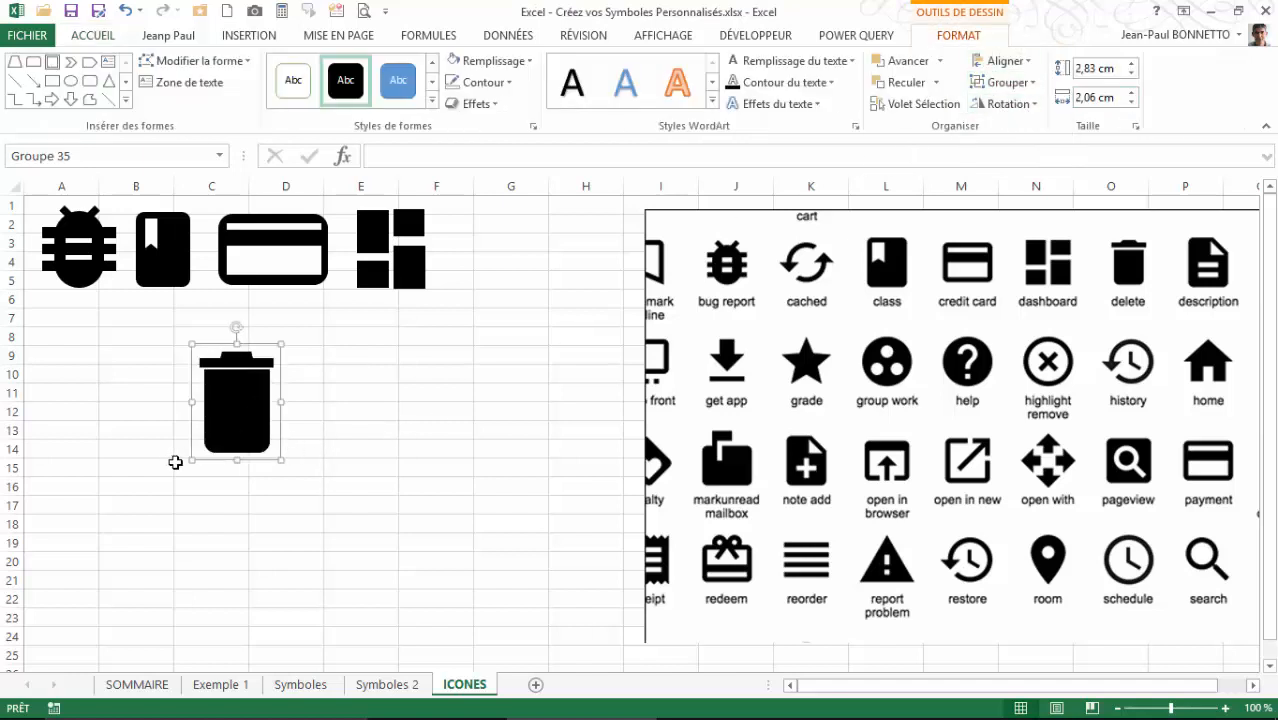
- Shrink the delete symbol to about 2.22 cm high and 1.93 cm wide and move it beside the dashboard symbol in column G
drag(191, 458, 530, 299)
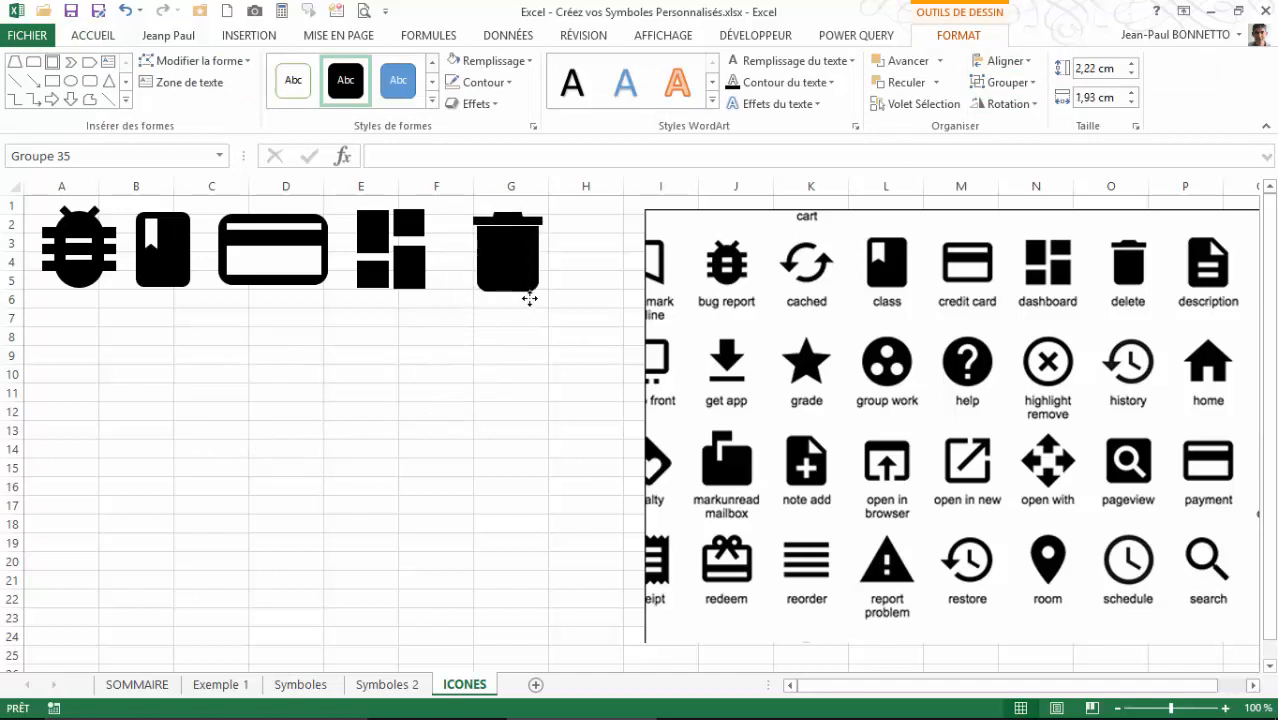
click(323, 380)
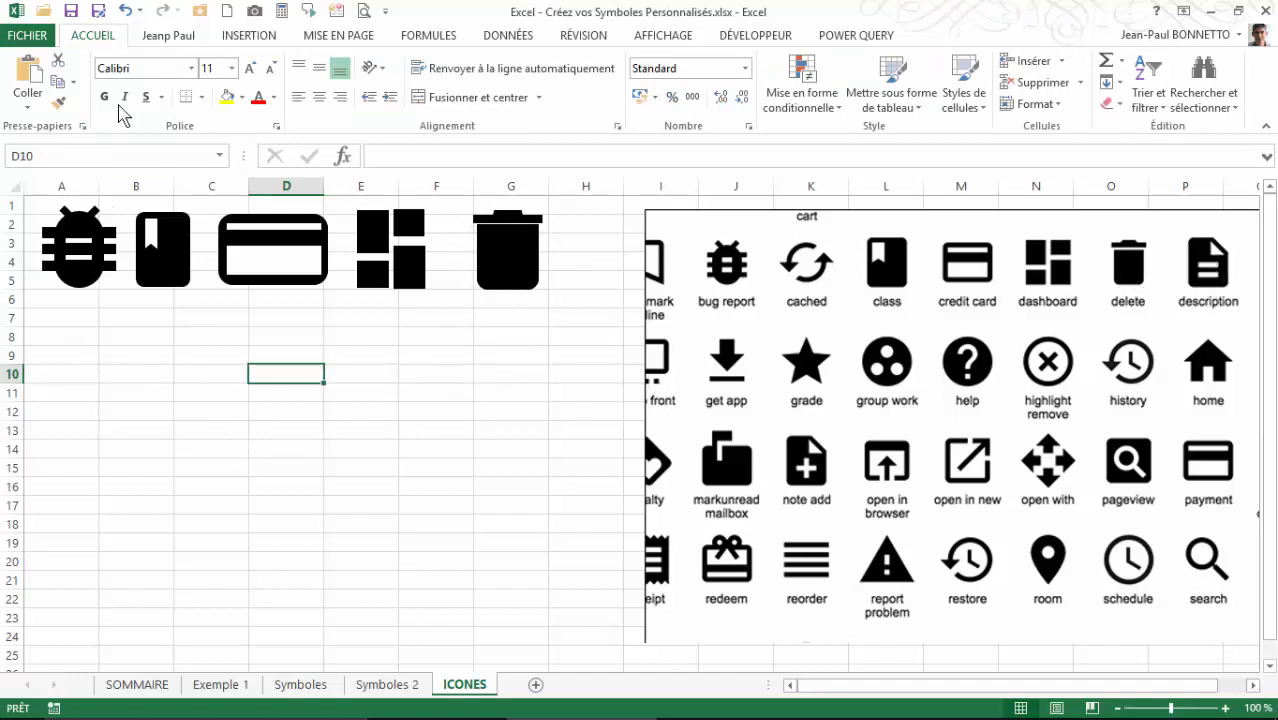
- Draw a rectangle with one snipped corner, about 2.51 cm high and 2.22 cm wide, over columns B and C below the symbols
click(249, 36)
click(343, 100)
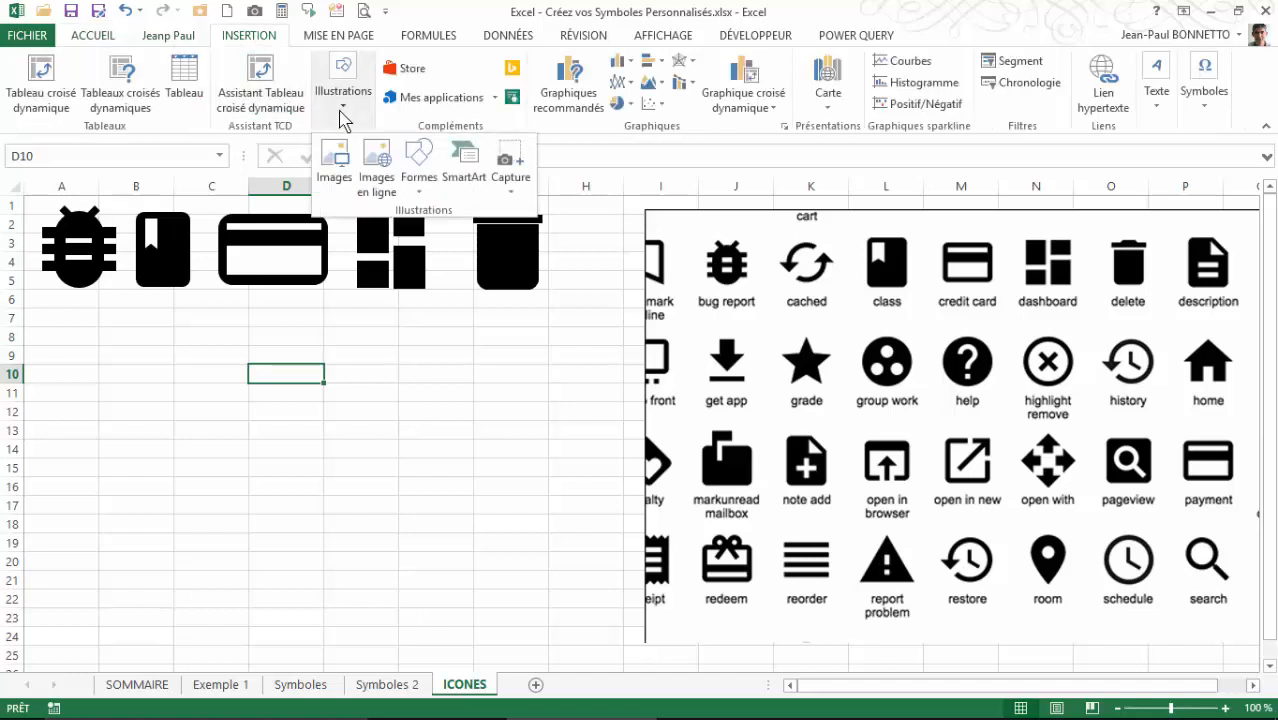
click(421, 188)
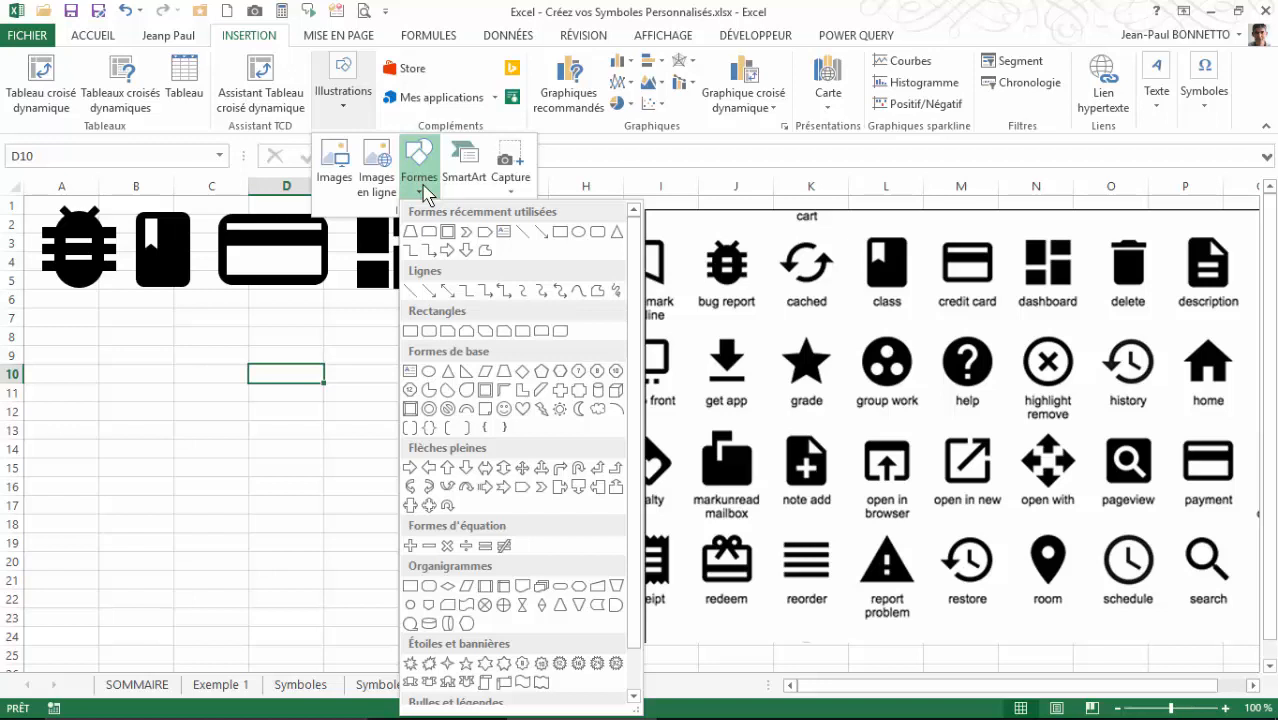
click(448, 332)
mouse_move(179, 383)
mouse_down()
mouse_move(328, 416)
mouse_move(230, 410)
mouse_move(223, 419)
mouse_move(240, 425)
mouse_up()
click(251, 62)
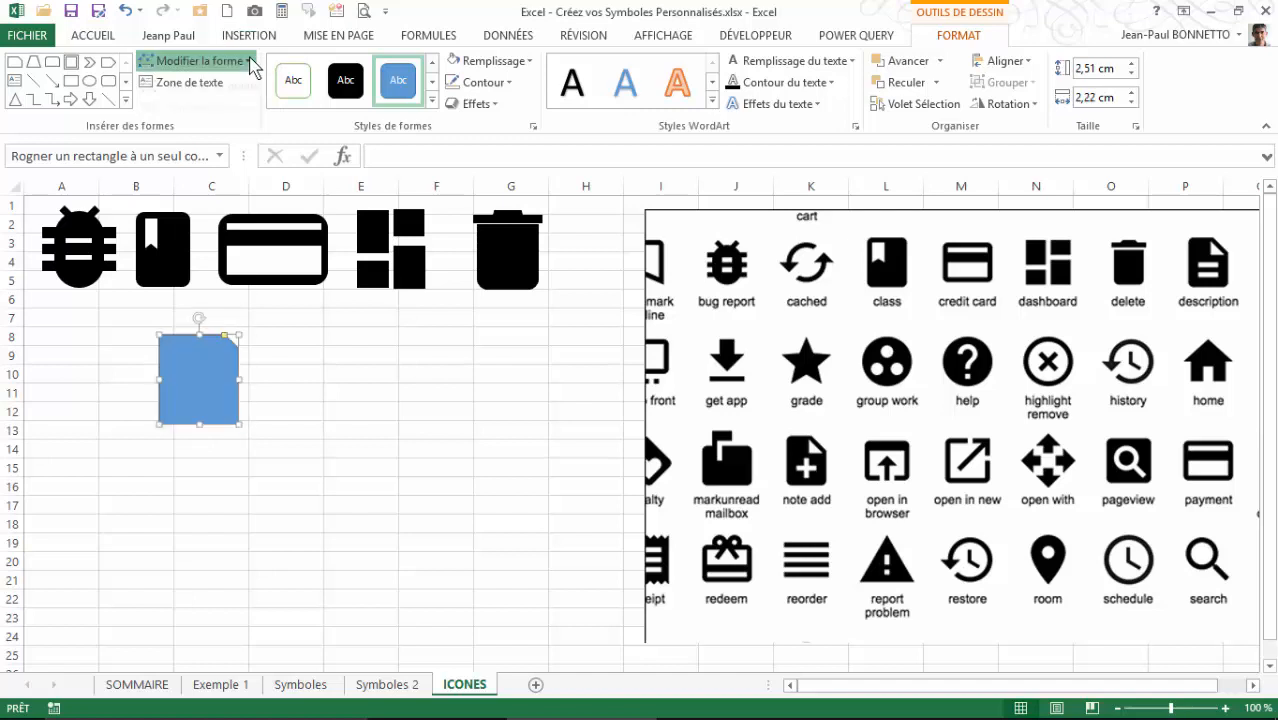
mouse_move(243, 88)
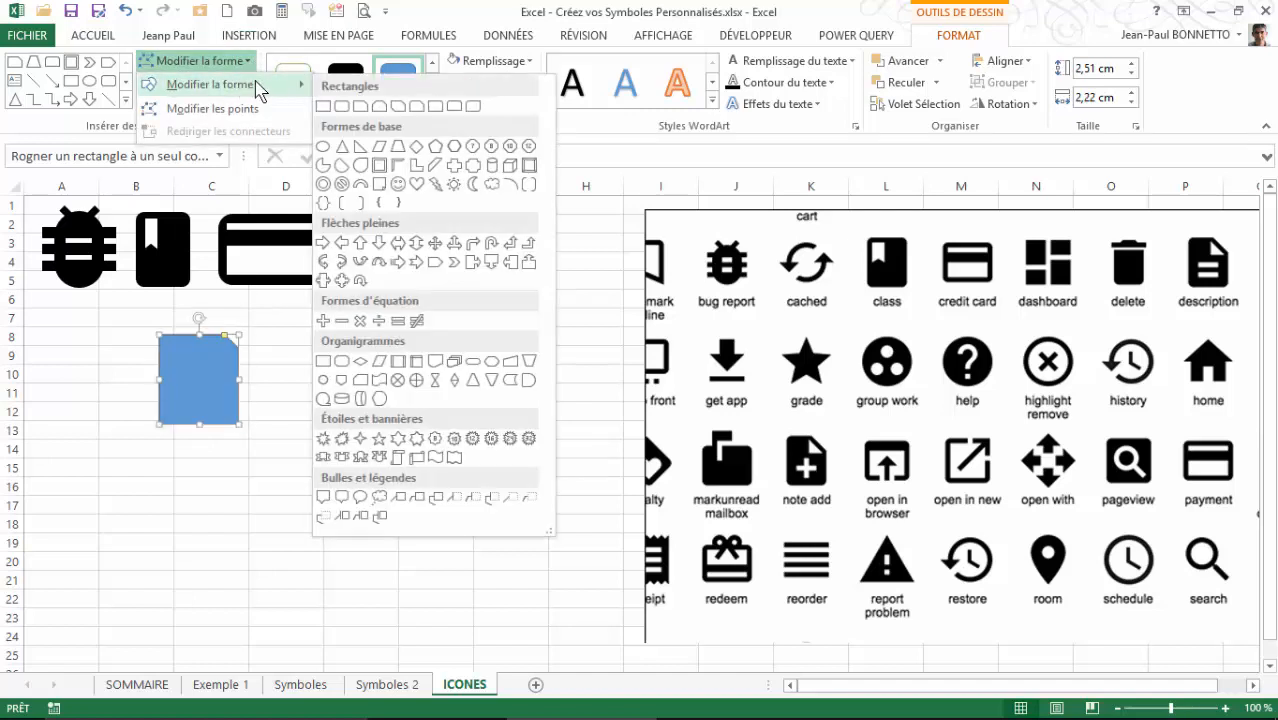
click(342, 107)
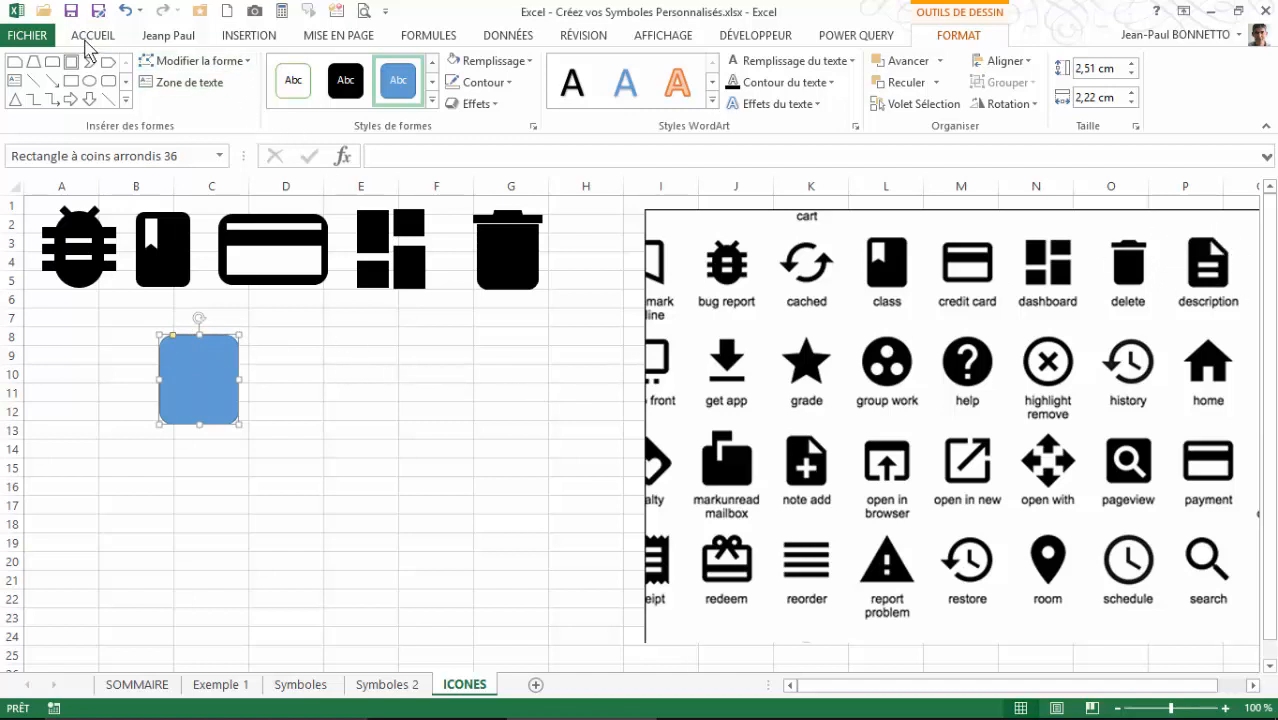
click(126, 12)
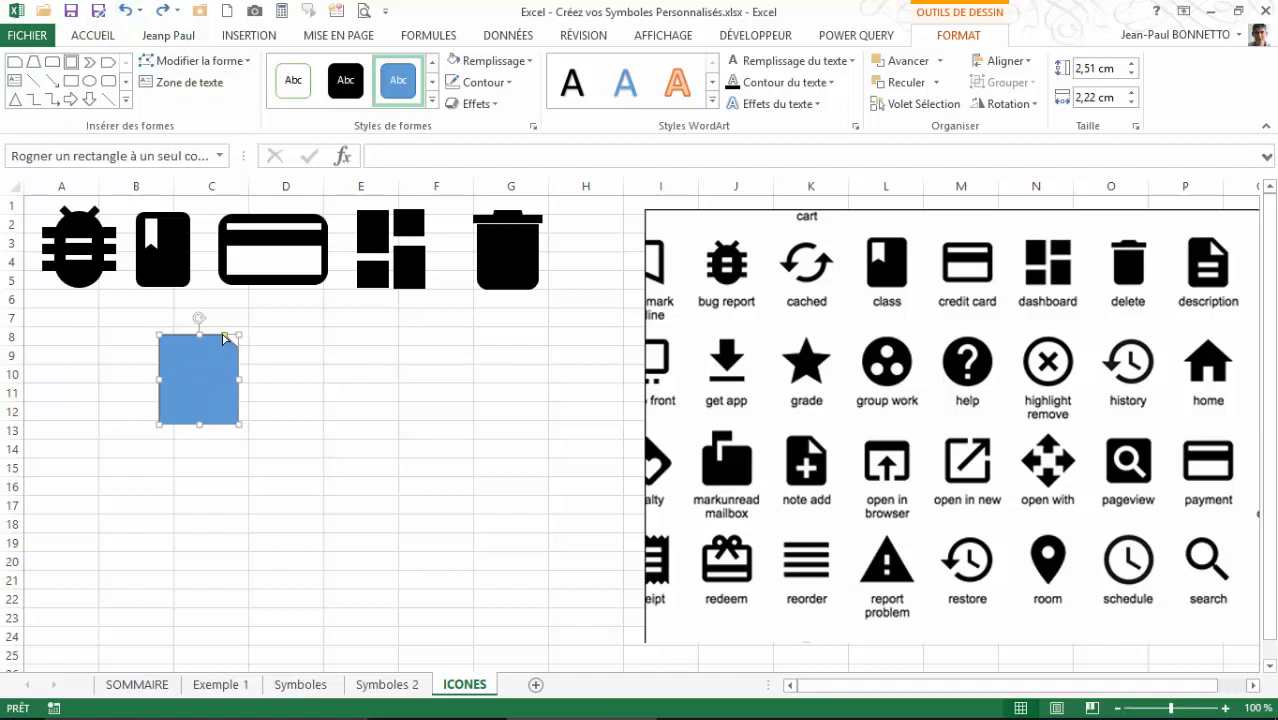
- Enlarge the rectangle's snipped corner and draw a right triangle about 0.85 cm high and 0.69 cm wide beside it in column D
drag(224, 336, 214, 338)
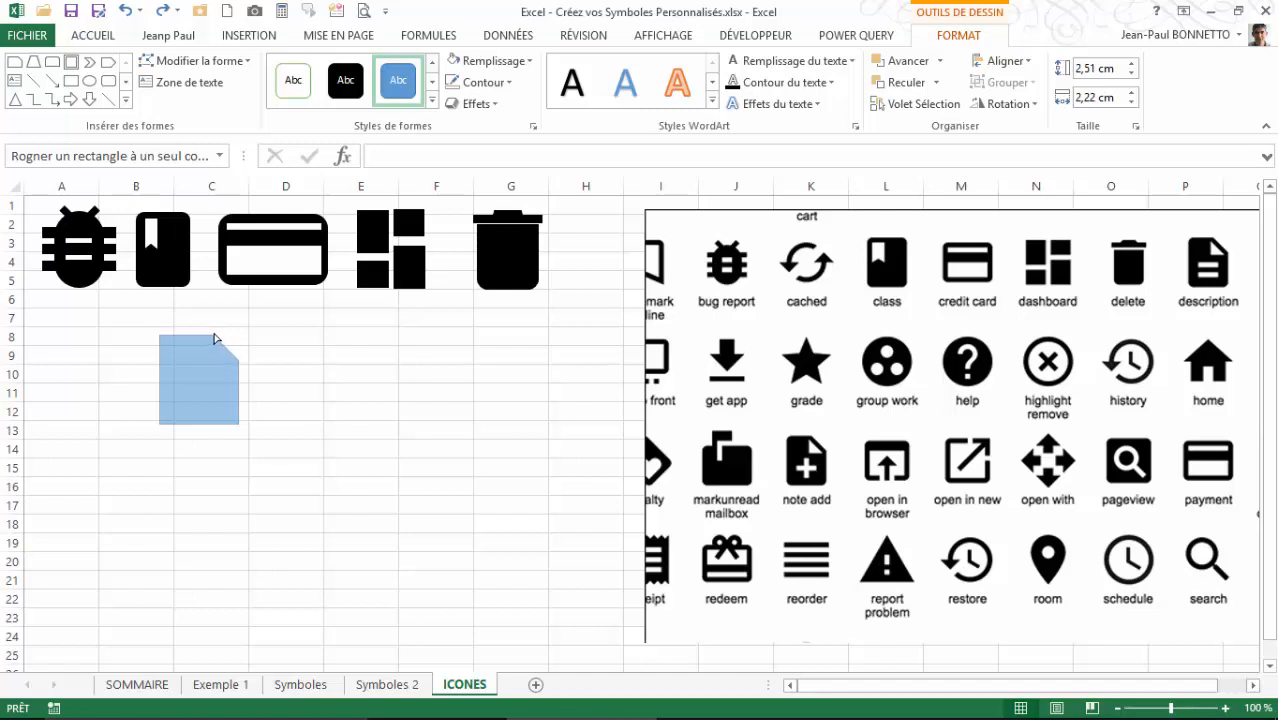
drag(214, 338, 213, 337)
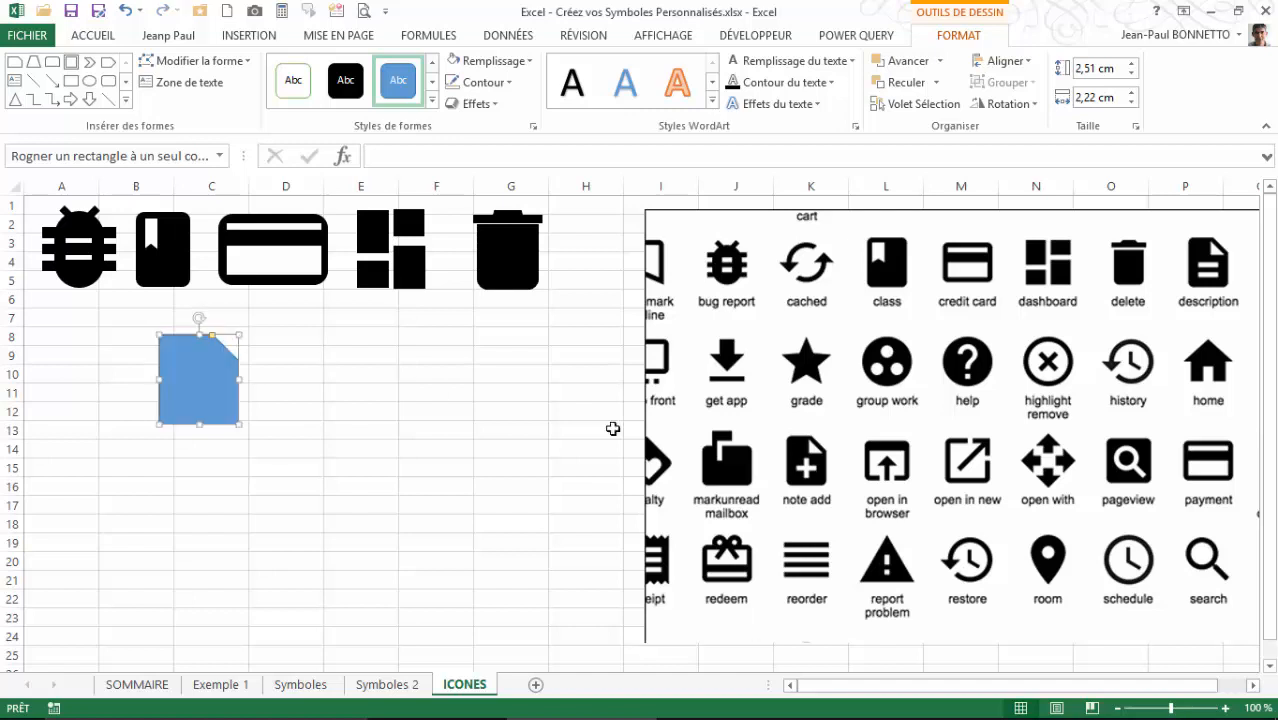
click(125, 100)
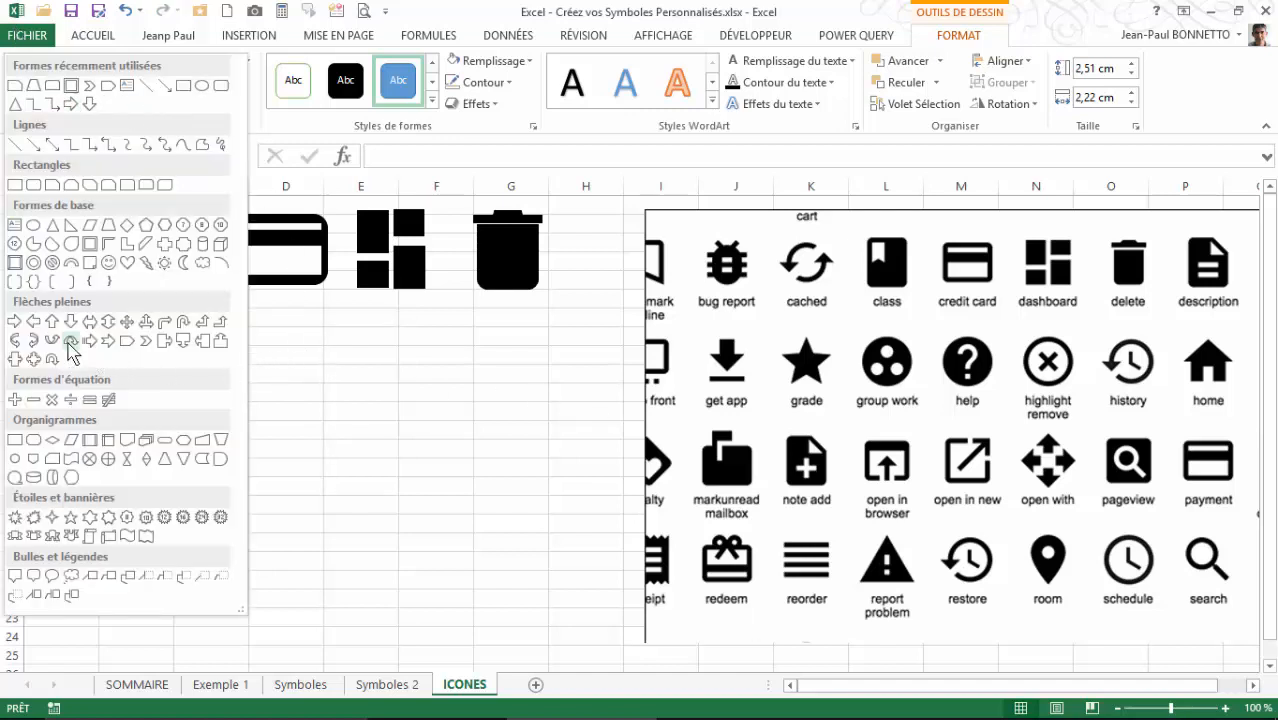
click(68, 229)
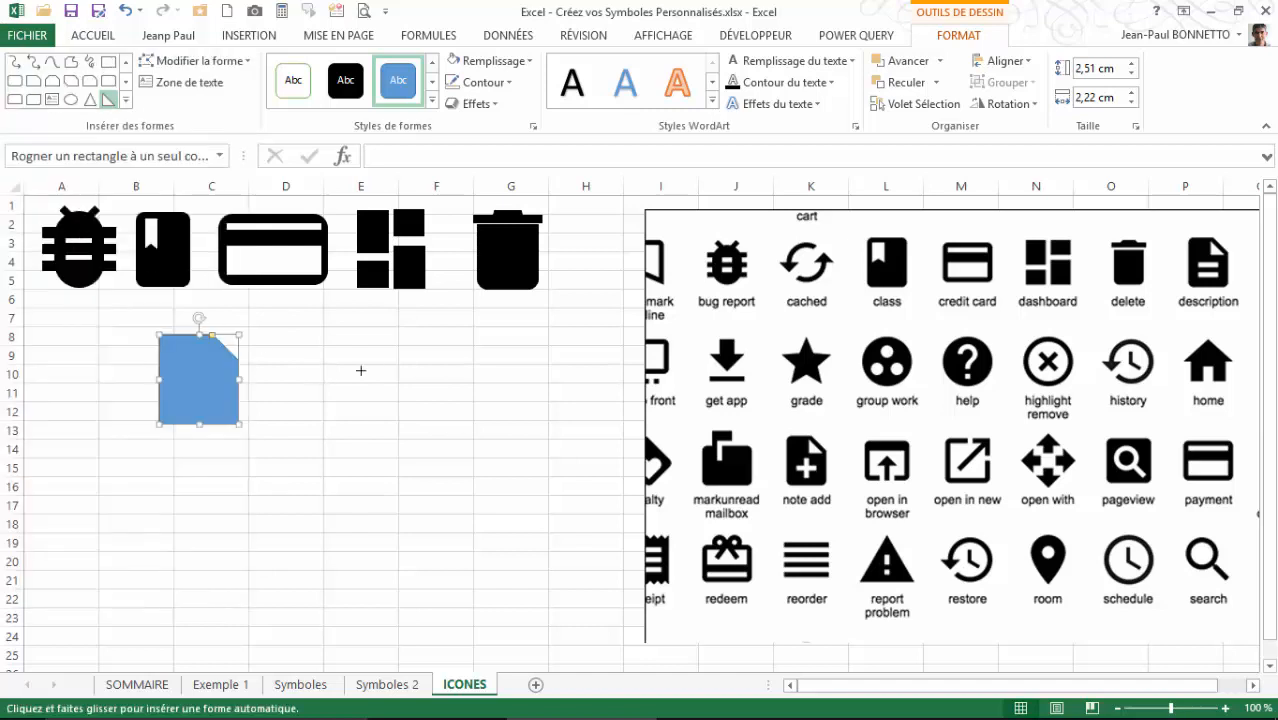
drag(282, 373, 306, 384)
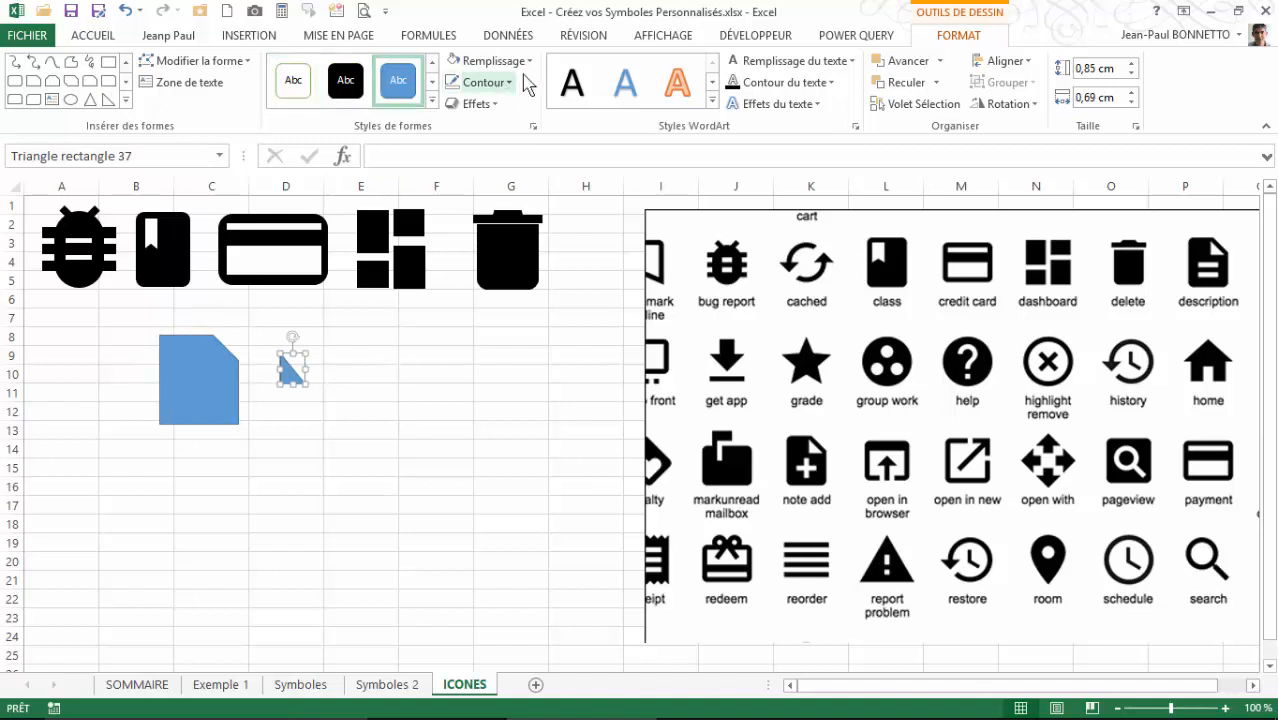
- Give the right triangle a white fill with no visible outline and place it against the page shape's snipped corner
click(454, 64)
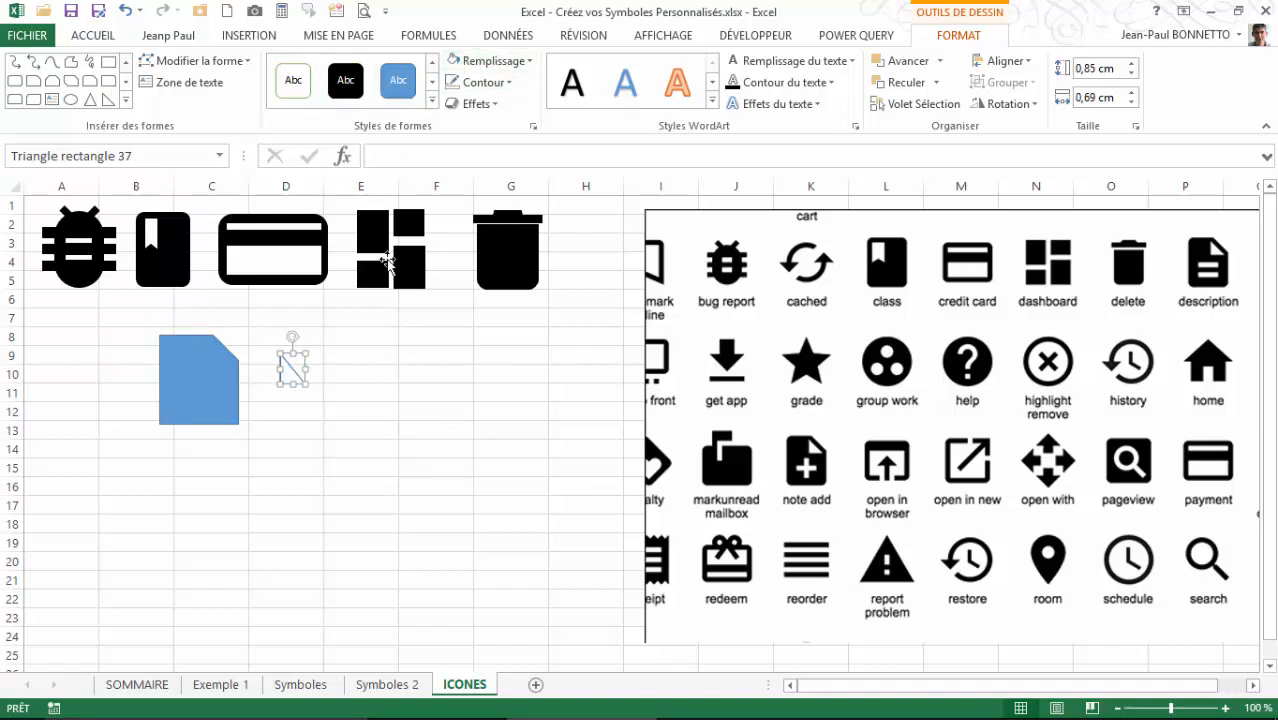
click(478, 82)
click(503, 271)
drag(287, 376, 217, 360)
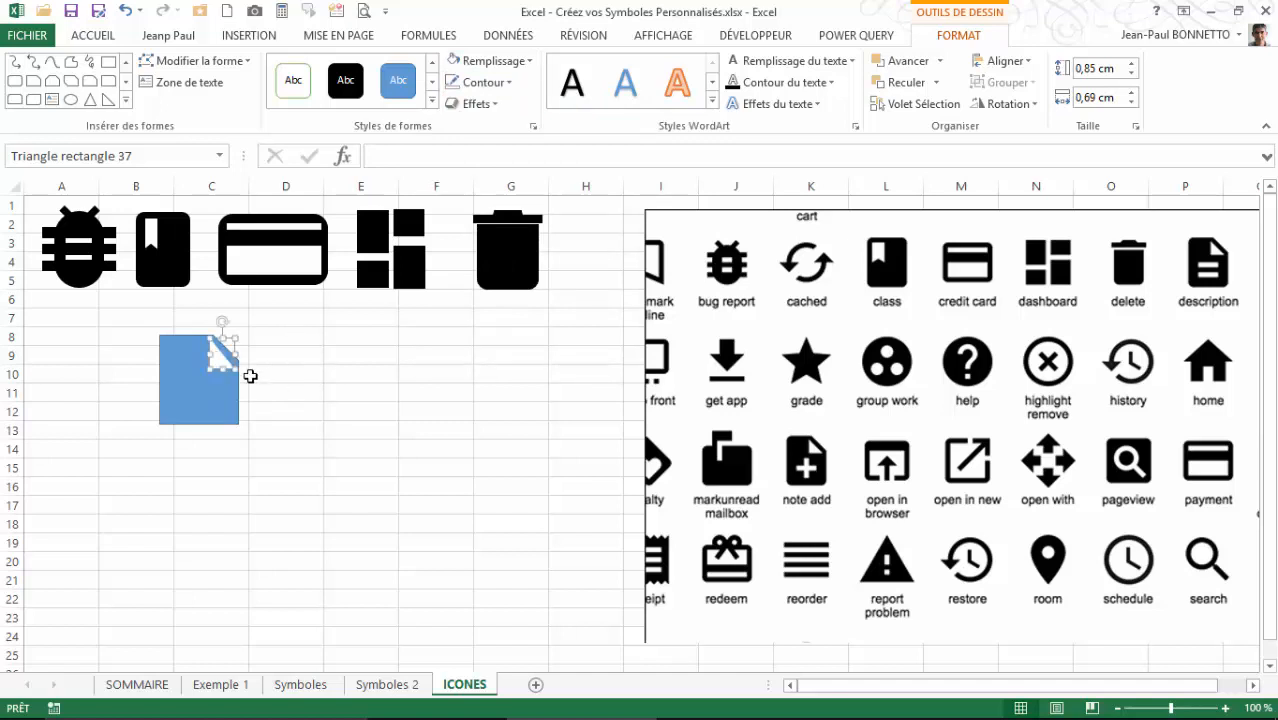
- Reduce the page's snip slightly and fit the white triangle, shrunk to about 0.66 × 0.53 cm, into that corner
click(203, 345)
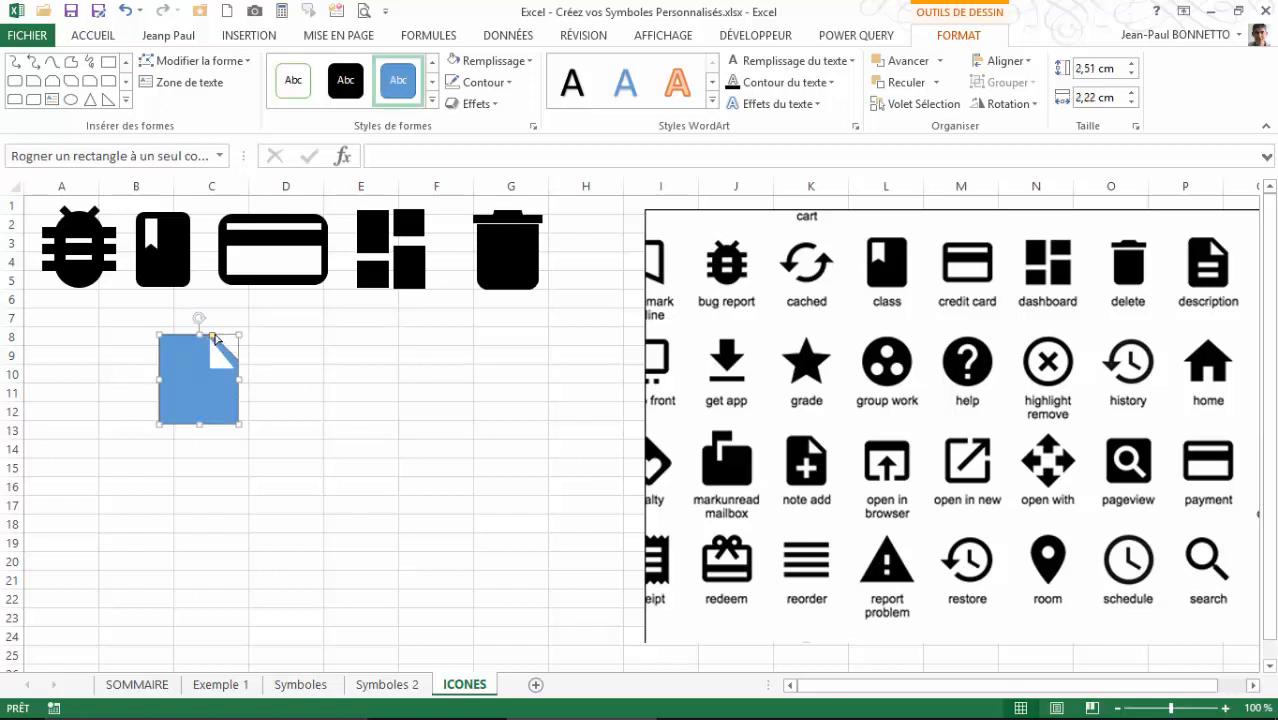
drag(214, 338, 220, 337)
click(217, 358)
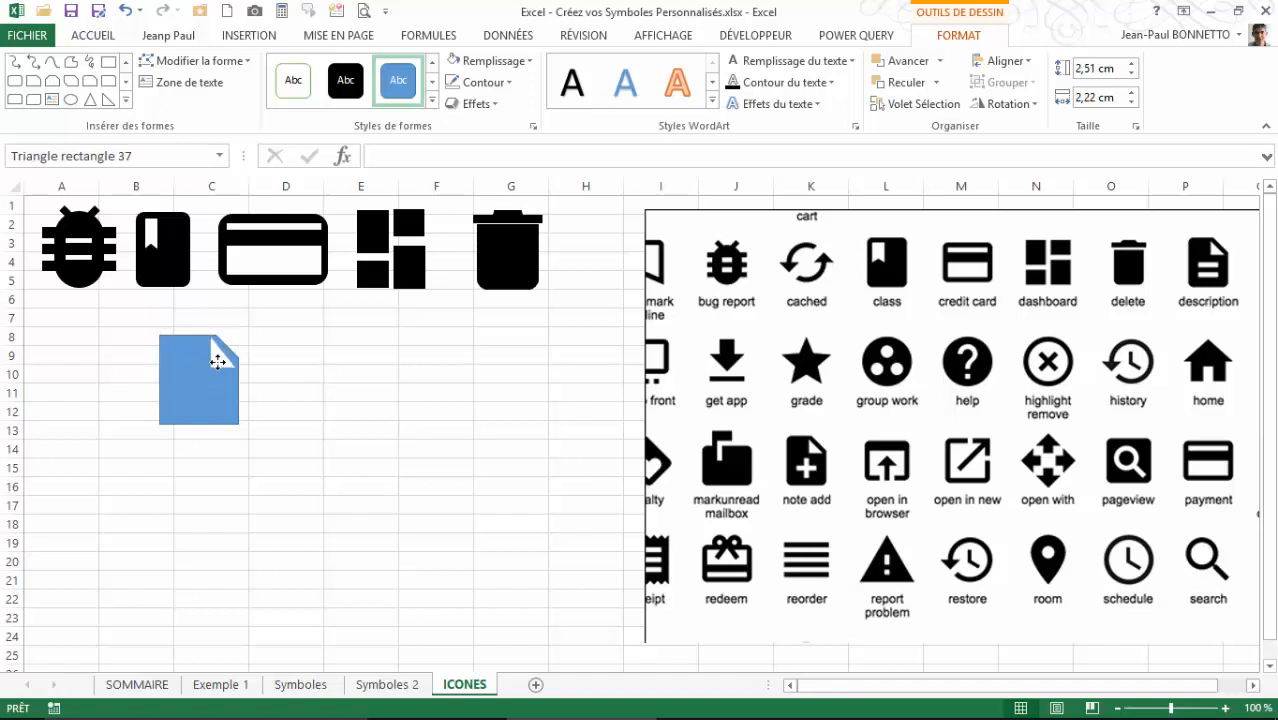
drag(217, 362, 222, 349)
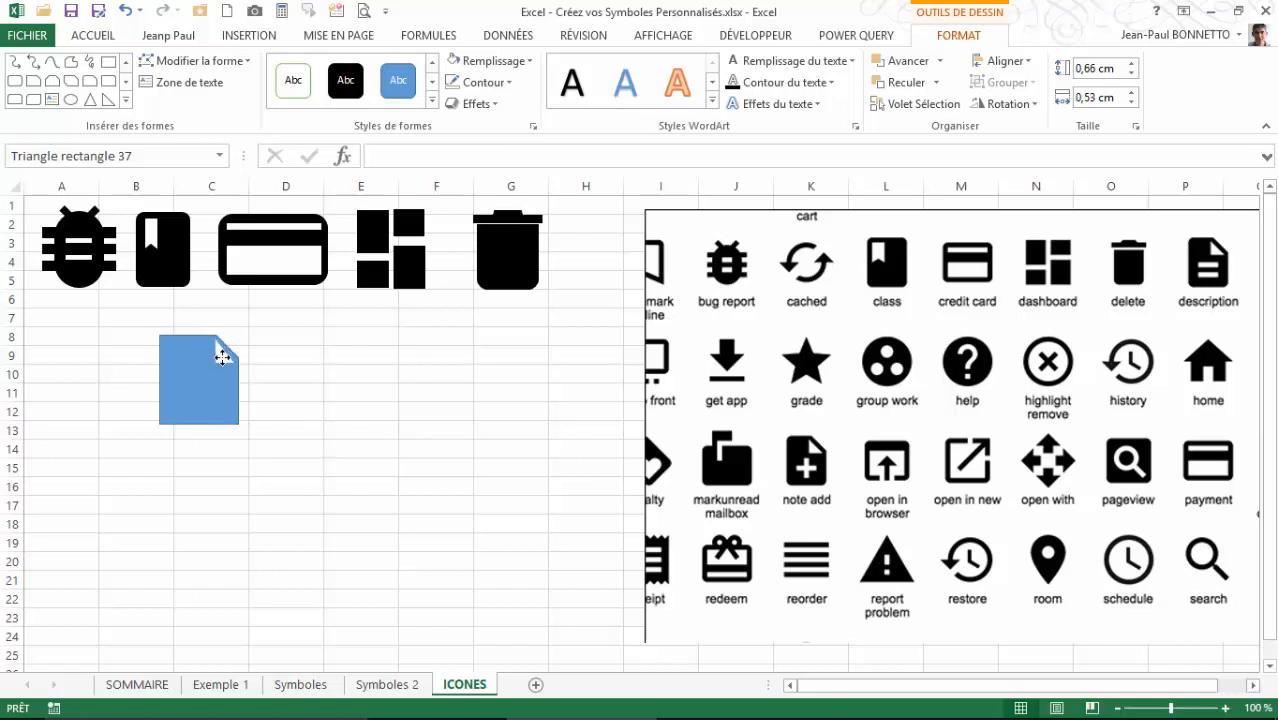
- Apply the solid black style to the page shape and draw a rounded rectangle bar about 0.4 cm high and 1.51 cm wide beside it
click(177, 340)
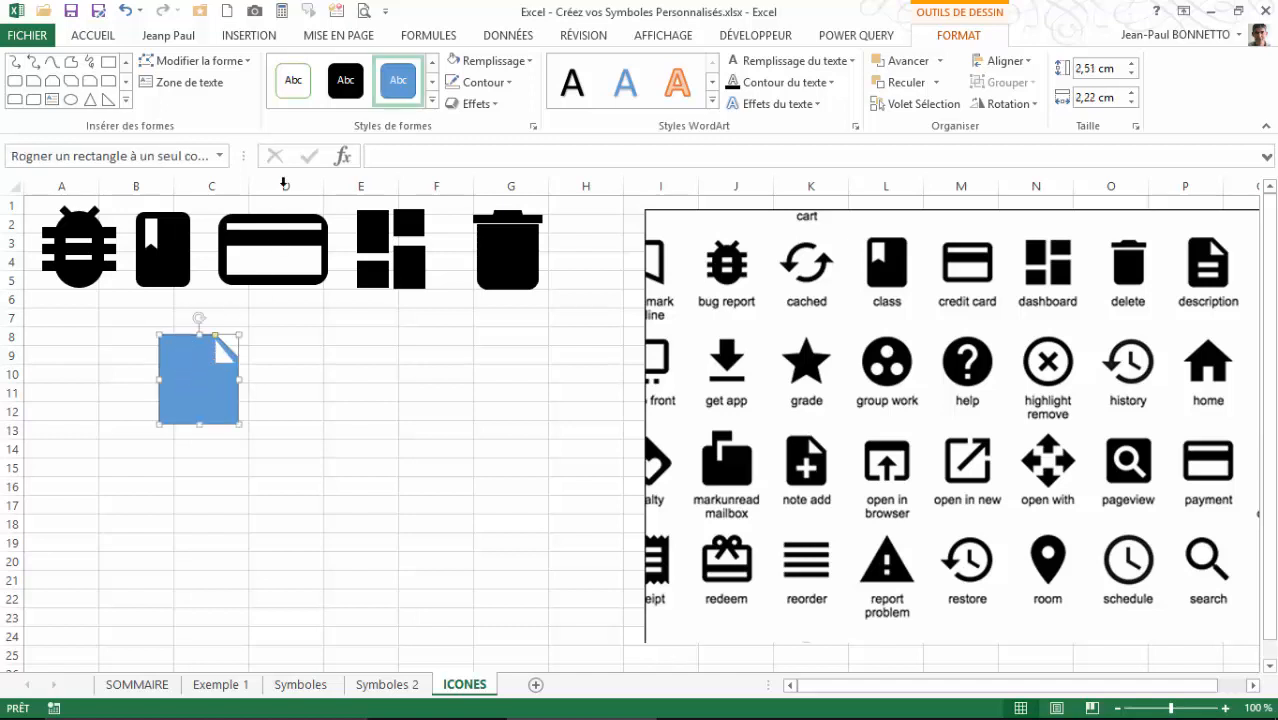
click(345, 88)
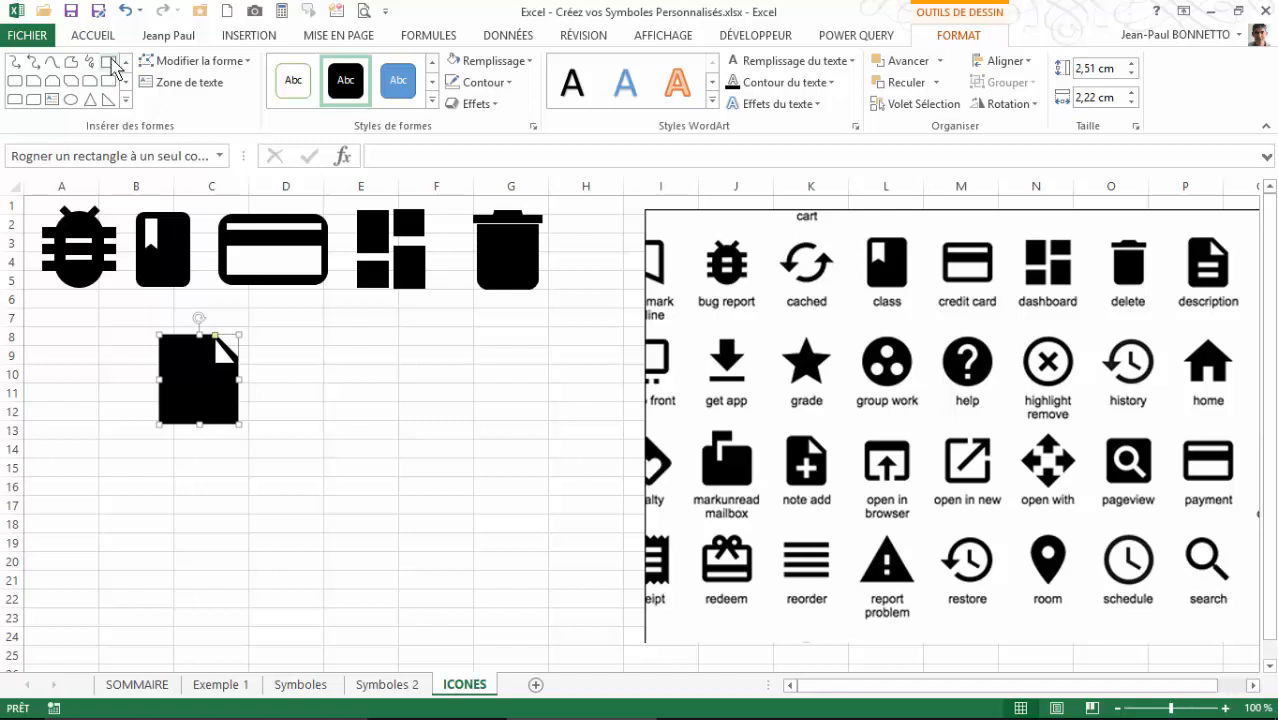
click(14, 81)
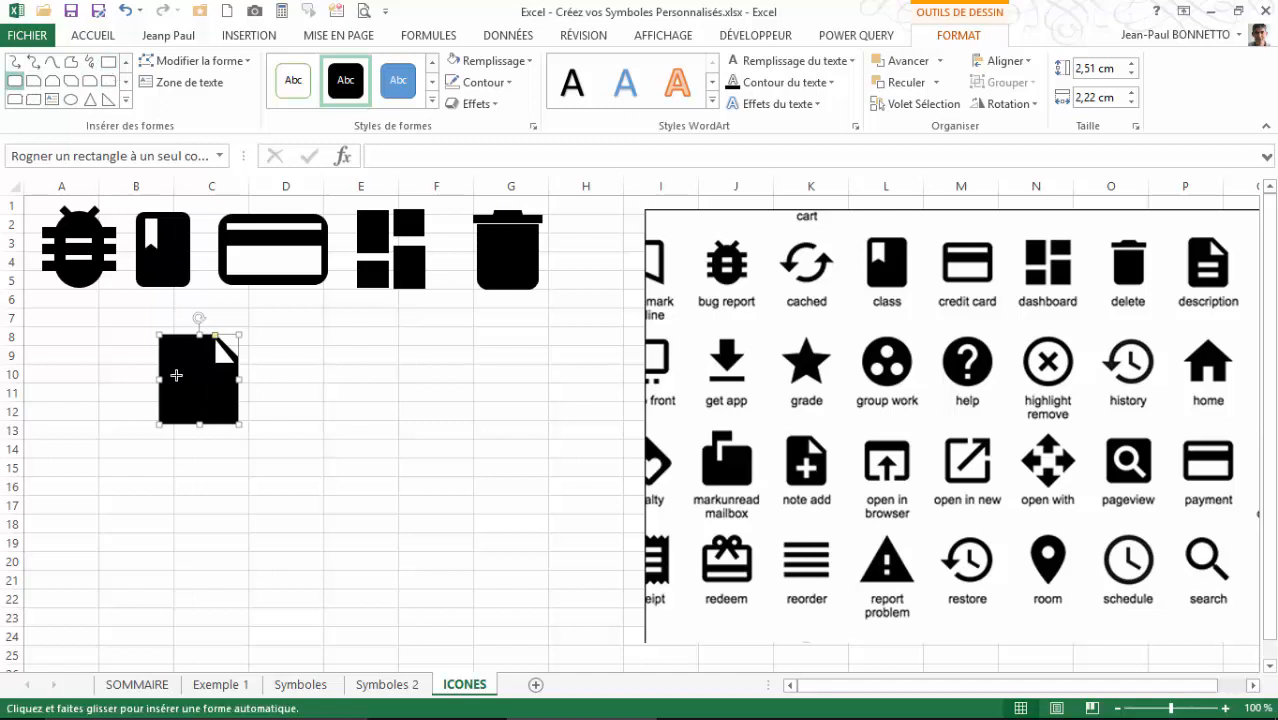
drag(231, 384, 407, 430)
drag(285, 401, 332, 403)
mouse_move(409, 431)
mouse_down()
mouse_move(348, 412)
mouse_move(424, 422)
mouse_up()
drag(297, 405, 288, 403)
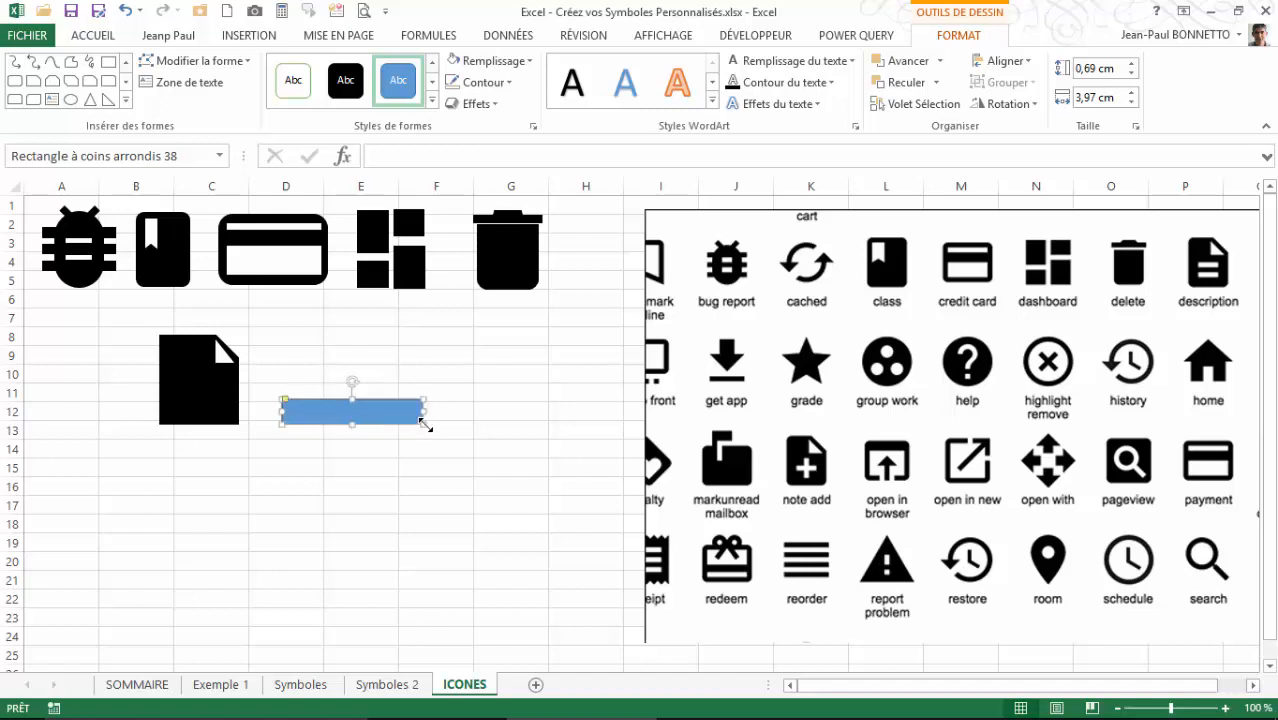
drag(408, 422, 337, 414)
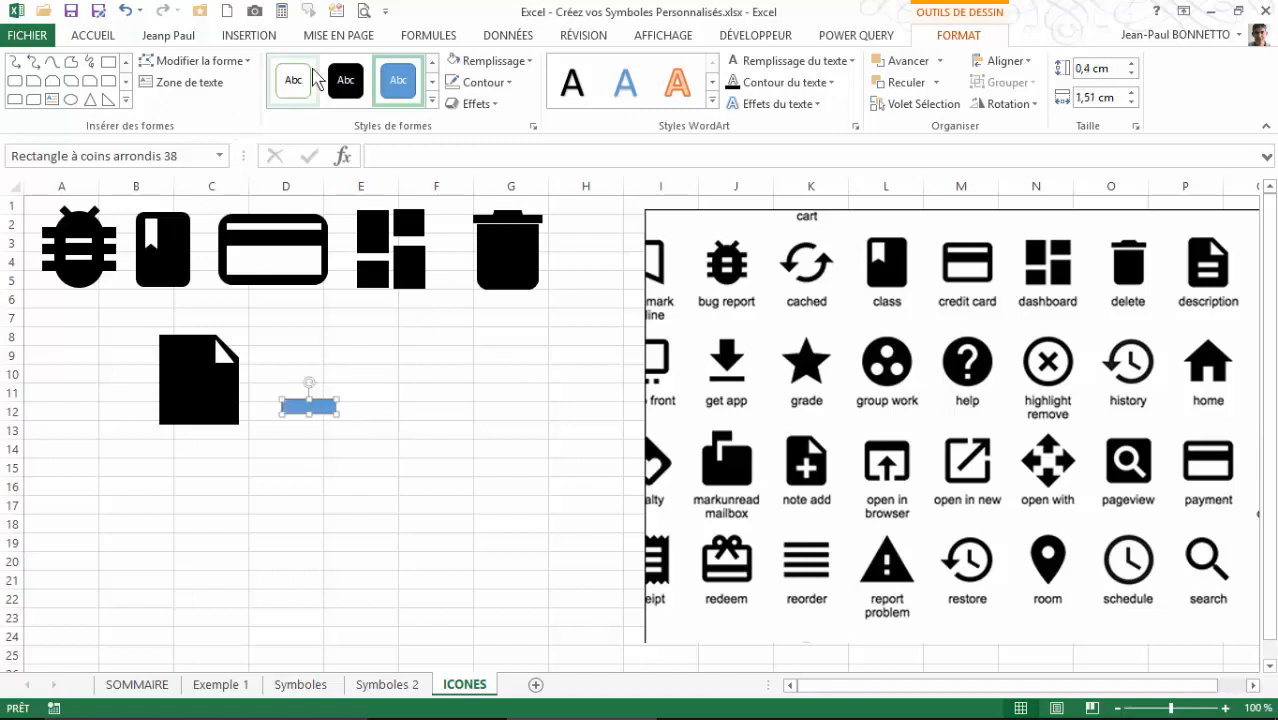
- Fill the rounded bar white and place it across the middle of the black page, reducing its size slightly
click(453, 62)
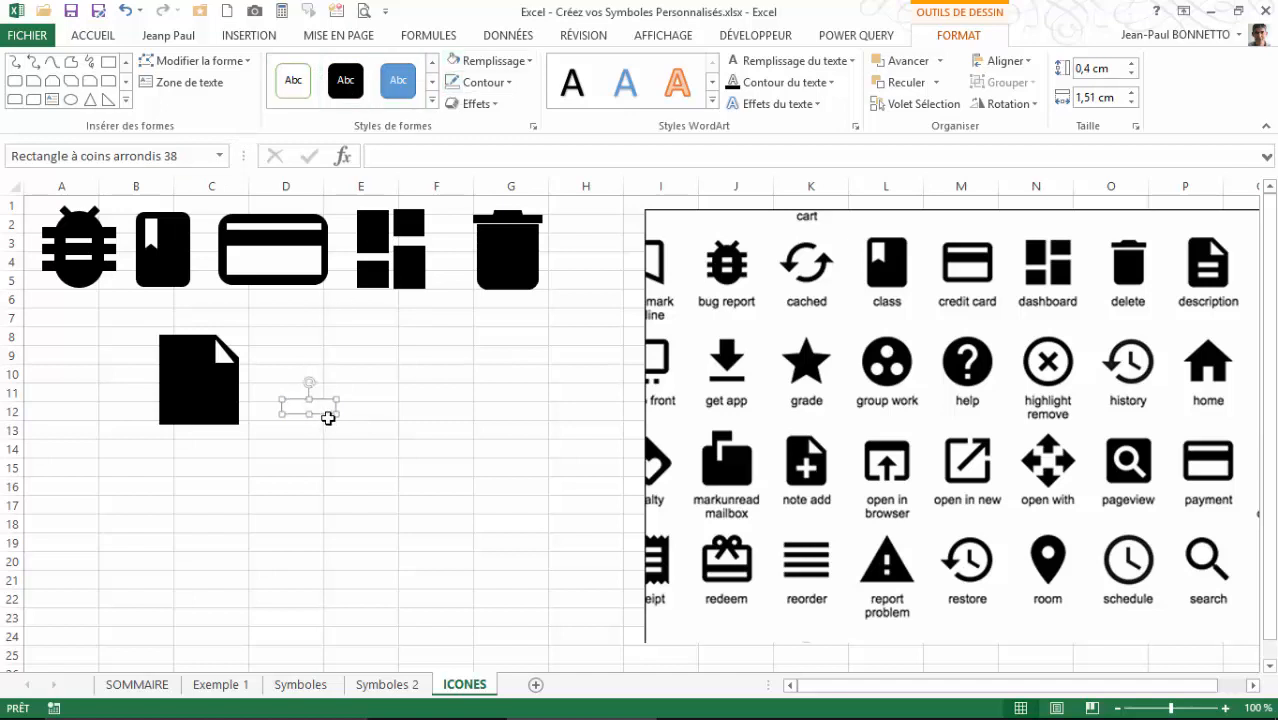
drag(329, 416, 220, 393)
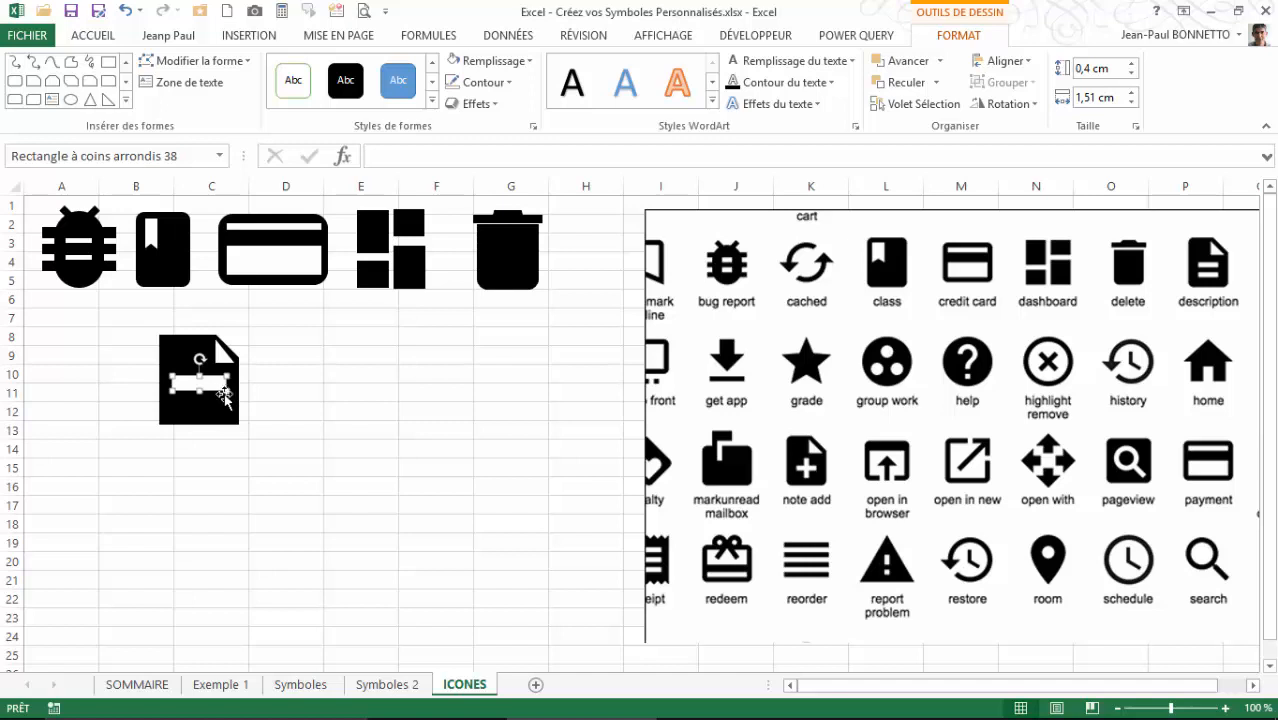
click(1130, 74)
click(1131, 103)
click(1131, 103)
- Duplicate the white bar just below the first one on the page
drag(208, 388, 219, 410)
drag(219, 410, 219, 410)
click(335, 445)
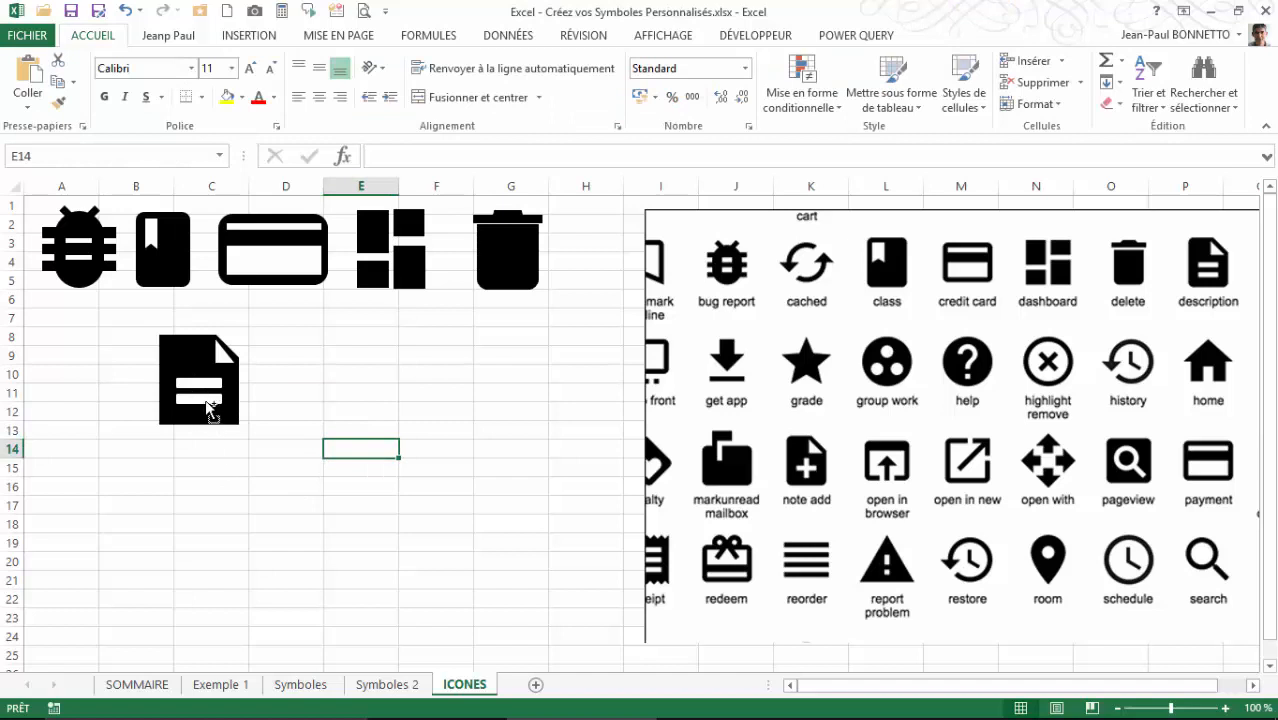
- Group the page, folded corner and both white bars into one description symbol and move it beside the bin in column H
click(205, 405)
ctrl+click(170, 335)
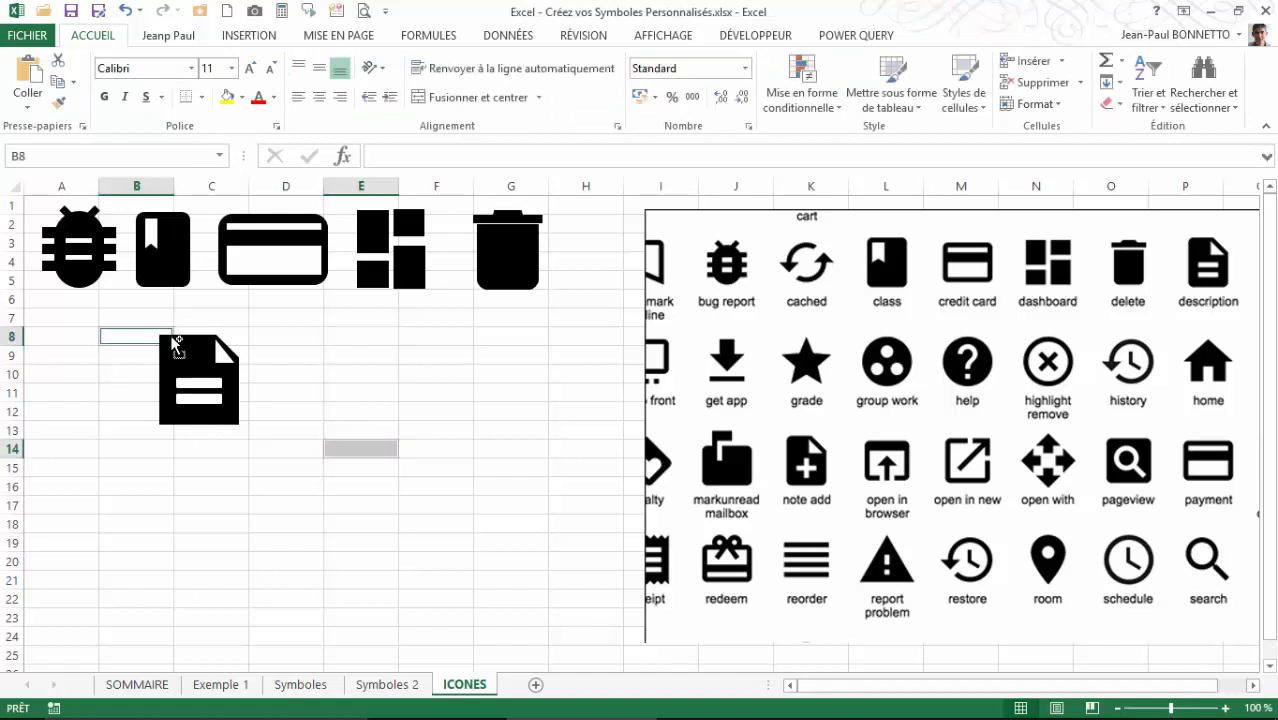
click(180, 351)
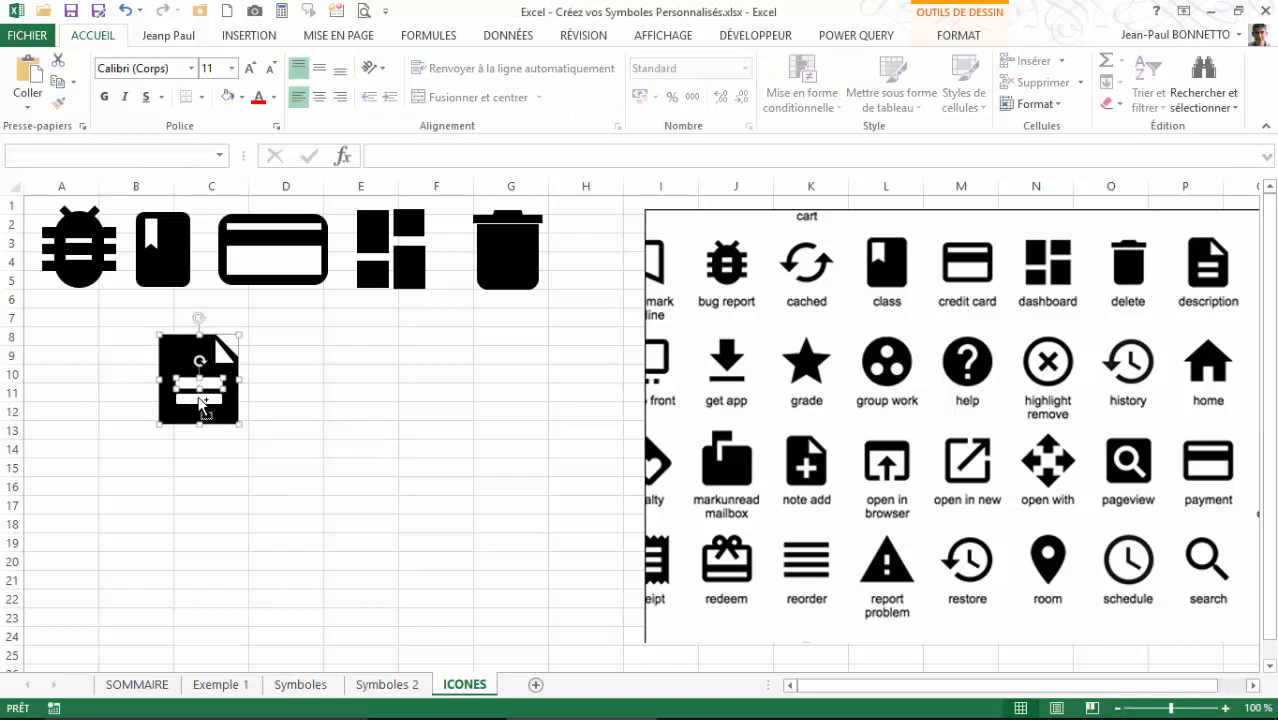
click(955, 35)
click(1008, 83)
click(1016, 106)
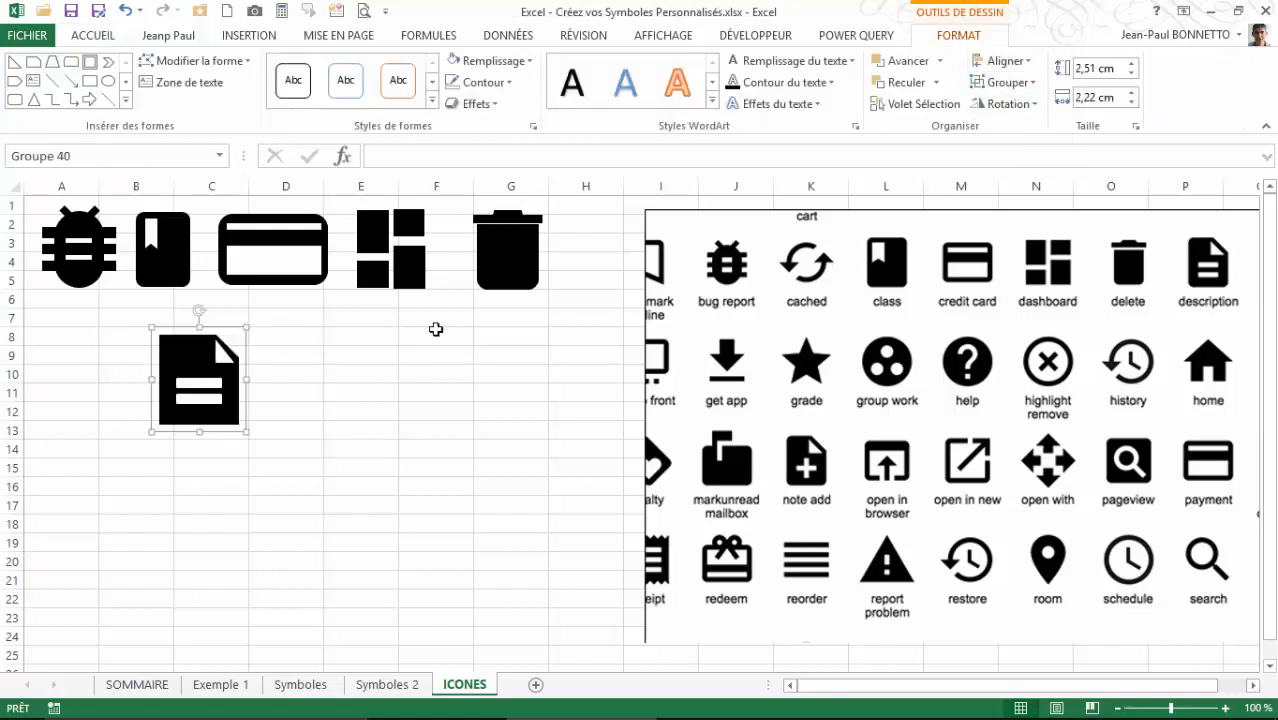
drag(230, 437, 630, 307)
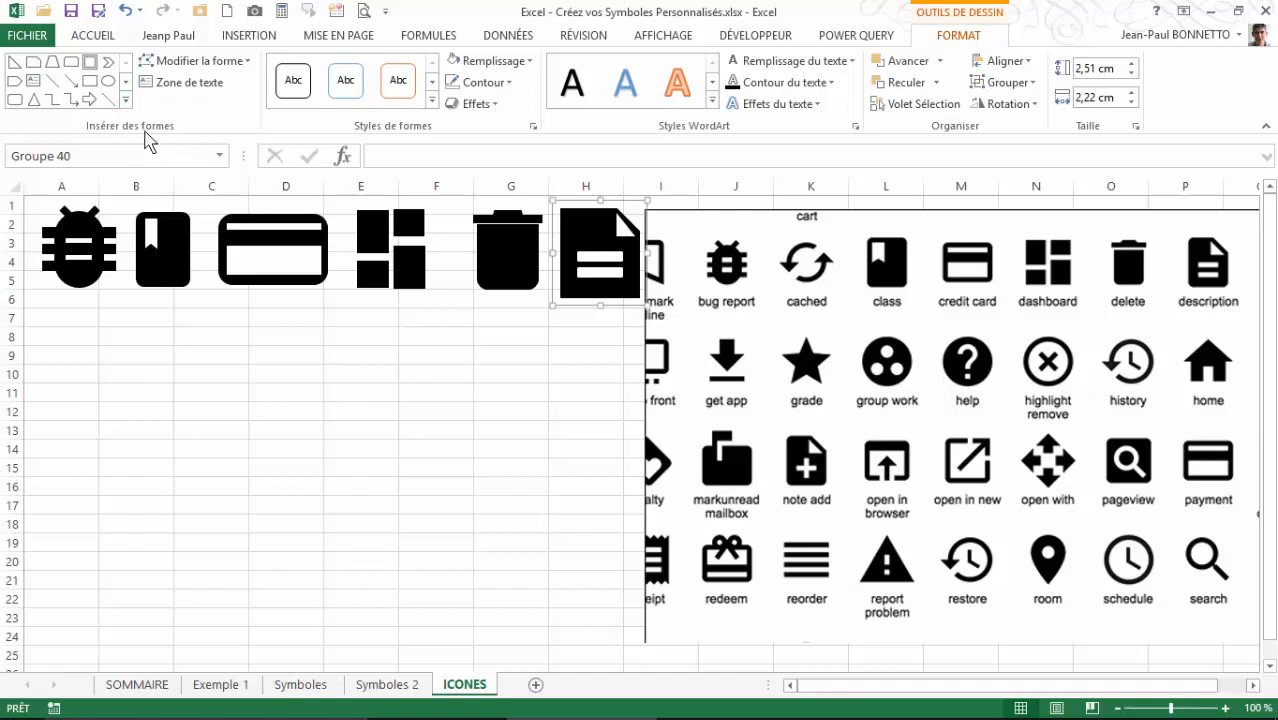
- Draw an isosceles triangle as a roof below the symbols and flatten it to about 2.14 cm high and 5 cm wide
click(34, 100)
mouse_move(198, 339)
mouse_down()
mouse_move(309, 428)
mouse_move(376, 457)
mouse_up()
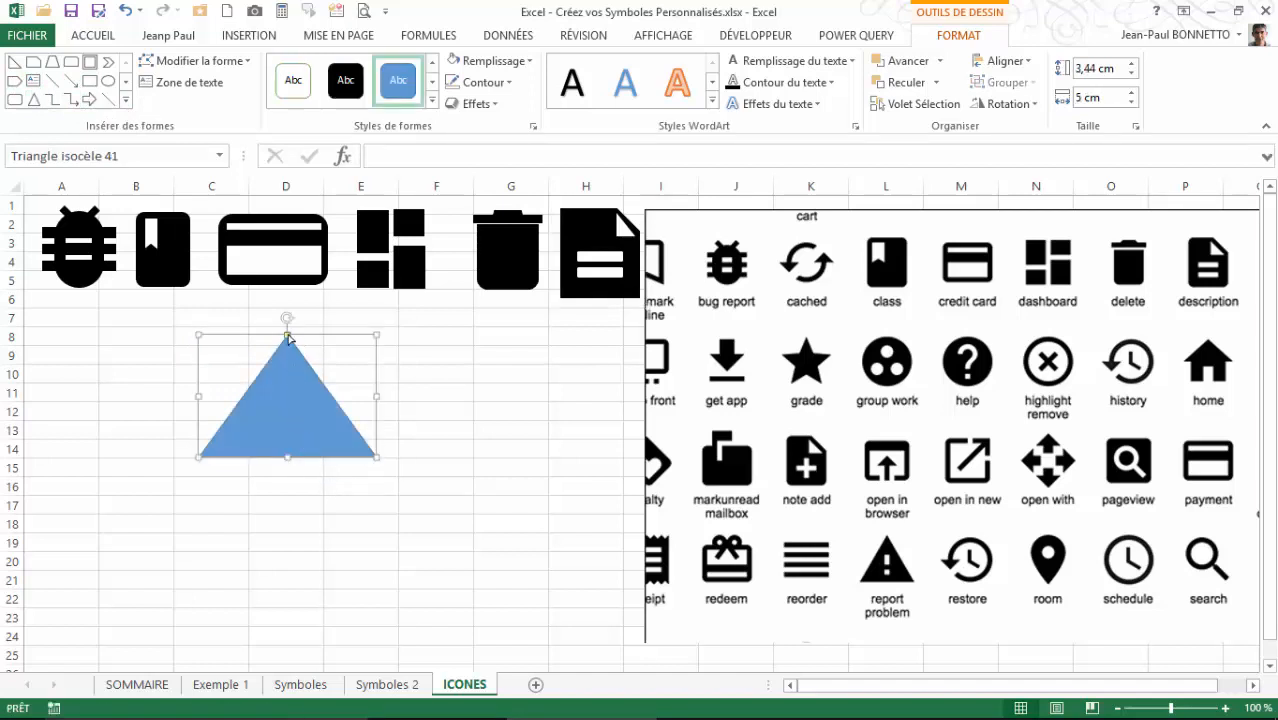
mouse_move(288, 336)
mouse_down()
mouse_move(304, 350)
mouse_move(288, 349)
mouse_up()
drag(288, 457, 290, 394)
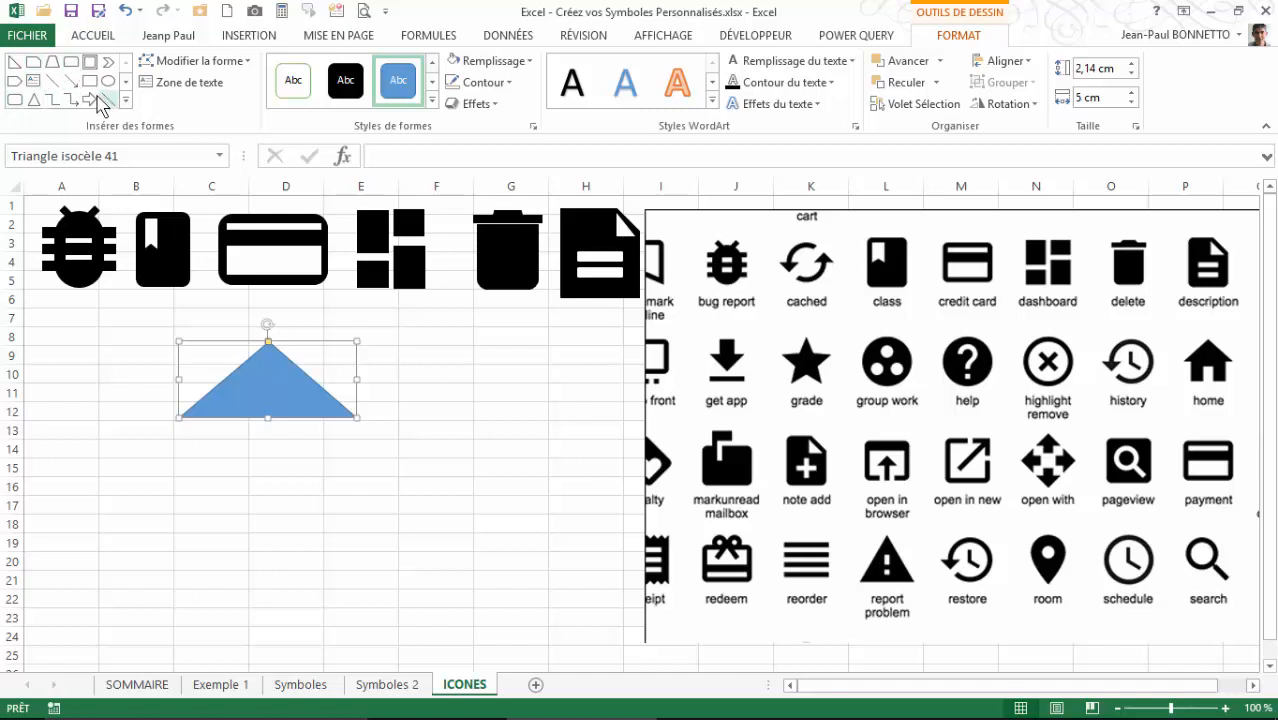
- Draw a wall rectangle about 1.67 × 0.9 cm under the roof's left end and apply the solid black style to both shapes
click(90, 81)
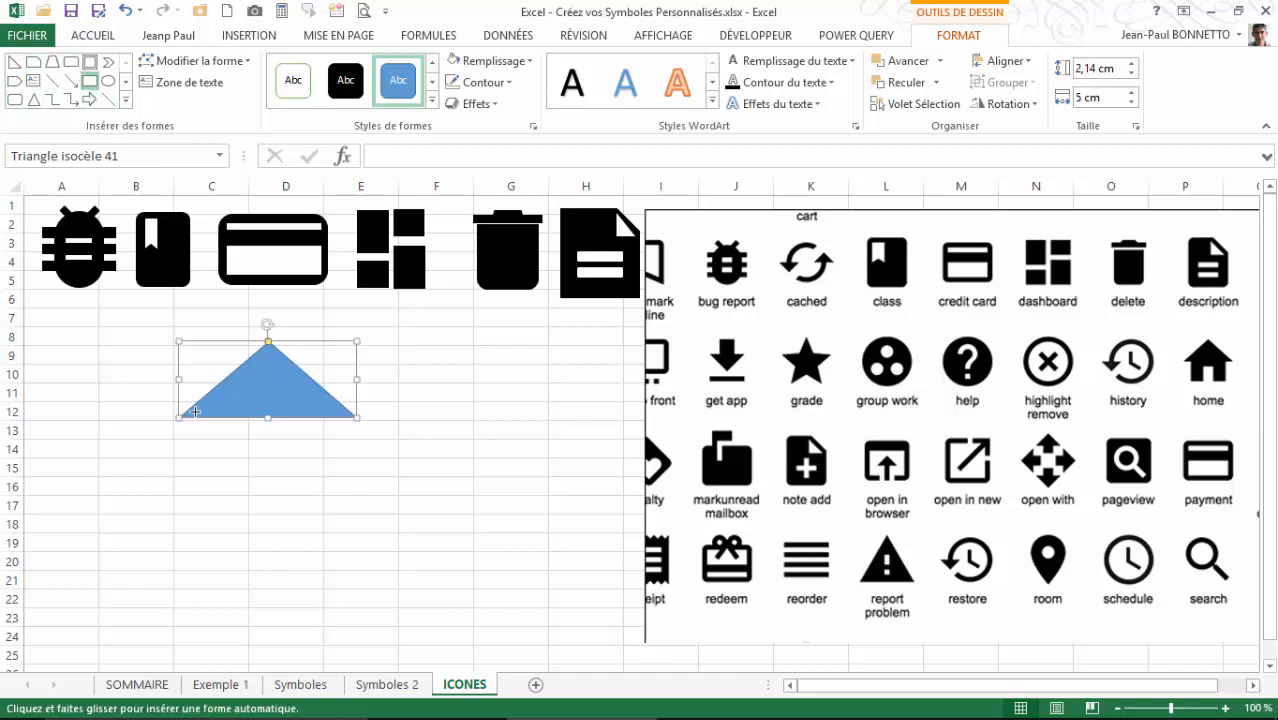
drag(195, 414, 227, 471)
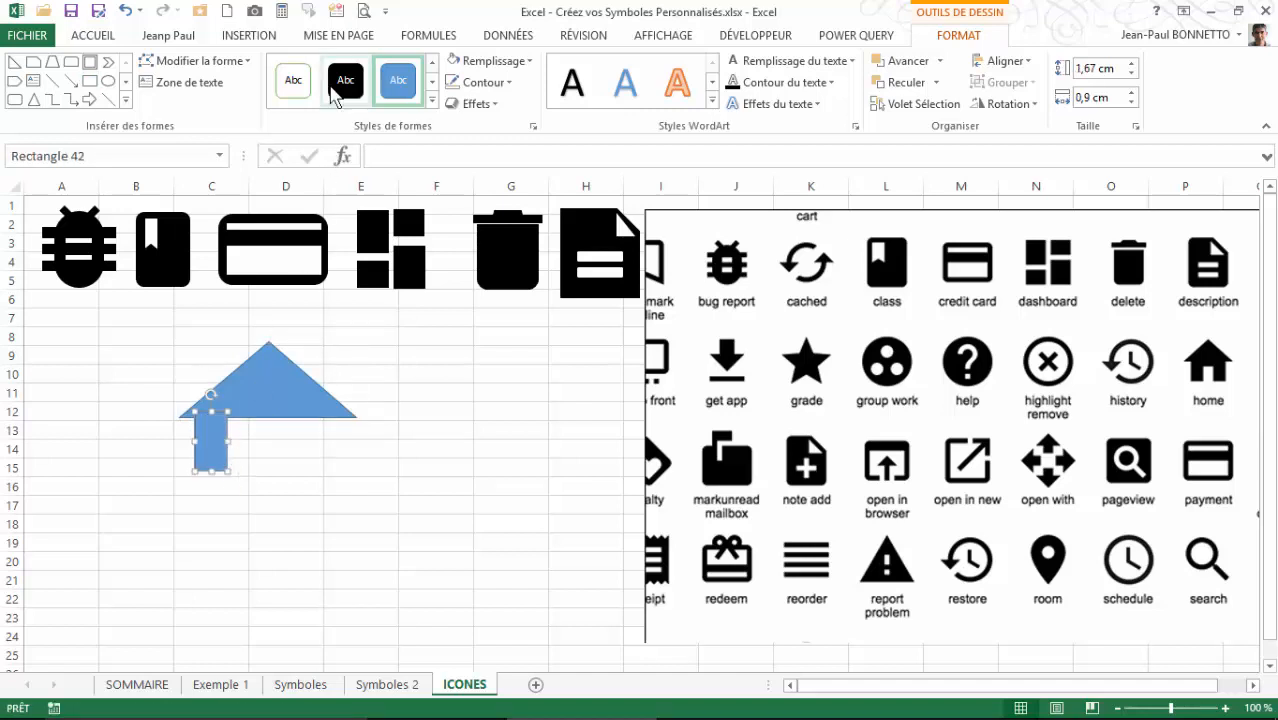
click(345, 80)
click(286, 383)
click(345, 80)
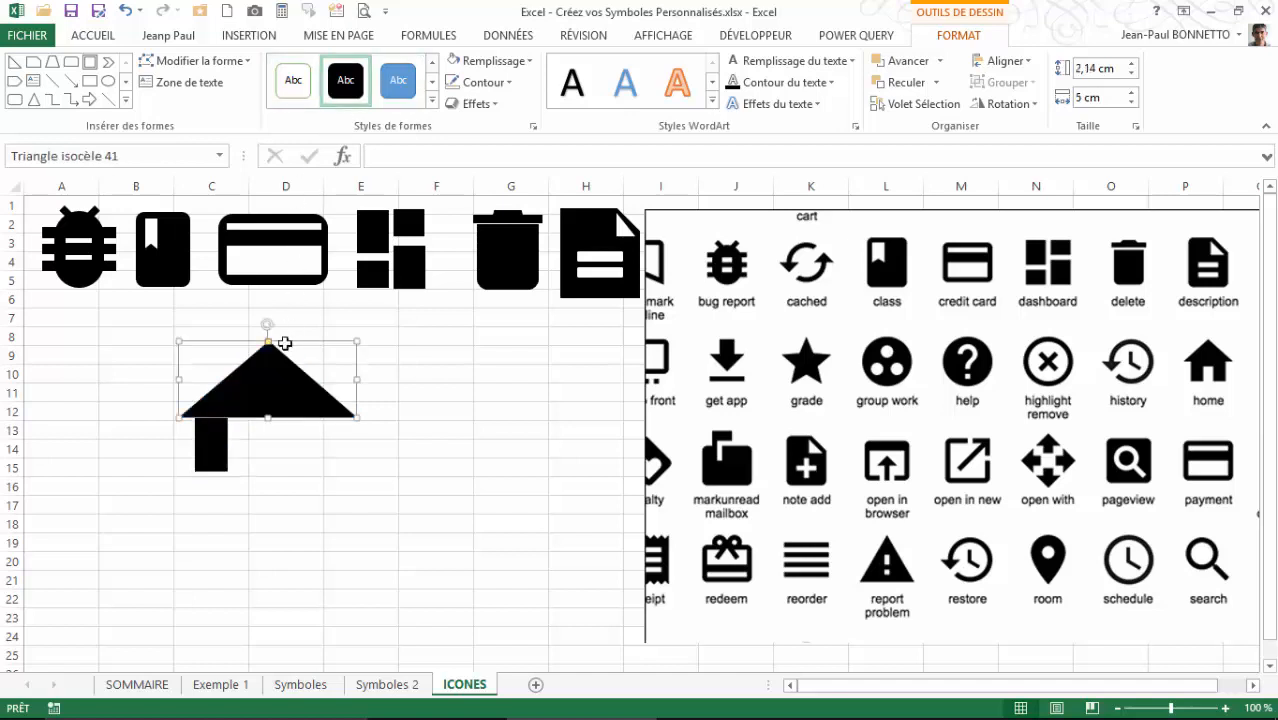
- Duplicate the wall under the roof's right end and beside the house, narrowing the spare copy to about 0.45 cm
shift+click(228, 450)
drag(247, 462, 477, 509)
click(208, 446)
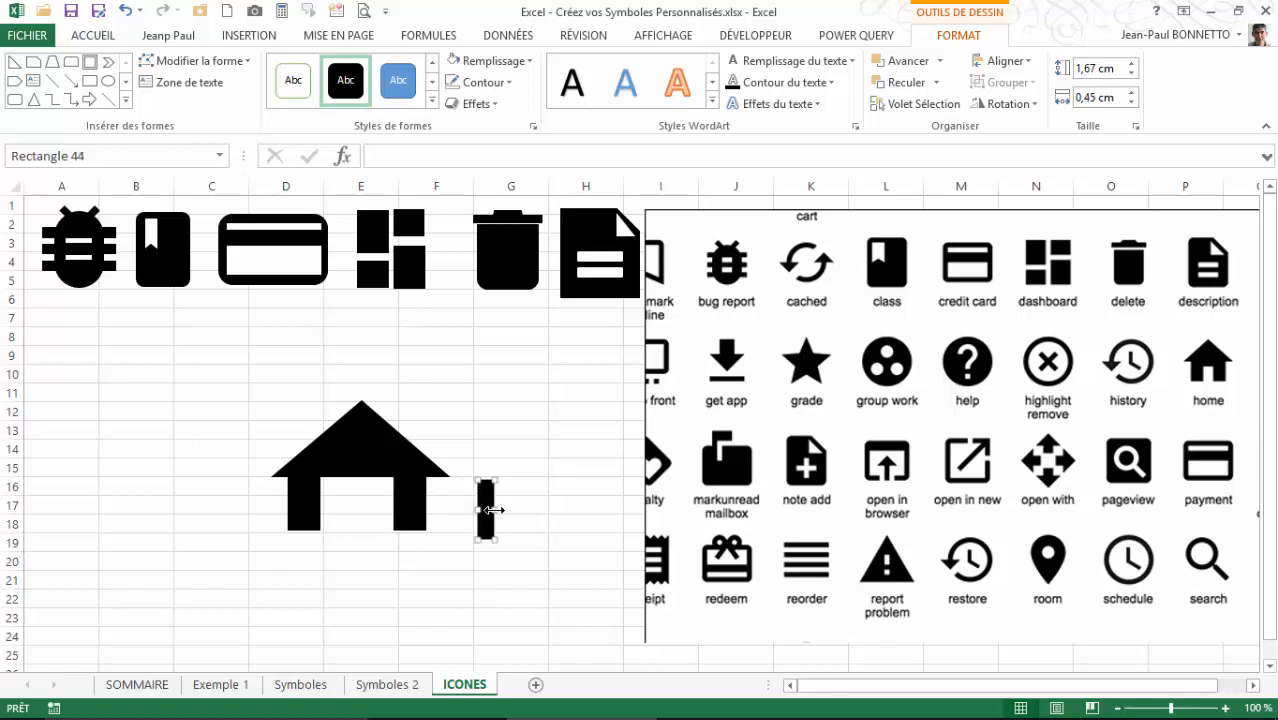
- Rotate the spare rectangle 90° and fit it between the walls under the roof as a crossbar about 2.2 × 0.48 cm
click(1005, 104)
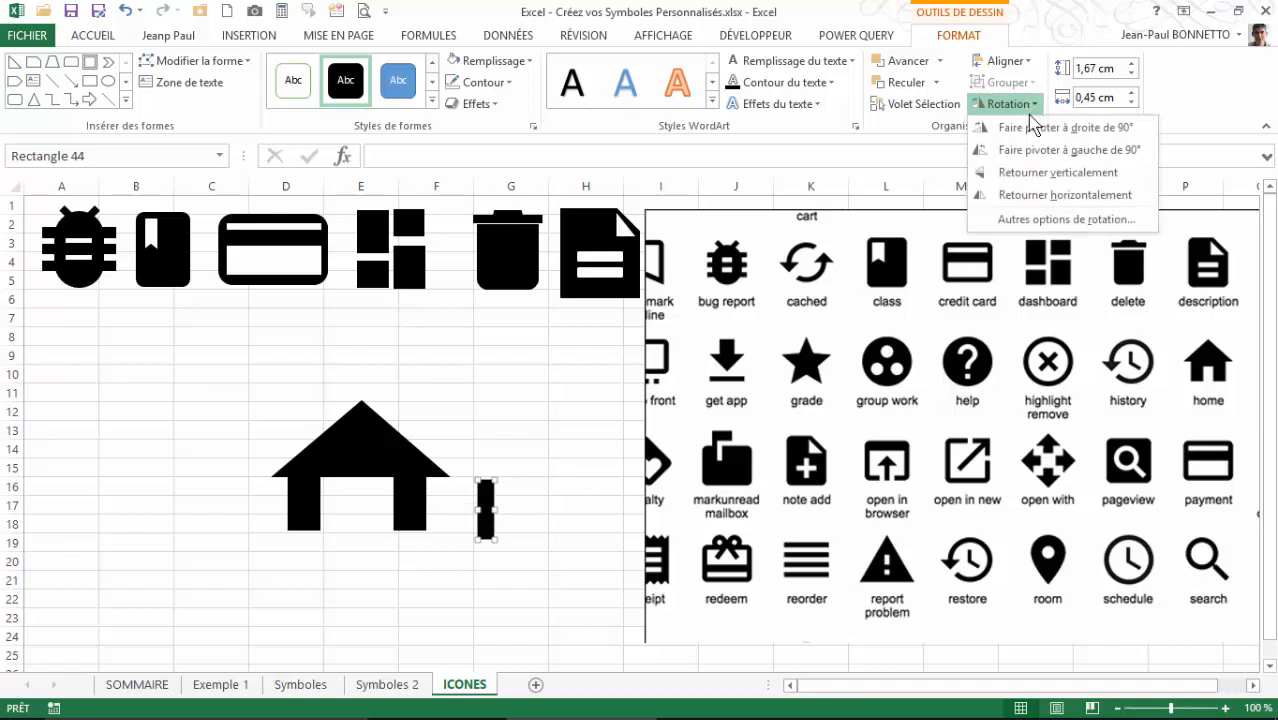
click(1033, 131)
drag(491, 509, 400, 488)
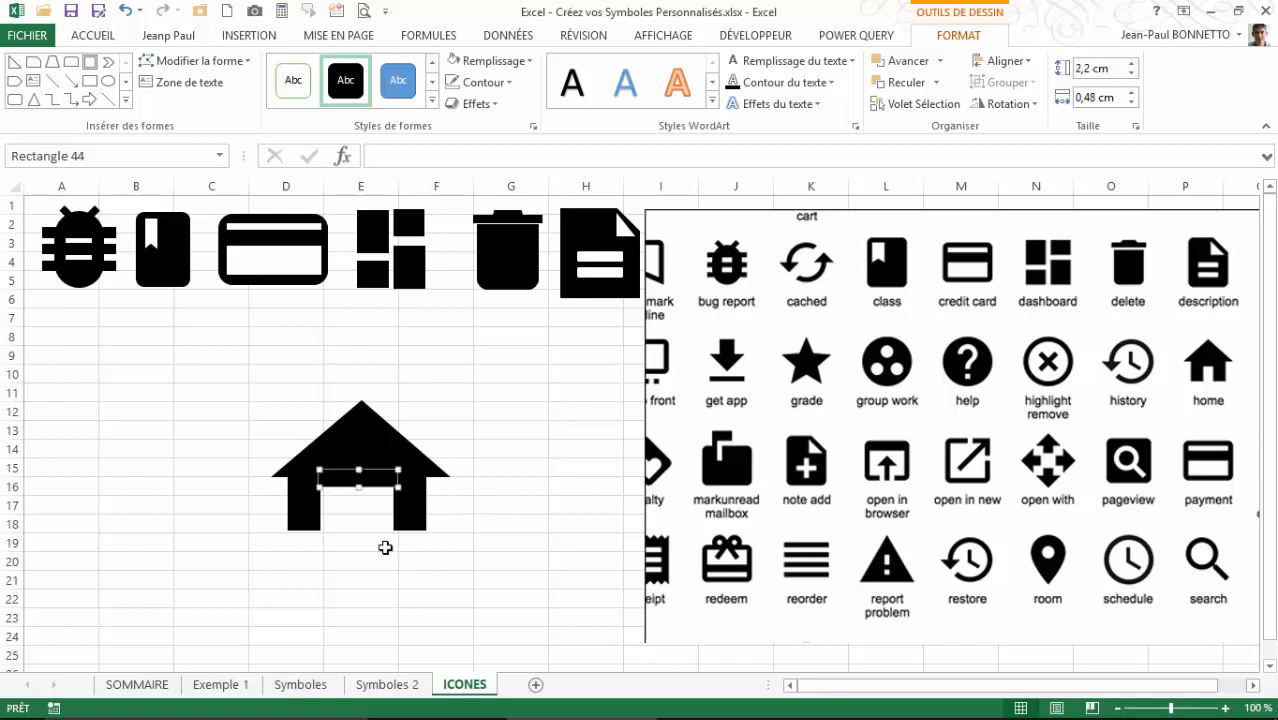
- Narrow the roof triangle and move the right wall inward to match it
shift+click(386, 452)
drag(445, 438, 416, 440)
drag(414, 508, 395, 509)
- Group the roof, walls and crossbar, and shrink the house to about 2.36 × 2.43 cm under the bug icon
shift+click(307, 517)
shift+click(351, 490)
shift+click(356, 452)
click(1005, 82)
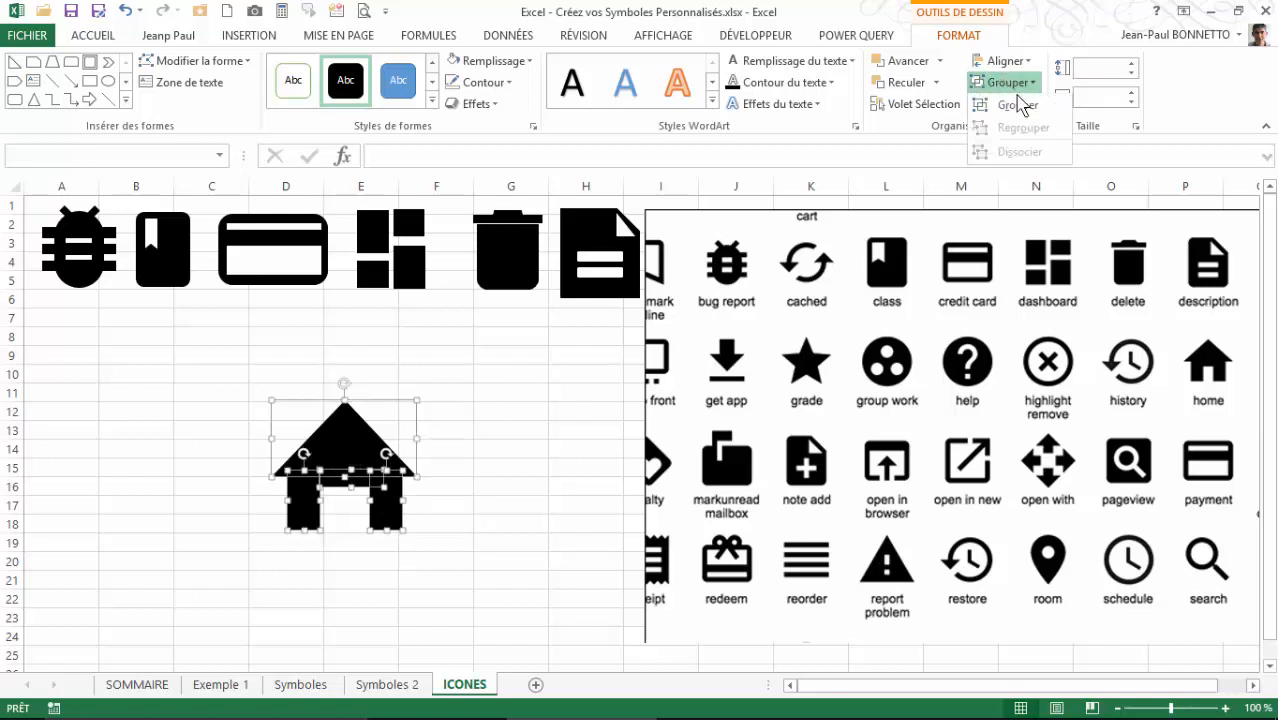
click(1012, 104)
drag(426, 391, 357, 448)
drag(320, 499, 88, 350)
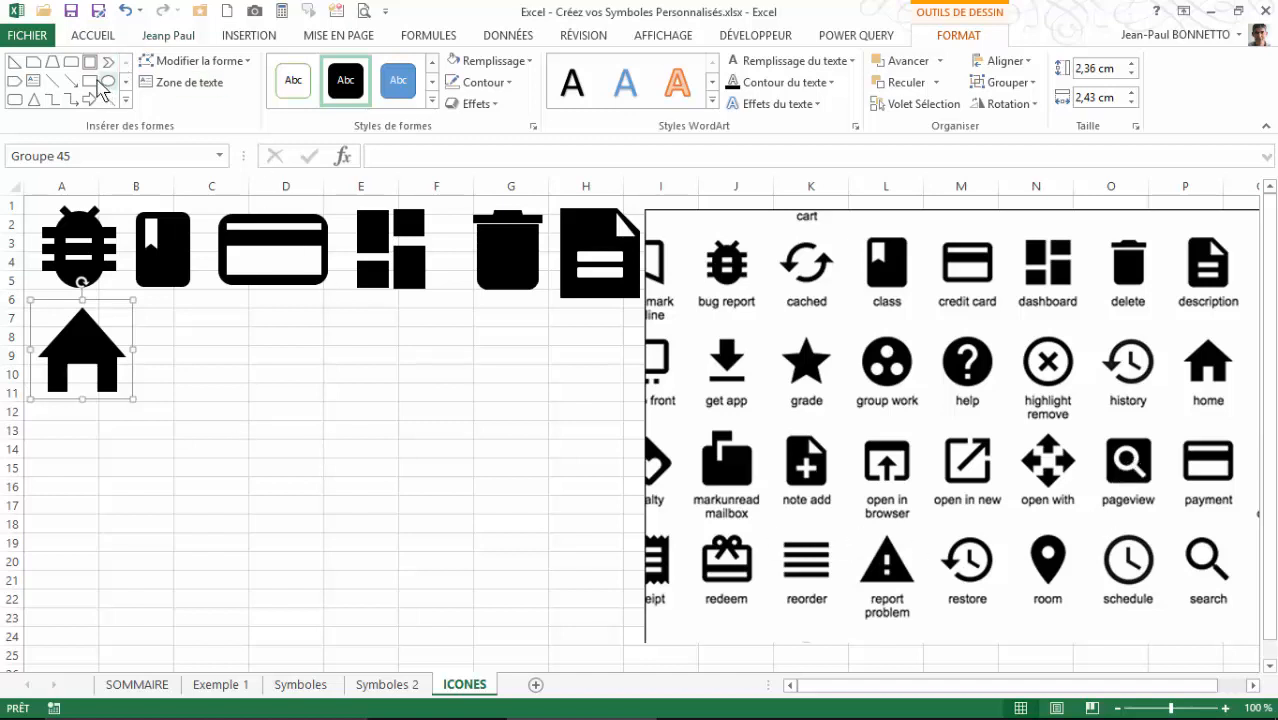
- Draw a rounded square about 3.28 cm wide in the empty area below the icon row and apply the solid black style
click(14, 99)
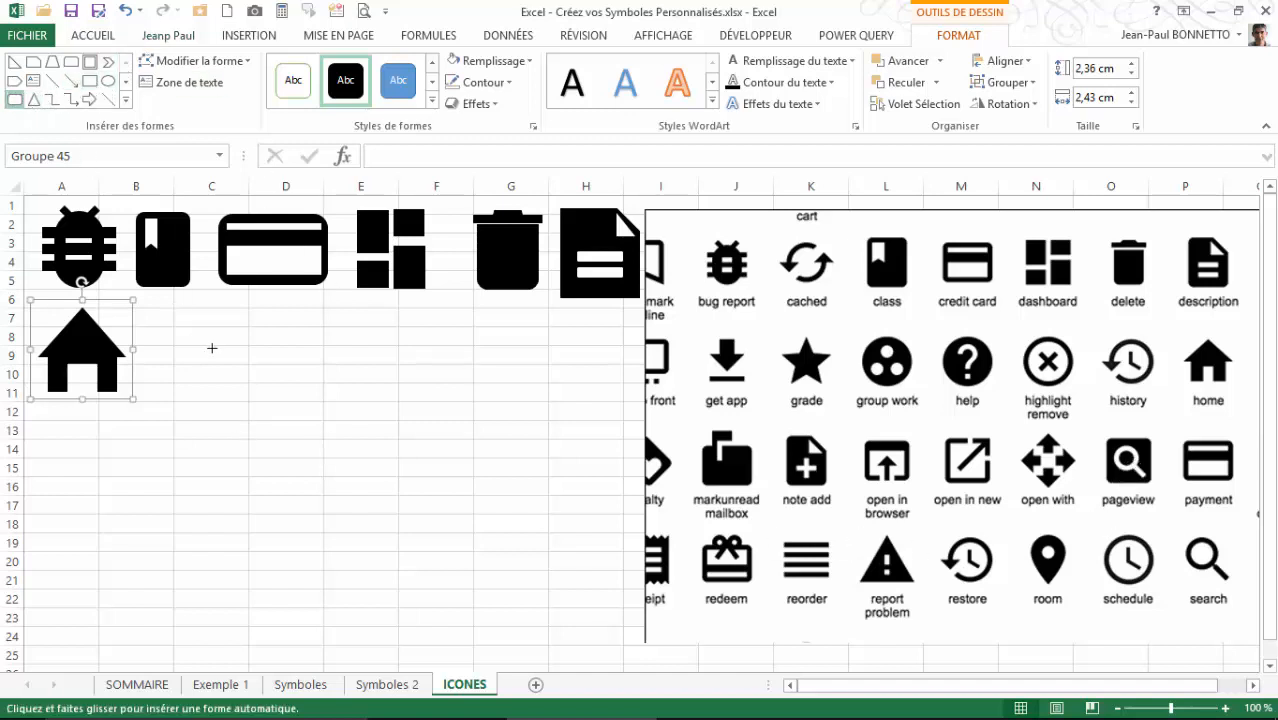
drag(259, 337, 346, 444)
click(345, 80)
- Draw a ring about 2.25 cm across beside the rounded square, thin its band and make its fill and outline white
click(126, 100)
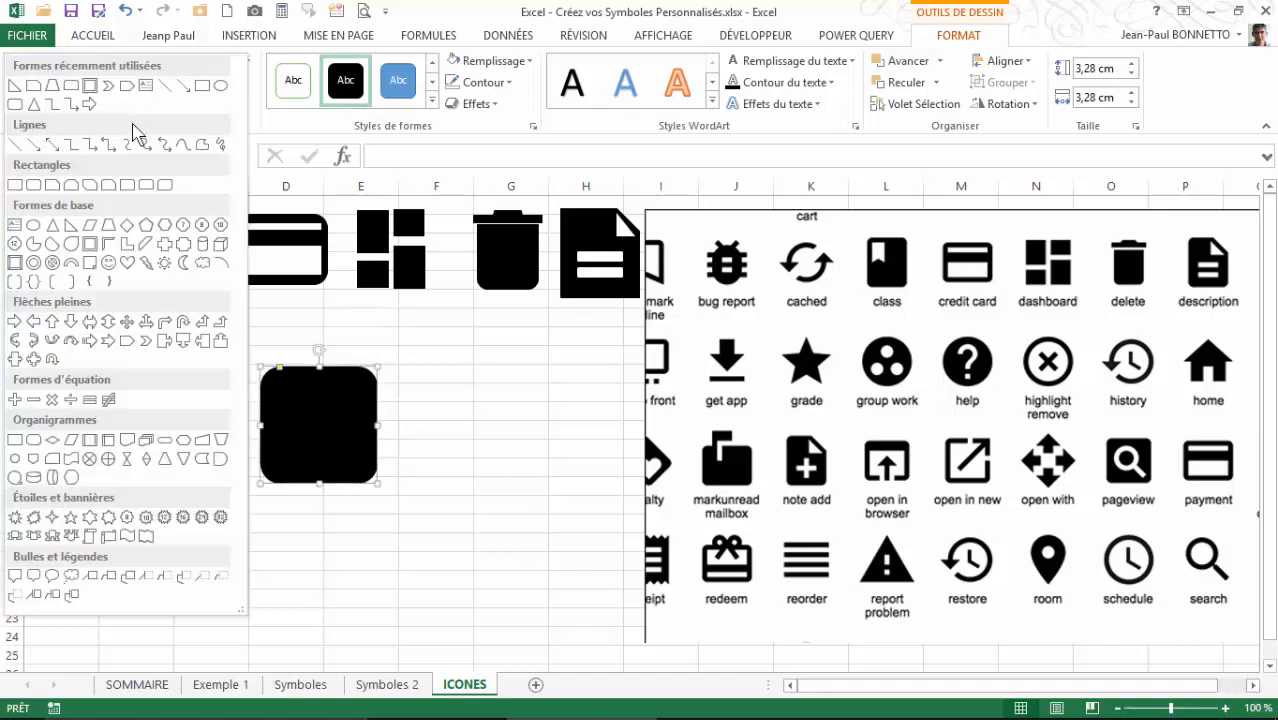
click(33, 264)
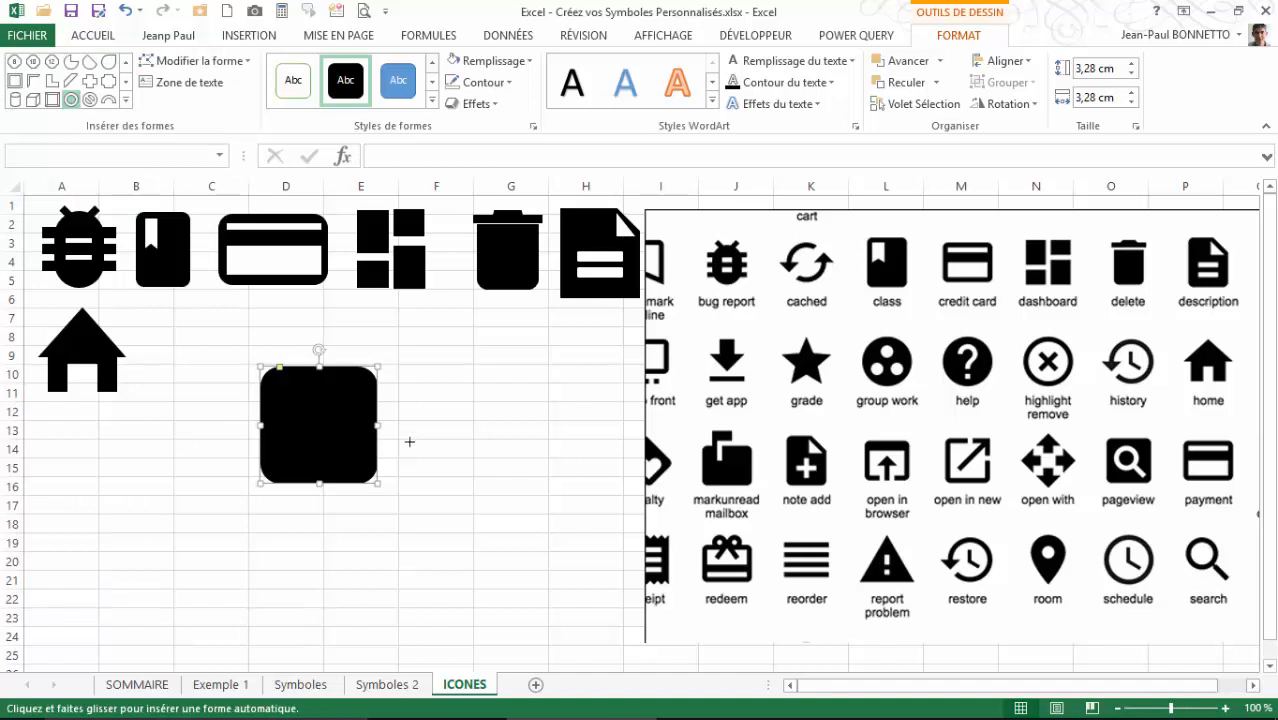
drag(454, 457, 512, 494)
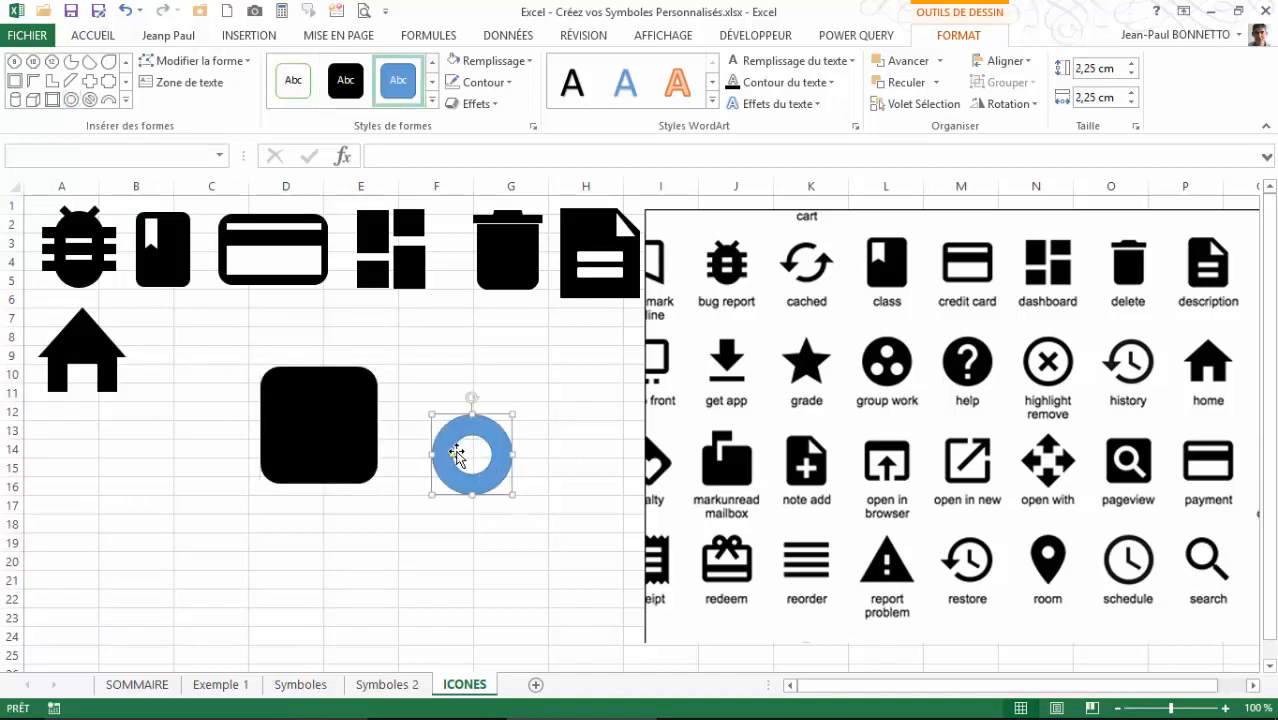
drag(453, 457, 444, 456)
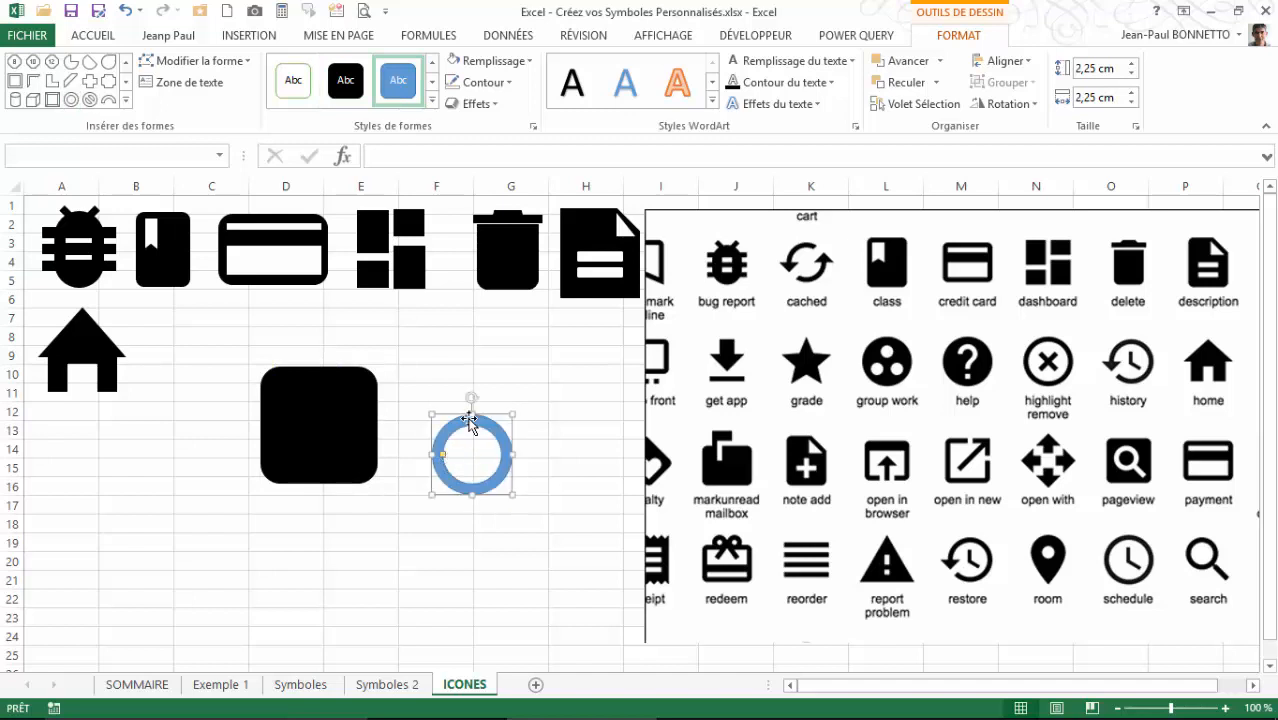
click(453, 63)
click(453, 84)
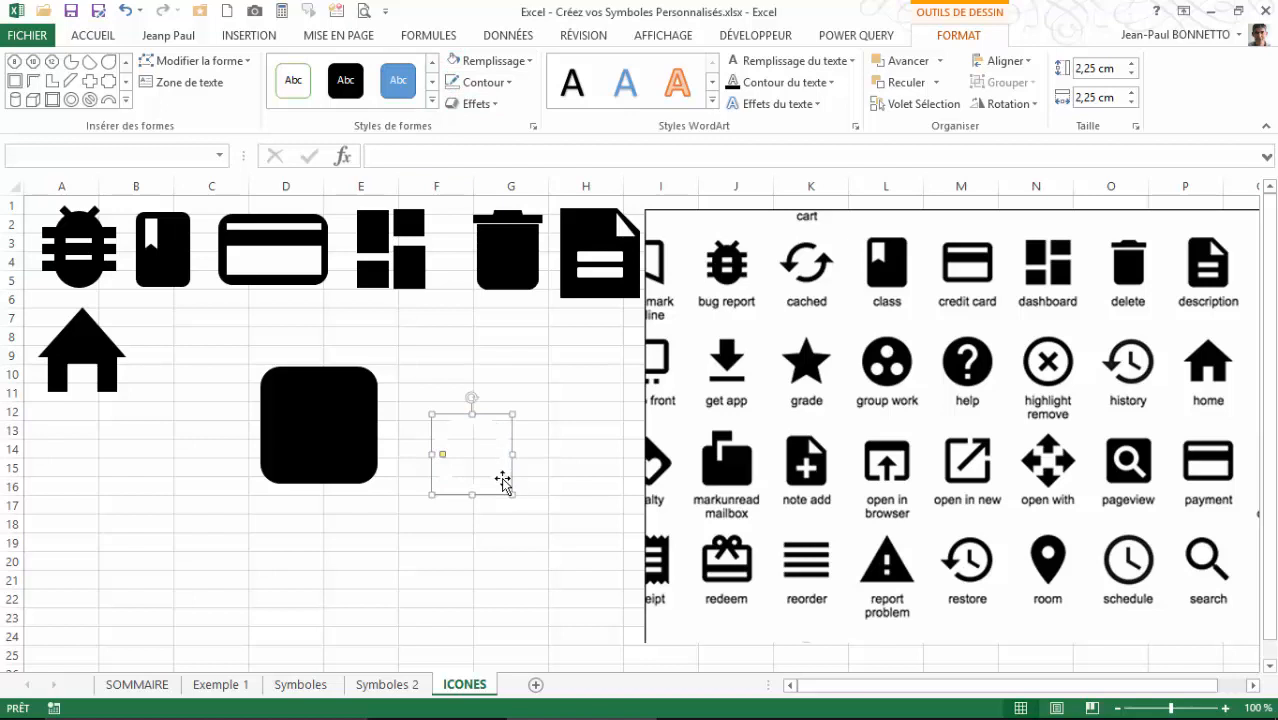
- Place the white ring on the black rounded square and shrink it to about 1.24 cm, slightly above and left of center
drag(500, 480, 352, 448)
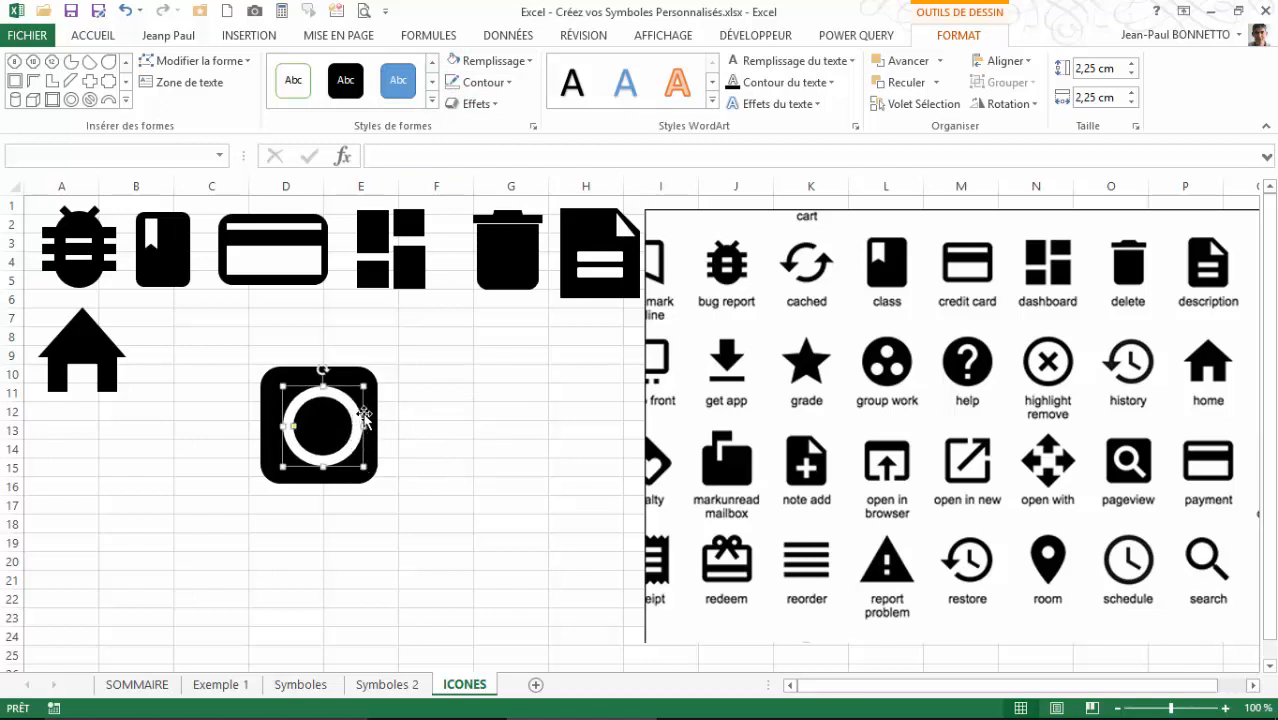
drag(362, 387, 328, 422)
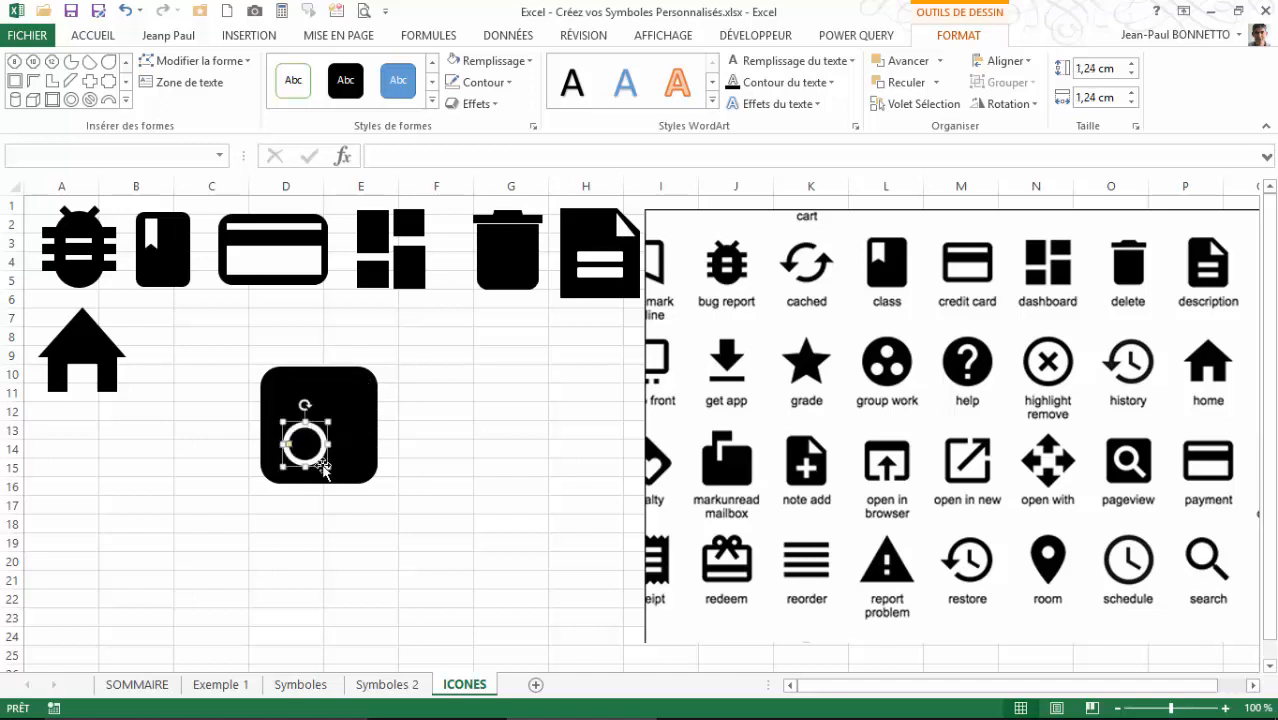
drag(322, 466, 329, 440)
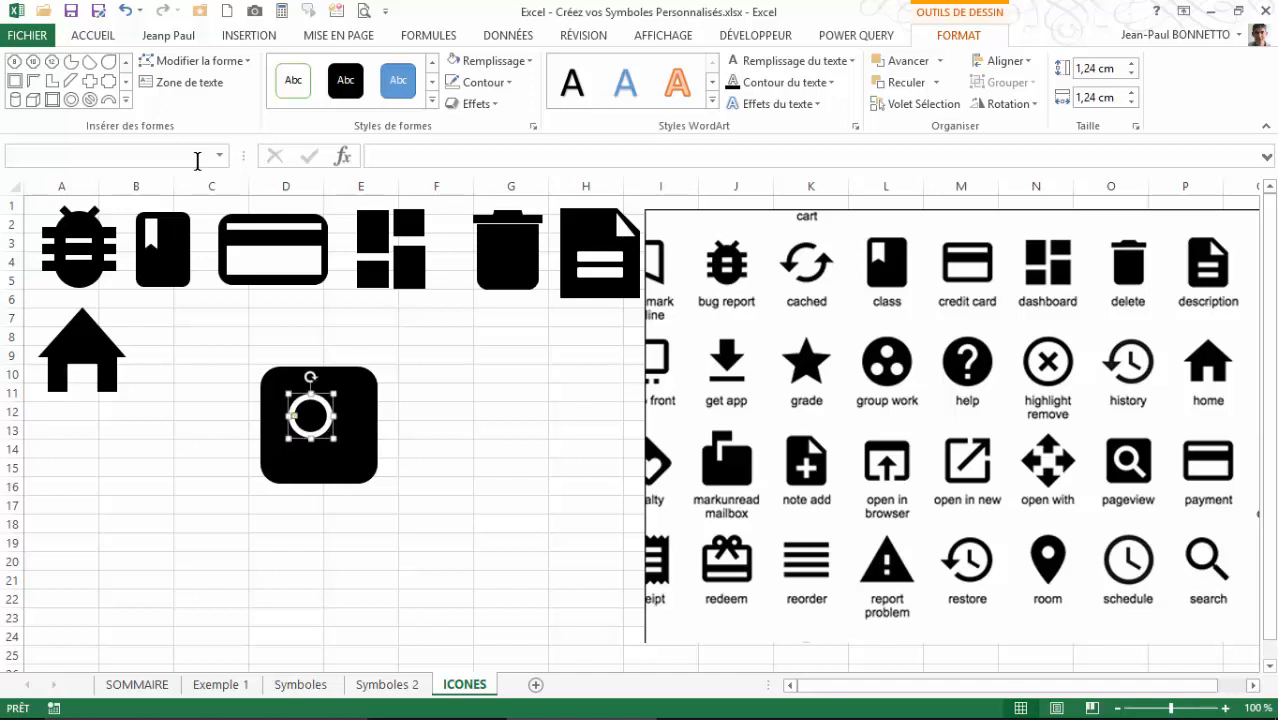
- Draw a white rectangle, thin it to about 0.13 × 1.54 cm and set it diagonally as a handle at the ring's lower-right edge
click(126, 101)
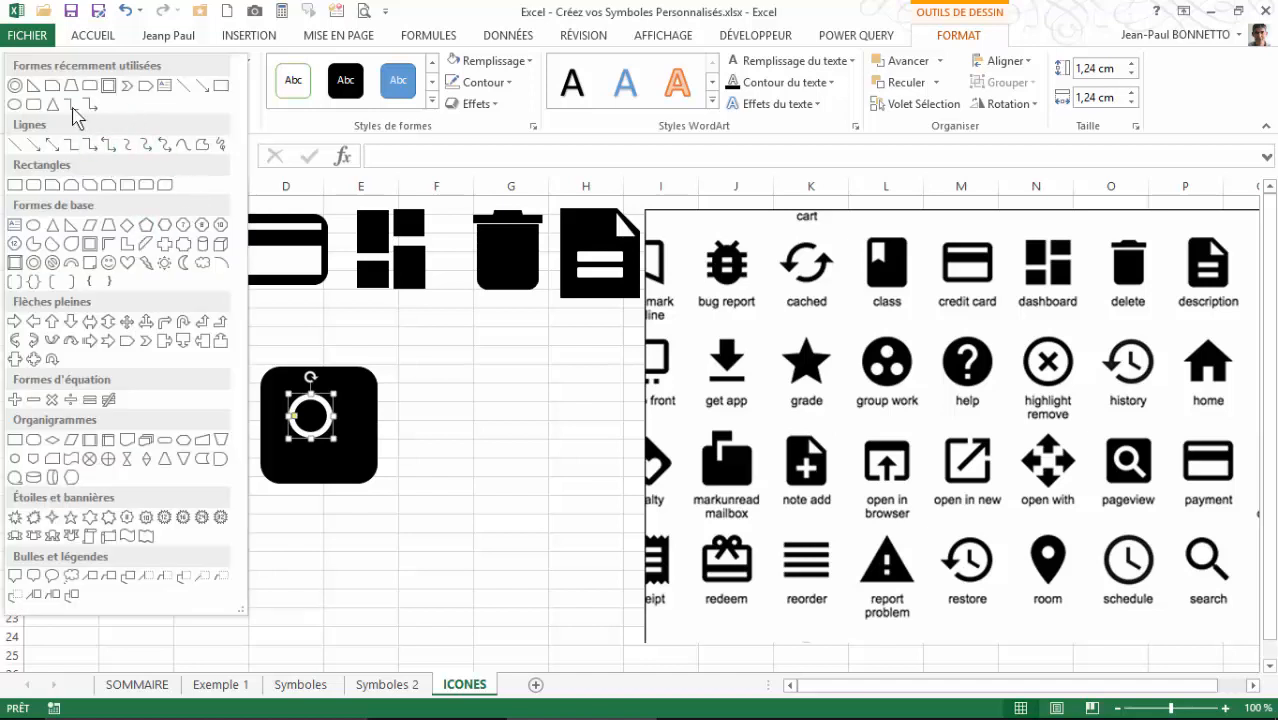
click(221, 86)
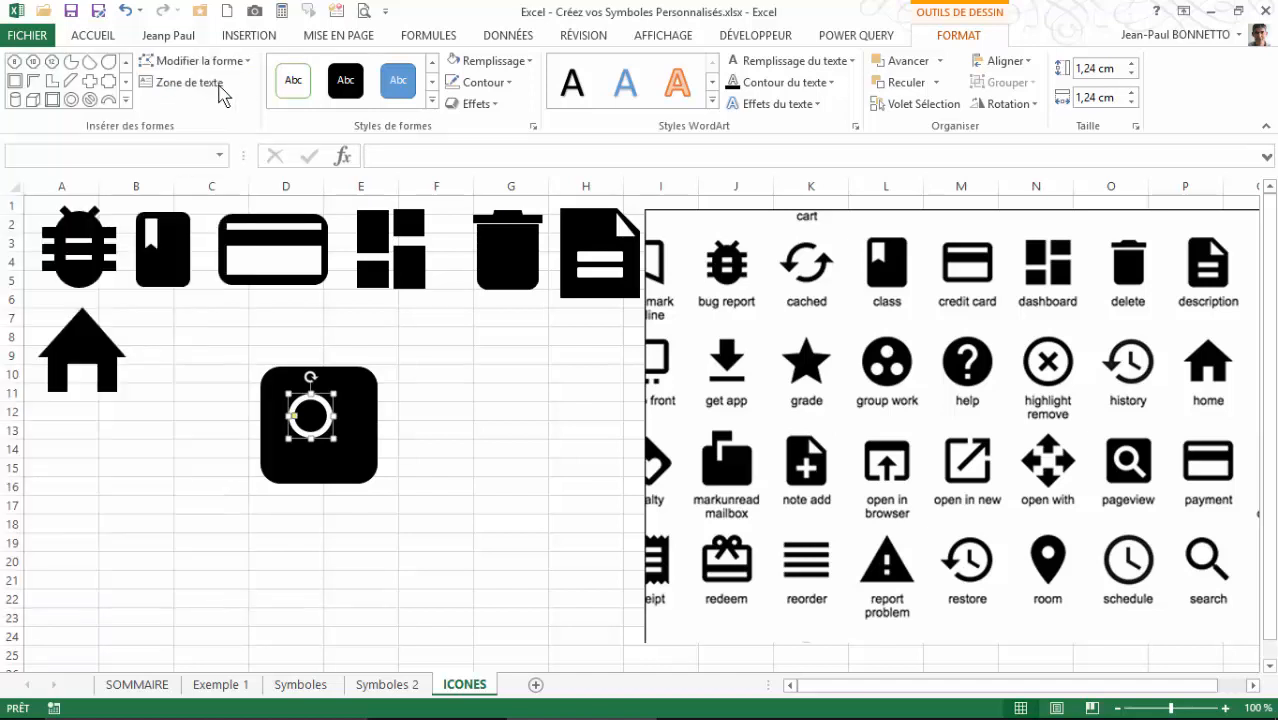
drag(448, 501, 473, 507)
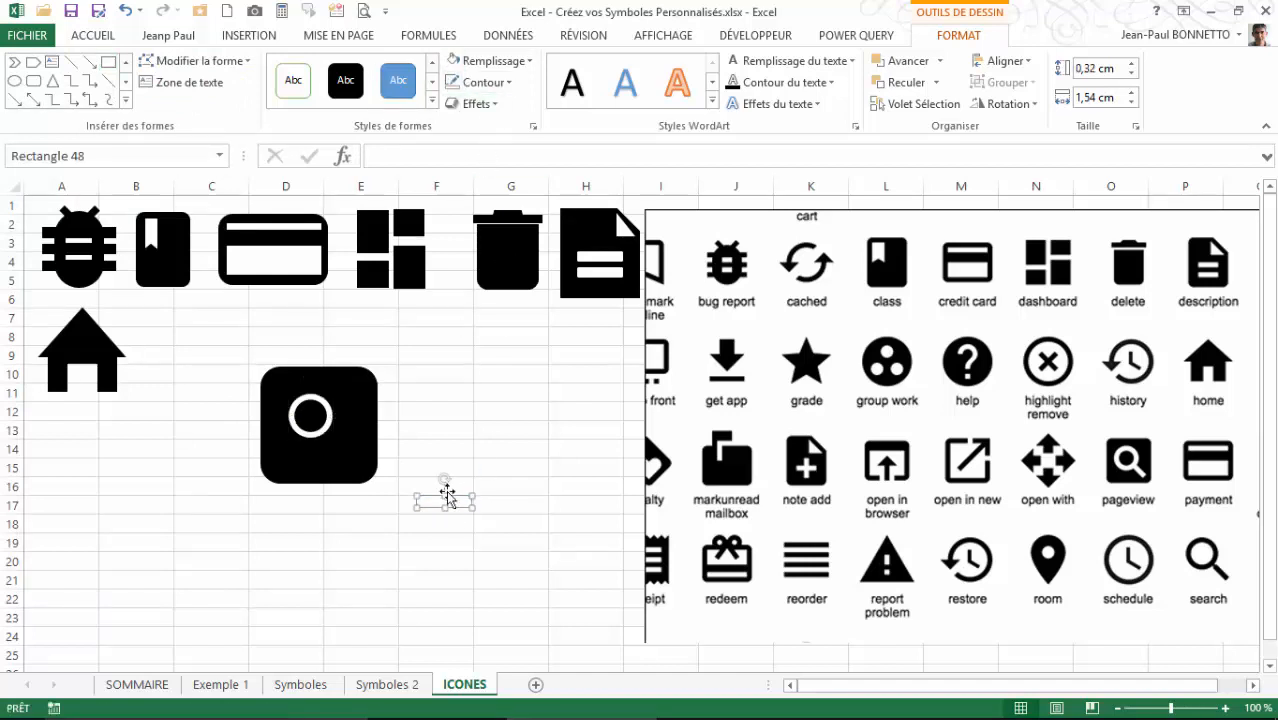
drag(447, 481, 352, 462)
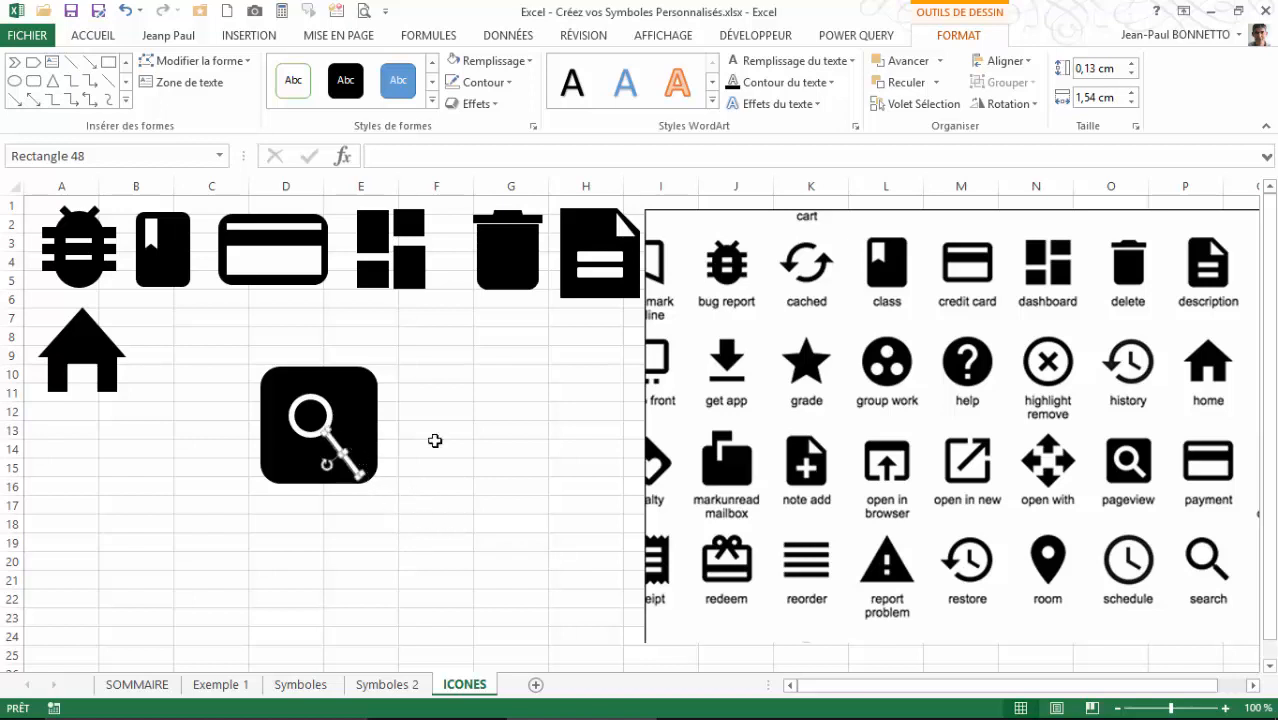
- Set the magnifier handle's height to 0.2 cm and width to 0.9 cm, and nudge it against the ring
click(1134, 64)
click(1134, 64)
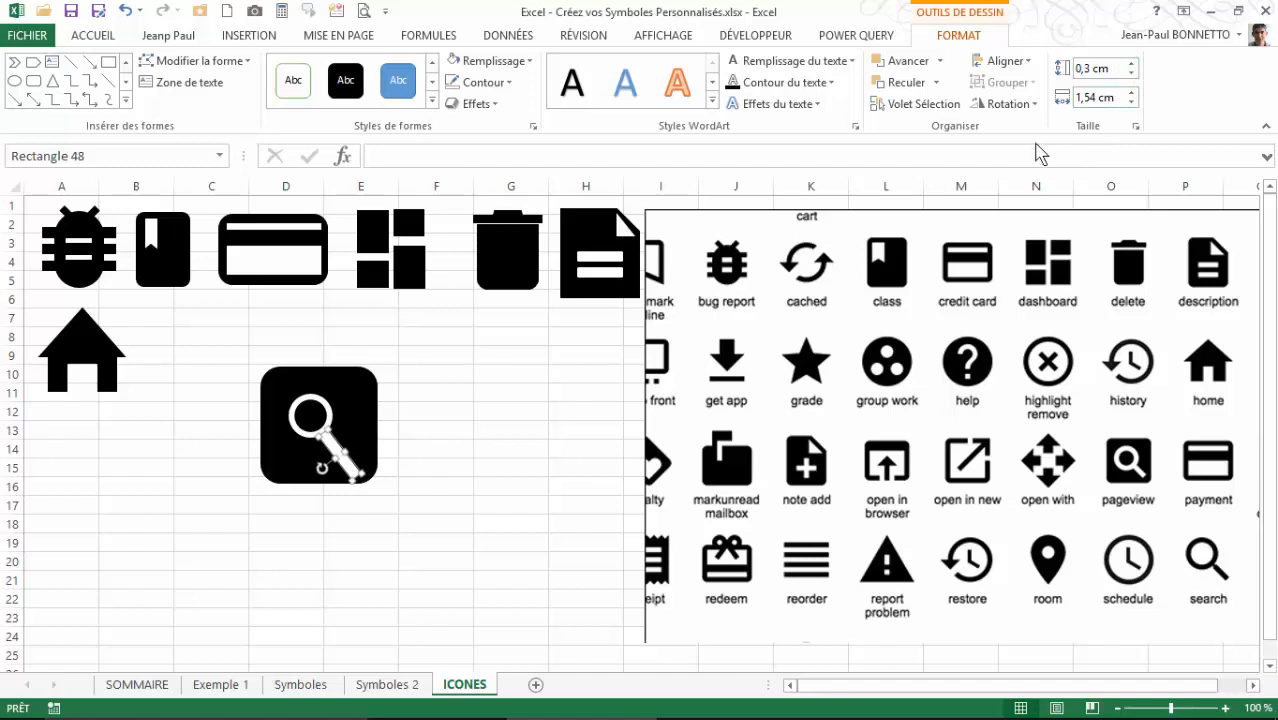
click(1131, 73)
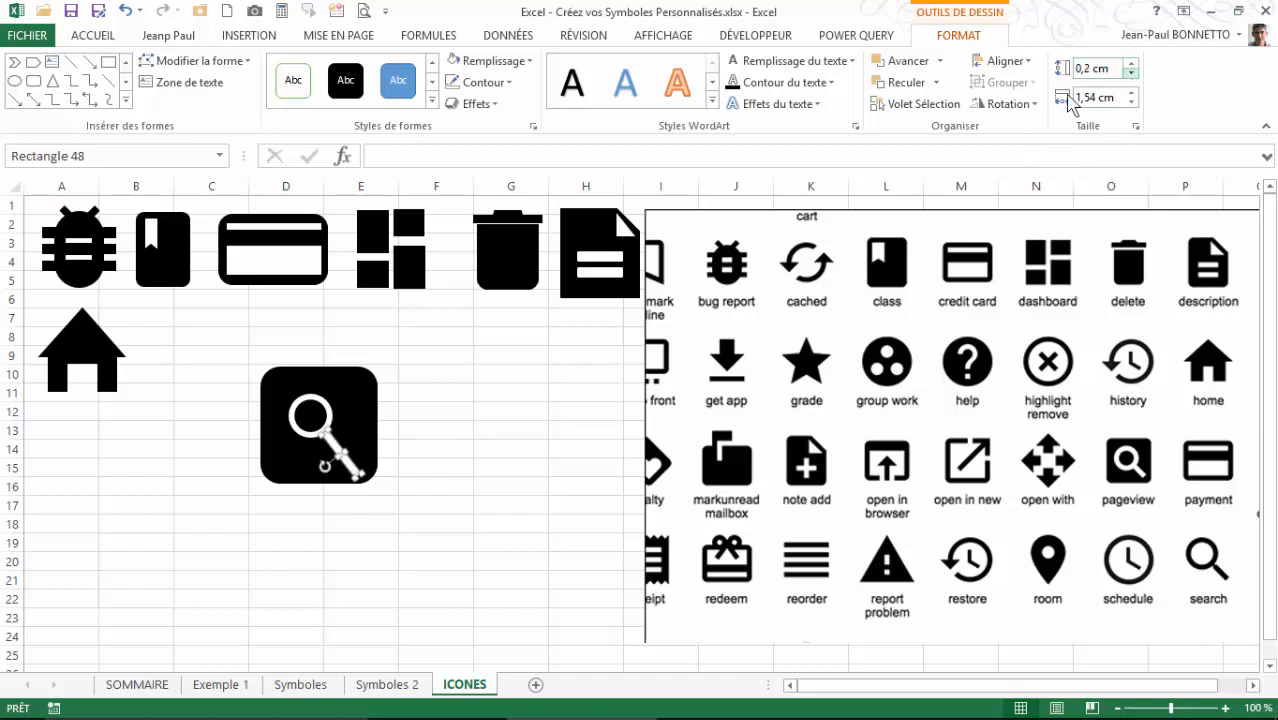
click(1131, 102)
click(1131, 102)
click(1131, 102)
click(1131, 102)
click(1131, 102)
click(1131, 102)
click(1131, 102)
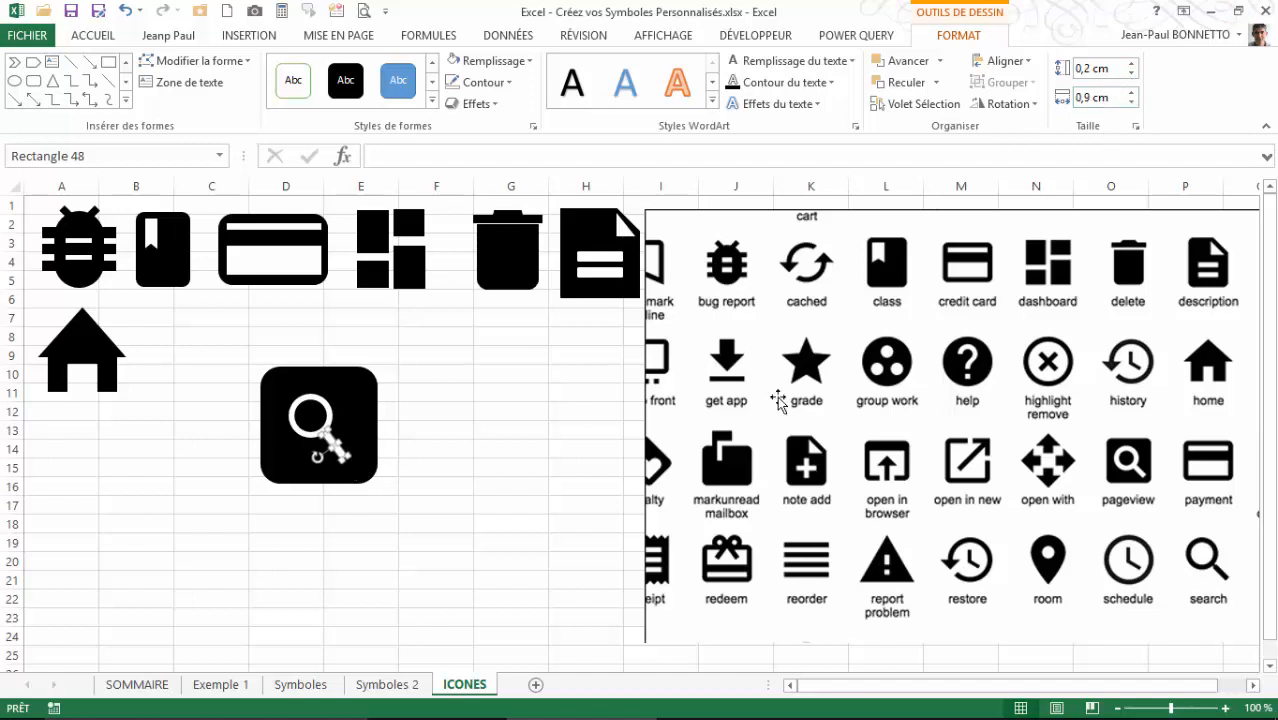
click(473, 528)
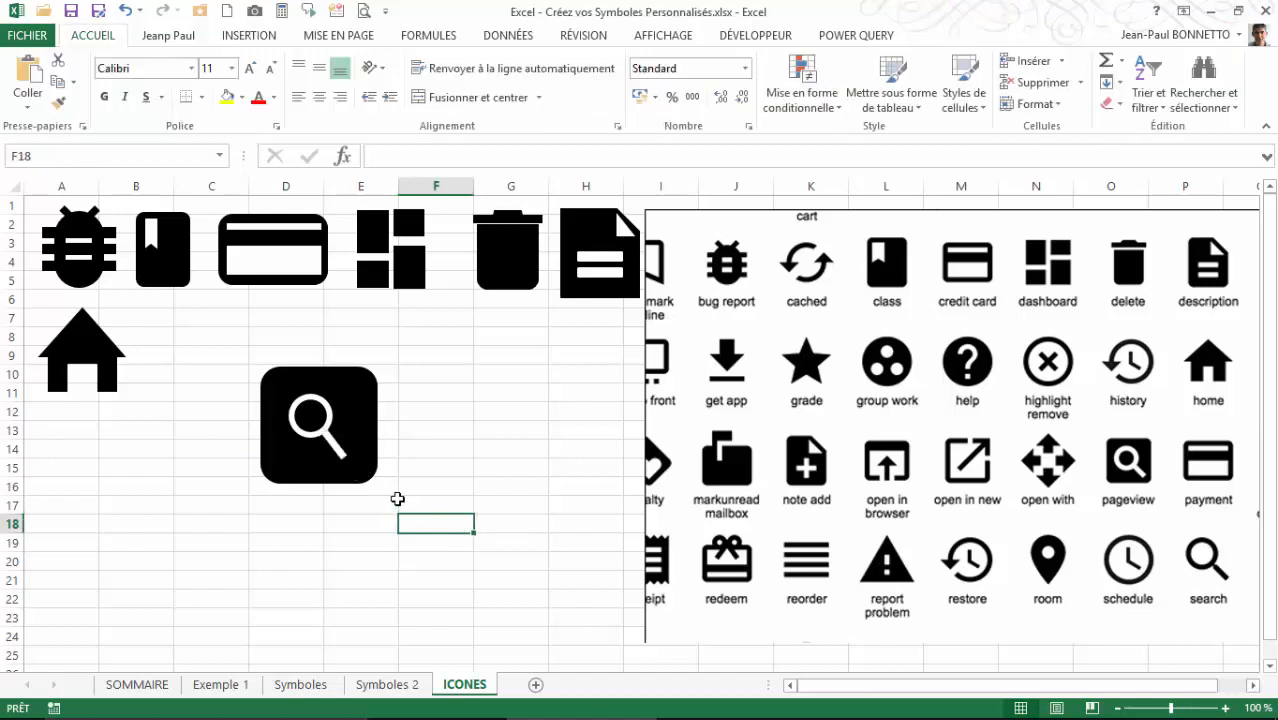
click(335, 450)
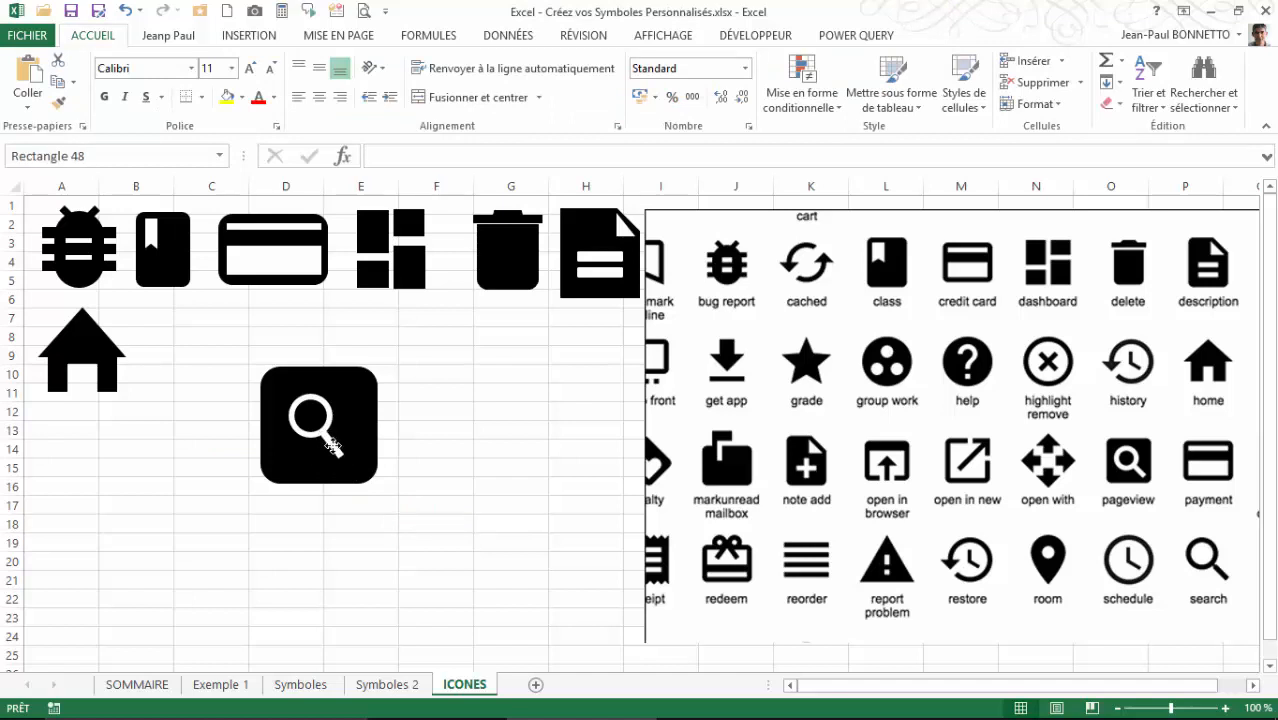
- Group the ring and handle, and center the magnifier horizontally and vertically on the black rounded square
click(333, 447)
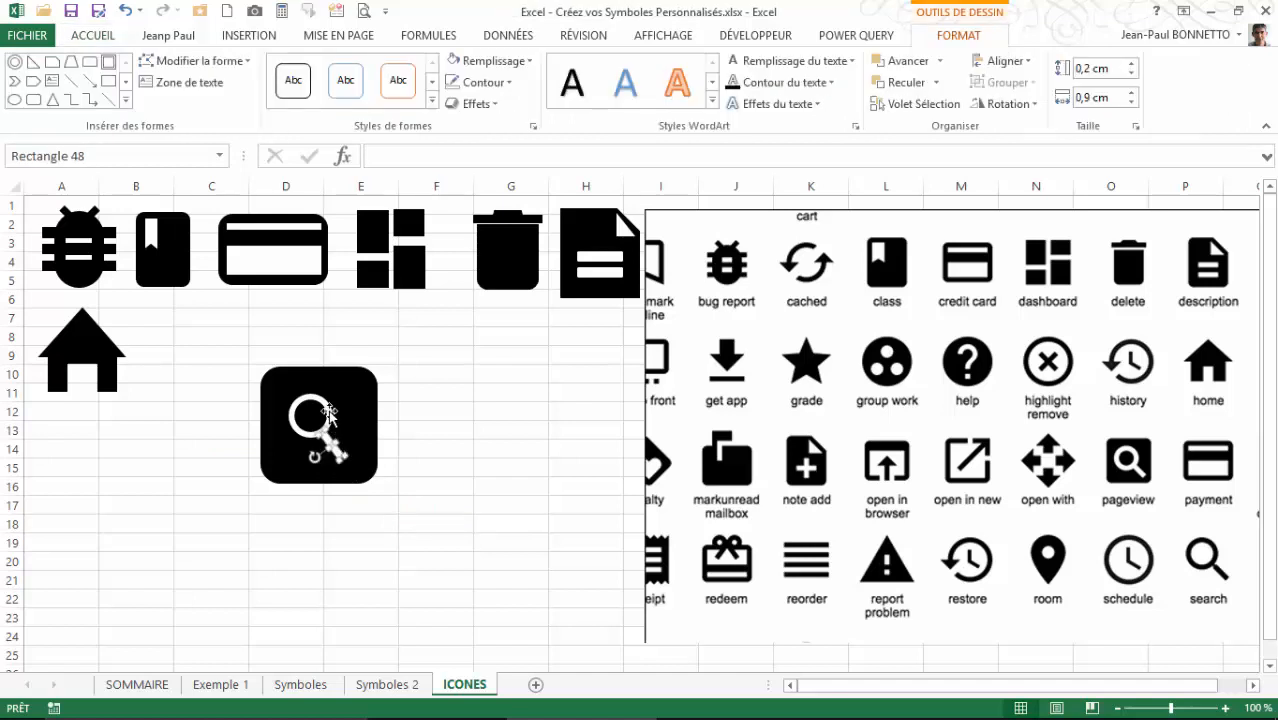
click(1007, 82)
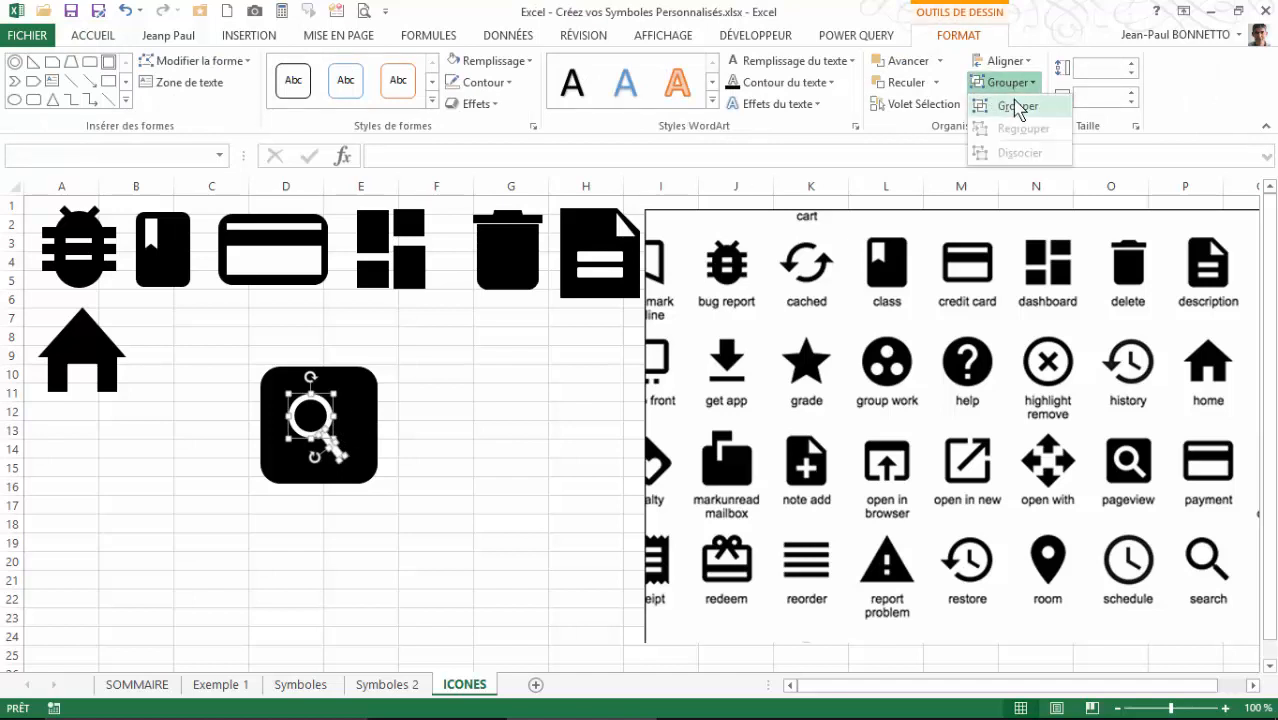
click(1010, 102)
shift+click(376, 404)
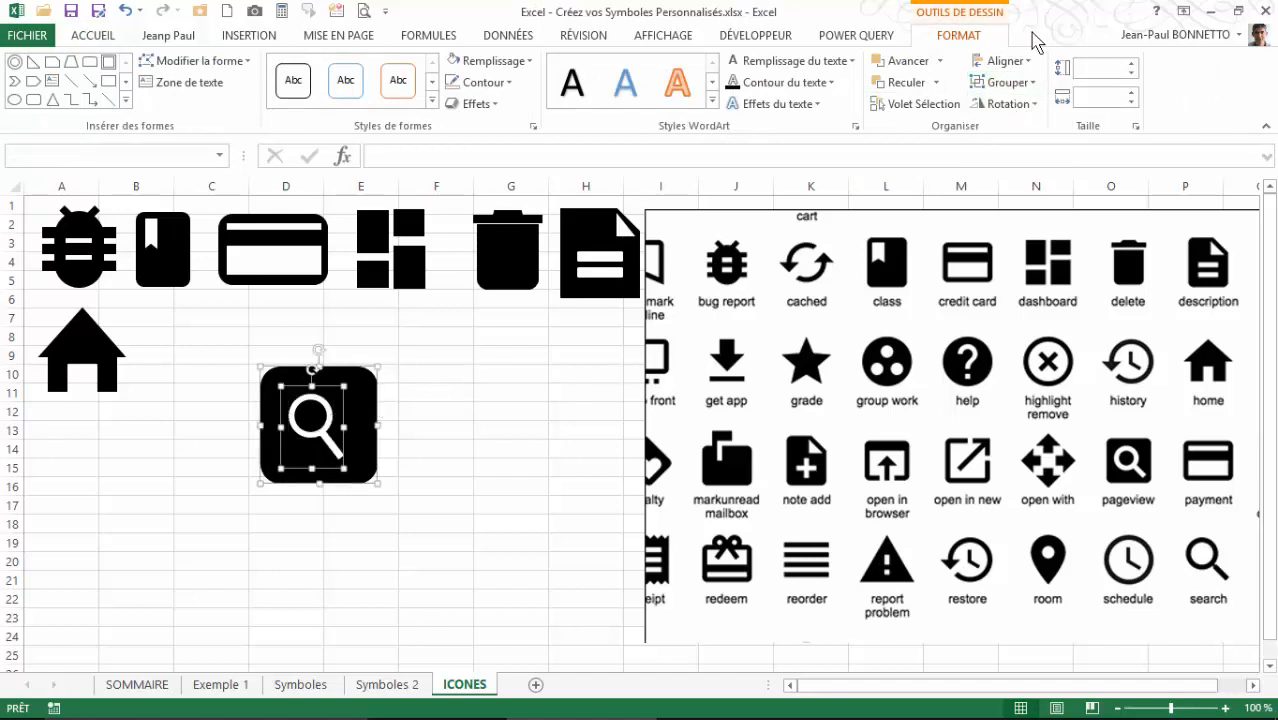
click(1005, 61)
click(1014, 107)
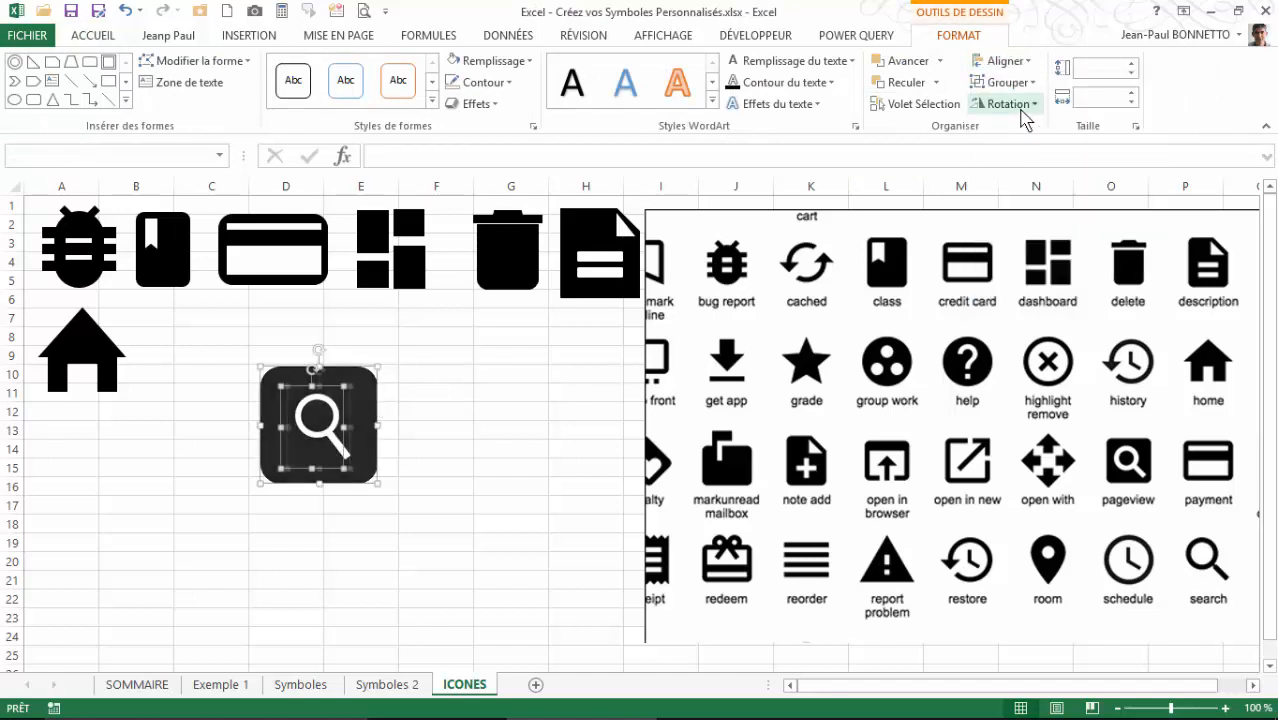
click(1005, 61)
click(1024, 178)
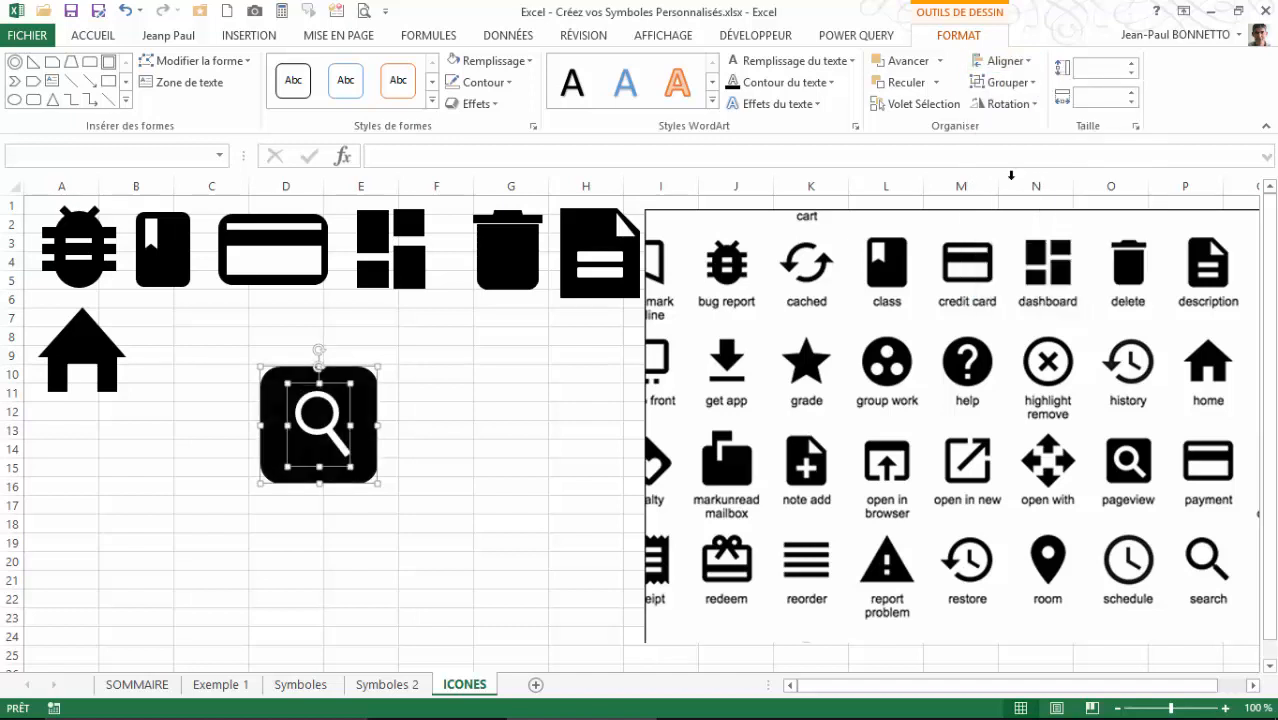
- Group the magnifier with its square, and shrink the icon to about 2.3 × 2.3 cm beside the house
click(1005, 82)
click(1020, 118)
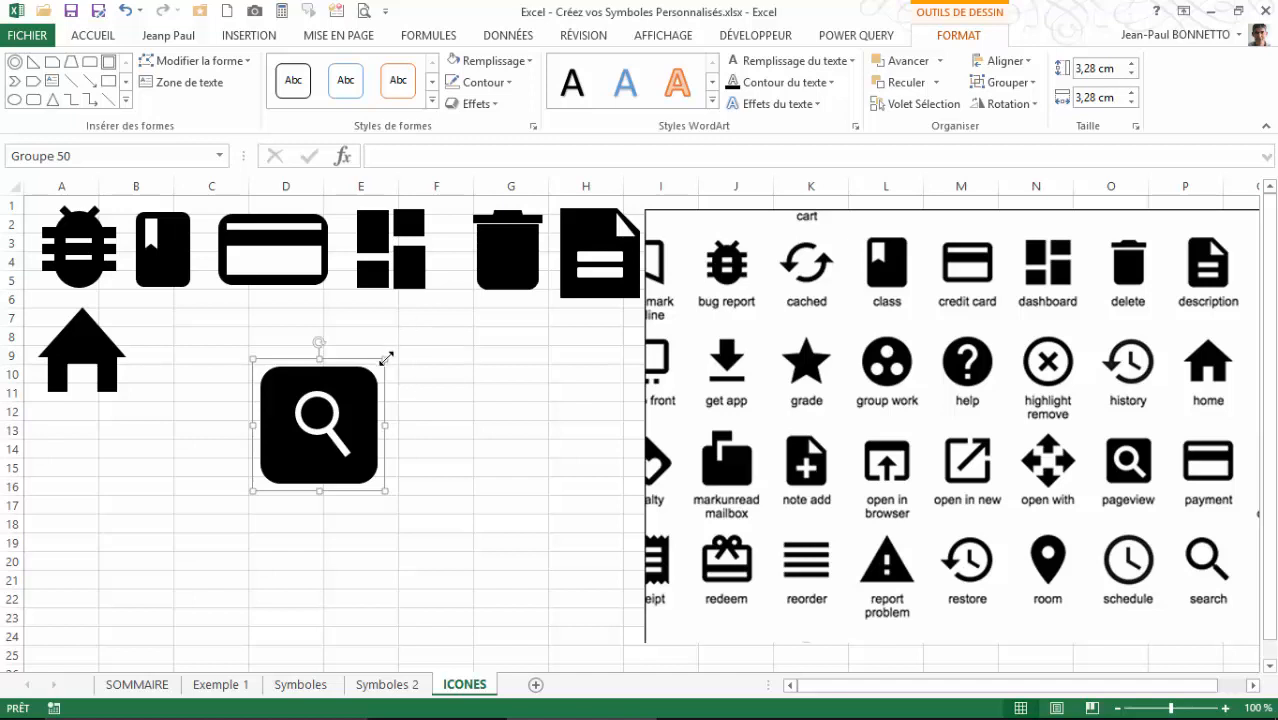
drag(381, 362, 345, 403)
drag(313, 475, 203, 399)
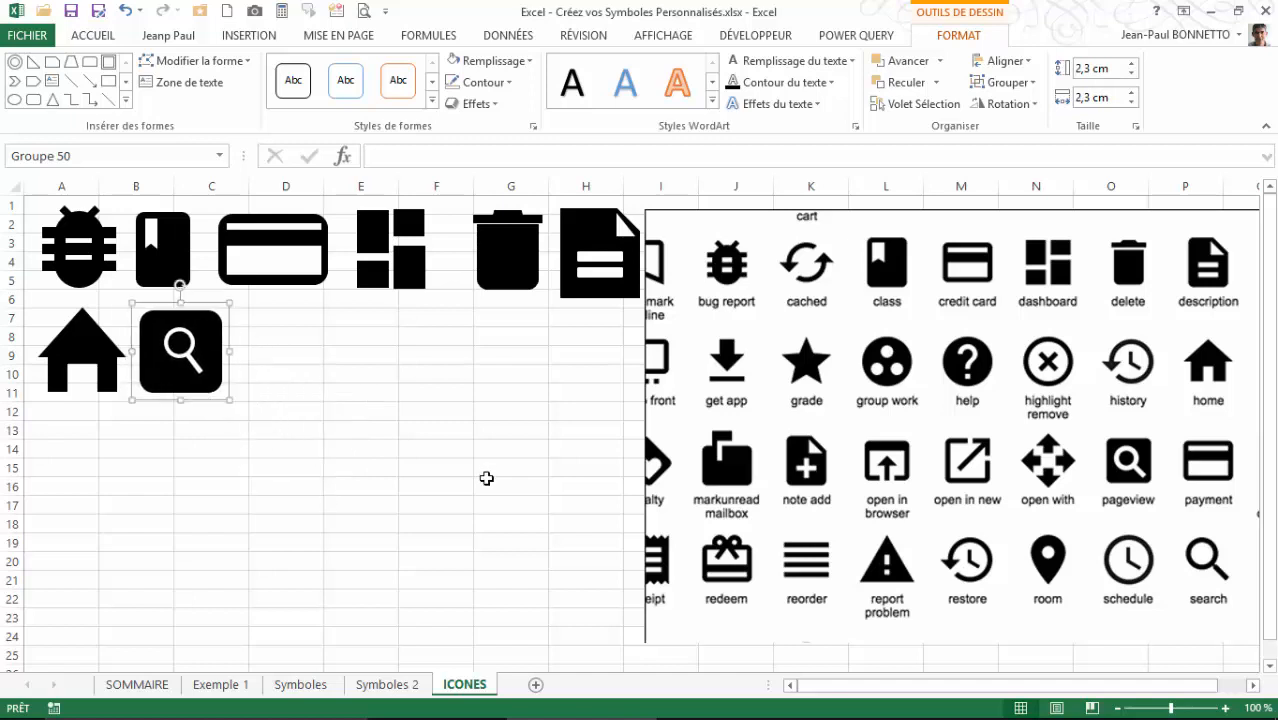
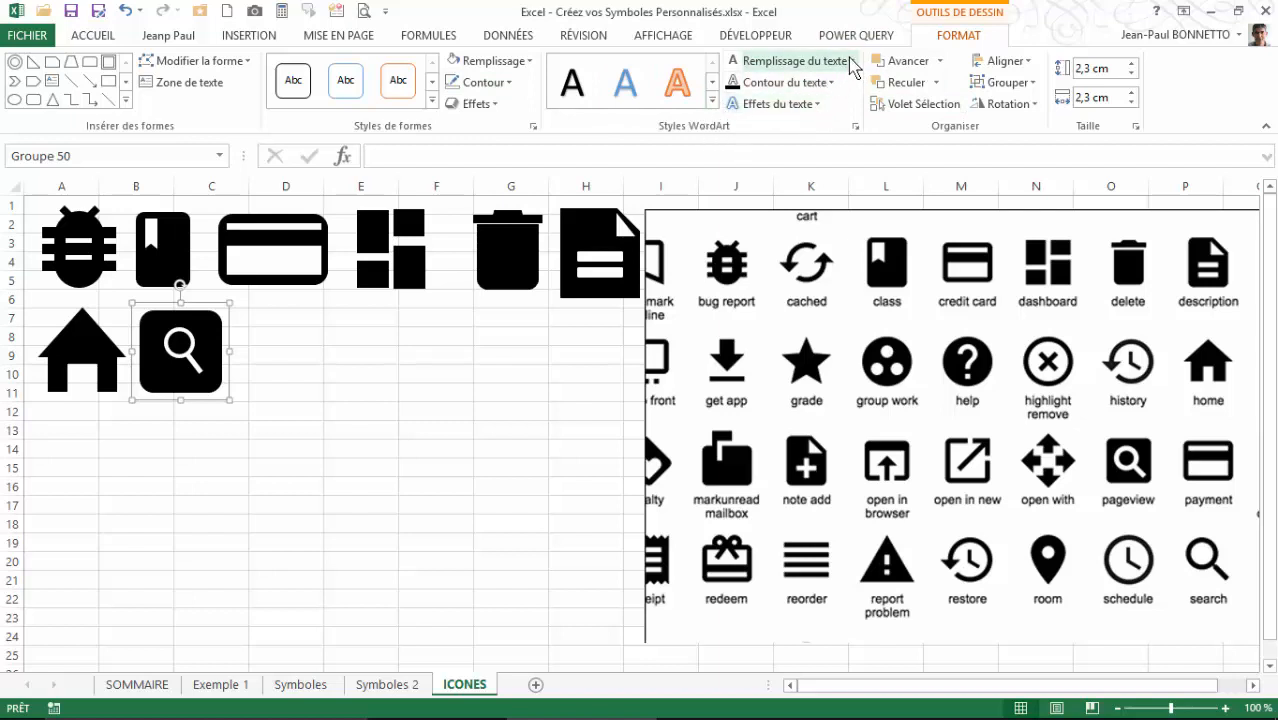
click(53, 81)
mouse_move(374, 410)
mouse_down()
mouse_move(404, 419)
mouse_move(389, 403)
mouse_up()
key(Escape)
key(Delete)
- Insert a black WordArt question mark about 2.61 × 1.4 cm and move it to the empty cells around F10:F14
click(247, 38)
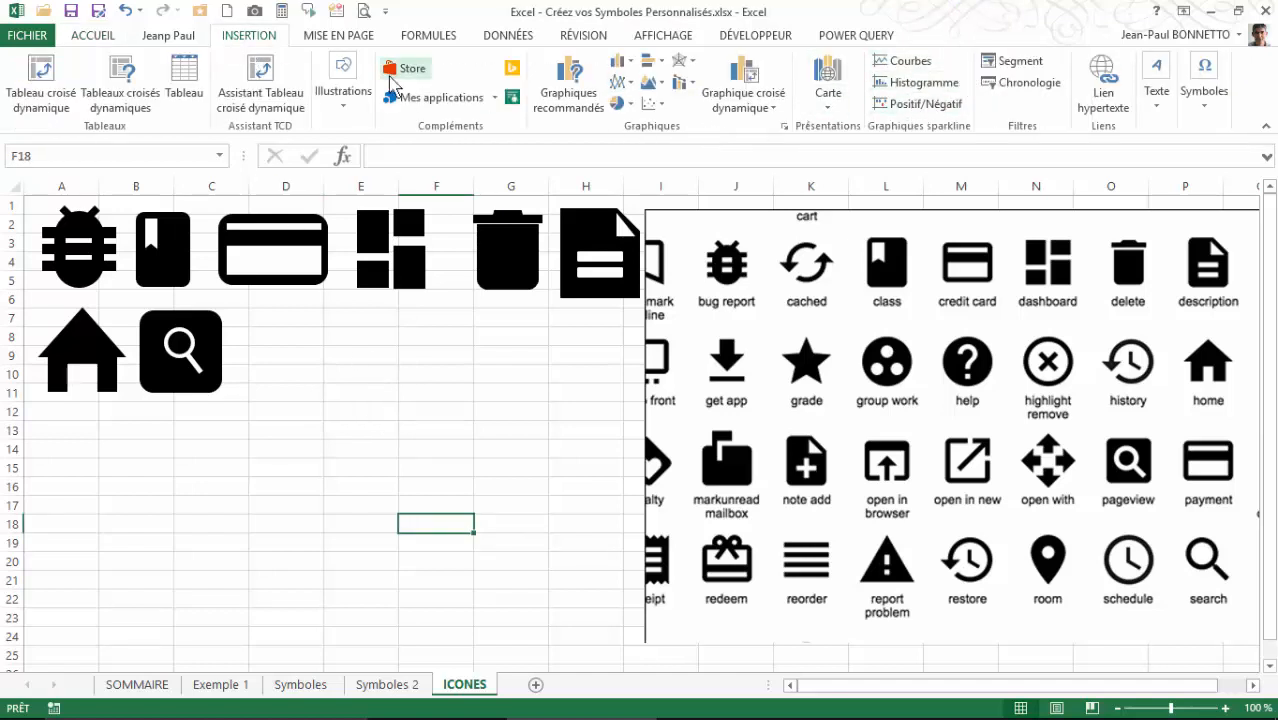
click(1156, 95)
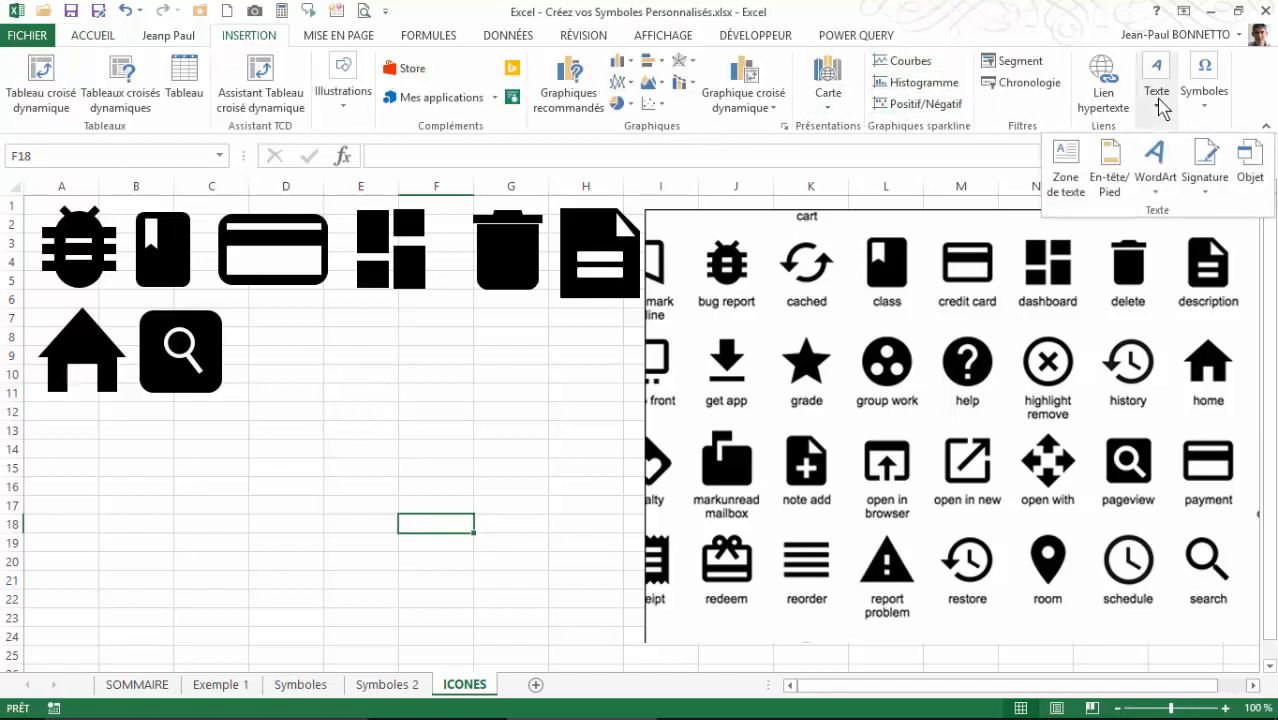
click(1156, 172)
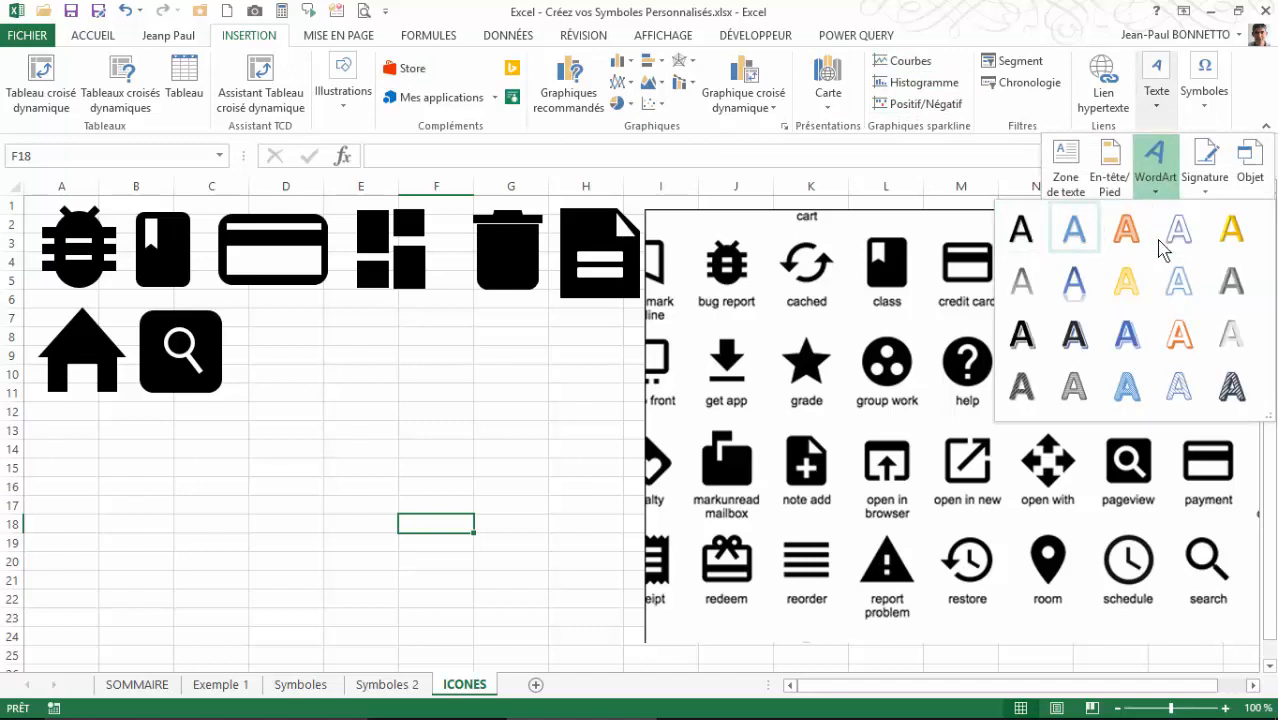
key(Escape)
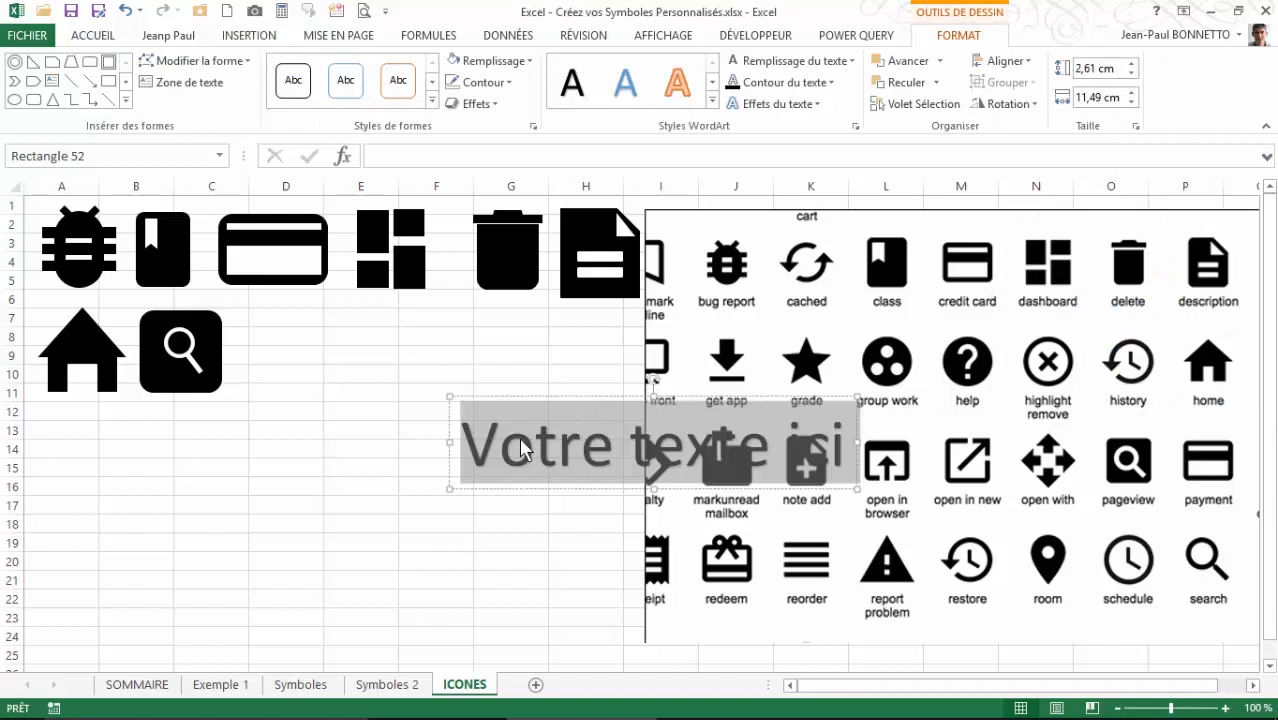
key(Delete)
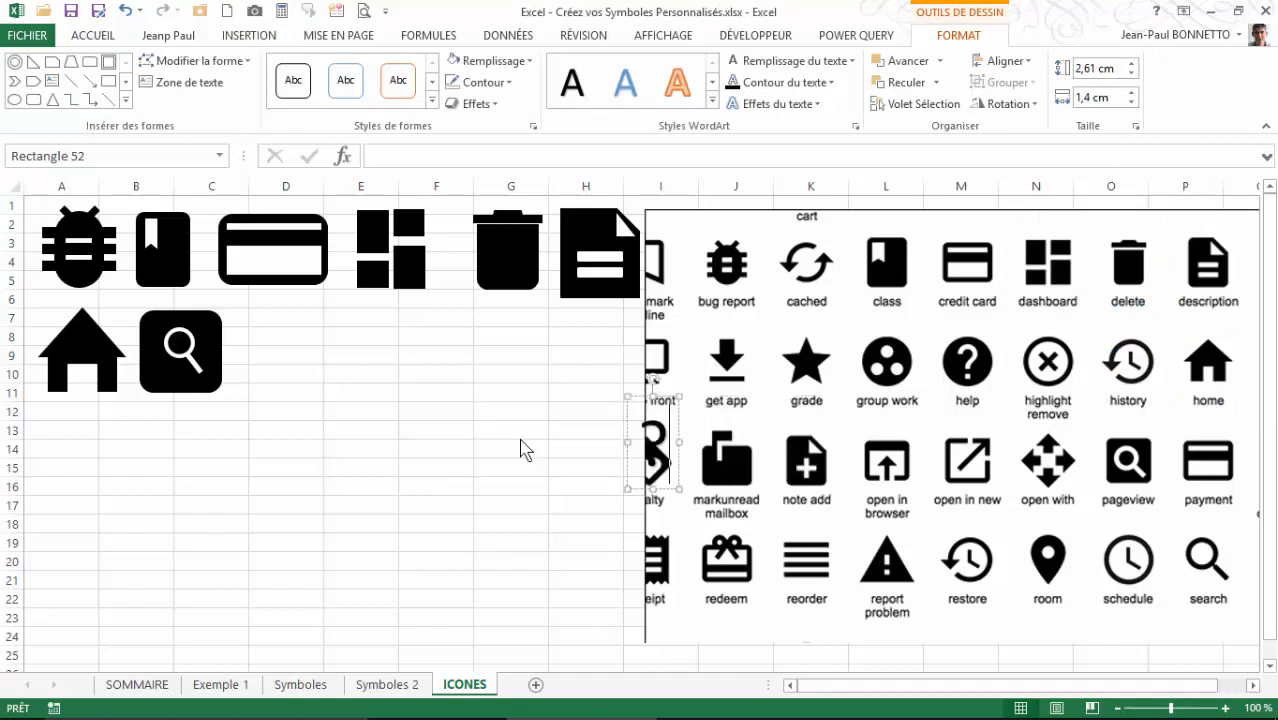
drag(640, 492, 410, 475)
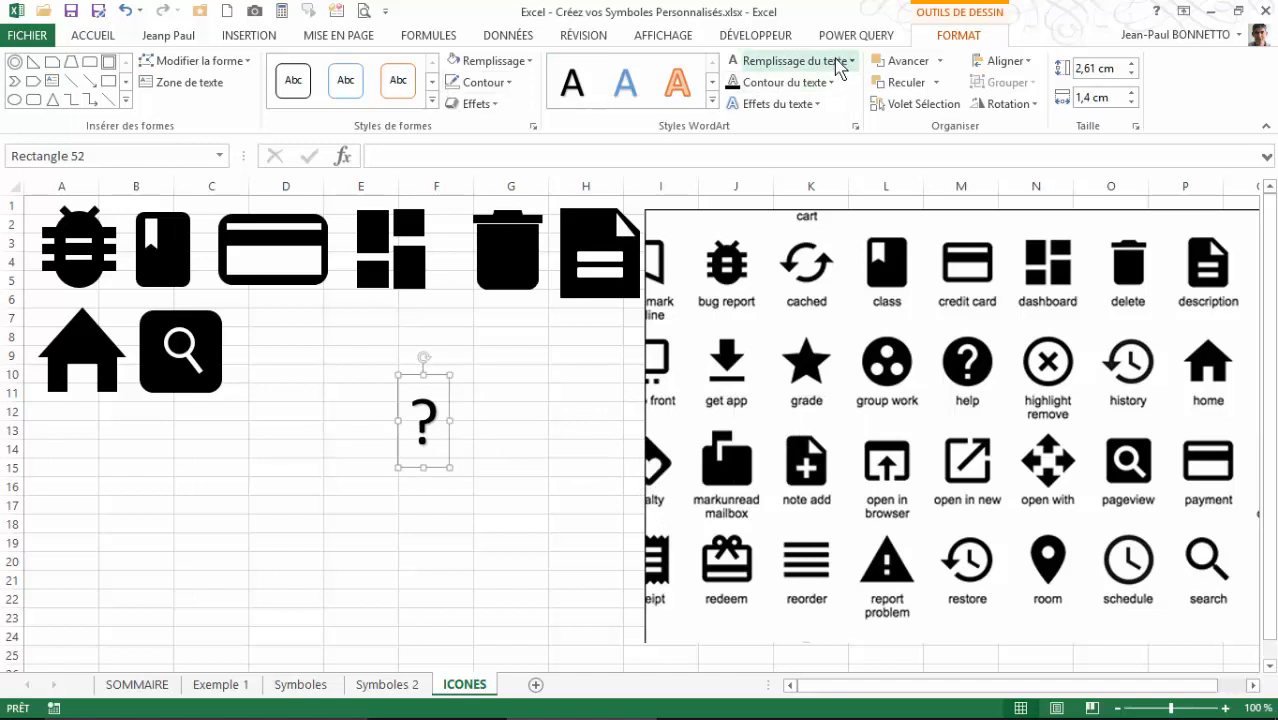
- Fill the WordArt question mark with white and move it slightly down and to the left, around E12:E16
click(853, 61)
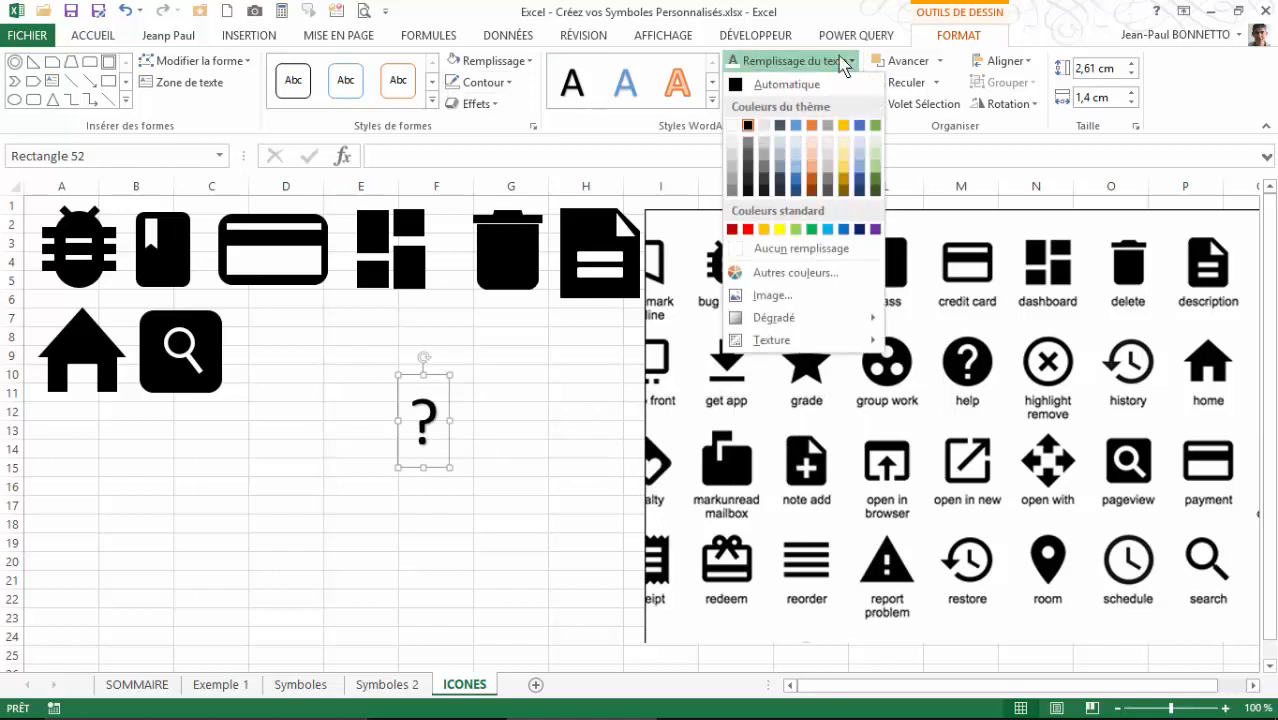
click(733, 126)
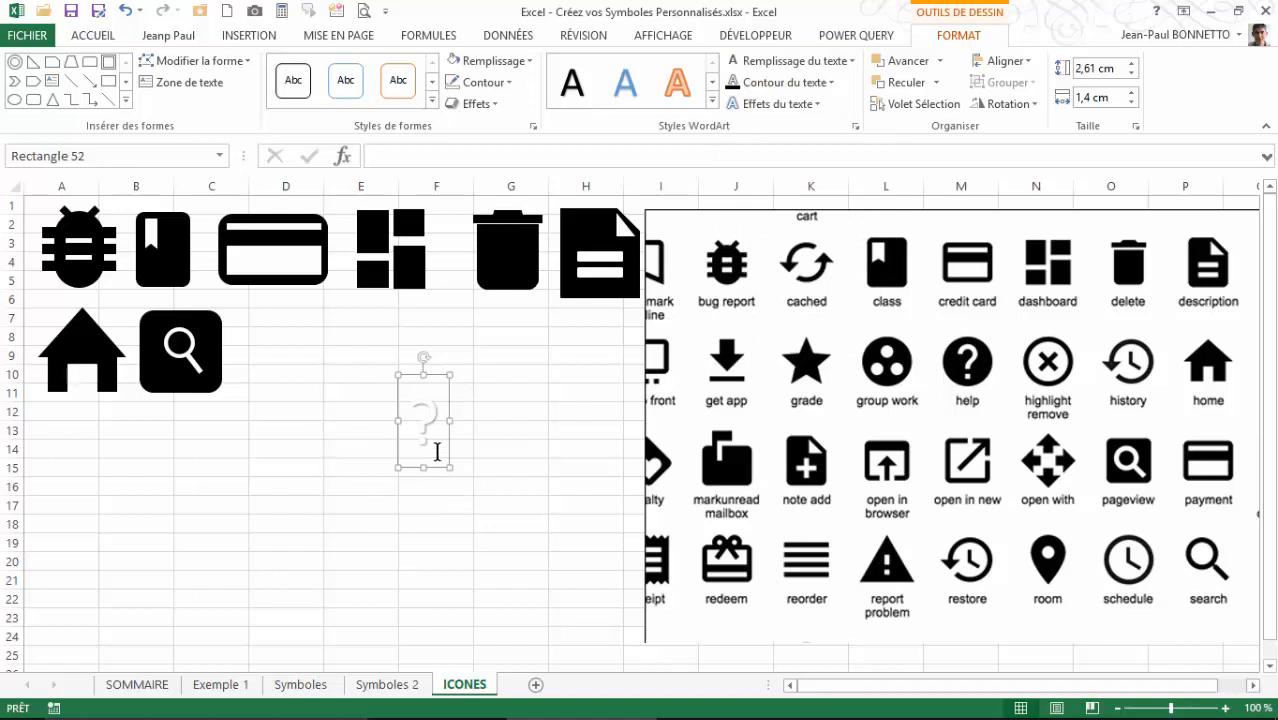
drag(438, 472, 399, 490)
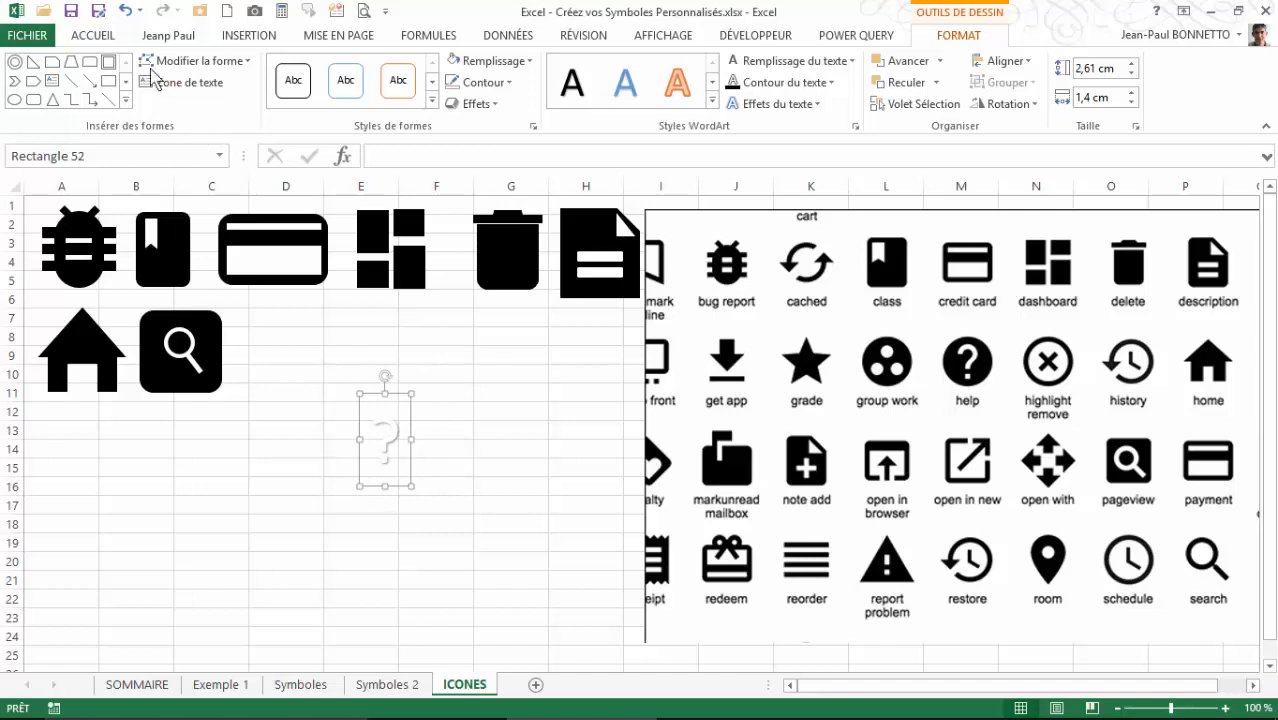
- Draw a black circle about 3 cm across around D10:E15 and place the question mark in front, over the circle
click(14, 100)
drag(292, 369, 378, 411)
click(335, 90)
click(913, 63)
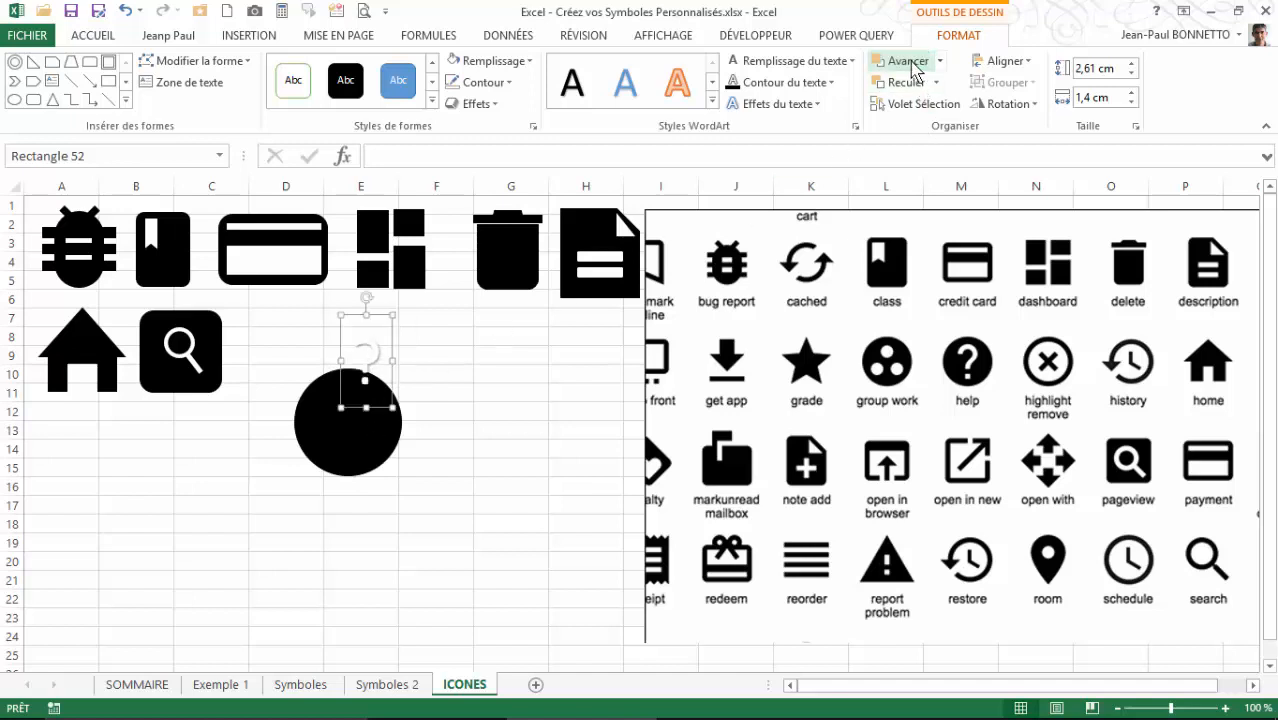
drag(374, 408, 362, 457)
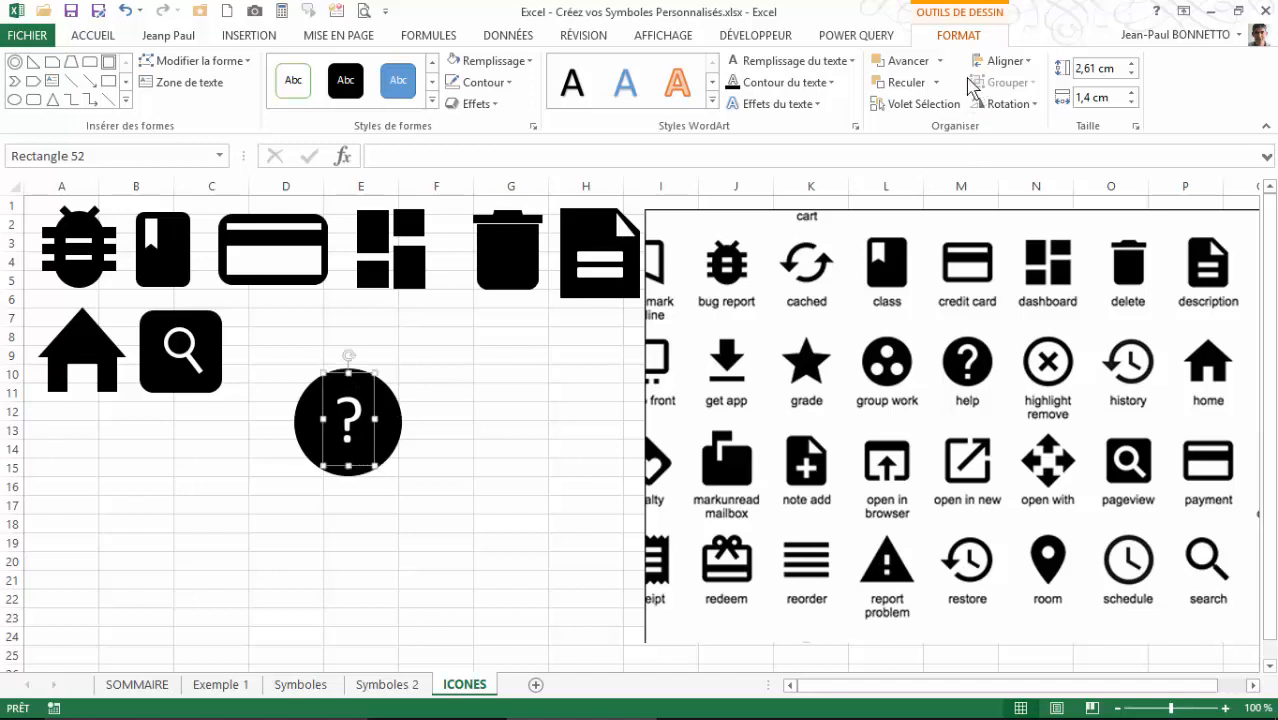
- Make the question mark bold and set its font size to 60
click(100, 40)
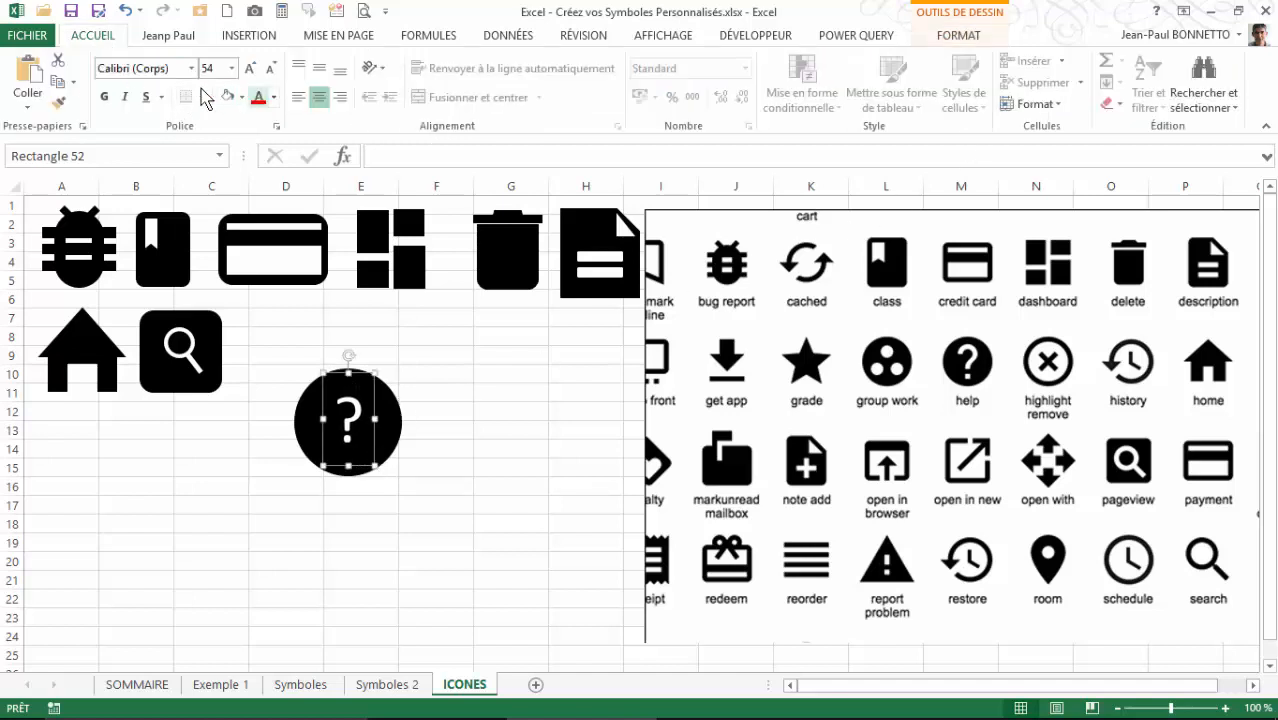
click(104, 96)
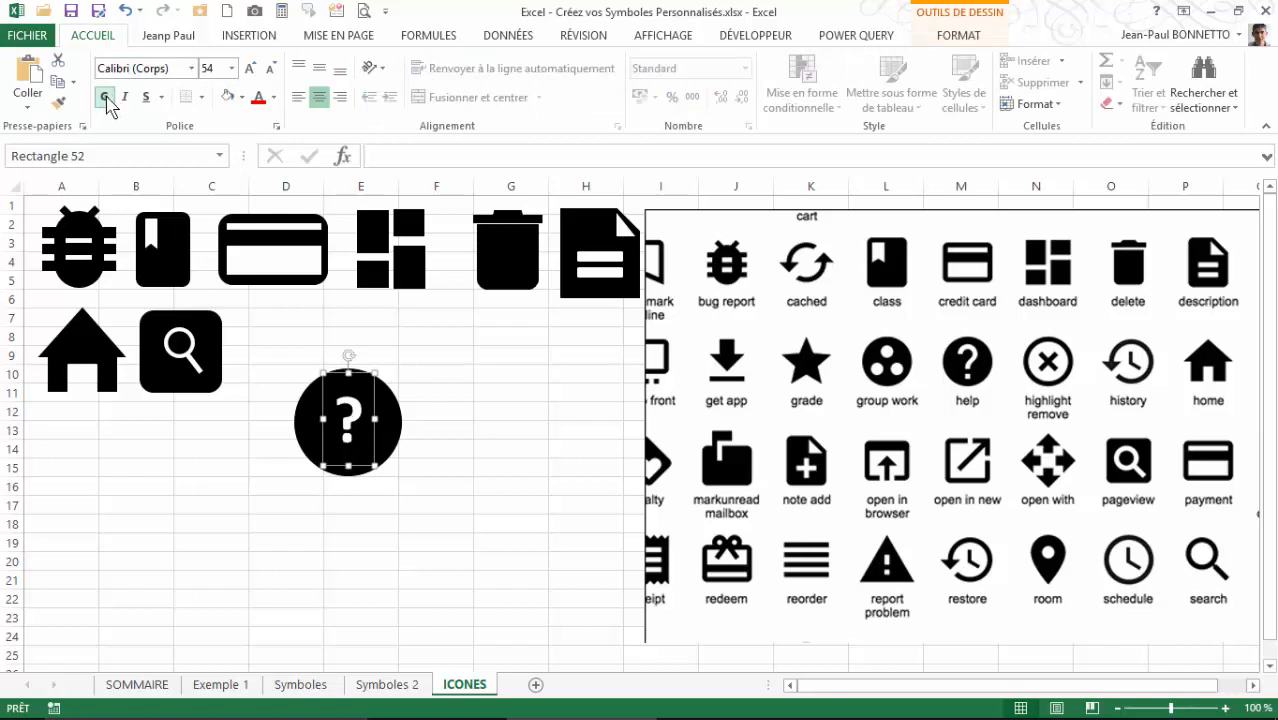
click(248, 68)
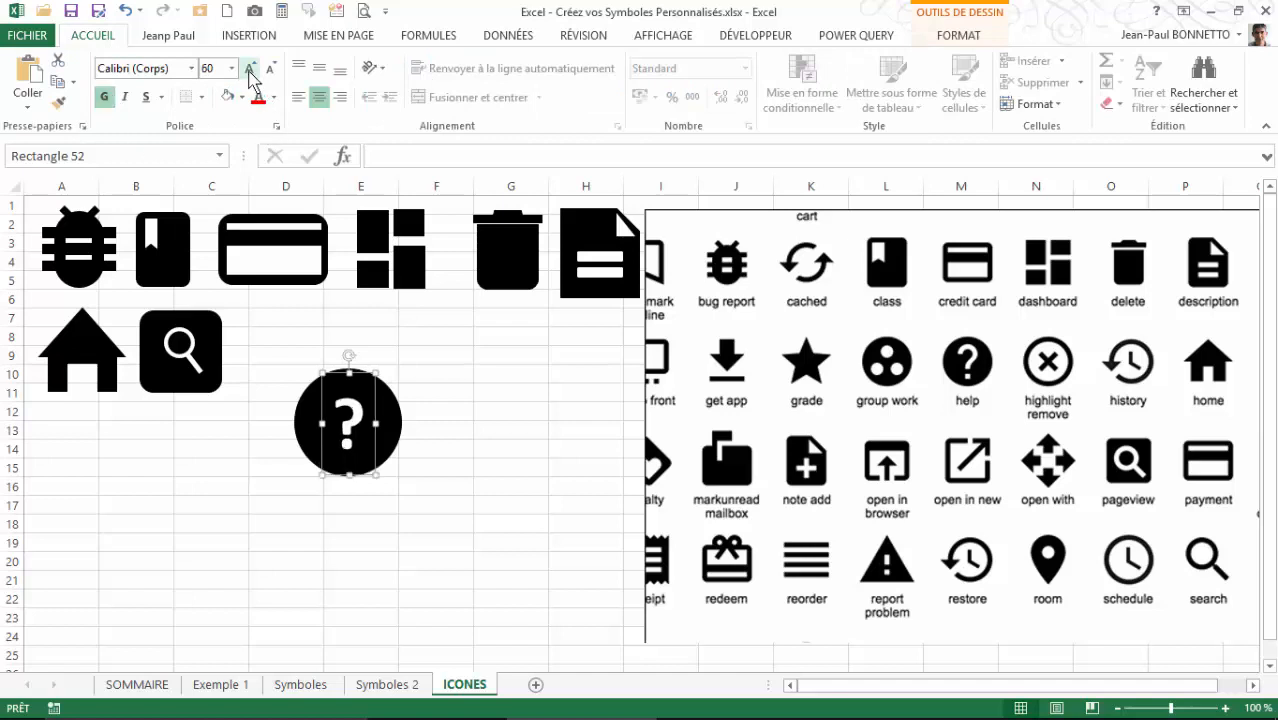
- Center the question mark horizontally and vertically on the black circle
click(400, 438)
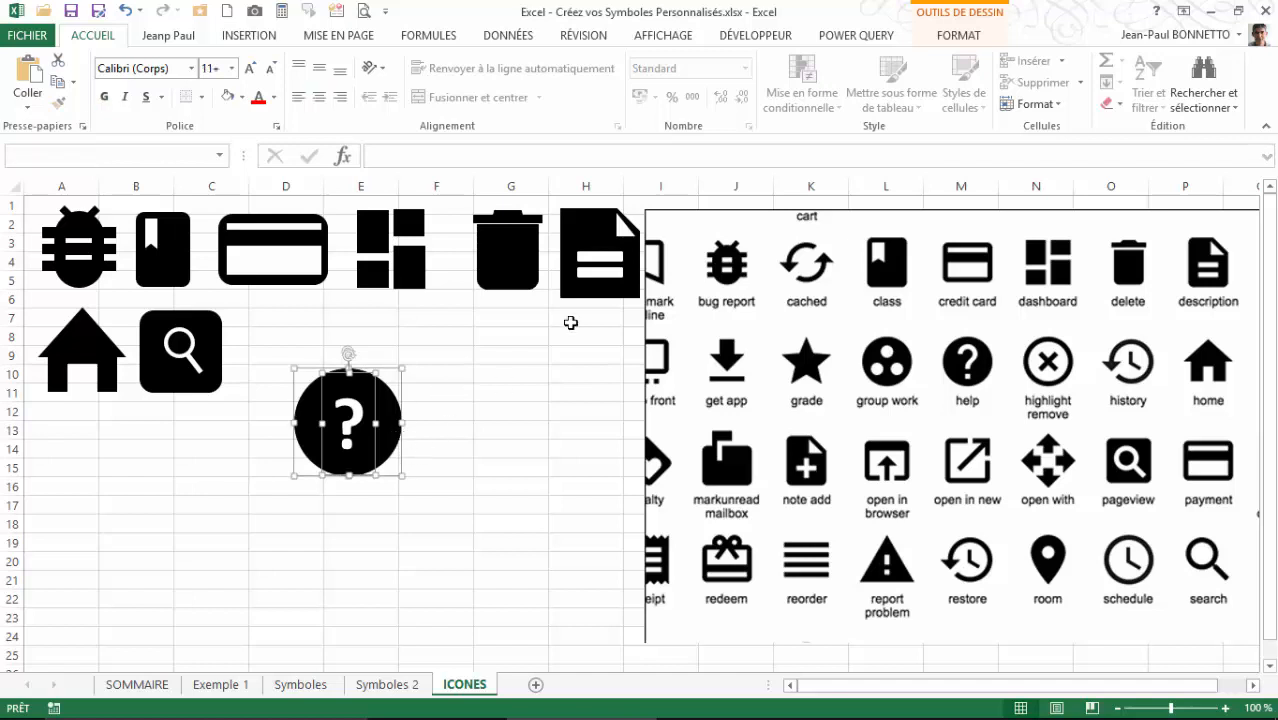
click(952, 36)
click(1002, 62)
click(1015, 106)
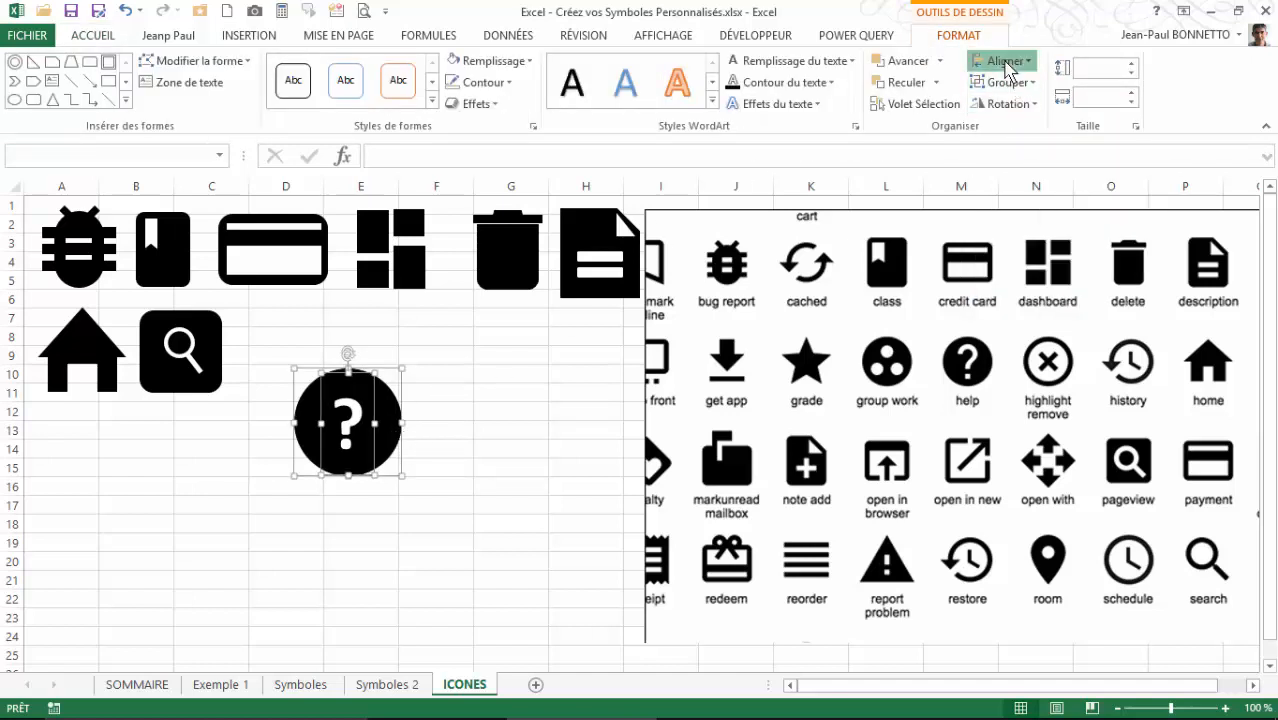
click(1003, 62)
click(1035, 176)
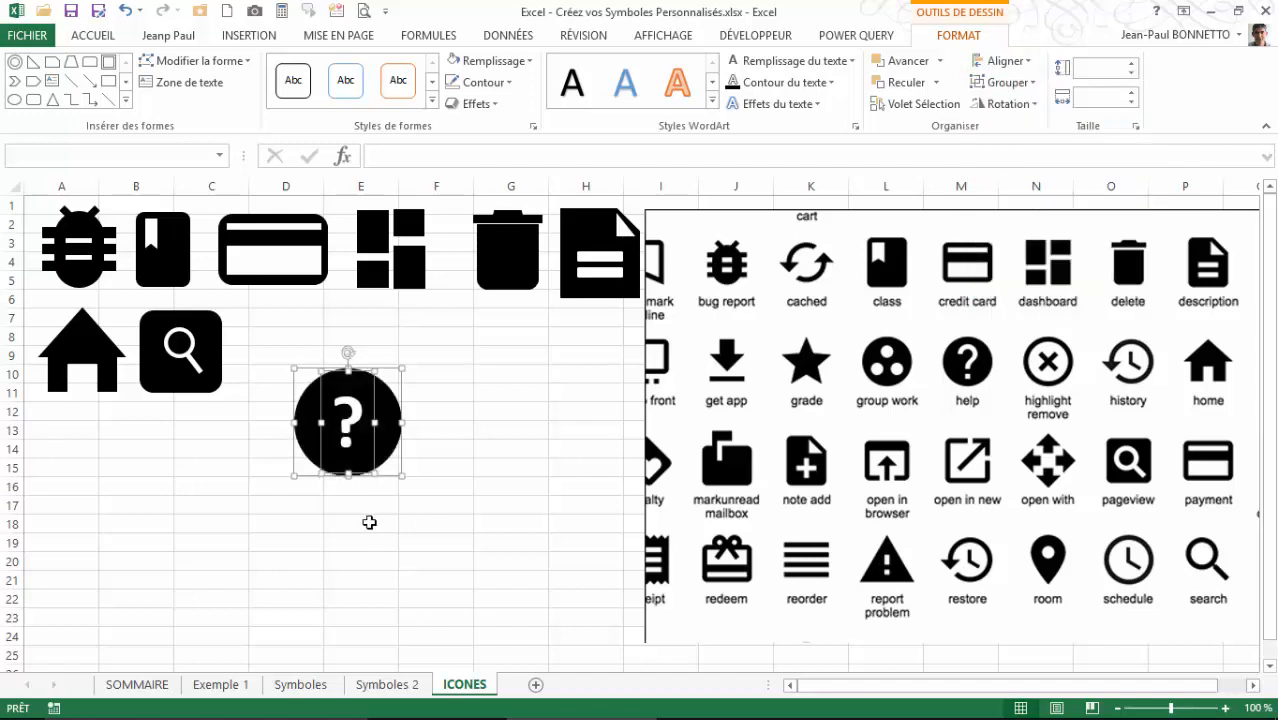
- Group the question mark with its circle, shrink the icon to about 2.75 × 2.75 cm and place it beside the magnifier icon
click(1005, 82)
click(1010, 120)
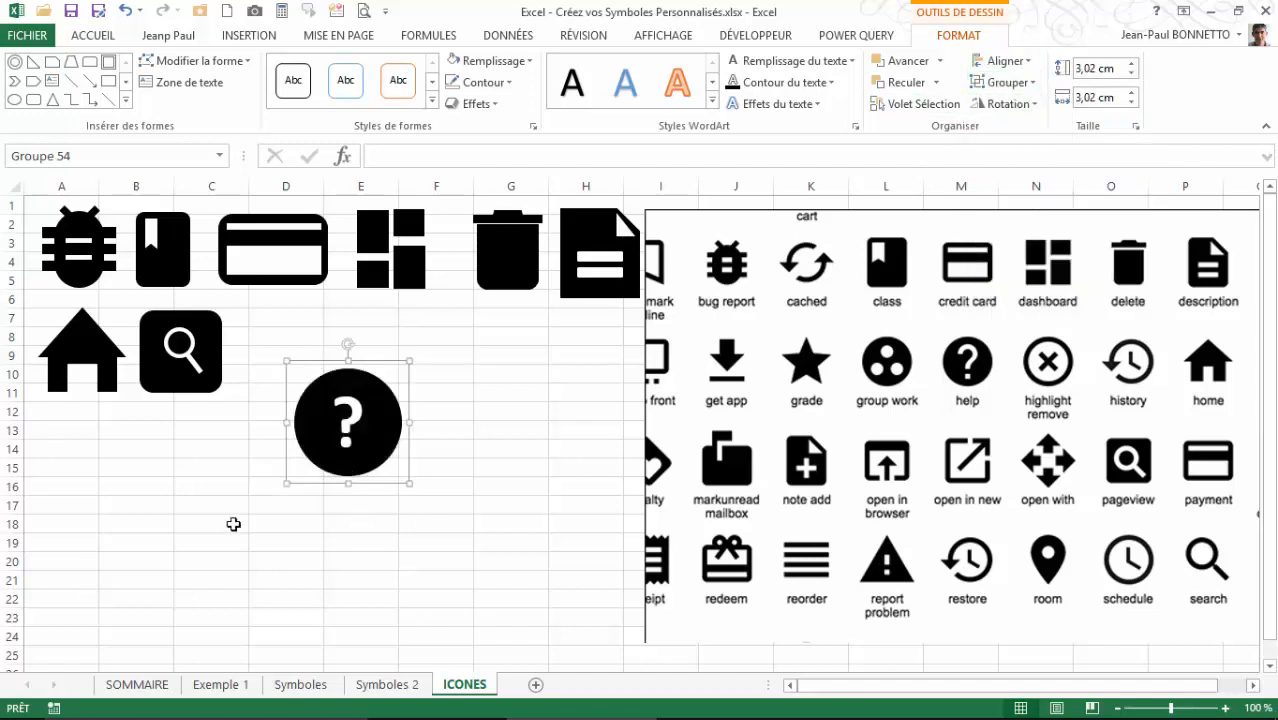
drag(407, 483, 332, 409)
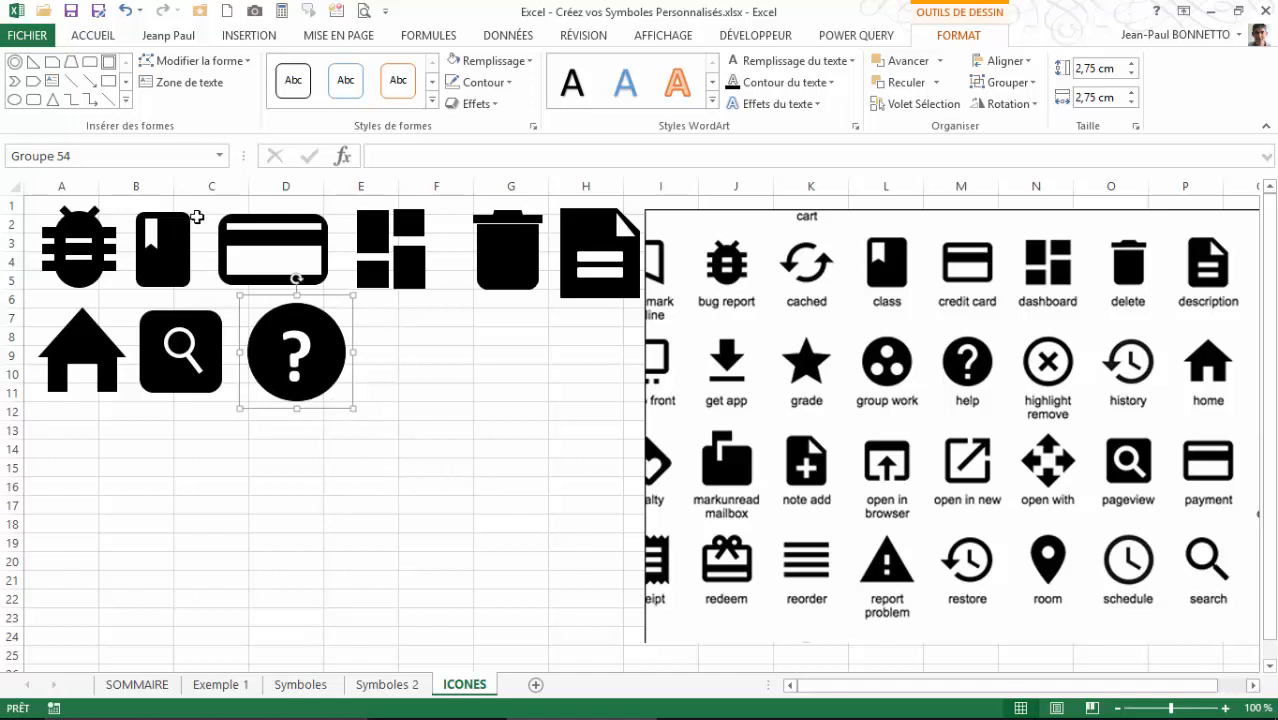
- Draw a down arrow about 1.8 cm high and 1.61 cm wide around F12:F15, shorten its head, and apply the black style
click(126, 103)
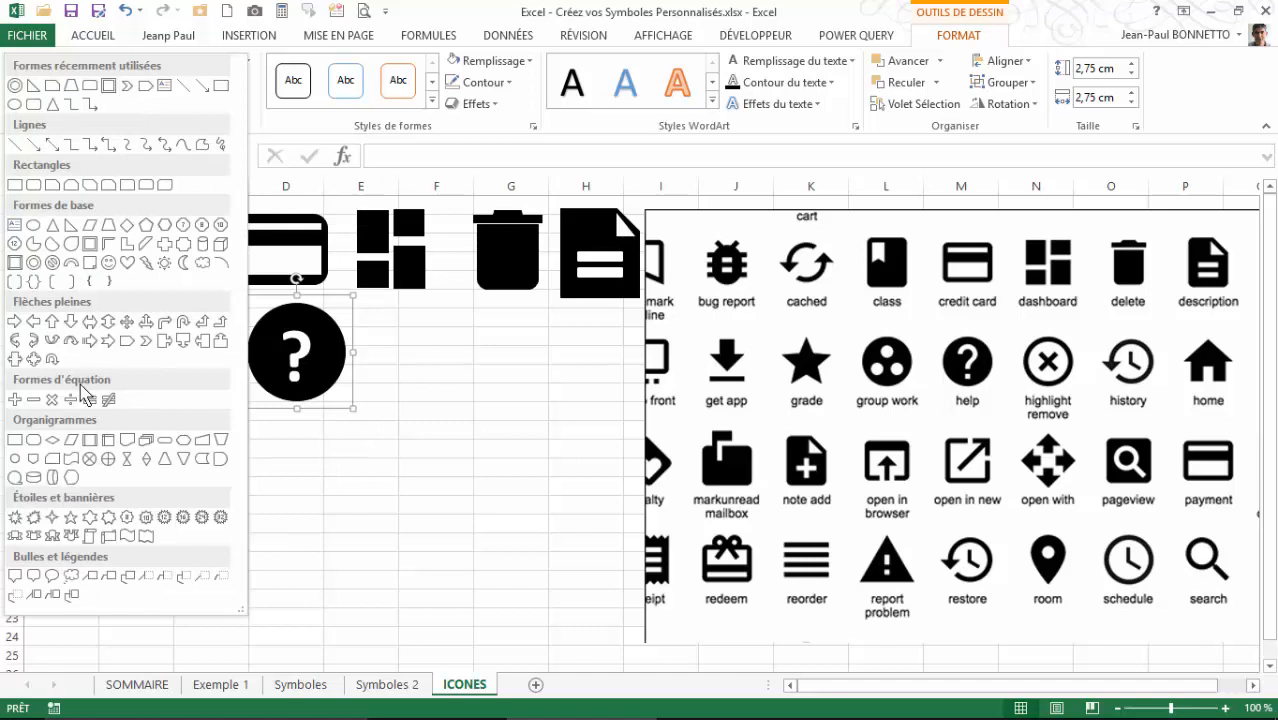
click(70, 322)
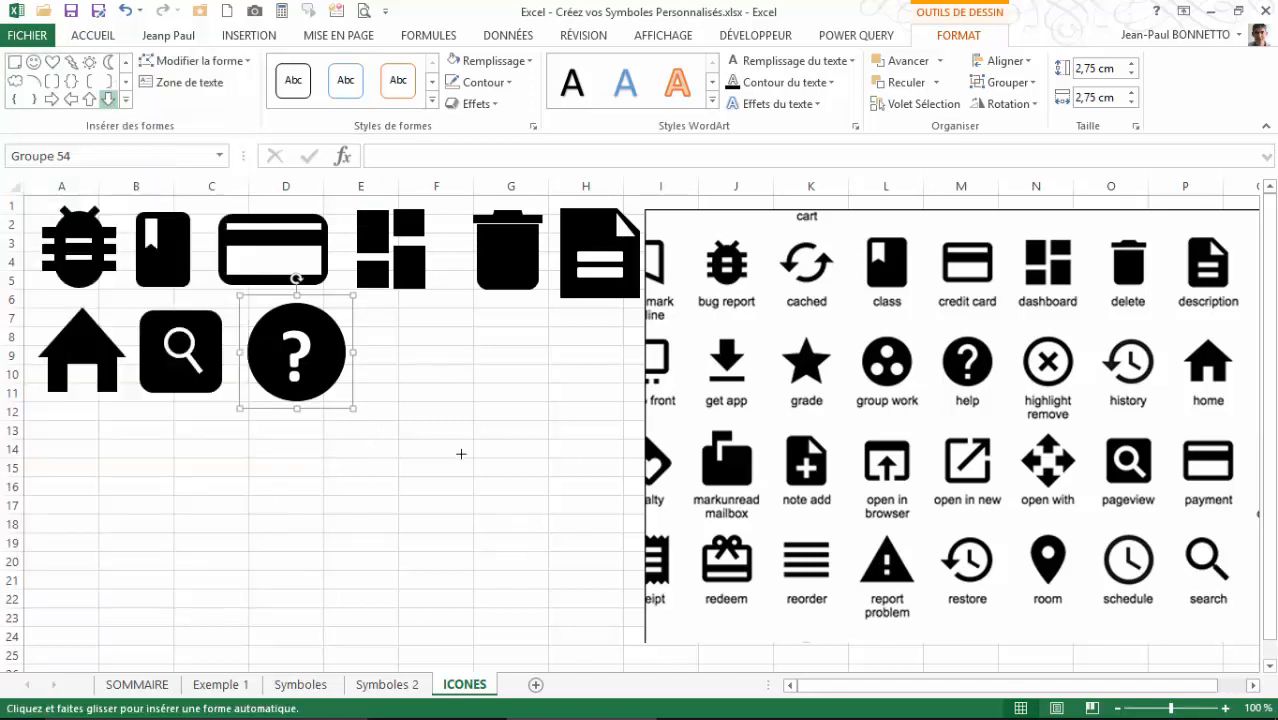
drag(421, 410, 484, 467)
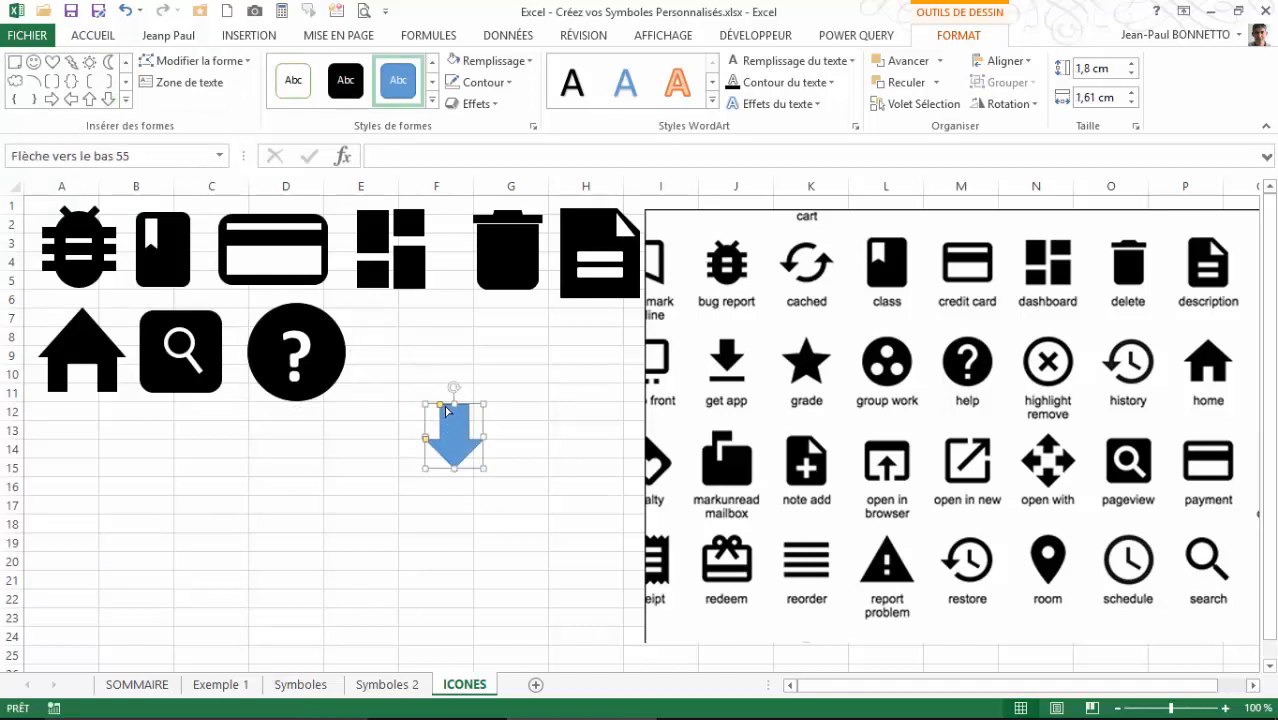
drag(442, 405, 447, 407)
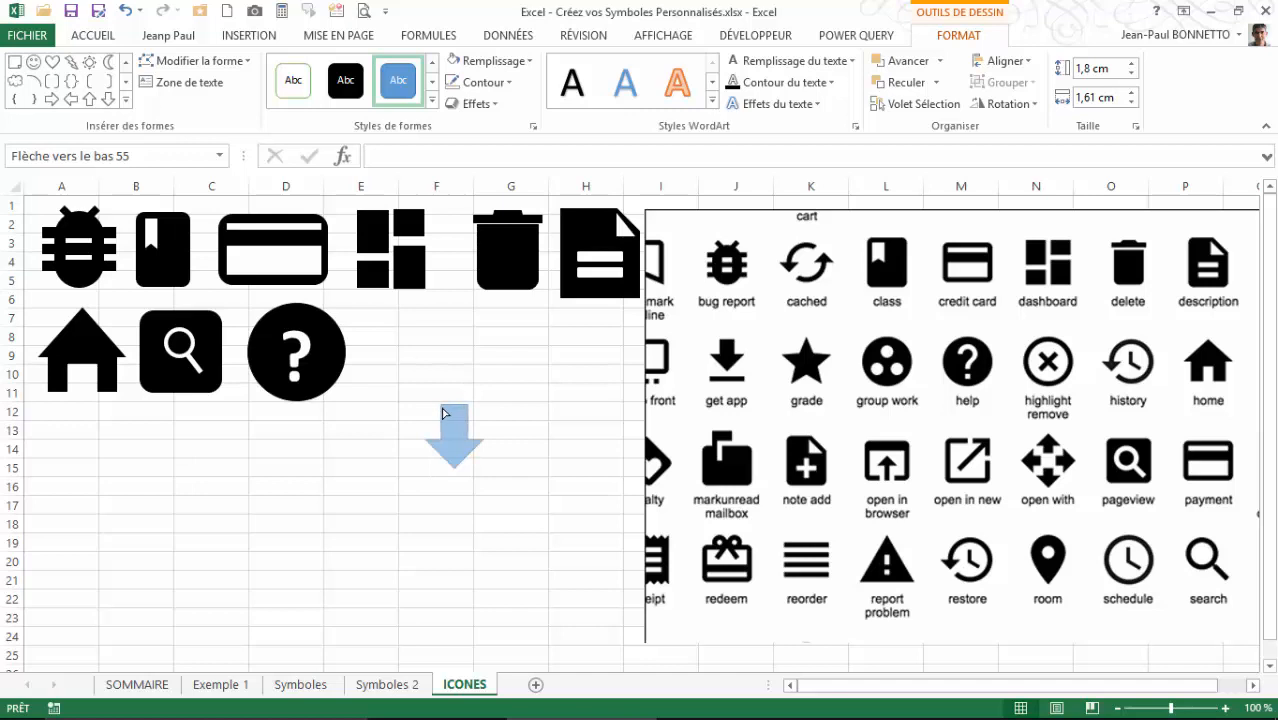
drag(444, 413, 427, 448)
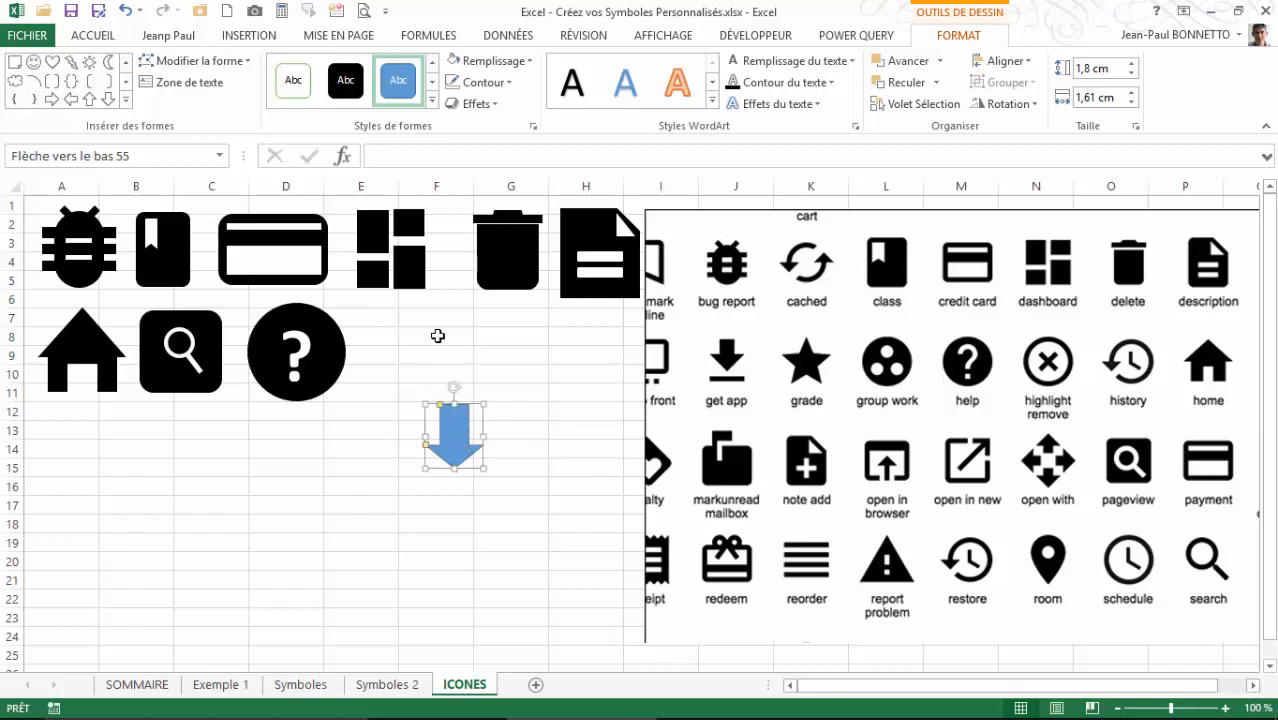
click(345, 80)
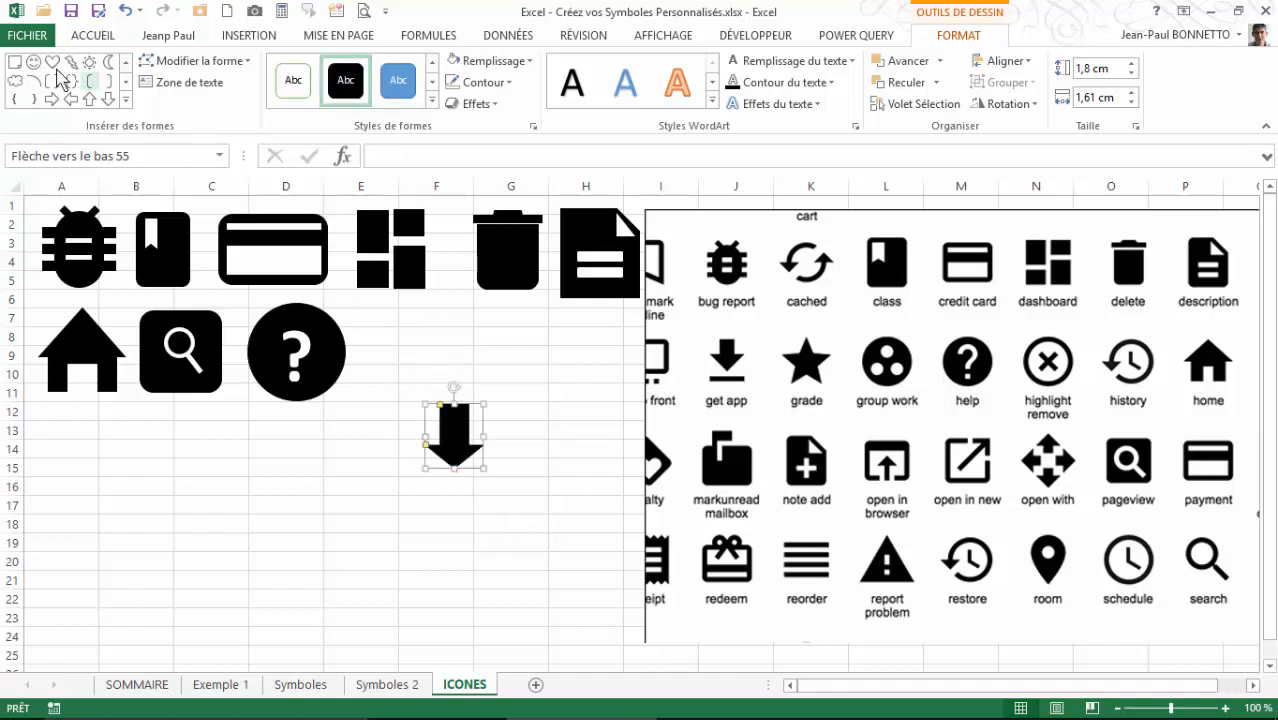
- Draw a thin rectangle about 0.19 cm high and 1.59 cm wide just below the arrow and apply the black style
click(126, 100)
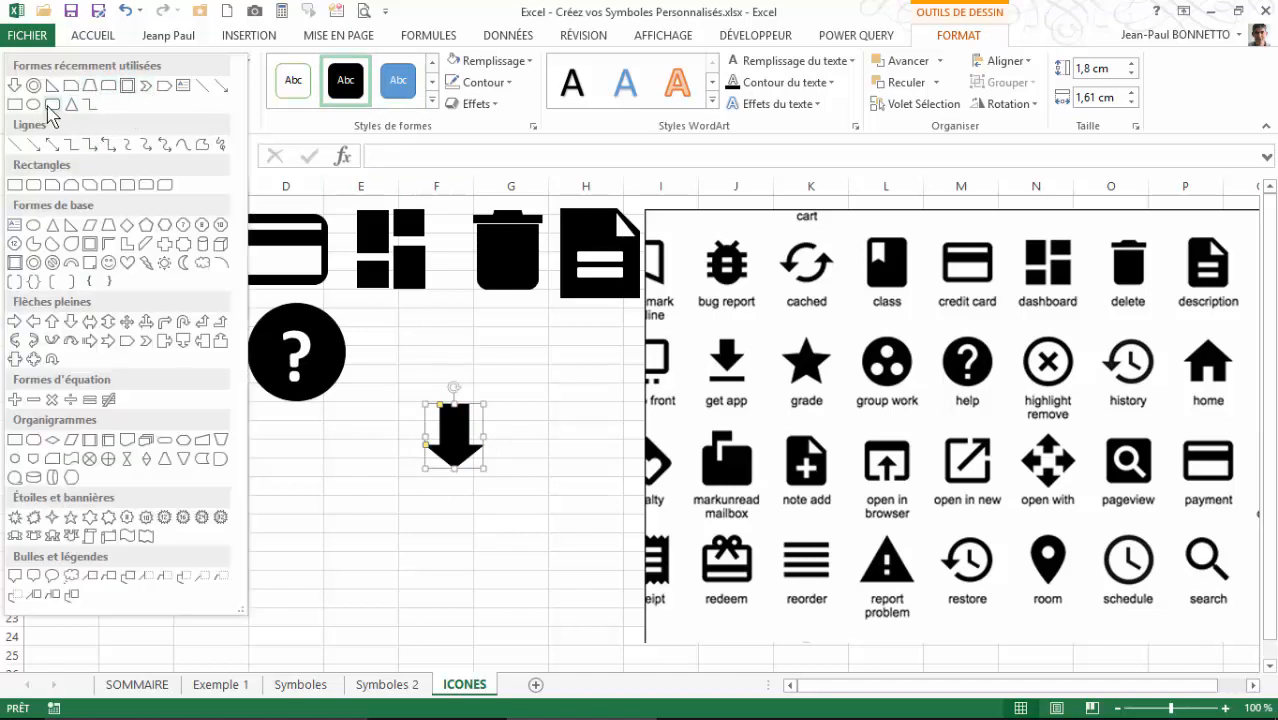
click(16, 105)
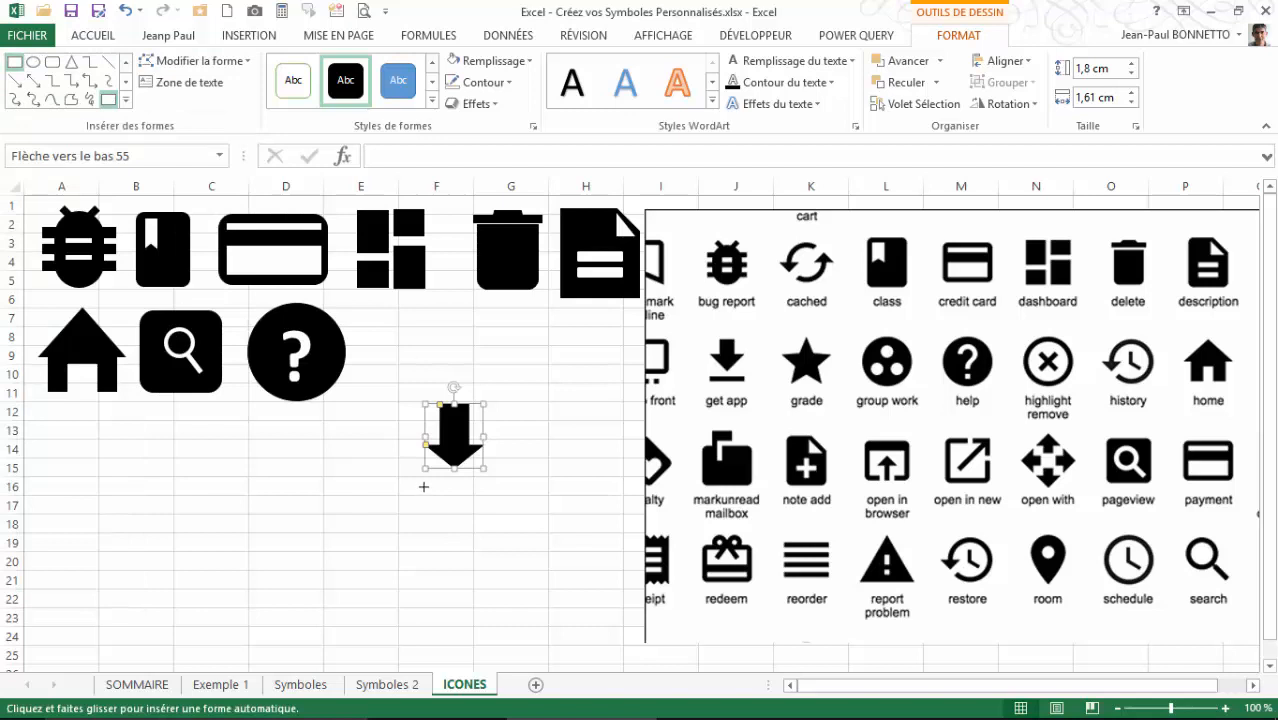
drag(425, 481, 483, 487)
click(348, 80)
- Center the arrow and bar horizontally on each other, group them, and move the icon beside the question mark icon
shift+click(470, 418)
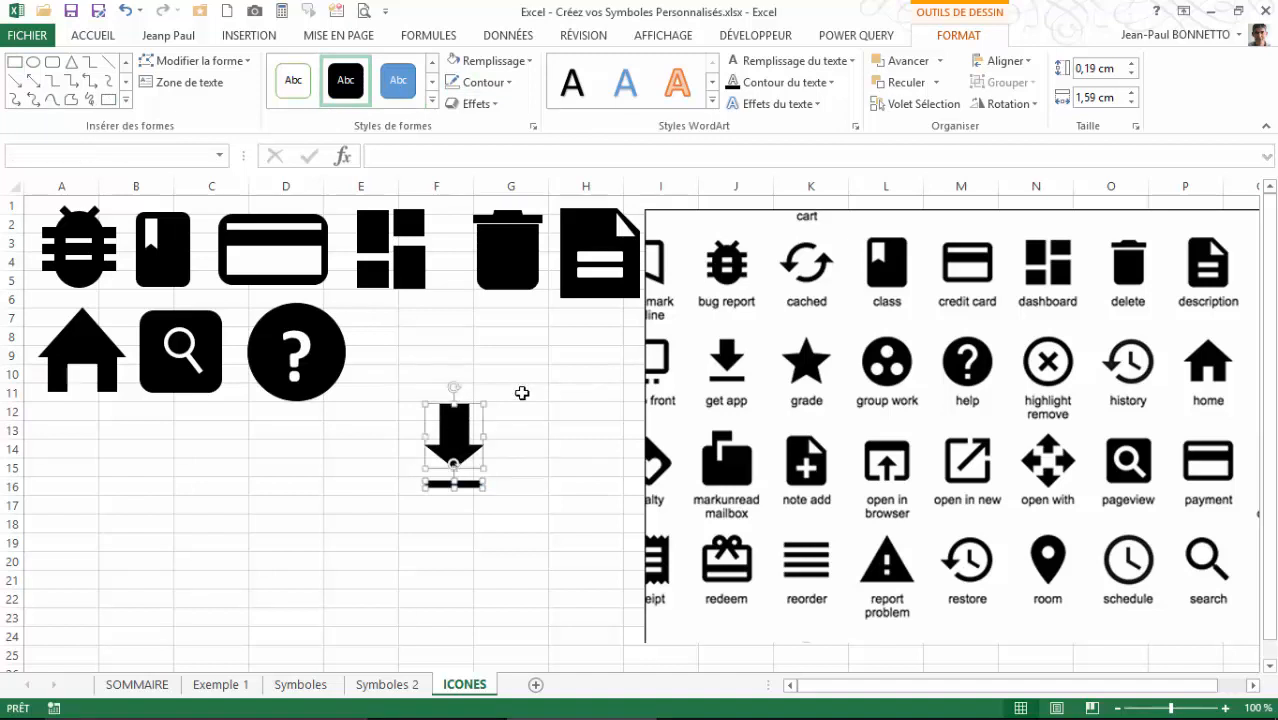
click(1003, 61)
click(1027, 106)
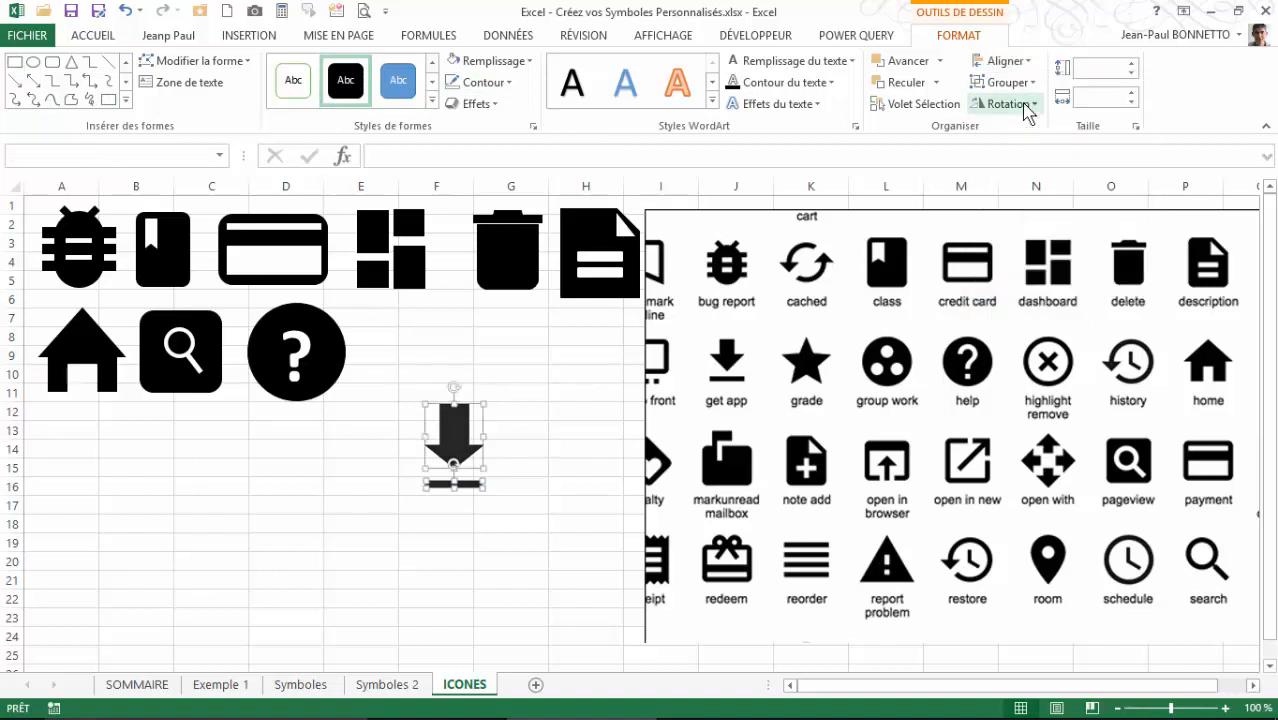
click(1006, 82)
click(1010, 102)
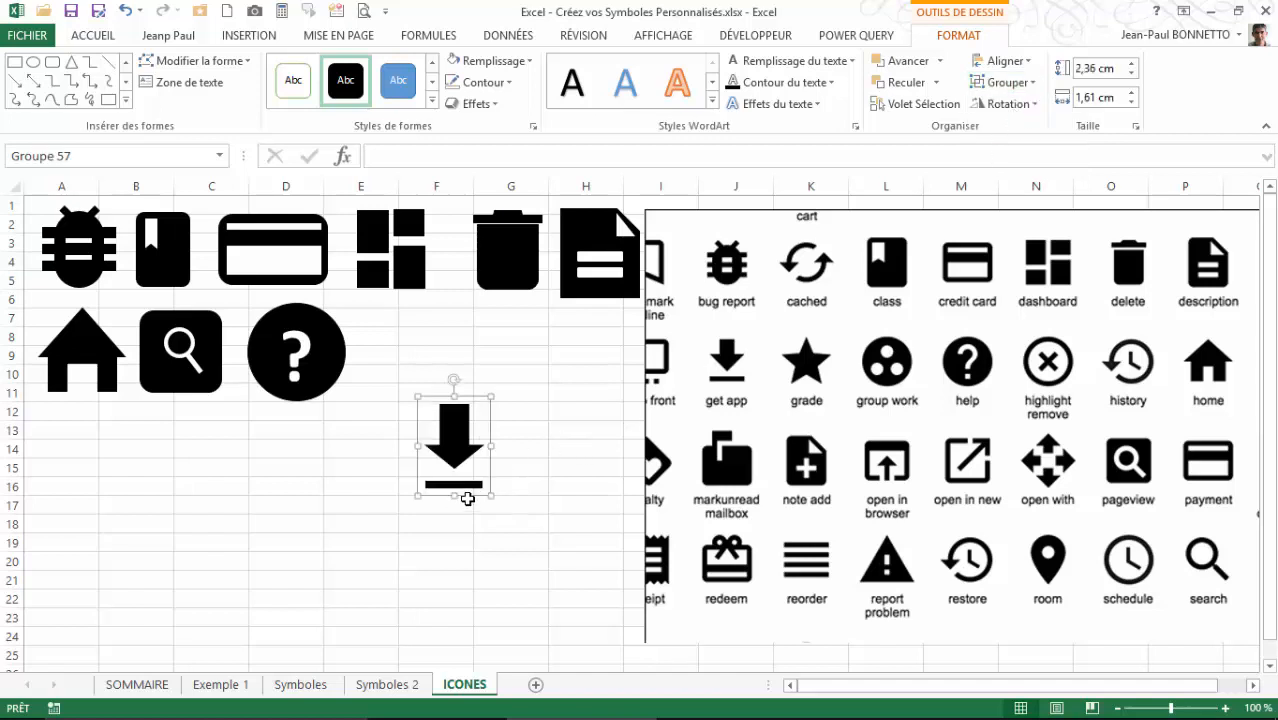
click(467, 502)
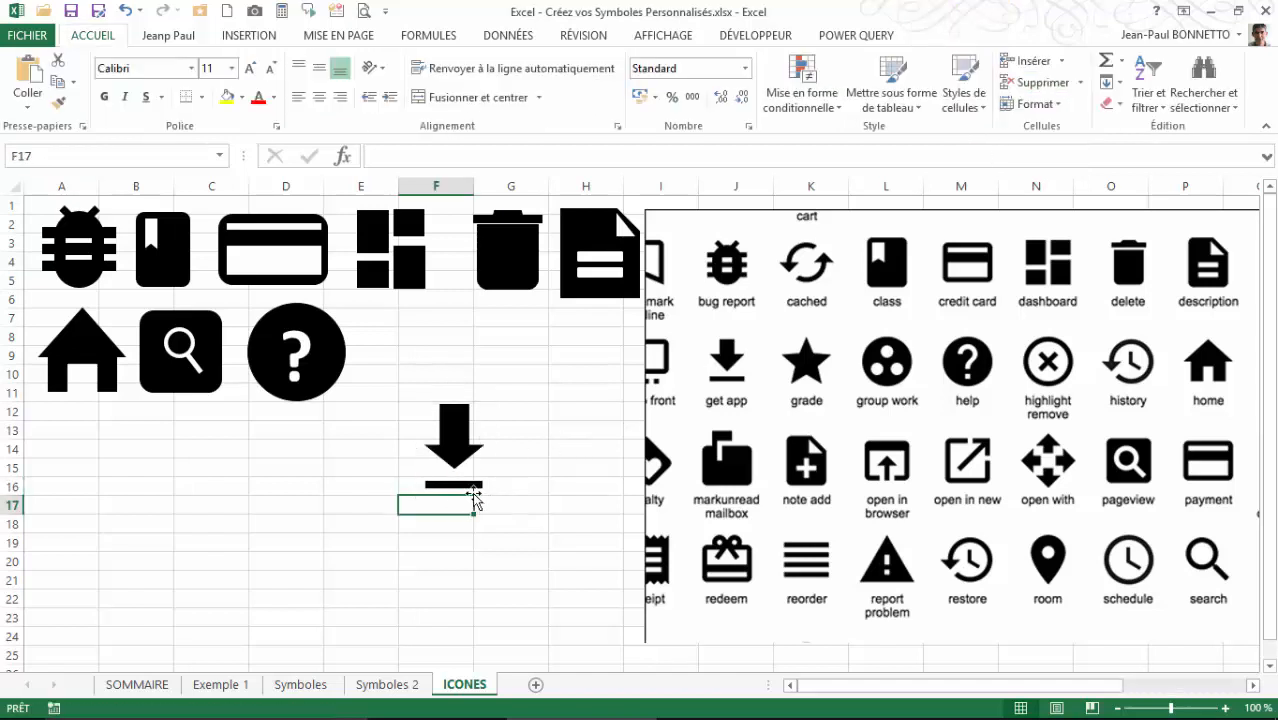
click(476, 500)
drag(476, 498, 427, 400)
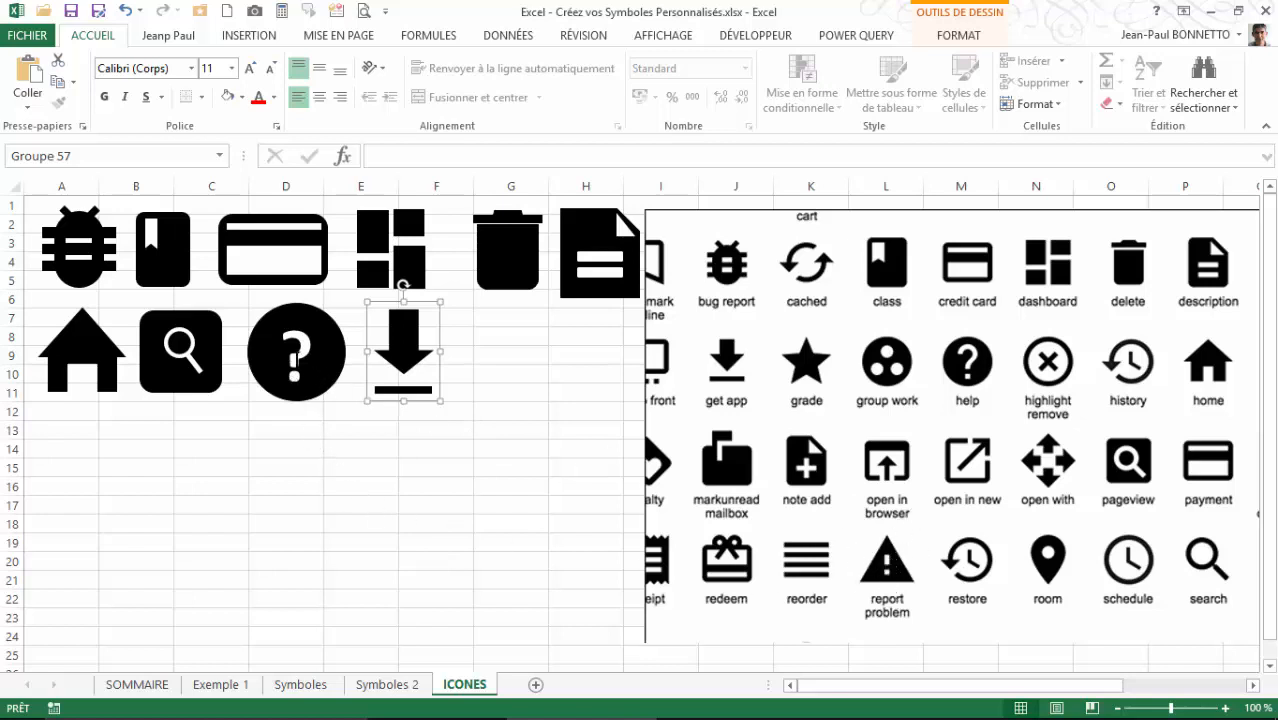
- Copy the question mark from the help icon into the empty cells around F14:F19 and replace its text with an exclamation mark
click(313, 352)
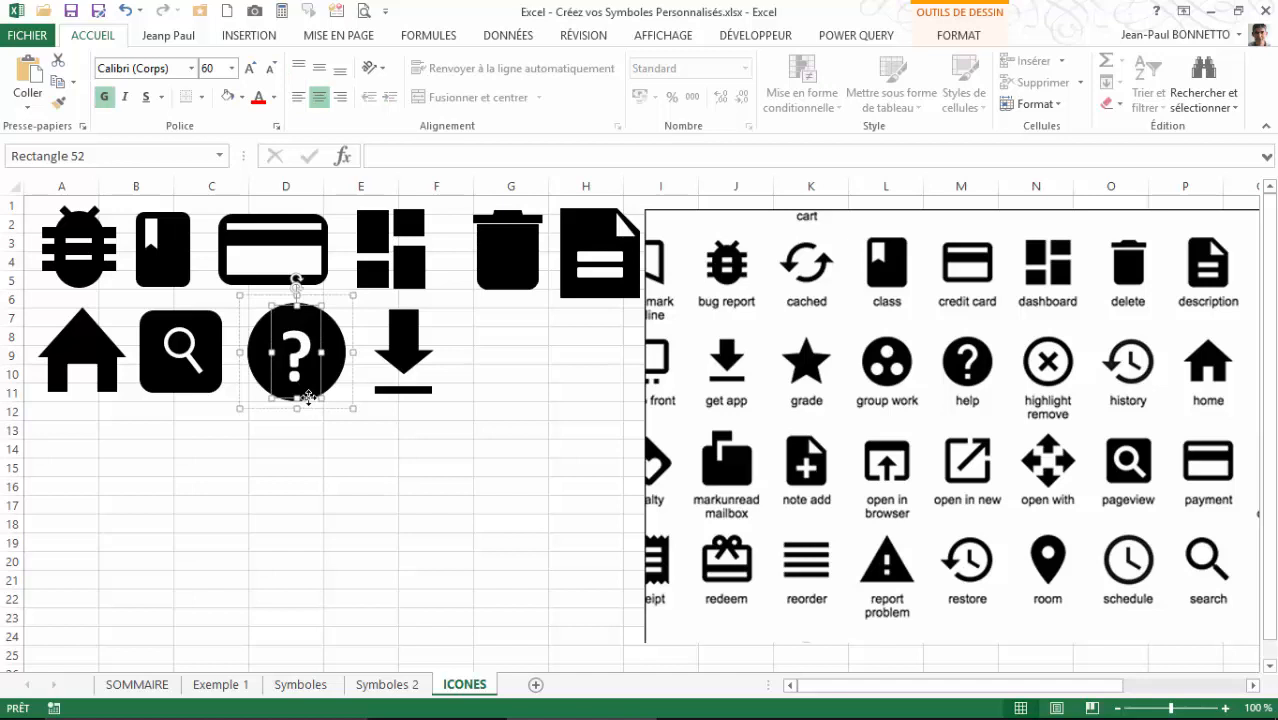
click(345, 524)
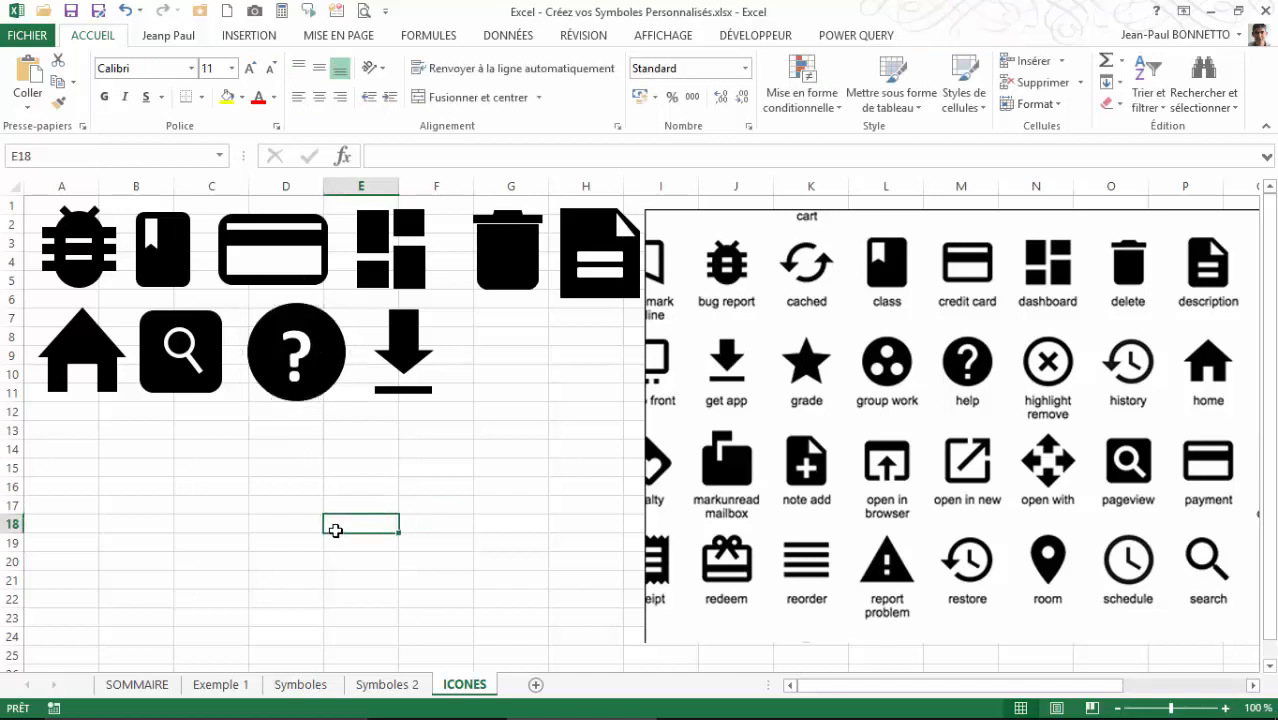
key(ctrl+v)
drag(362, 513, 387, 453)
drag(386, 502, 364, 502)
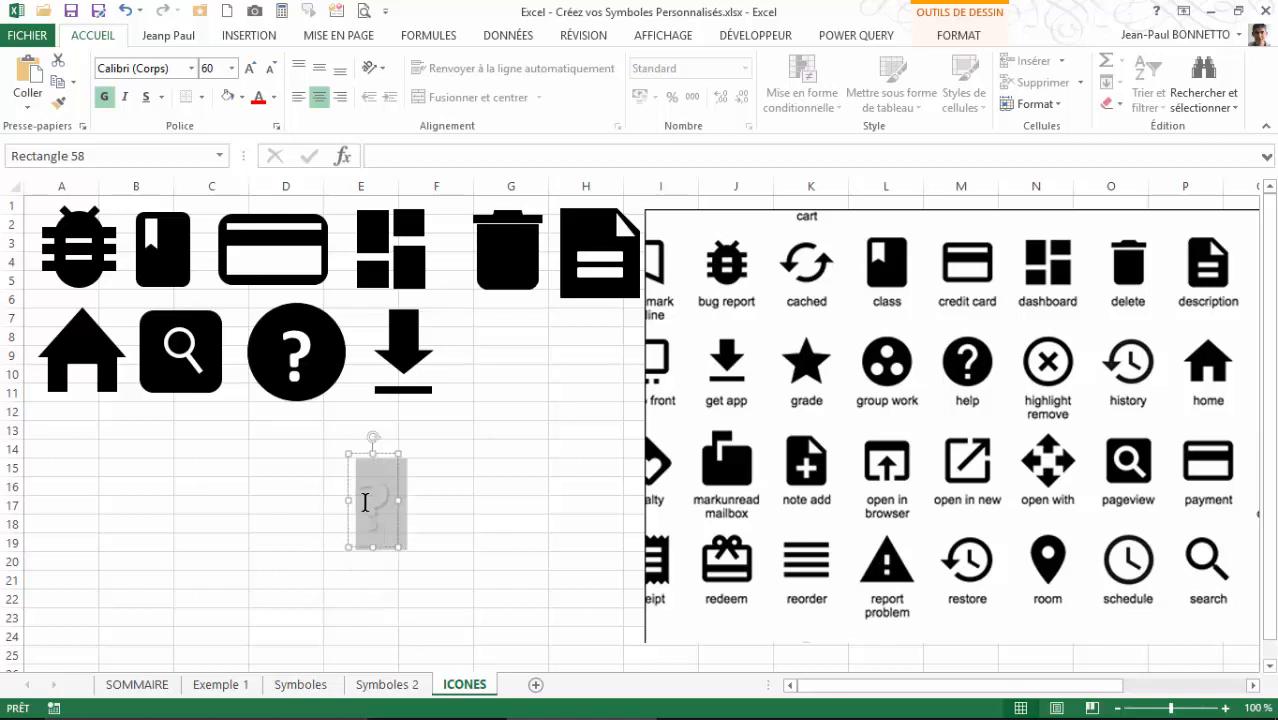
key(Delete)
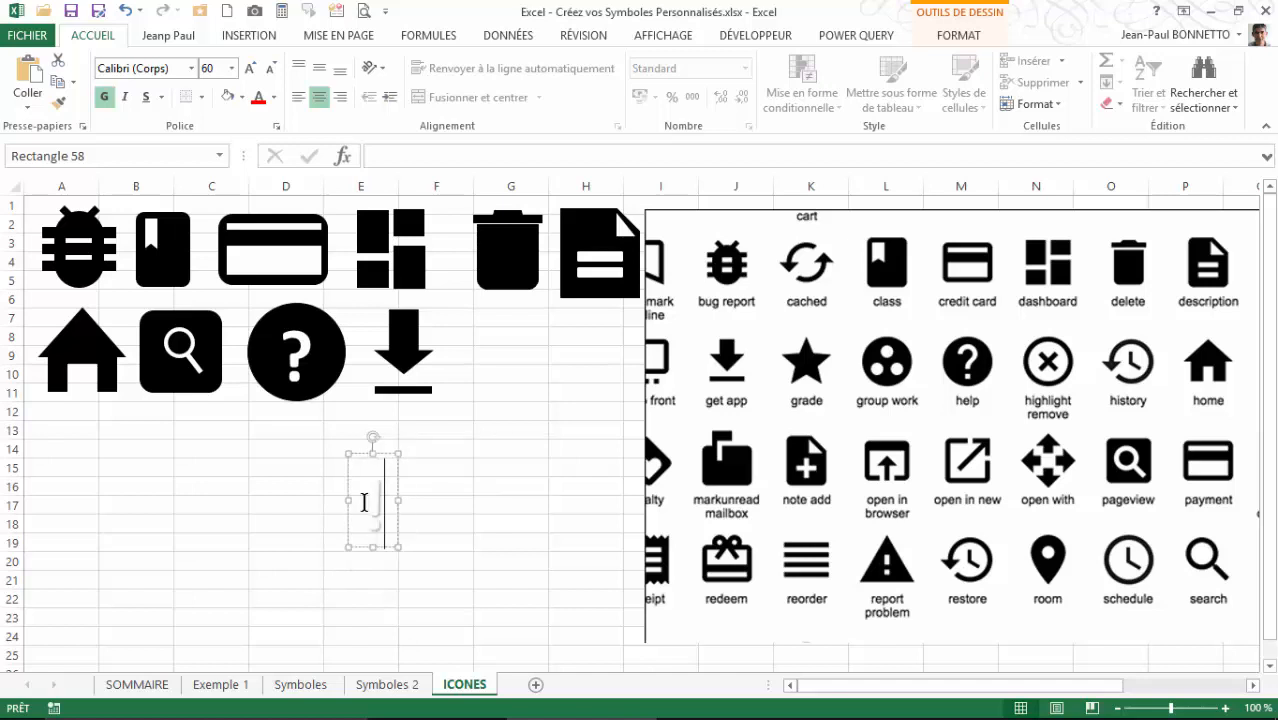
drag(379, 451, 438, 454)
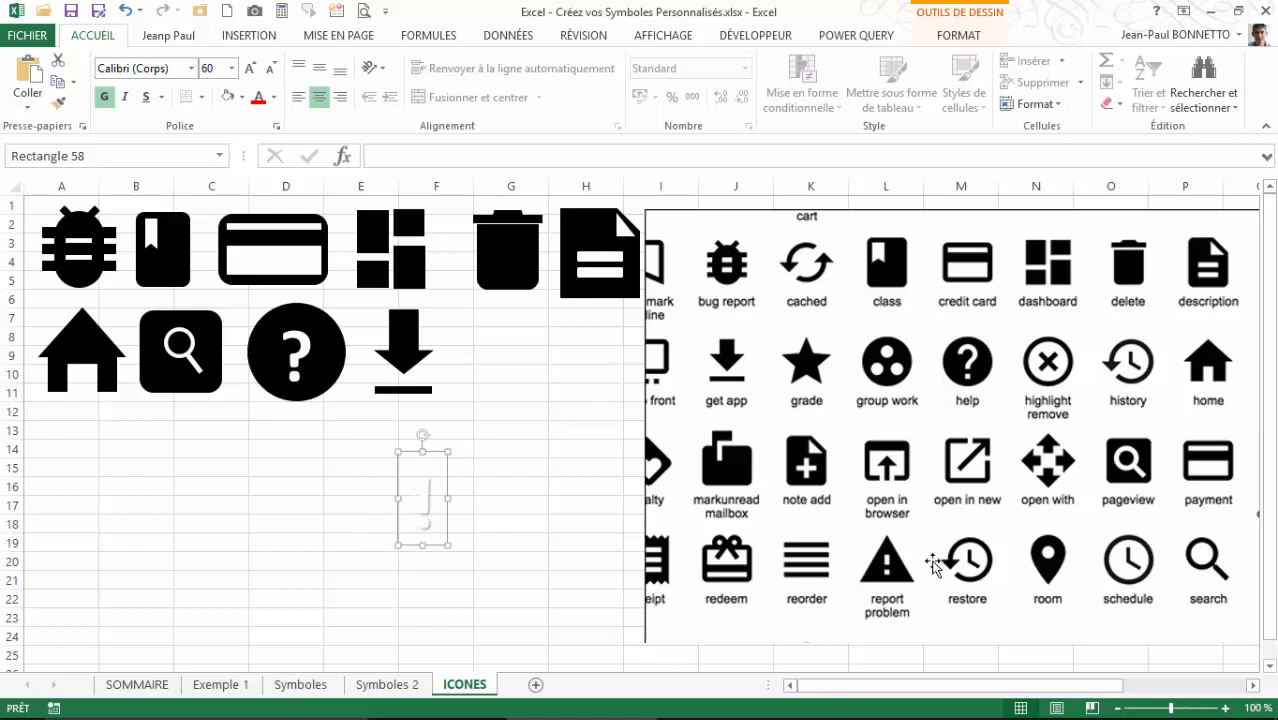
- Draw an isosceles triangle about 2.7 cm high and 2.78 cm wide beside the exclamation mark, around G14:G18
click(240, 40)
click(336, 106)
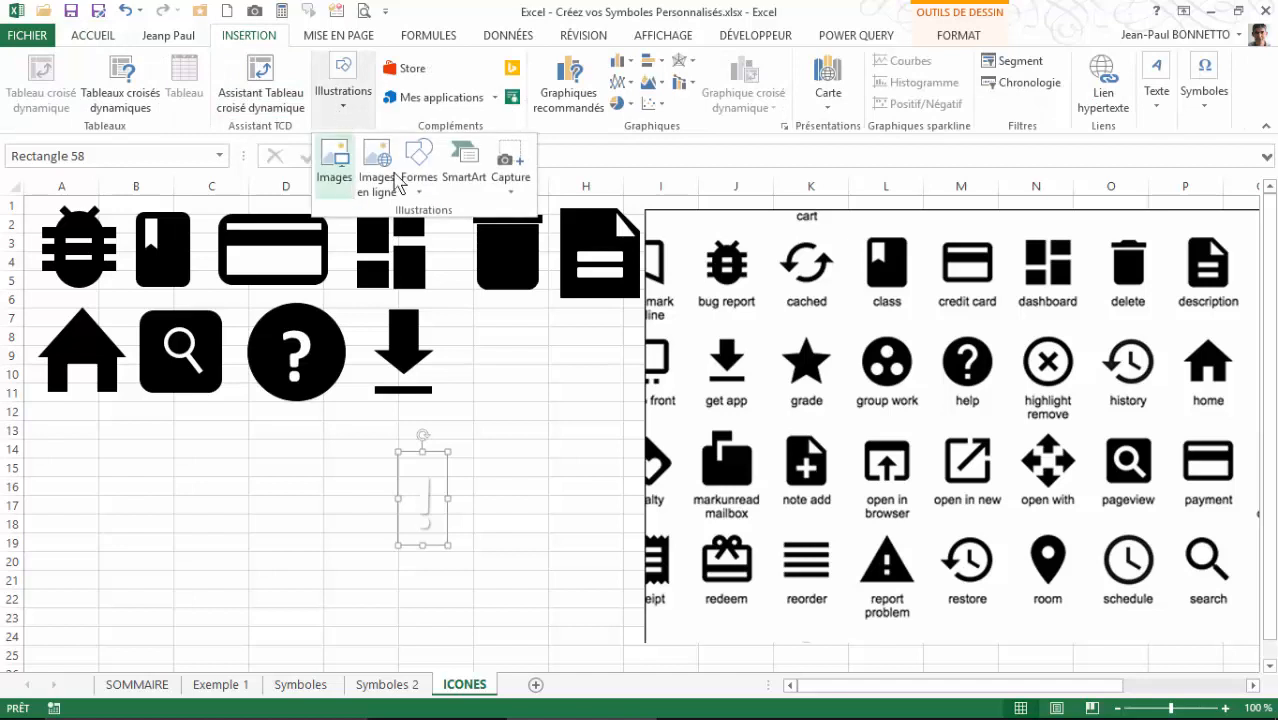
click(418, 190)
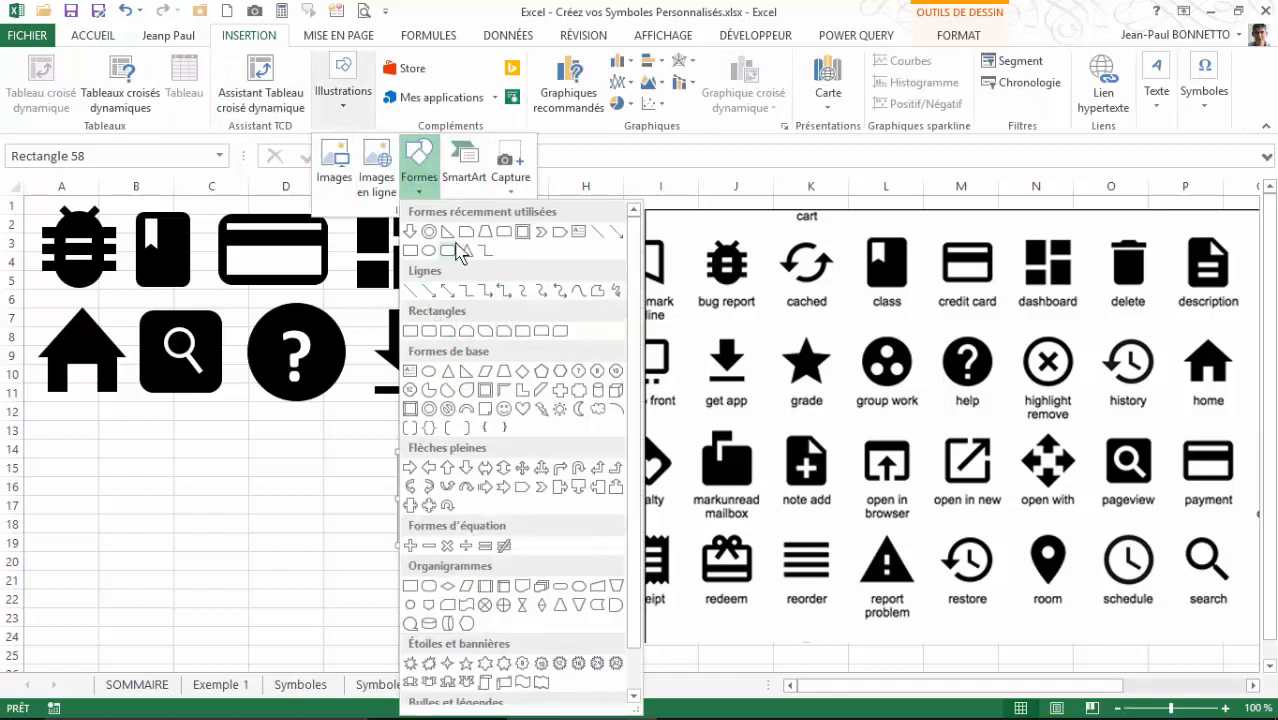
click(450, 373)
mouse_move(307, 459)
mouse_down()
mouse_move(267, 507)
mouse_move(276, 535)
mouse_move(216, 551)
mouse_move(448, 503)
mouse_move(498, 457)
mouse_move(508, 394)
mouse_move(502, 515)
mouse_up()
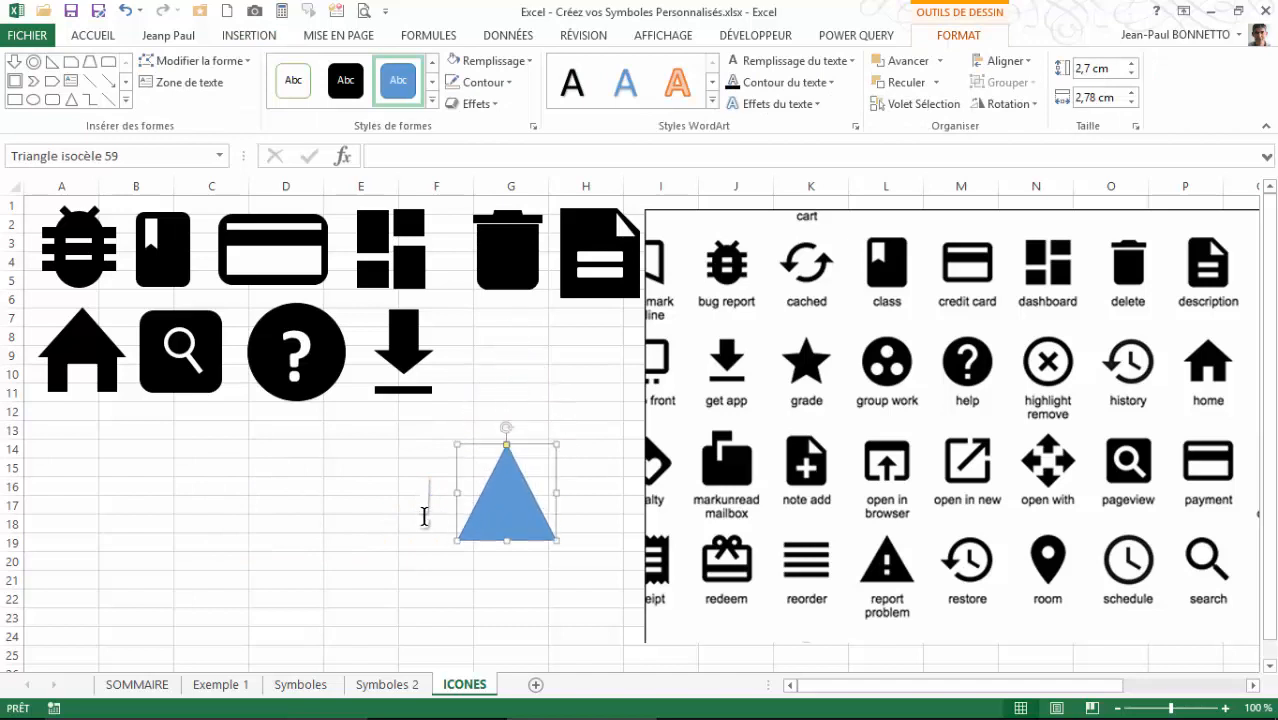
- Place the exclamation mark over the triangle, apply the black style to the triangle, and send it to the back
click(428, 510)
drag(435, 546, 508, 534)
click(471, 531)
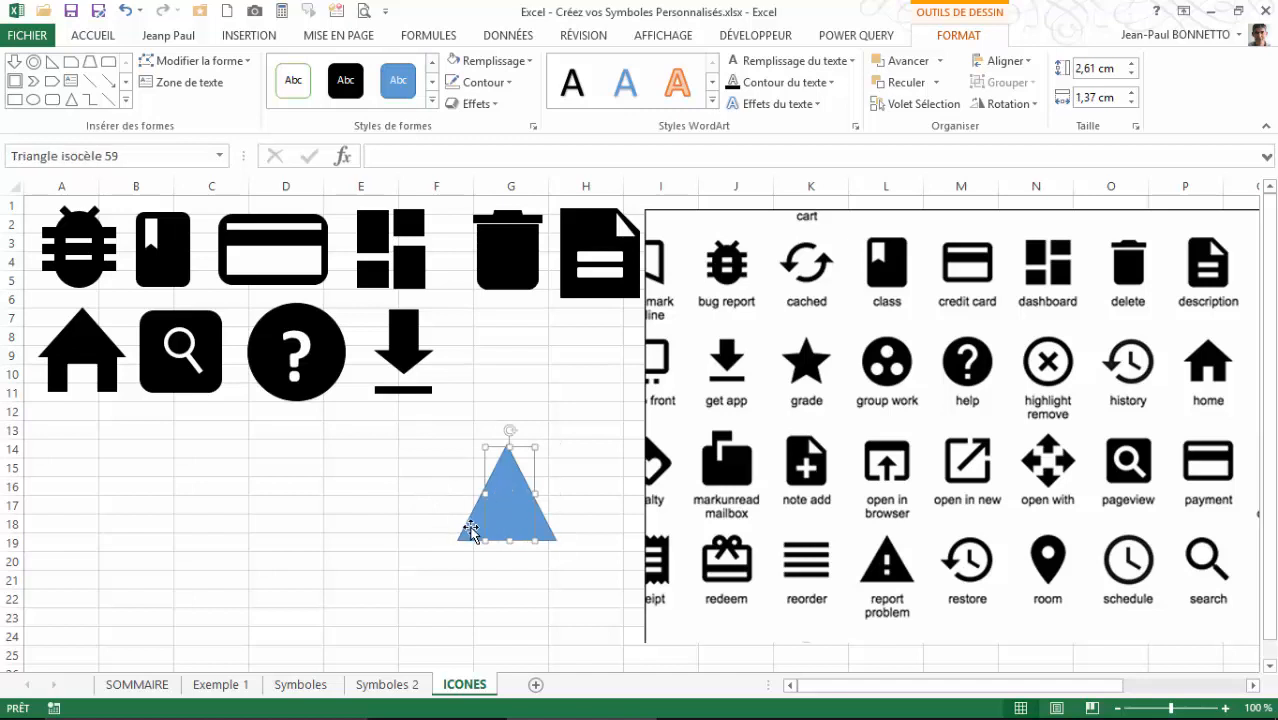
click(345, 80)
click(936, 82)
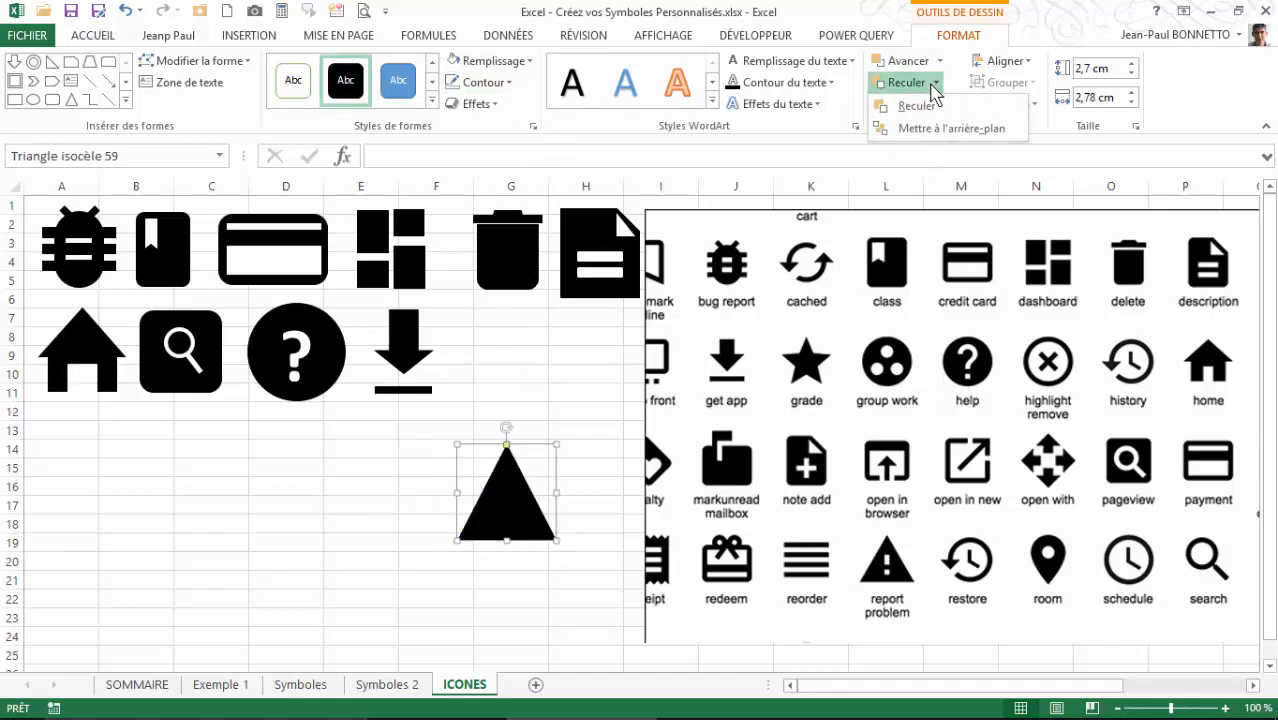
click(950, 129)
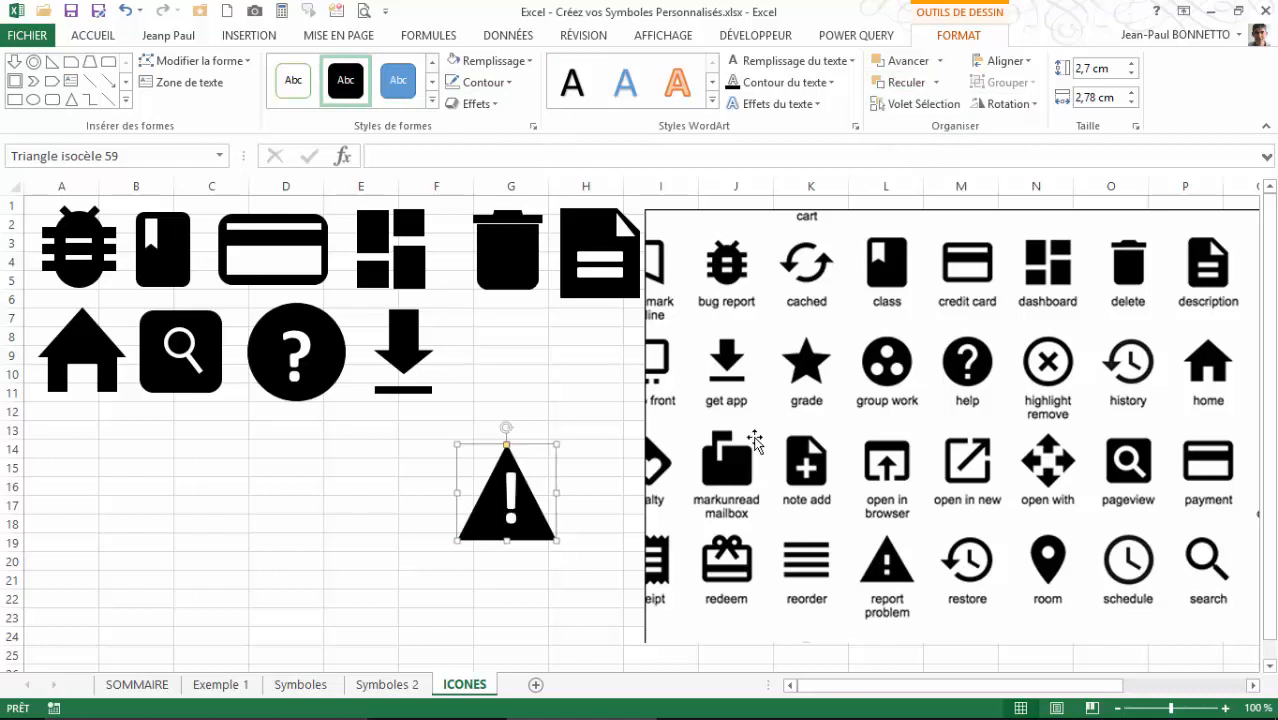
- Center the exclamation mark and the black triangle on each other, then align them at the middle
shift+click(512, 492)
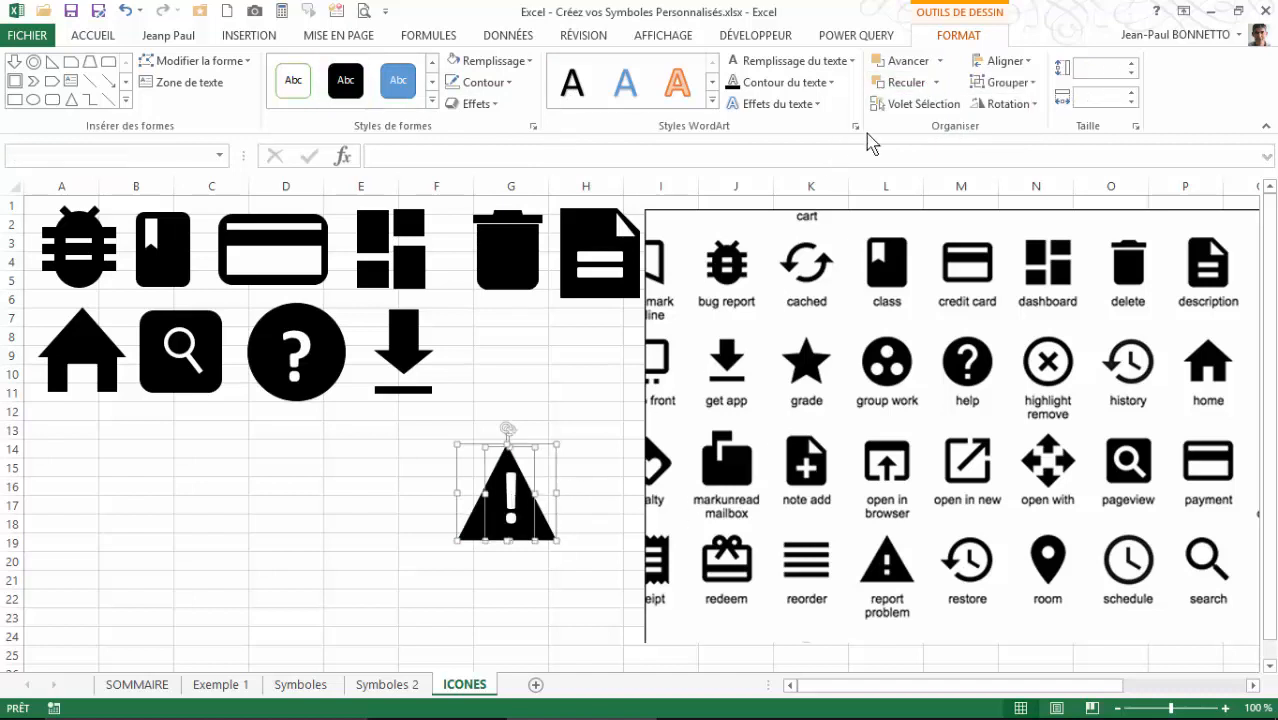
click(1030, 61)
click(1058, 100)
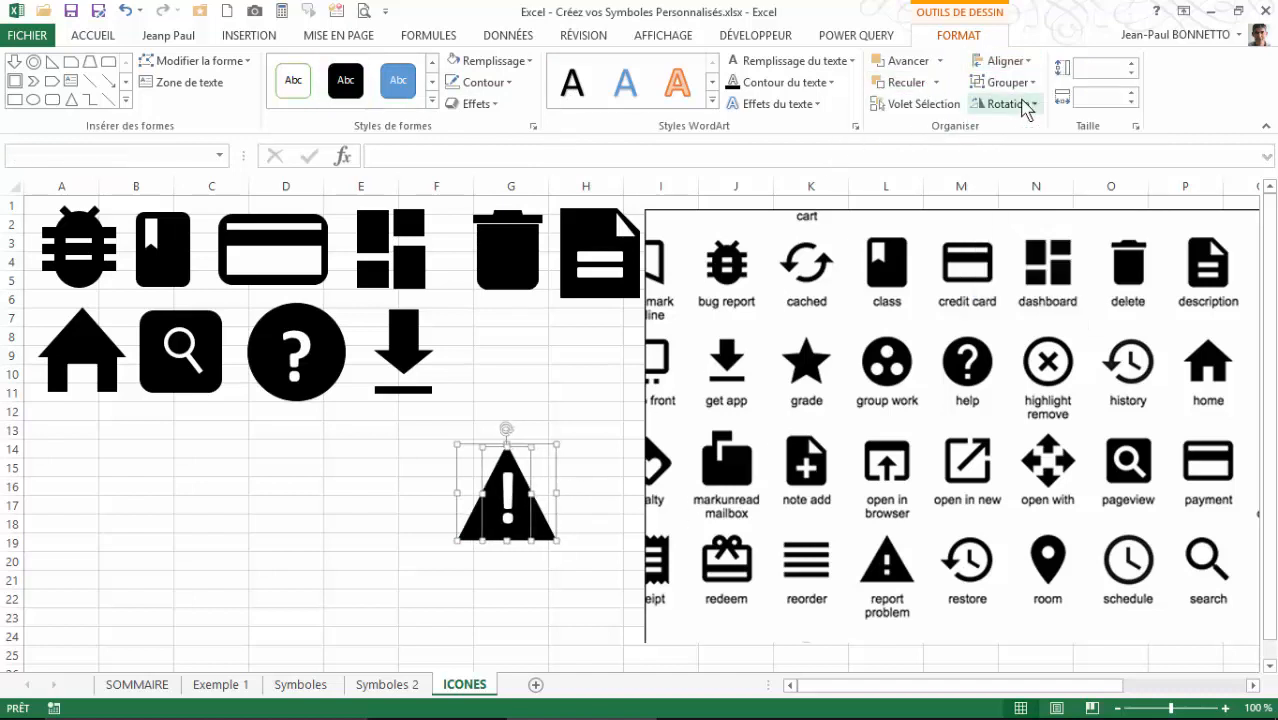
click(1030, 61)
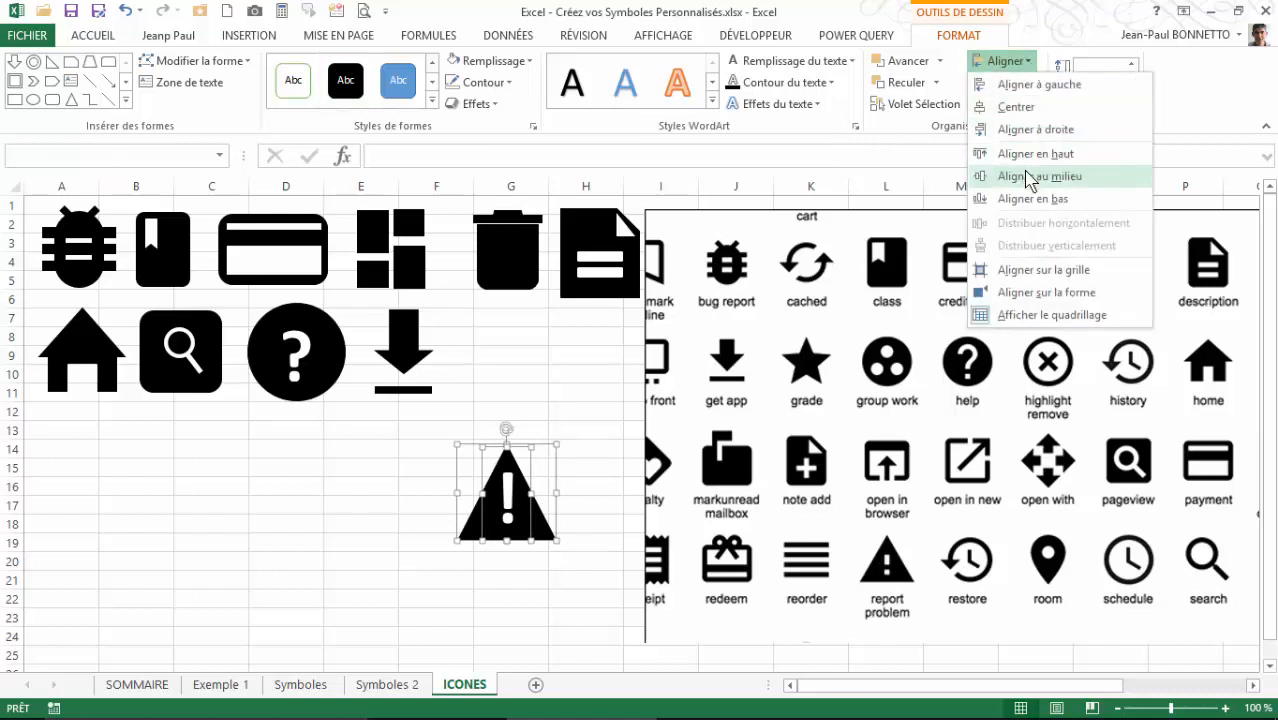
click(1035, 171)
- Group the triangle and exclamation mark, and move the warning icon beside the get app icon, around G7:G11
click(1006, 82)
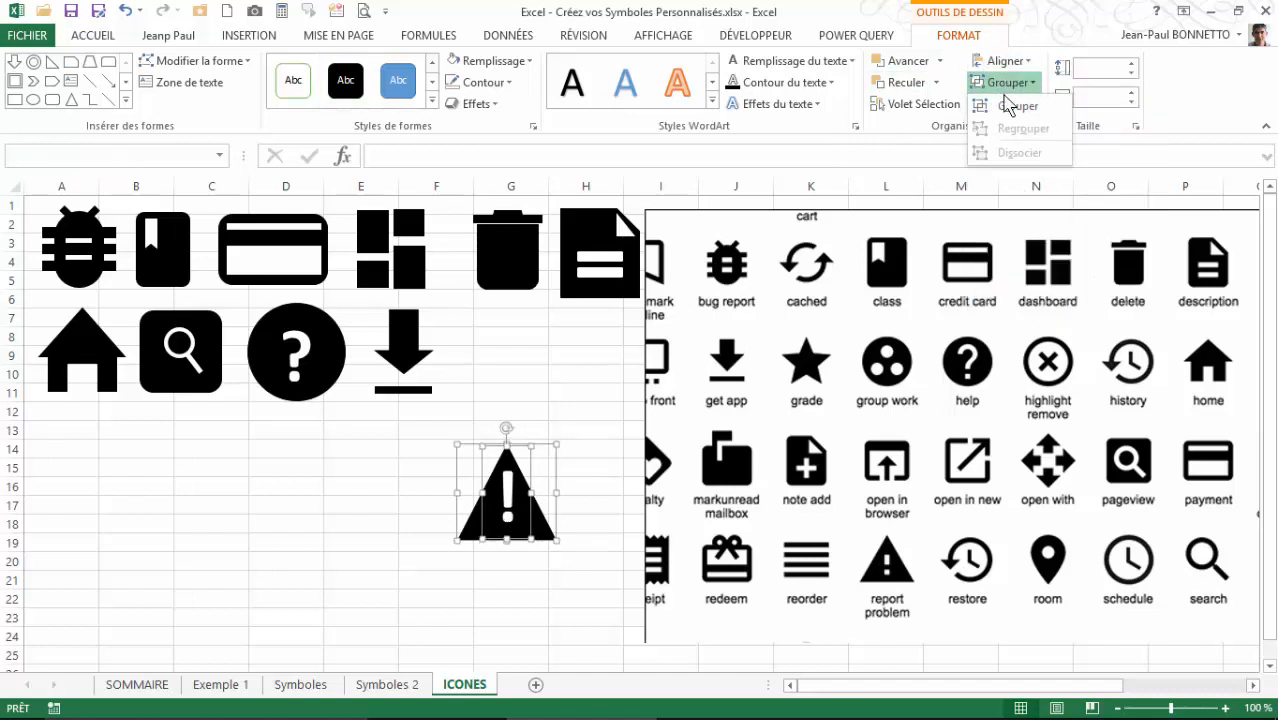
click(1010, 106)
drag(540, 552, 545, 407)
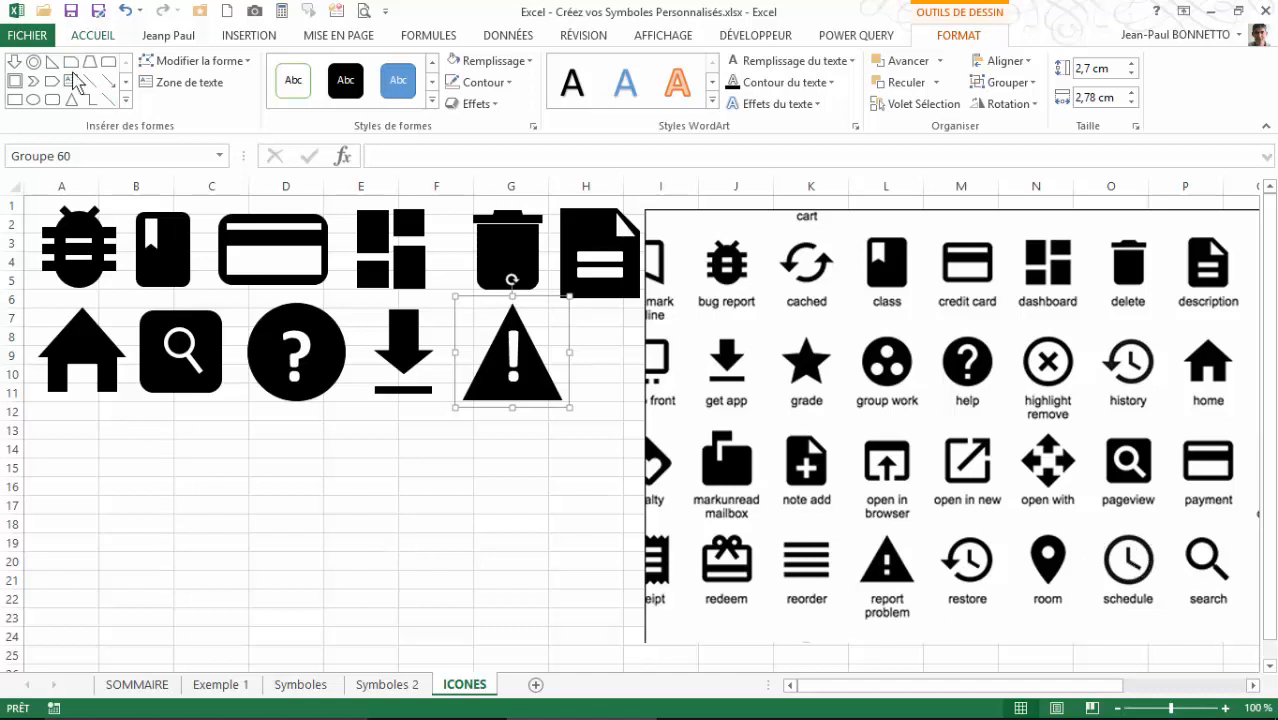
- Draw a donut about 2.54 cm across around E16:E20, thin it to a narrow ring, and apply the black style
click(126, 100)
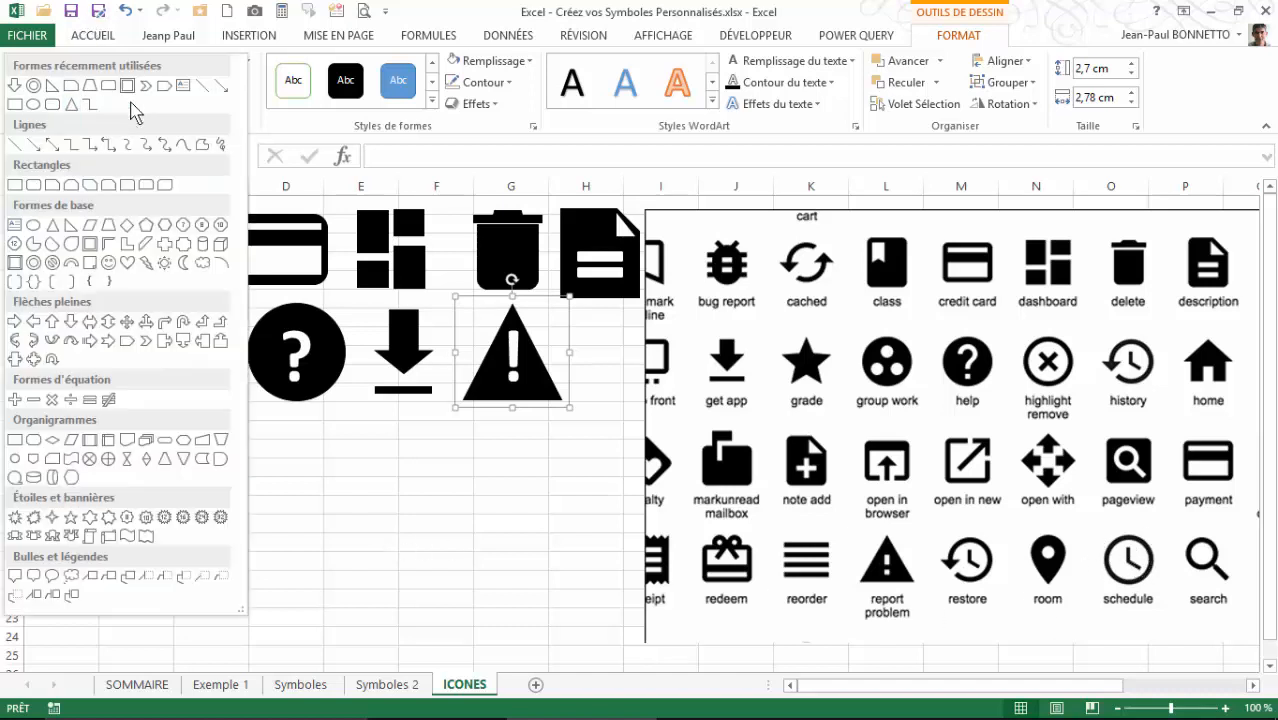
click(35, 263)
drag(244, 481, 336, 572)
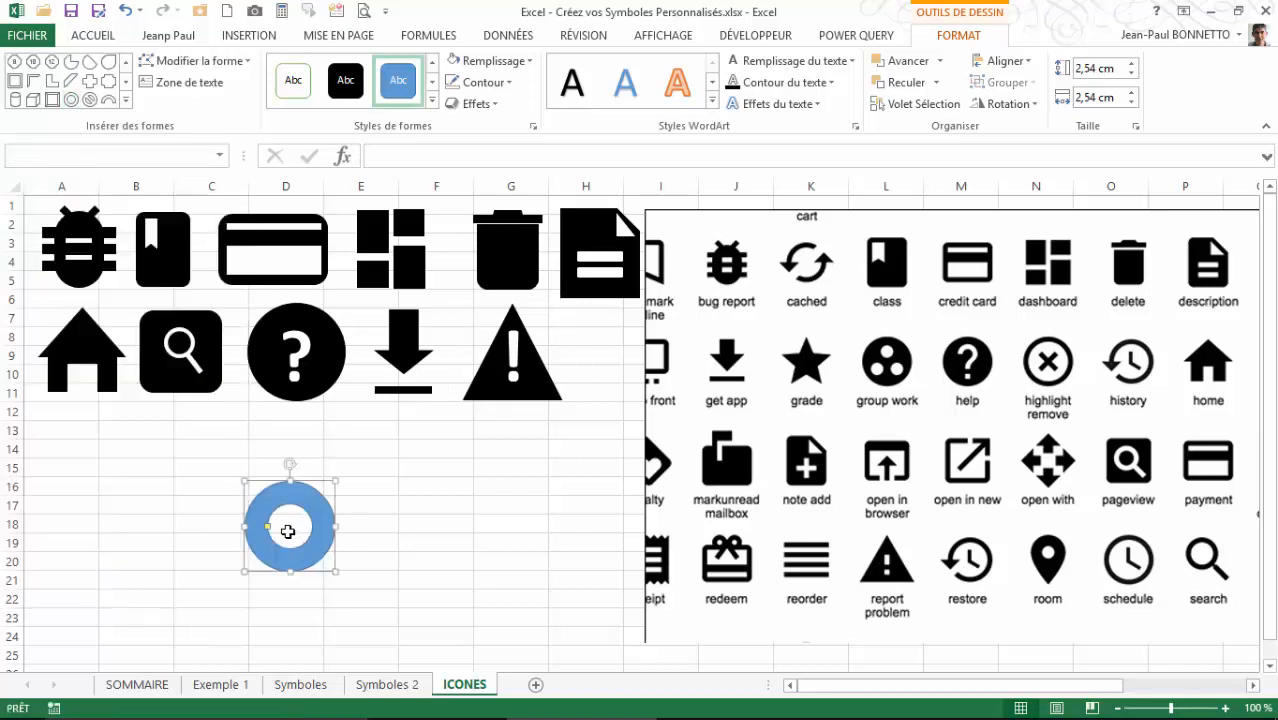
drag(264, 528, 247, 527)
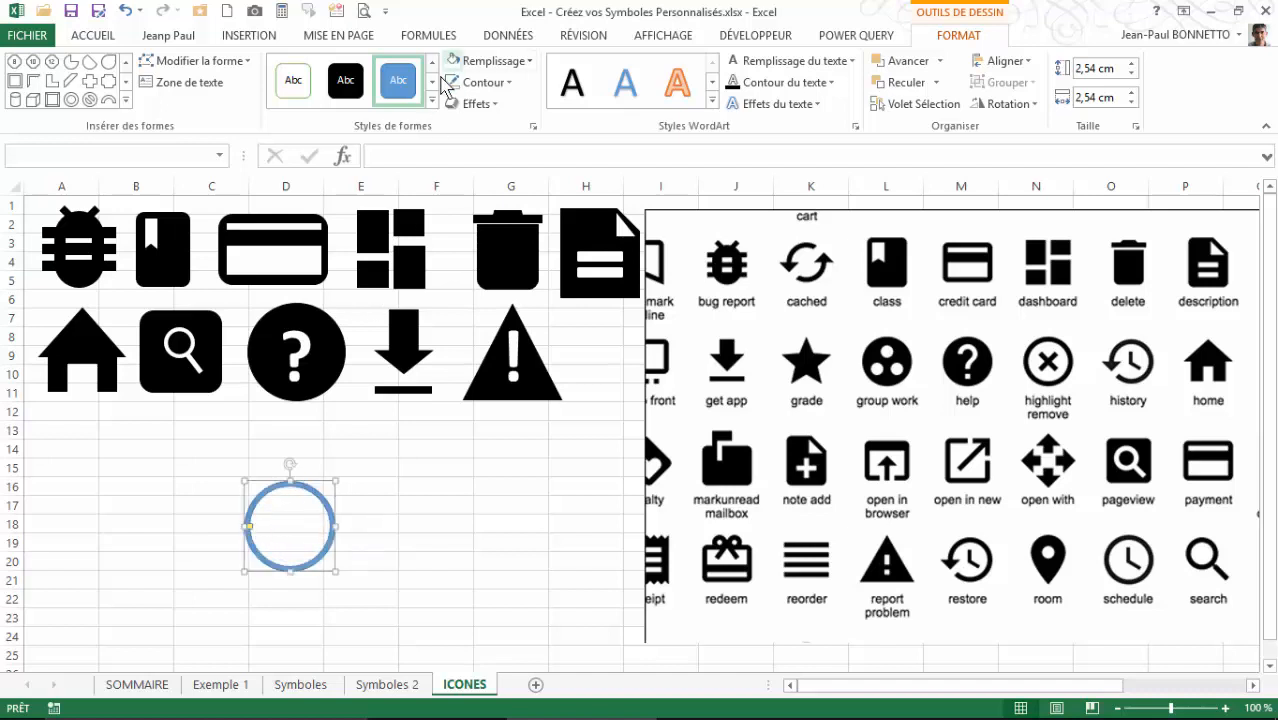
click(350, 84)
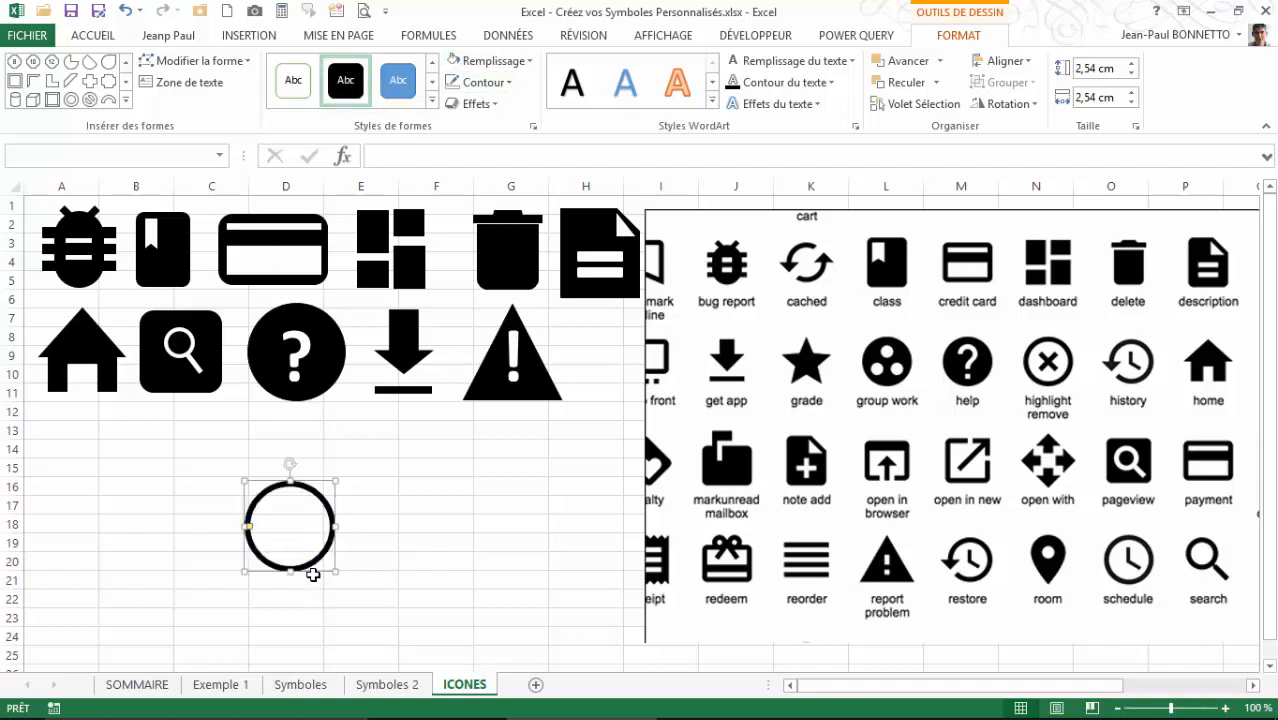
drag(313, 575, 395, 573)
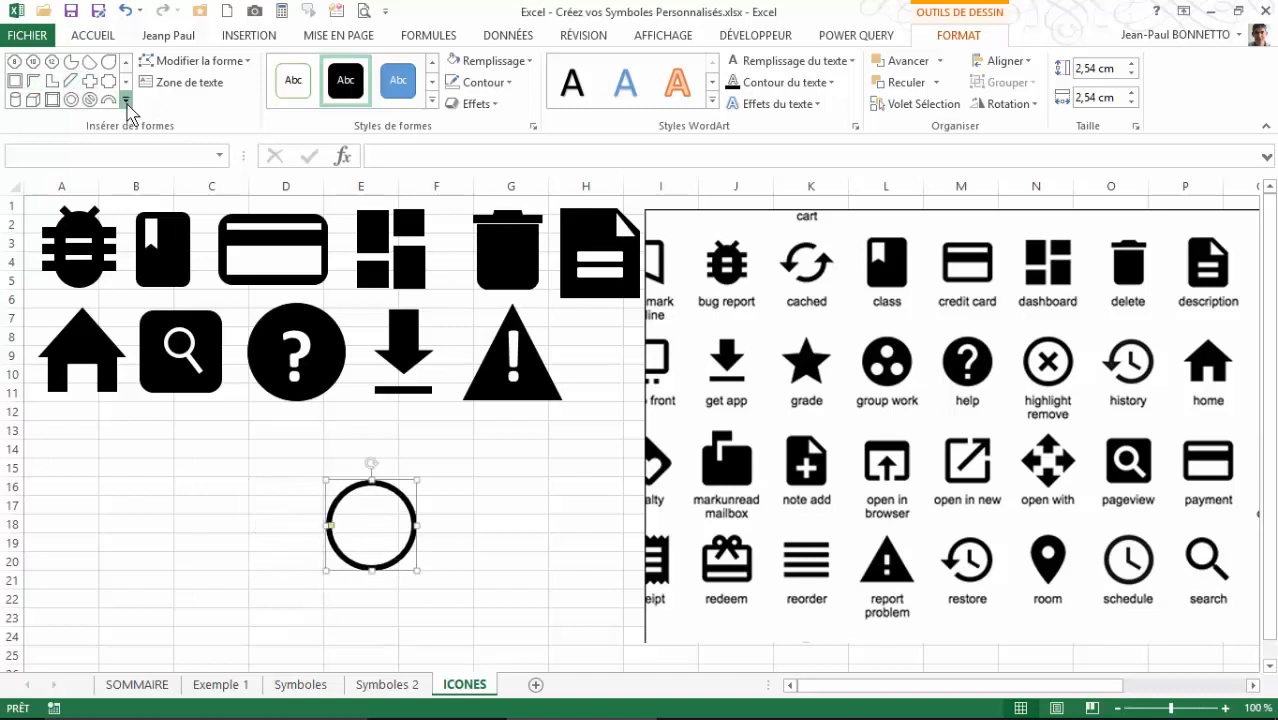
- Draw a vertical rectangle about 0.87 cm high and 0.13 cm wide as the clock's upper hand and apply the black style
click(126, 100)
click(15, 104)
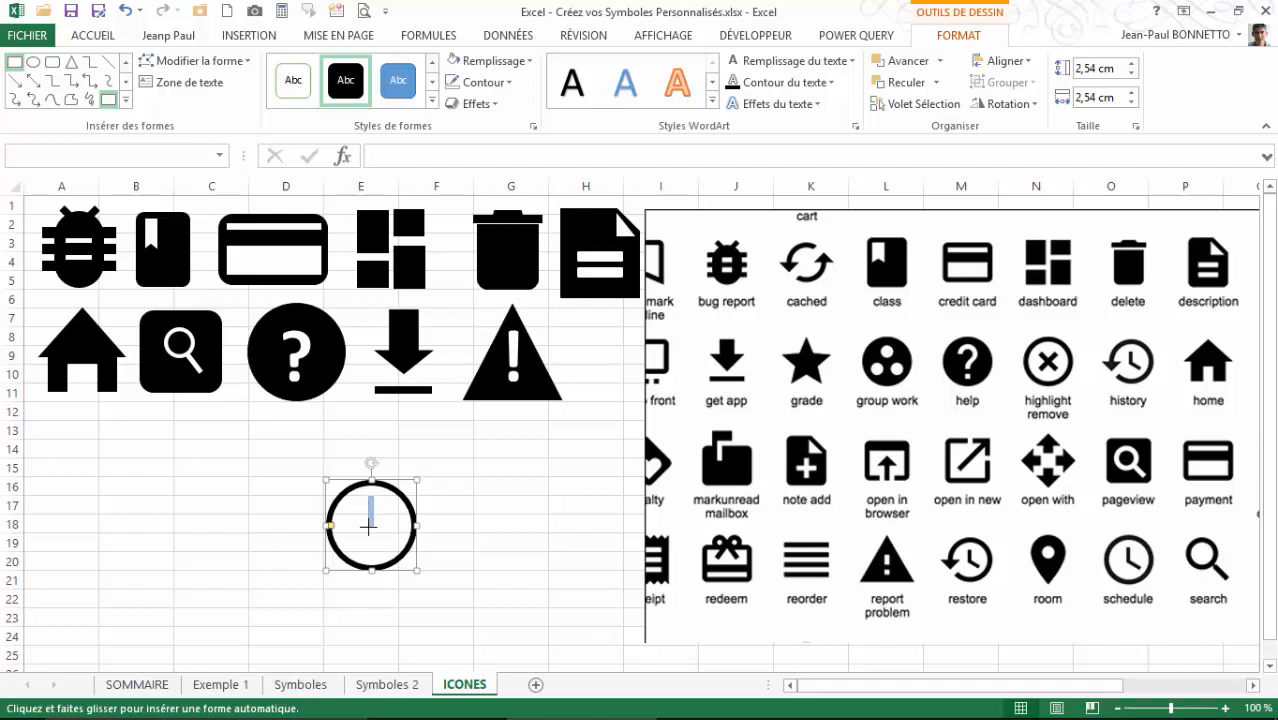
drag(368, 527, 370, 528)
click(345, 85)
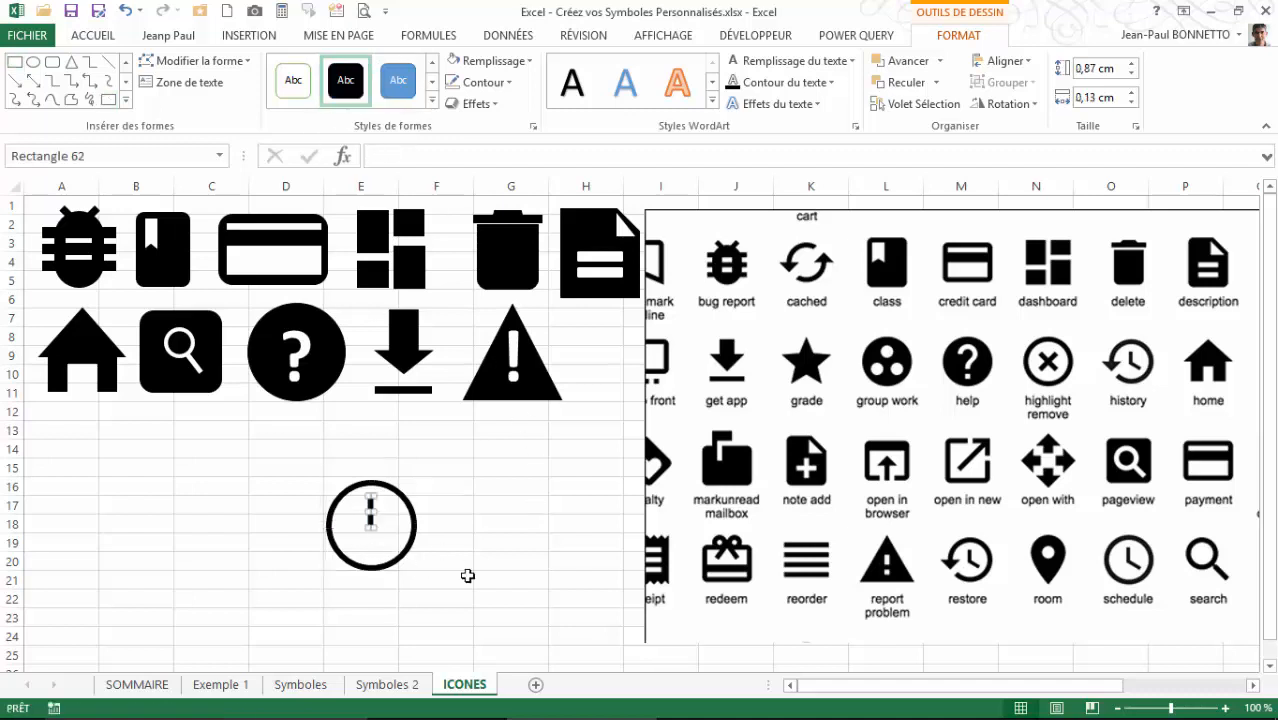
- Duplicate the clock hand, set the copy's rotation to 120°, and join it to the lower end of the vertical hand
key(ctrl+d)
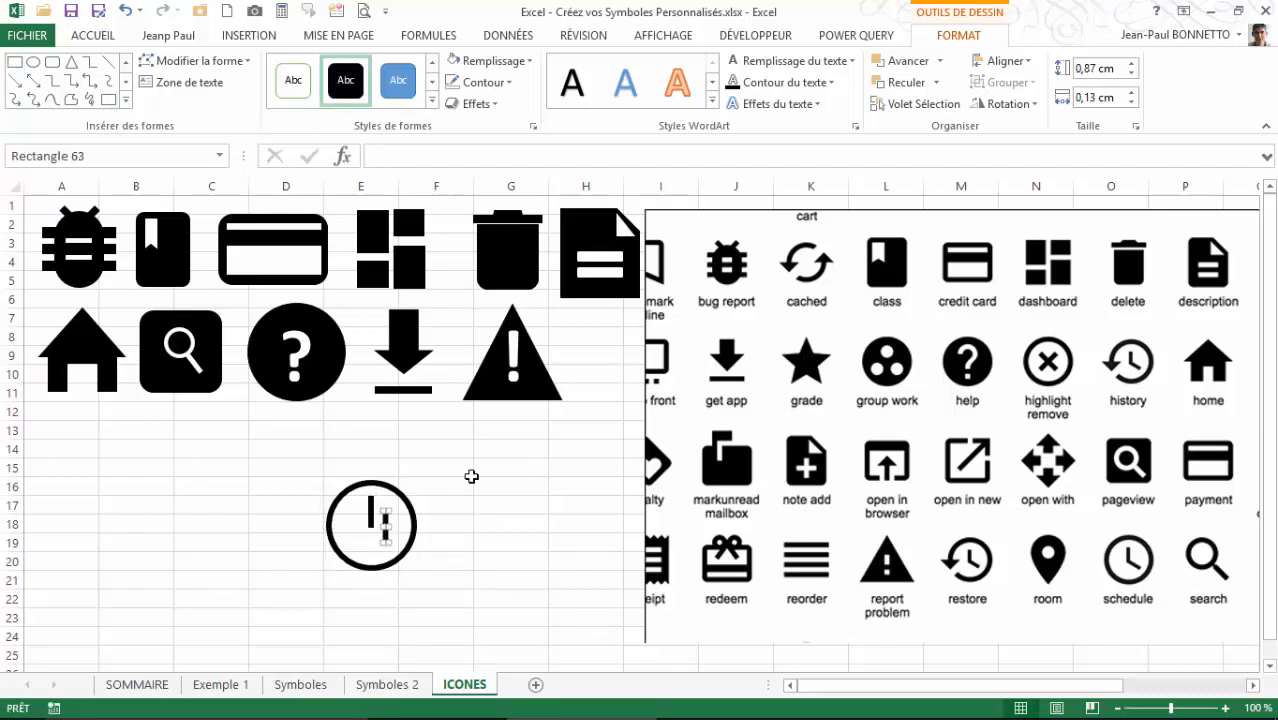
click(1038, 104)
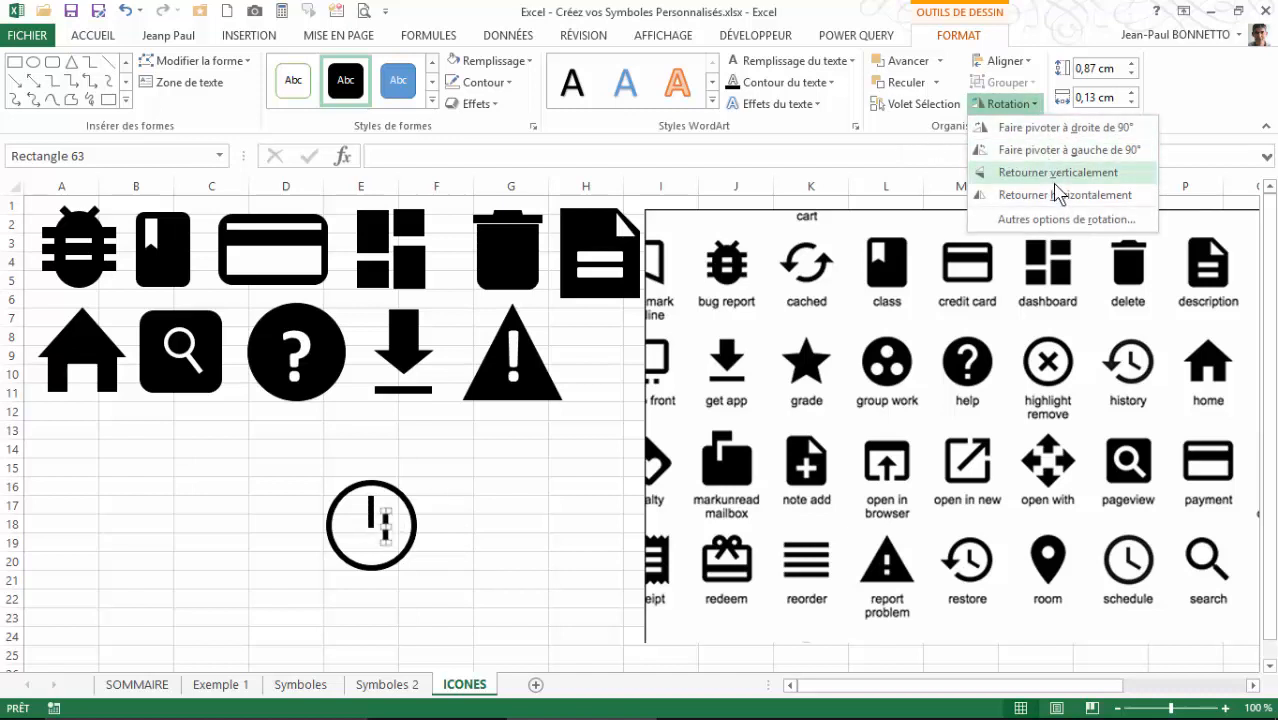
click(1058, 220)
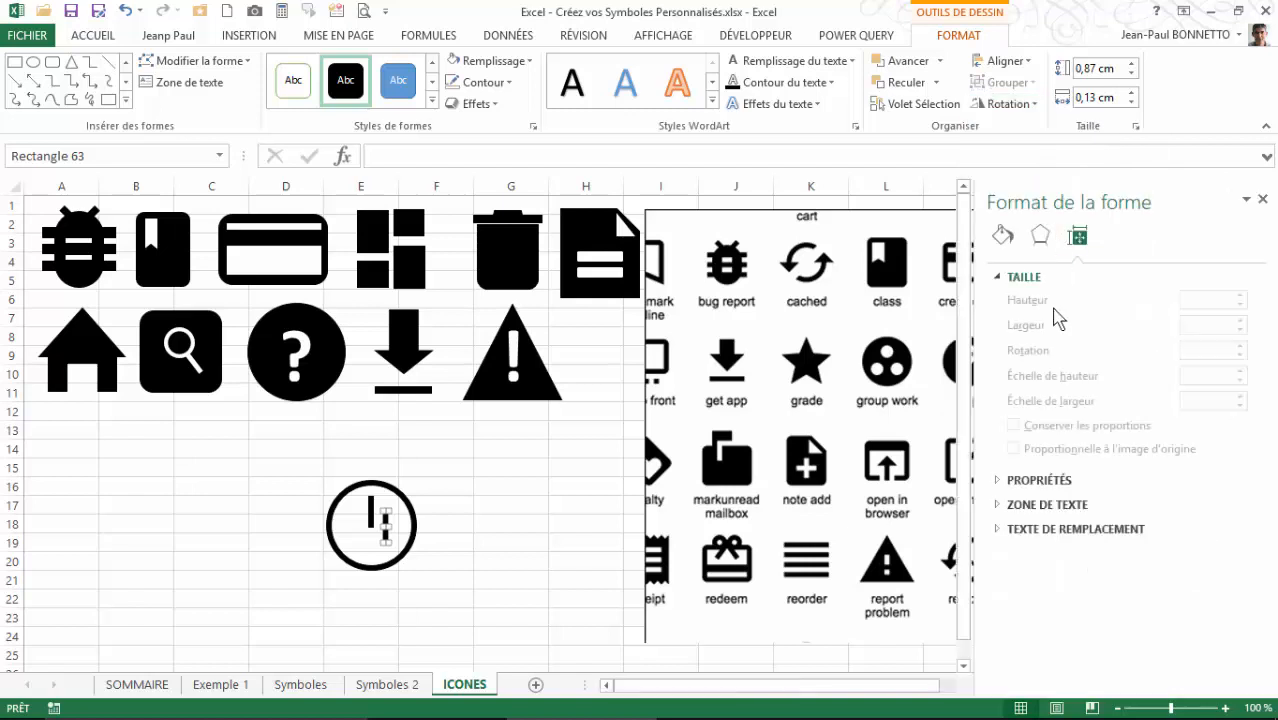
double_click(1199, 380)
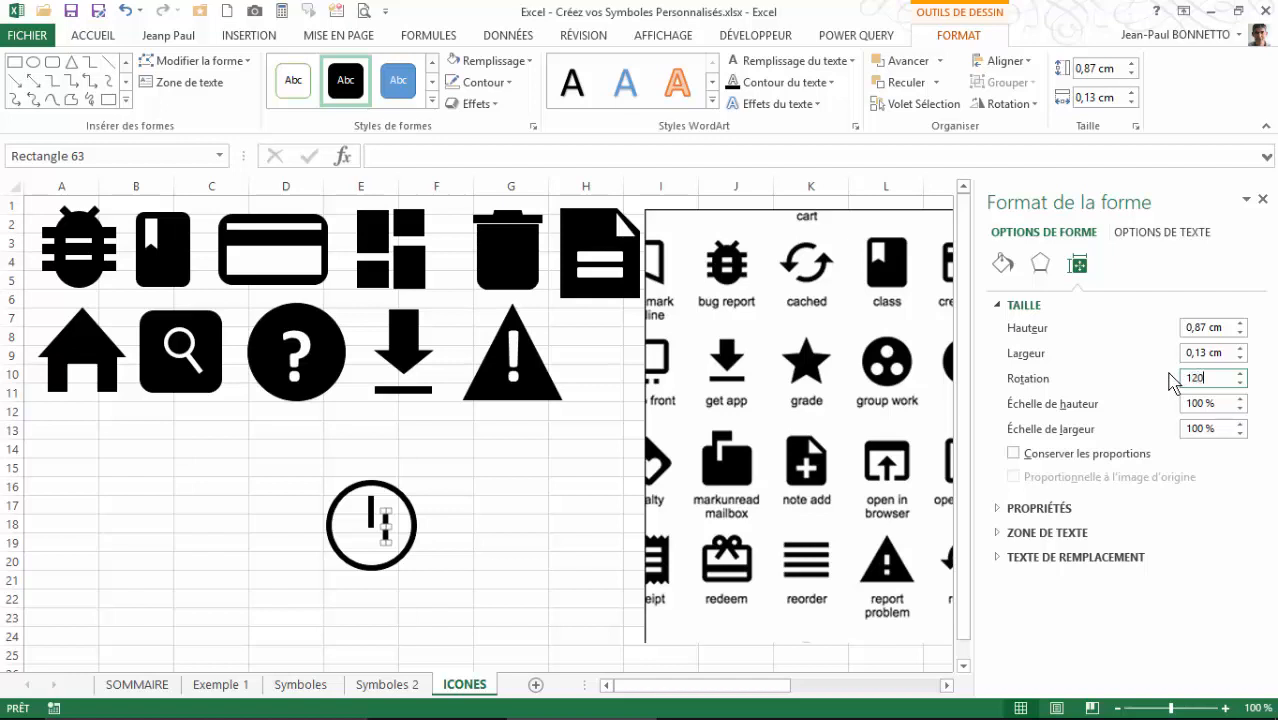
text(120)
key(Return)
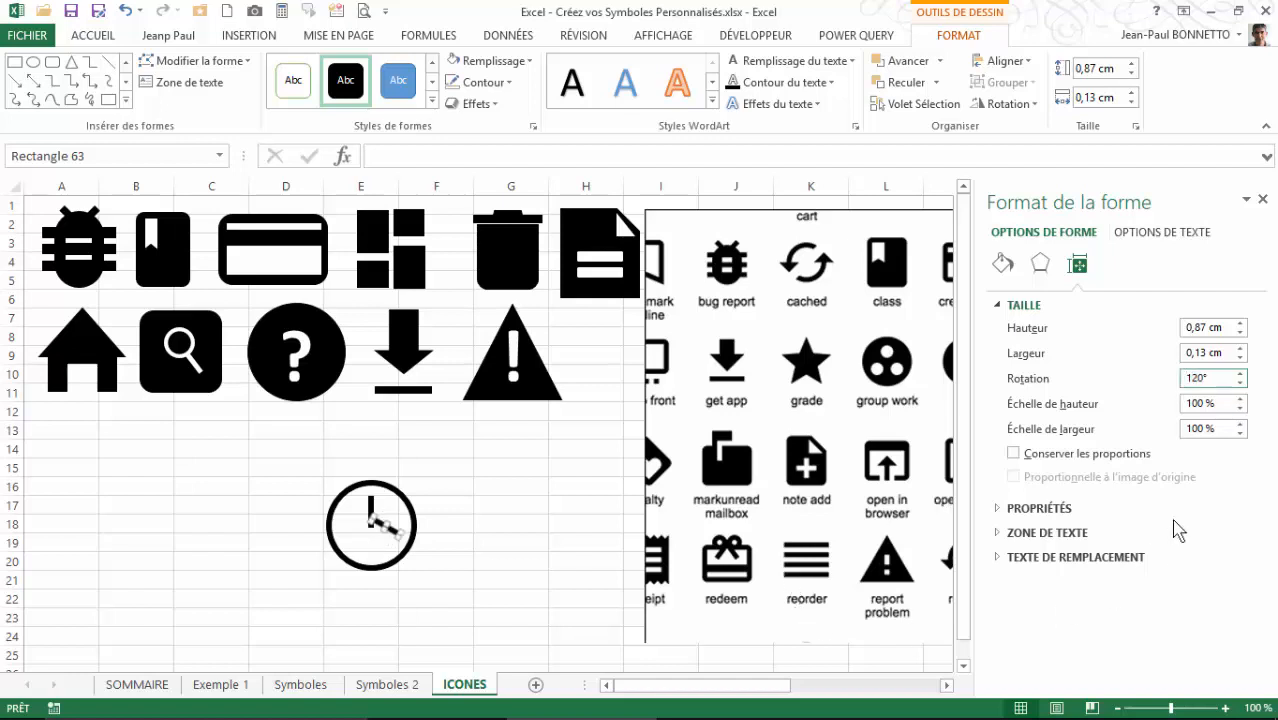
click(1262, 199)
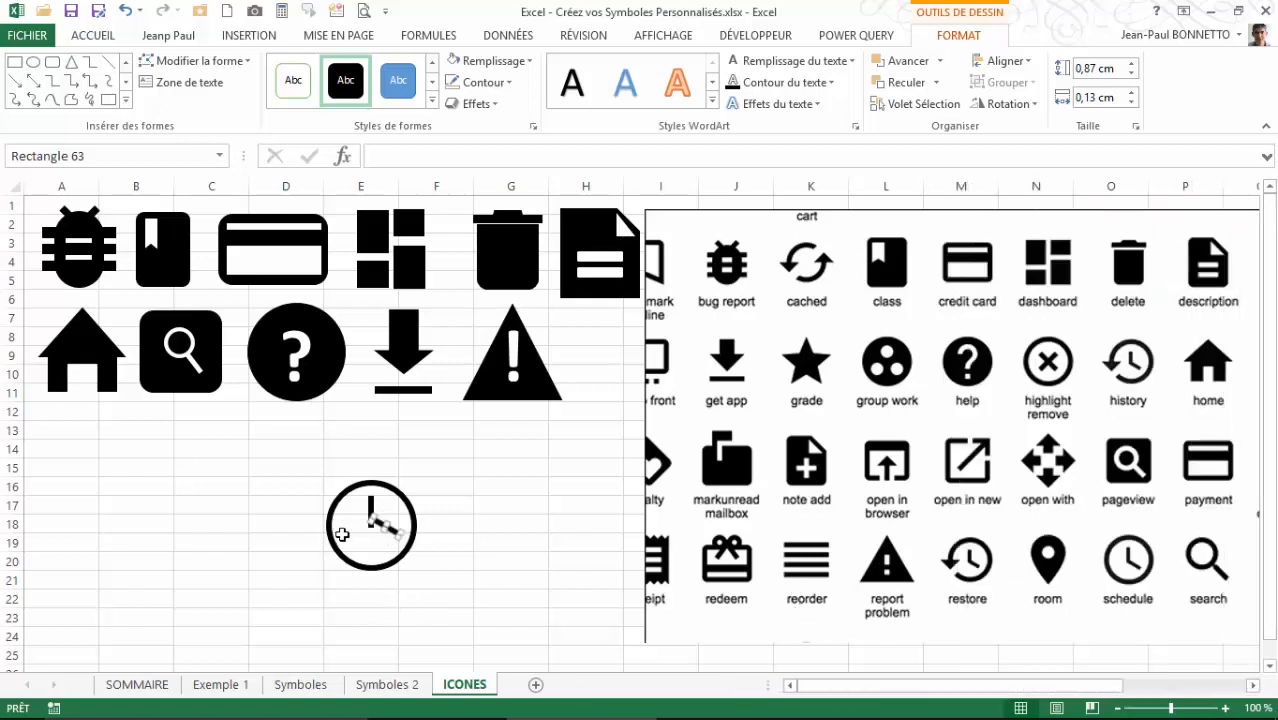
drag(390, 531, 389, 537)
- Group the two clock hands
shift+click(393, 507)
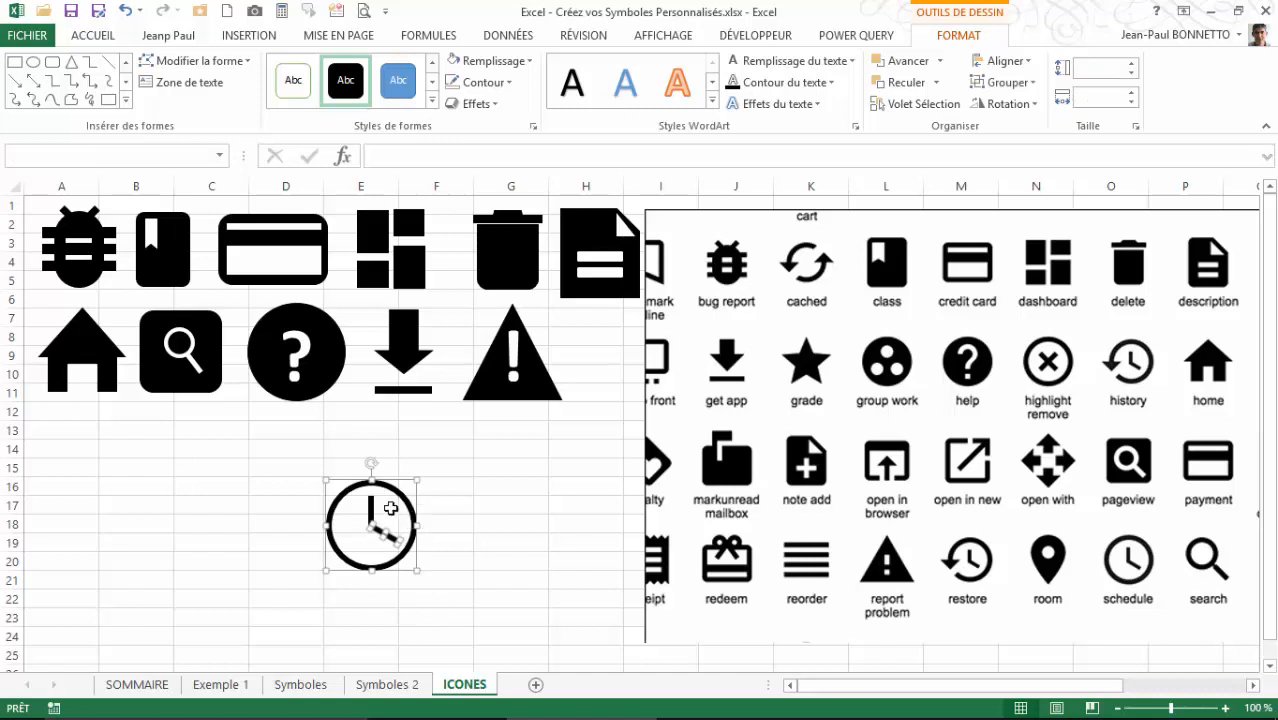
click(370, 512)
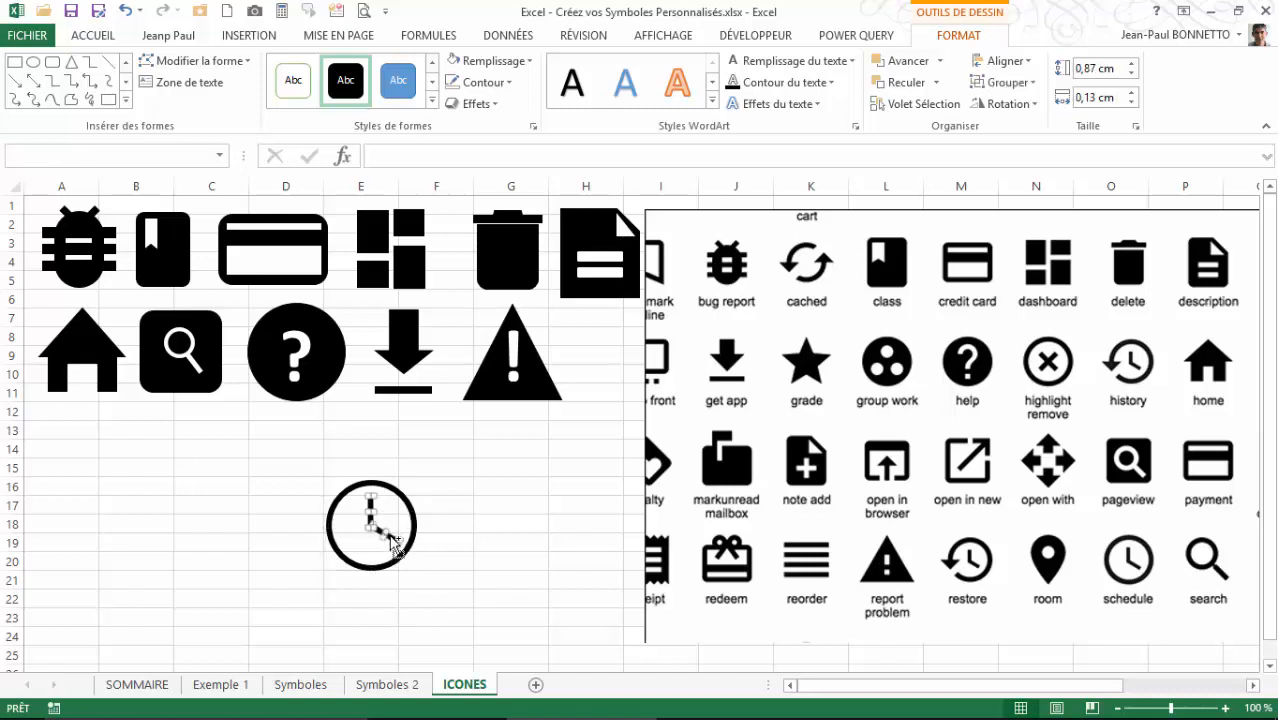
click(1005, 82)
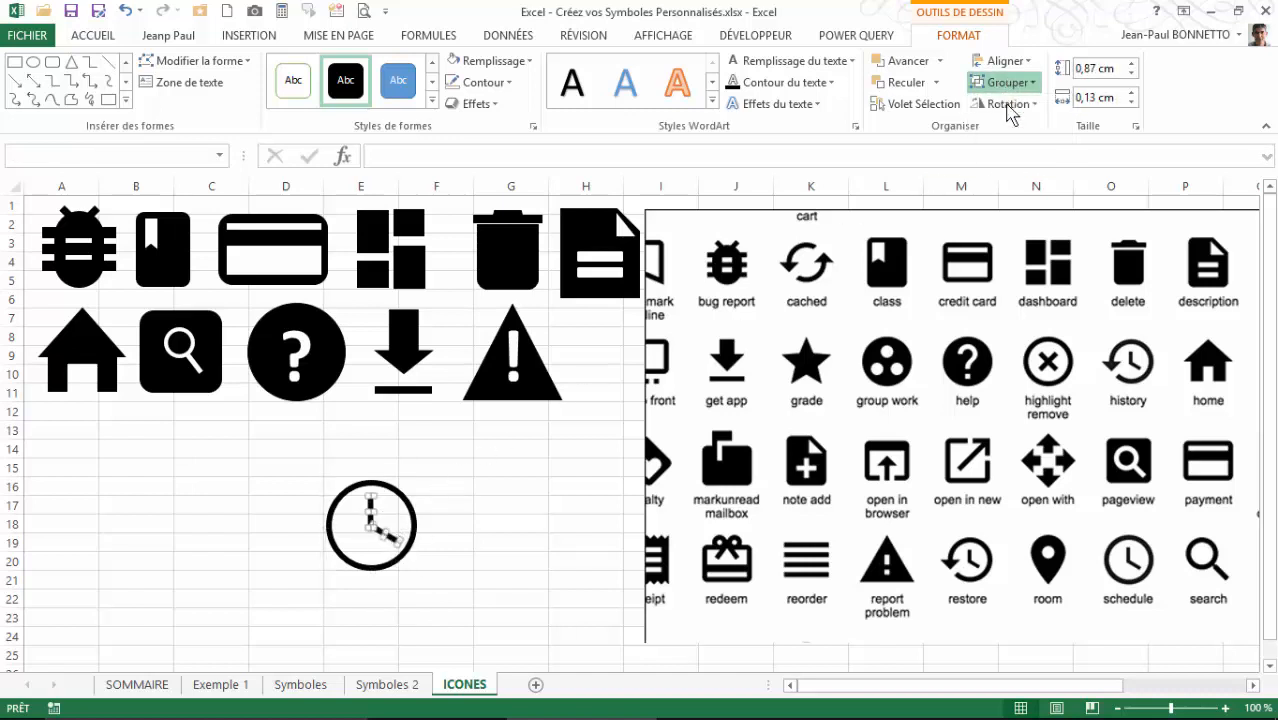
click(1012, 111)
- Center the grouped hands and the ring horizontally on each other
shift+click(331, 520)
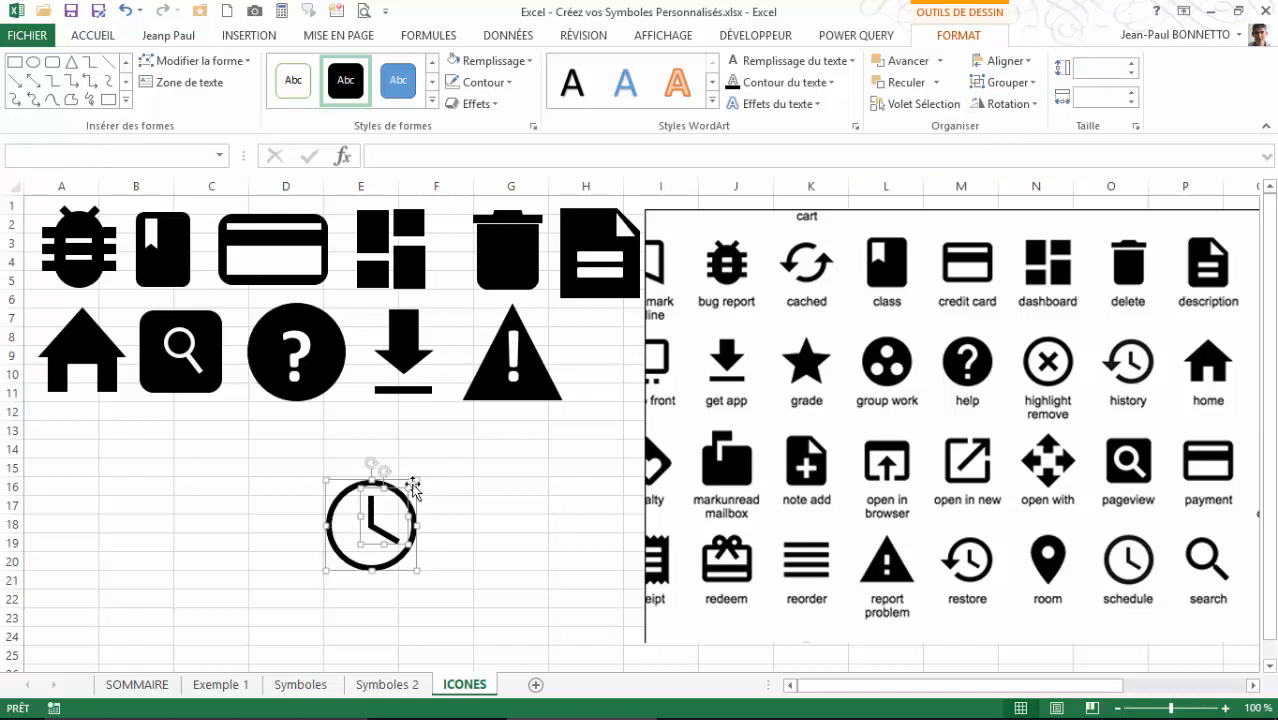
click(1027, 67)
click(981, 108)
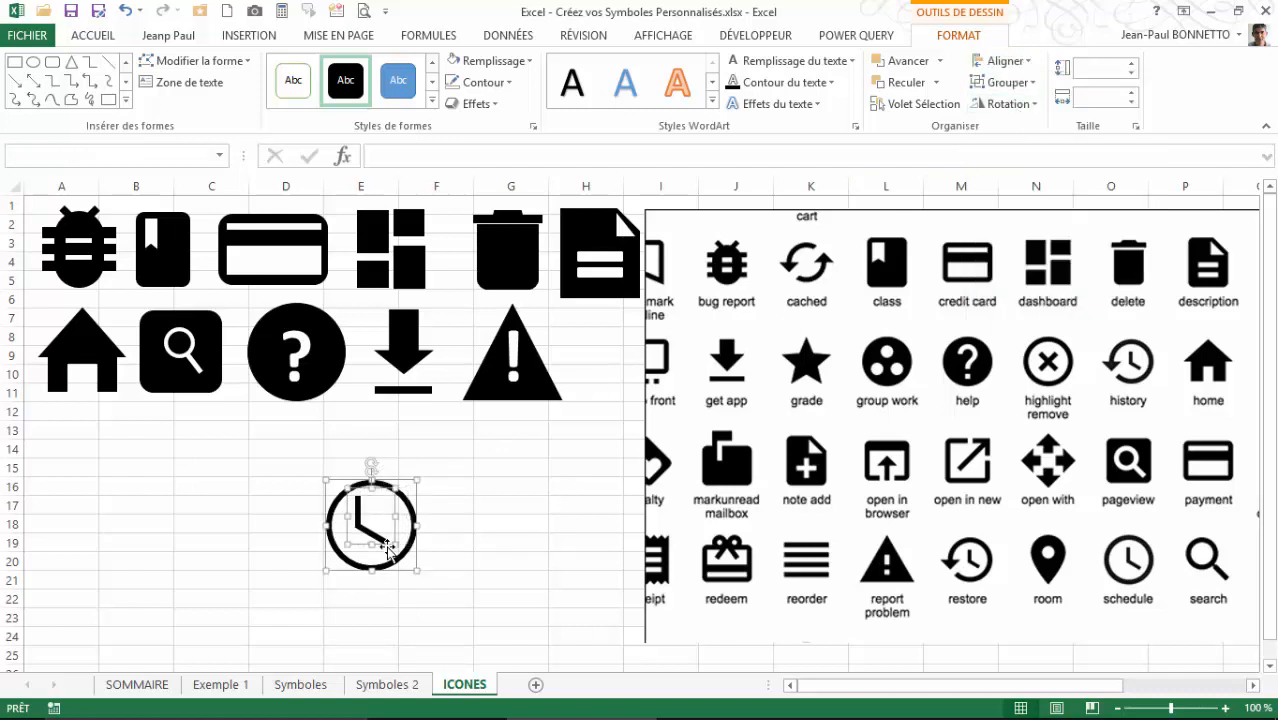
- Reposition the grouped hands by eye so that their joint sits at the center of the ring
mouse_move(390, 547)
mouse_down()
mouse_move(448, 529)
mouse_move(397, 541)
mouse_up()
click(359, 534)
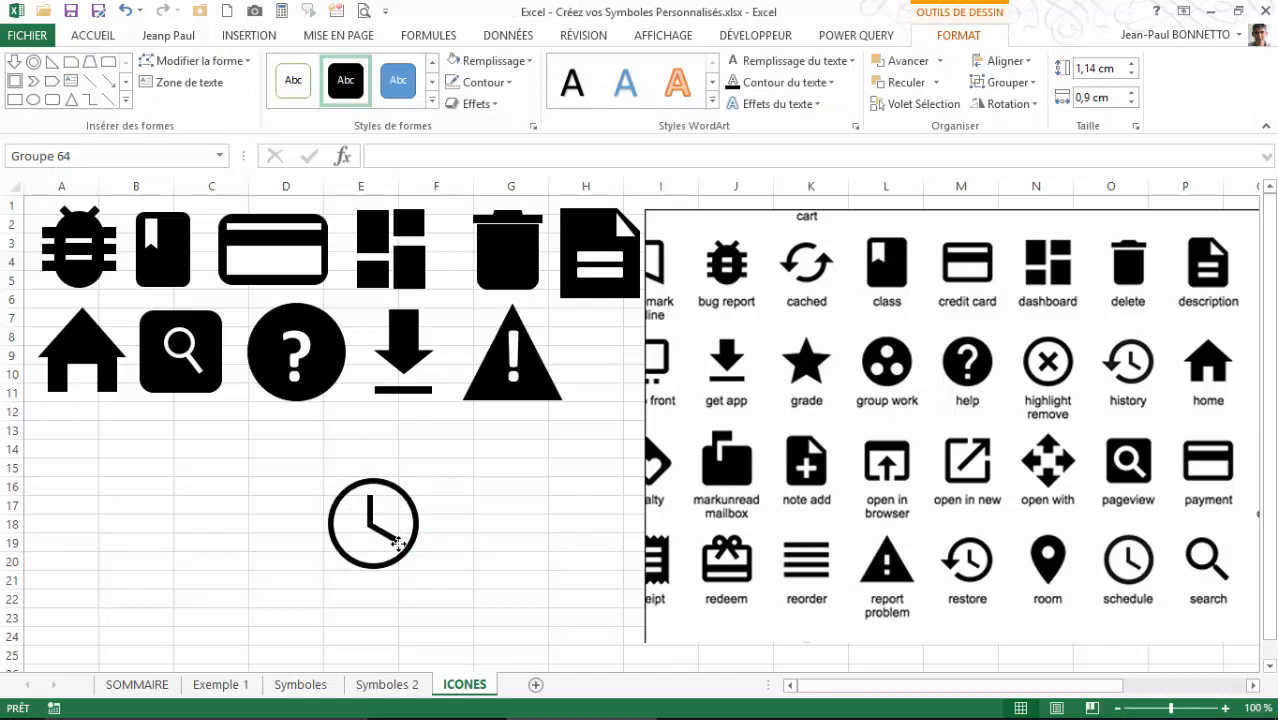
drag(398, 545, 403, 548)
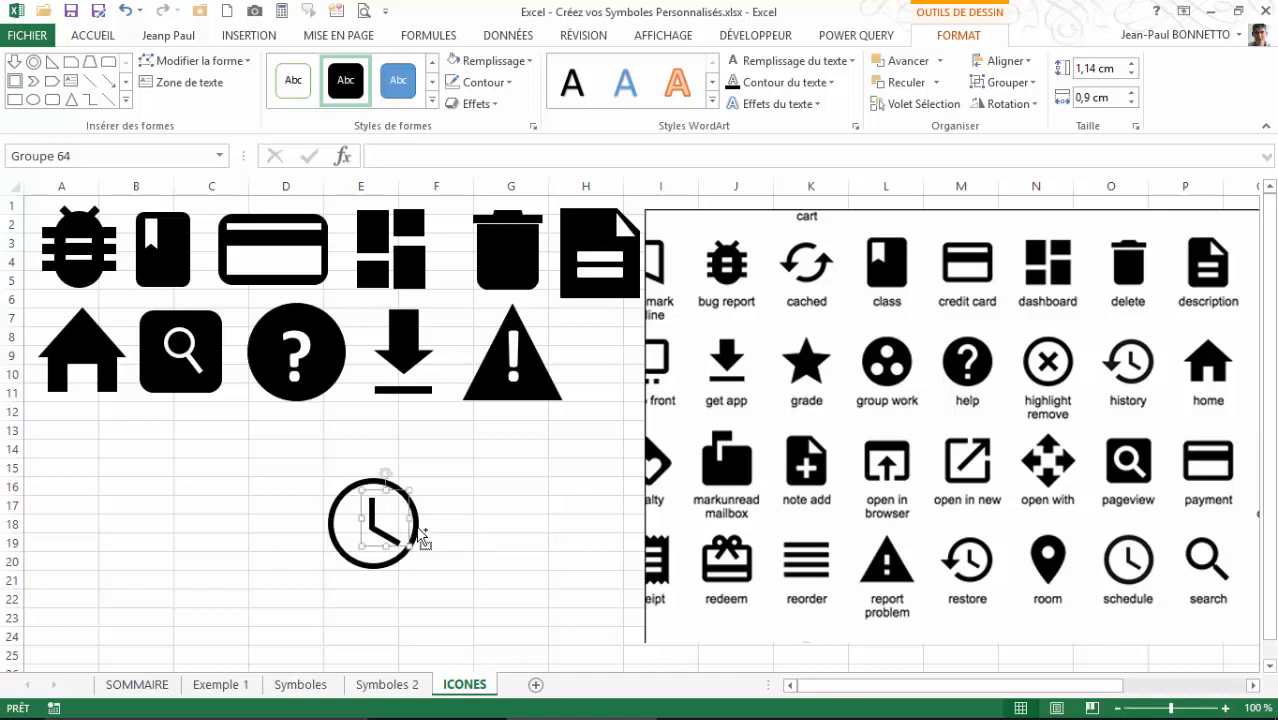
click(430, 525)
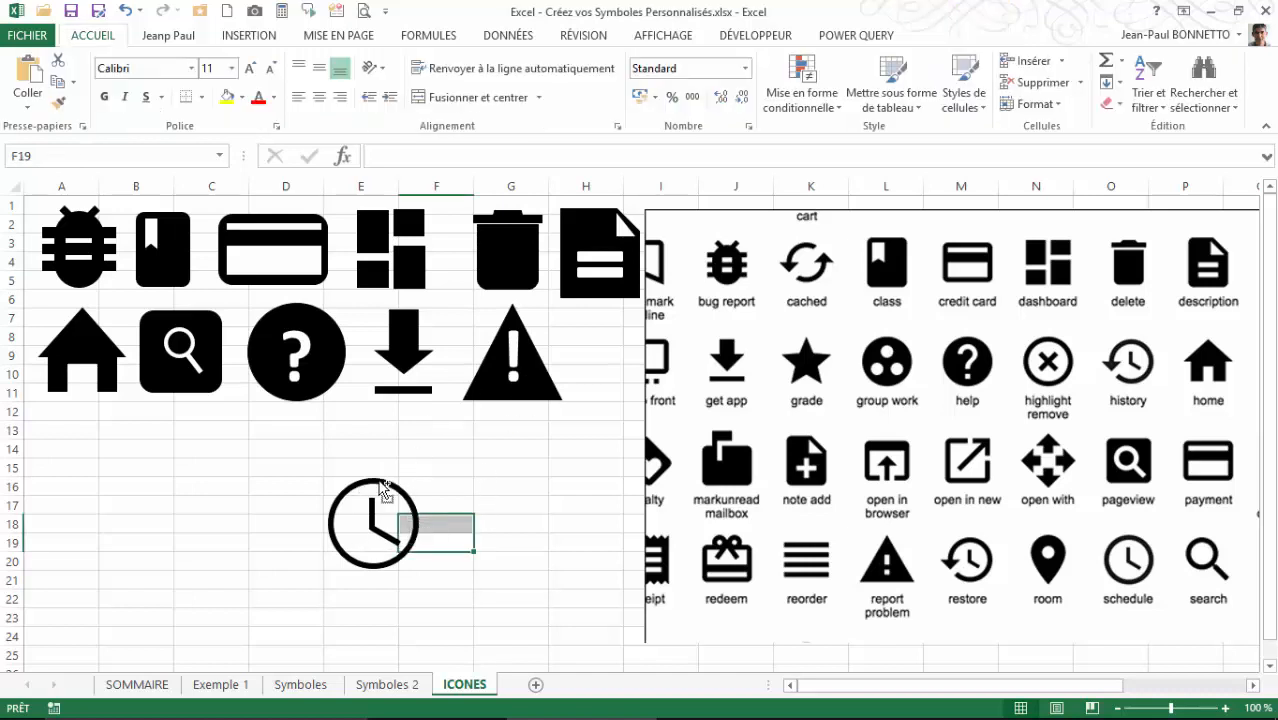
- Group the hands with the ring and move the clock icon below the home icon, around A13:A17
click(383, 520)
click(381, 521)
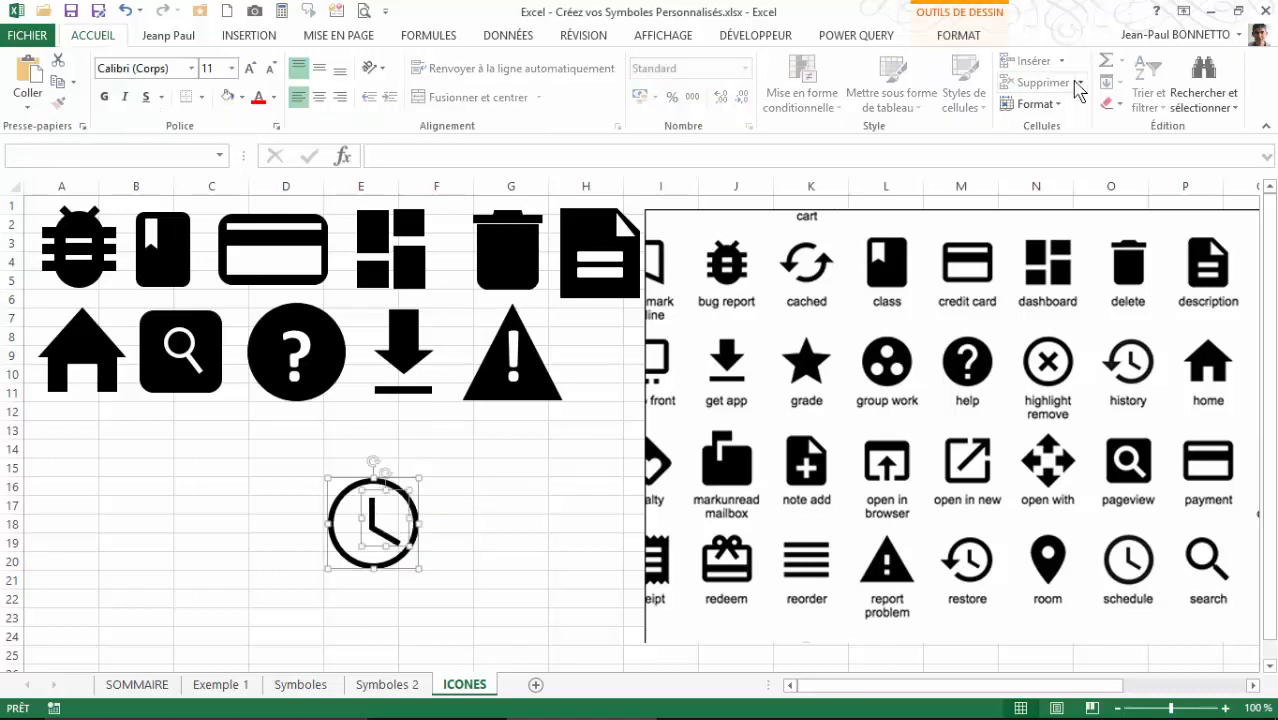
click(958, 36)
click(1005, 82)
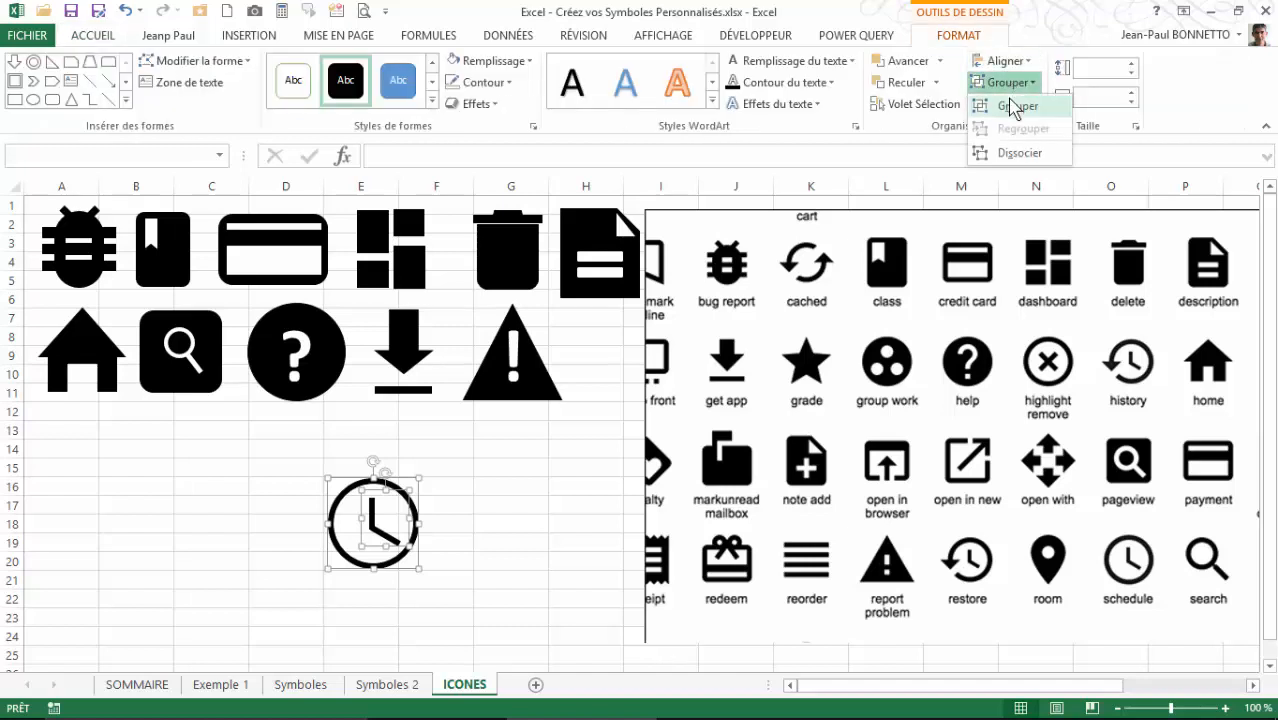
click(1012, 103)
drag(398, 582, 106, 528)
click(275, 520)
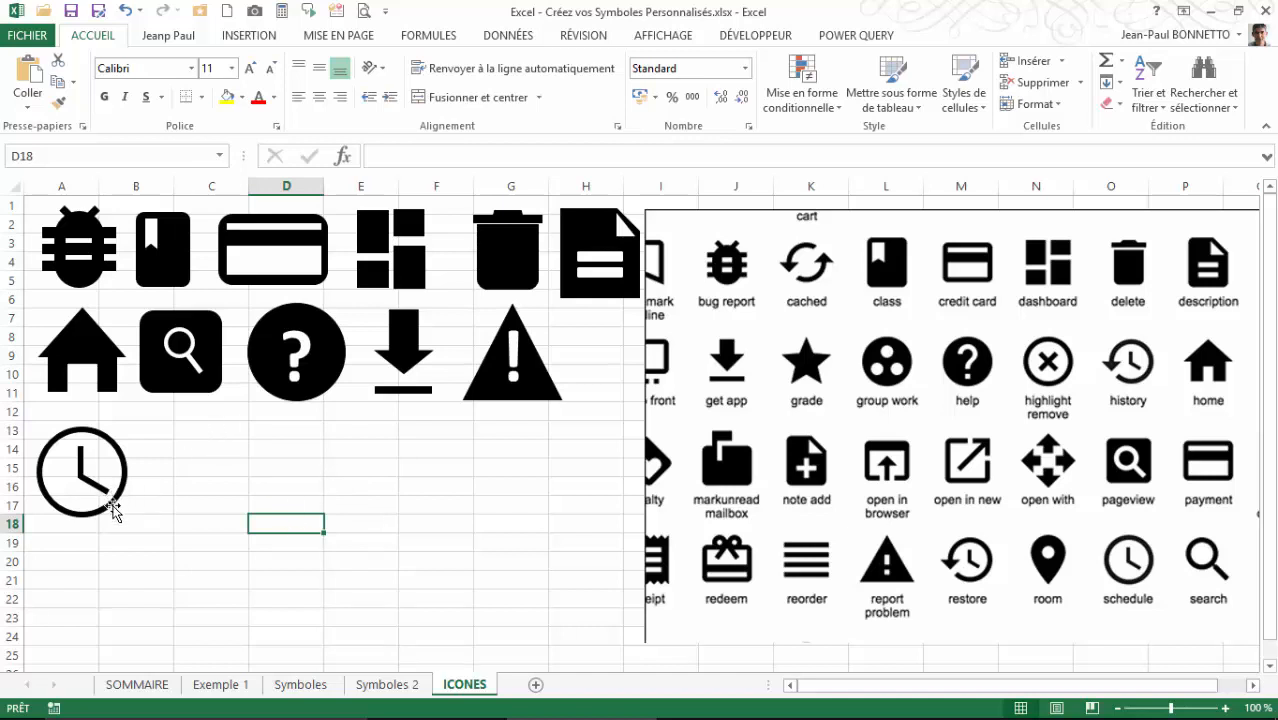
- Duplicate the help icon directly below itself, around D13:D17, and delete the question mark from the copy
click(322, 399)
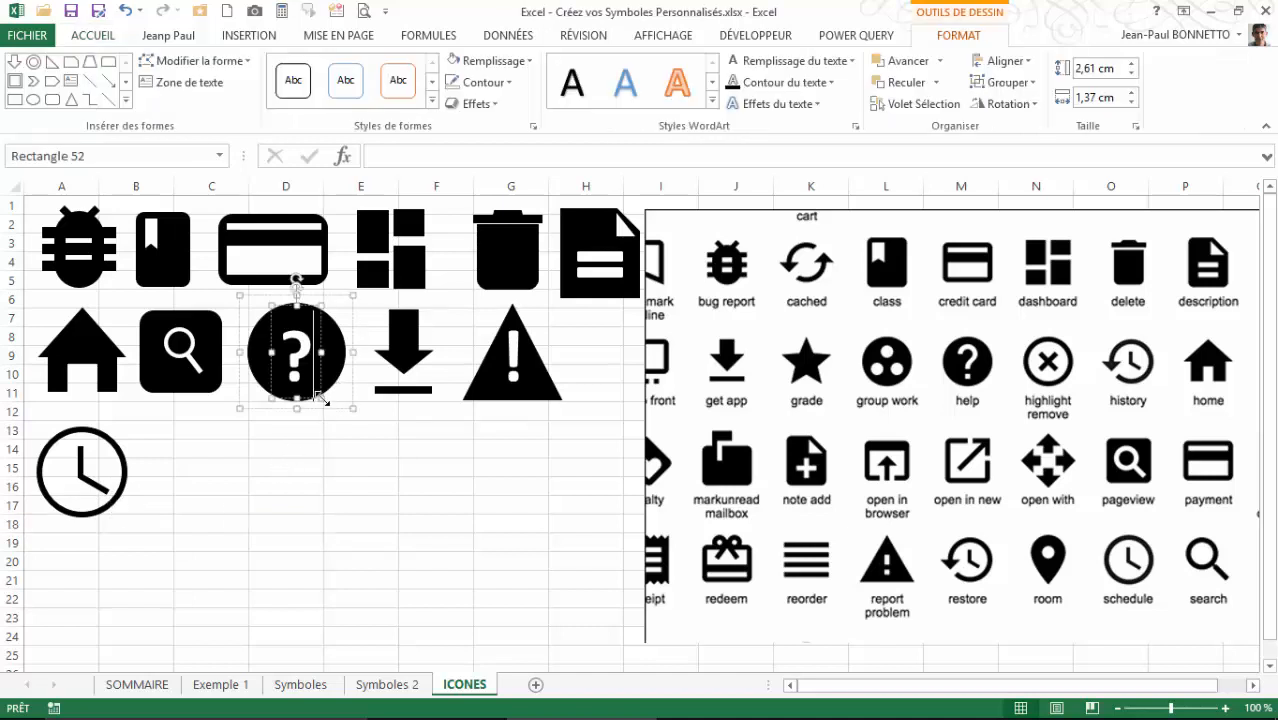
click(330, 413)
drag(328, 408, 325, 522)
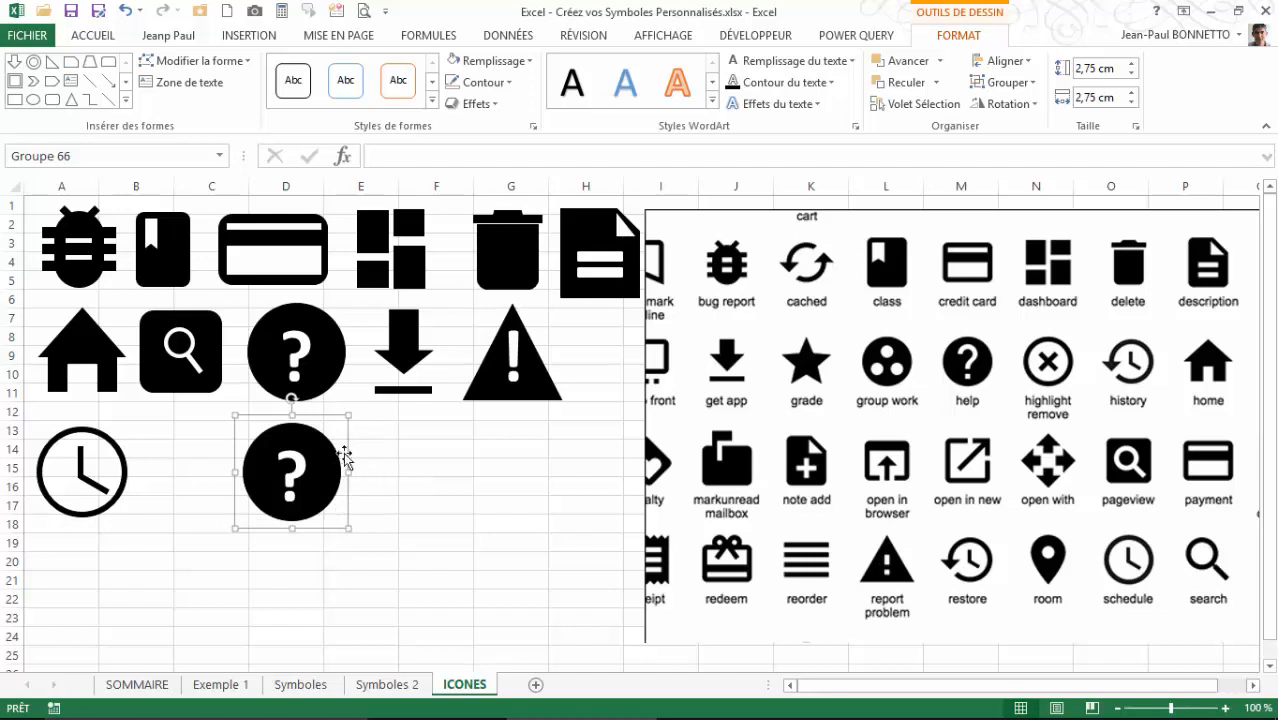
click(307, 478)
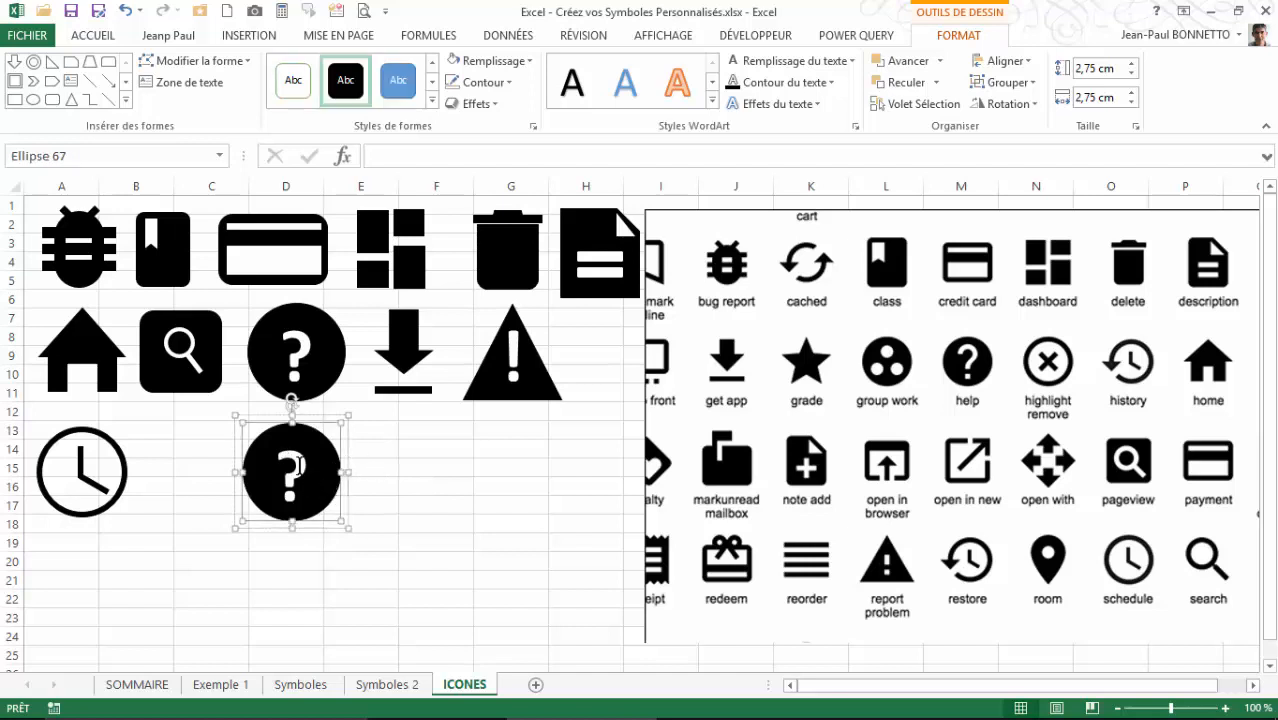
click(307, 426)
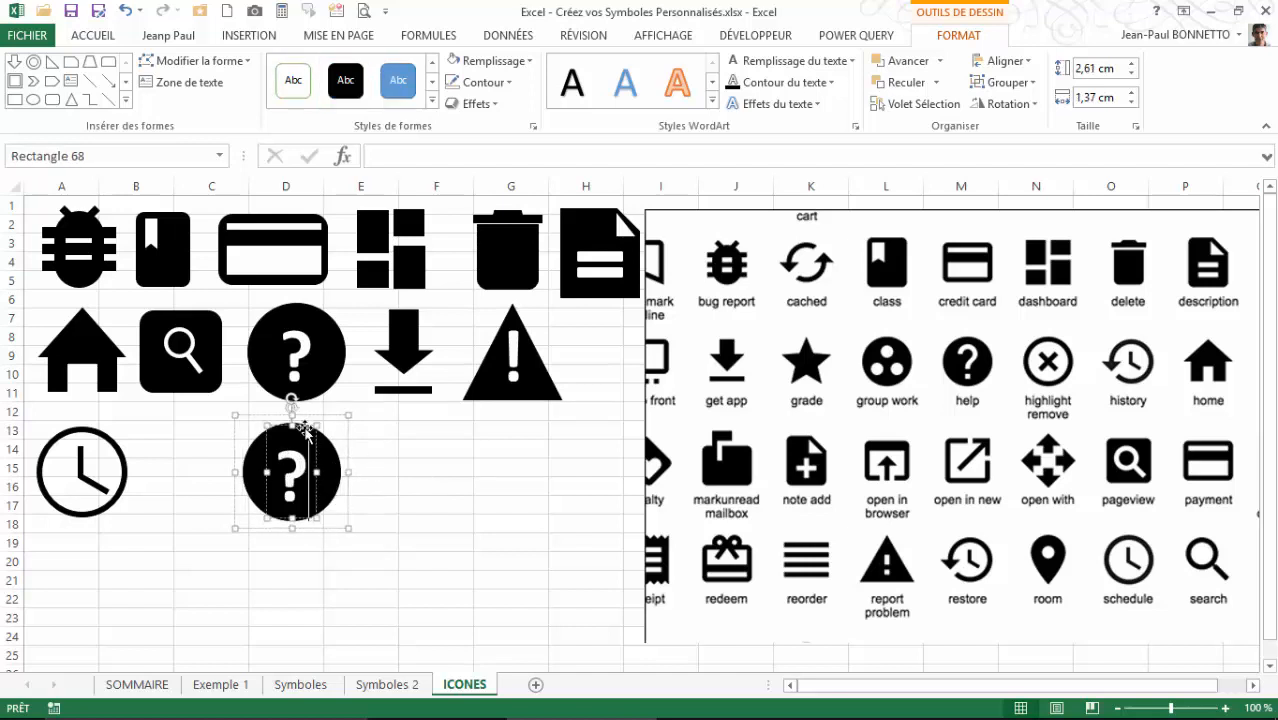
key(Delete)
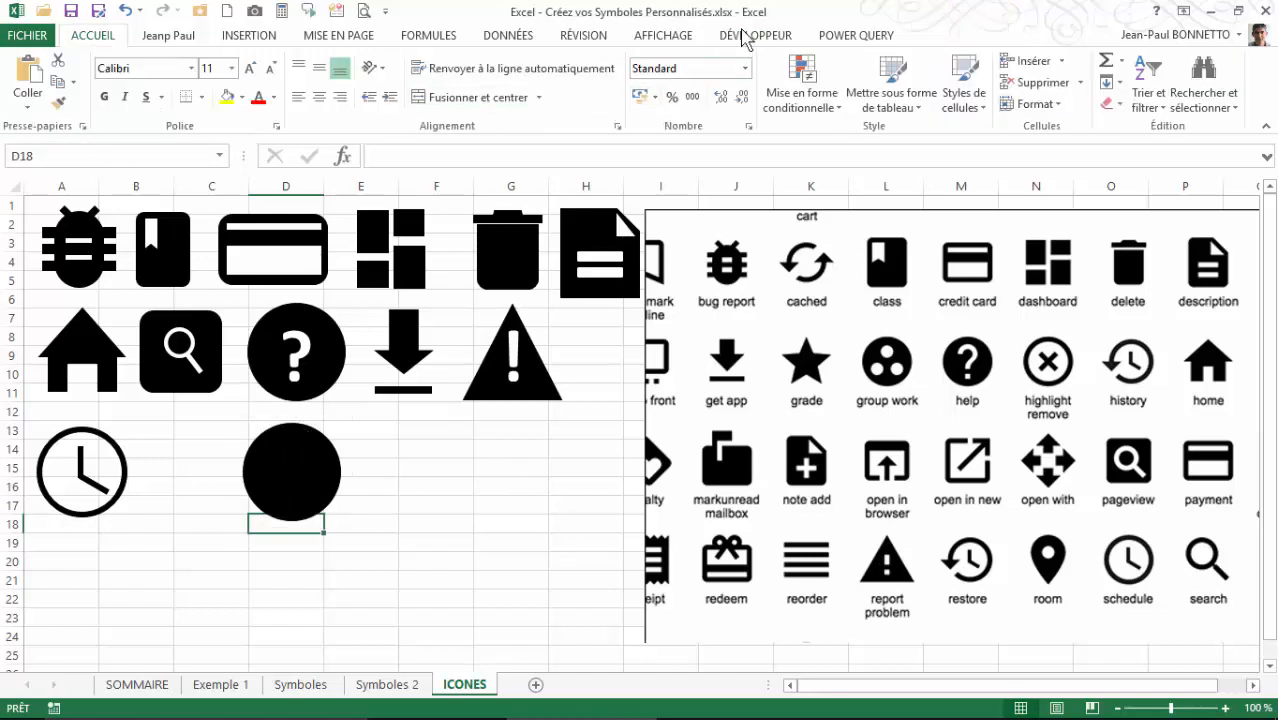
- Draw a circle about 0.6 cm across in the upper part of the copied black disc and fill it white
click(249, 35)
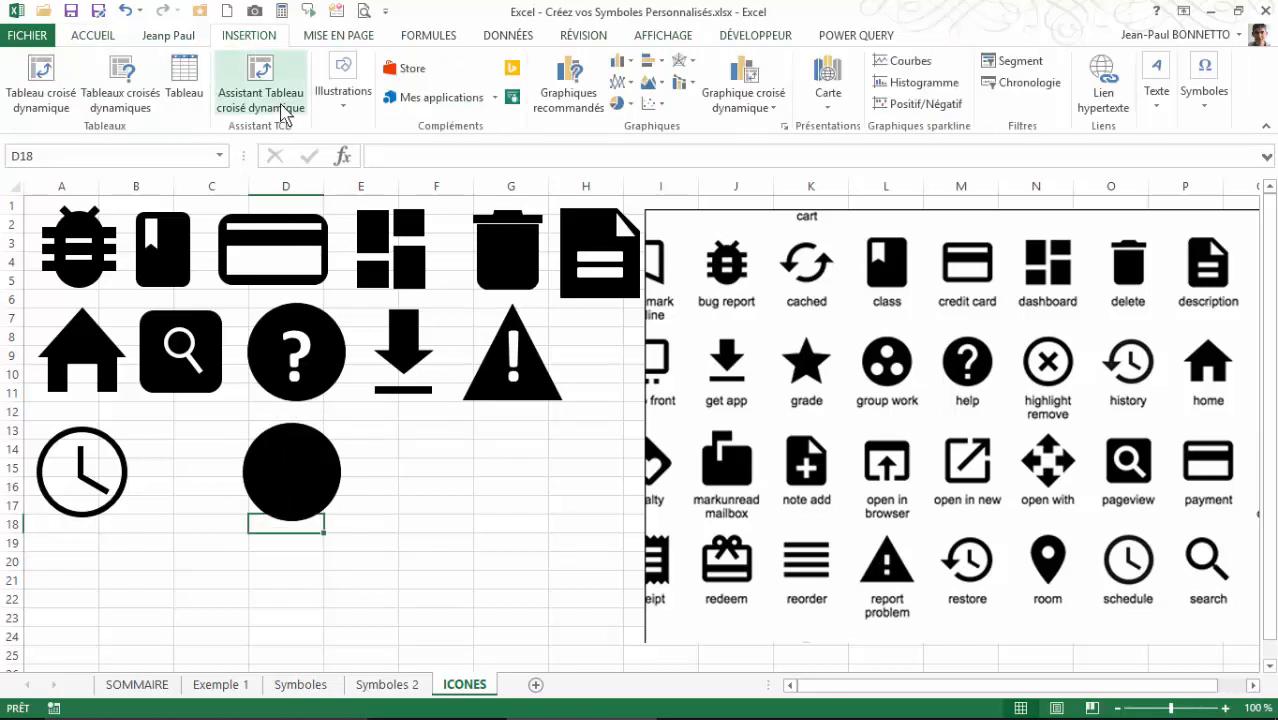
click(342, 100)
click(419, 160)
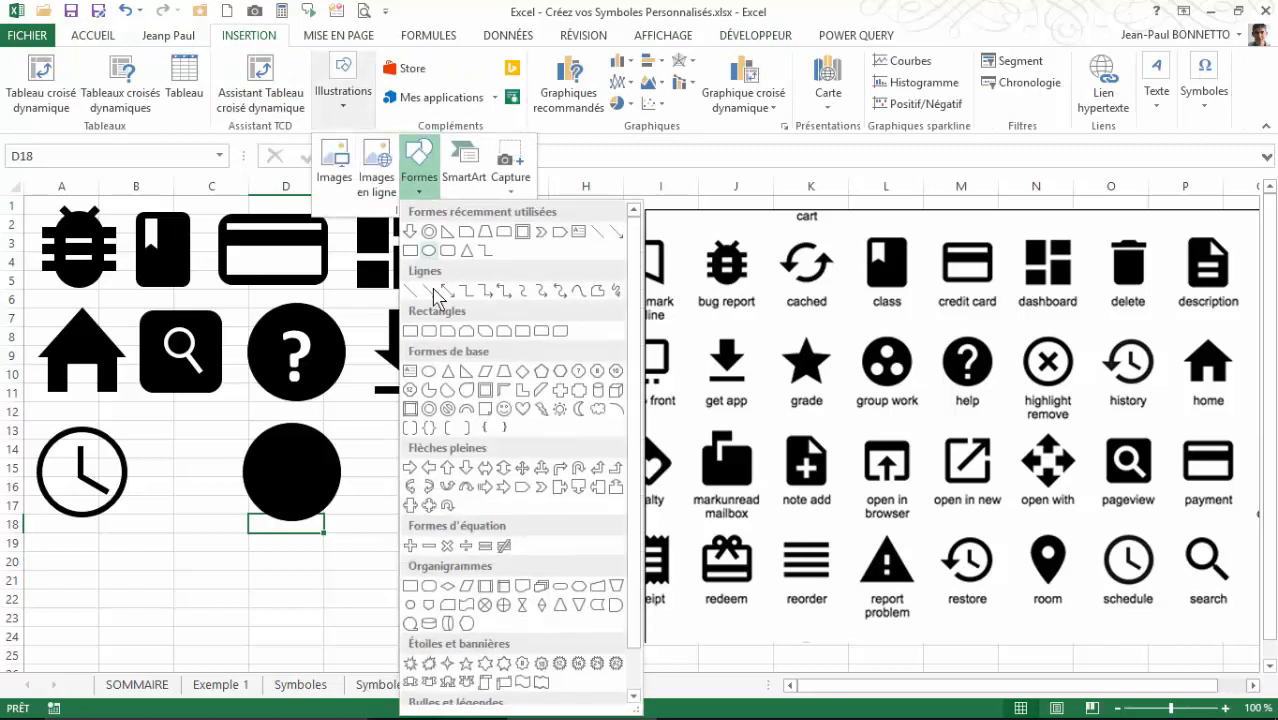
click(428, 262)
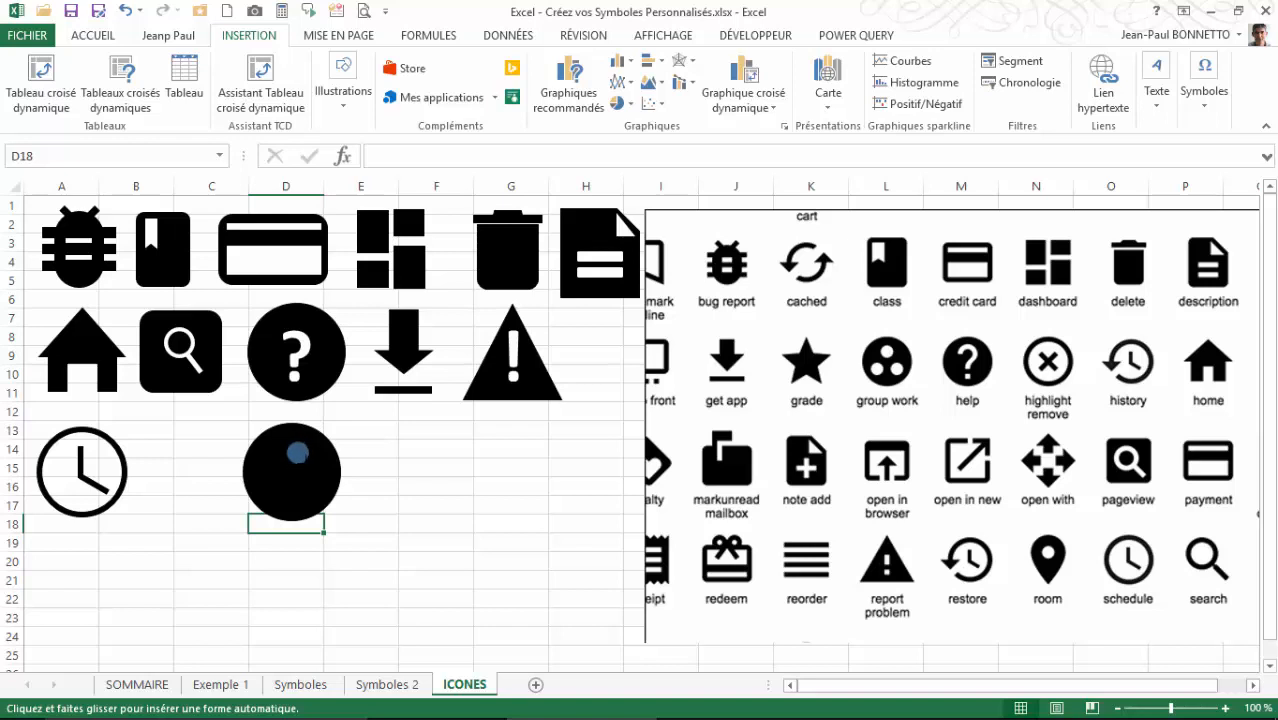
click(297, 453)
click(451, 63)
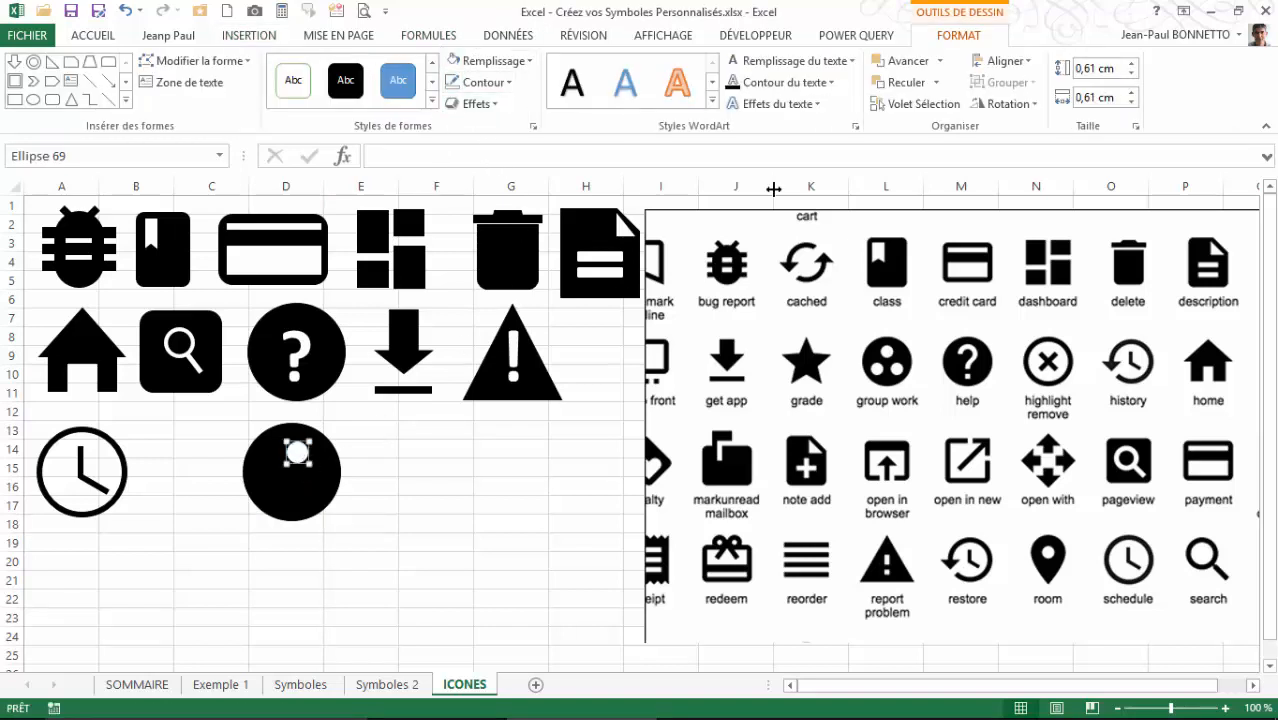
- Center the small white circle horizontally on the black disc
shift+click(316, 490)
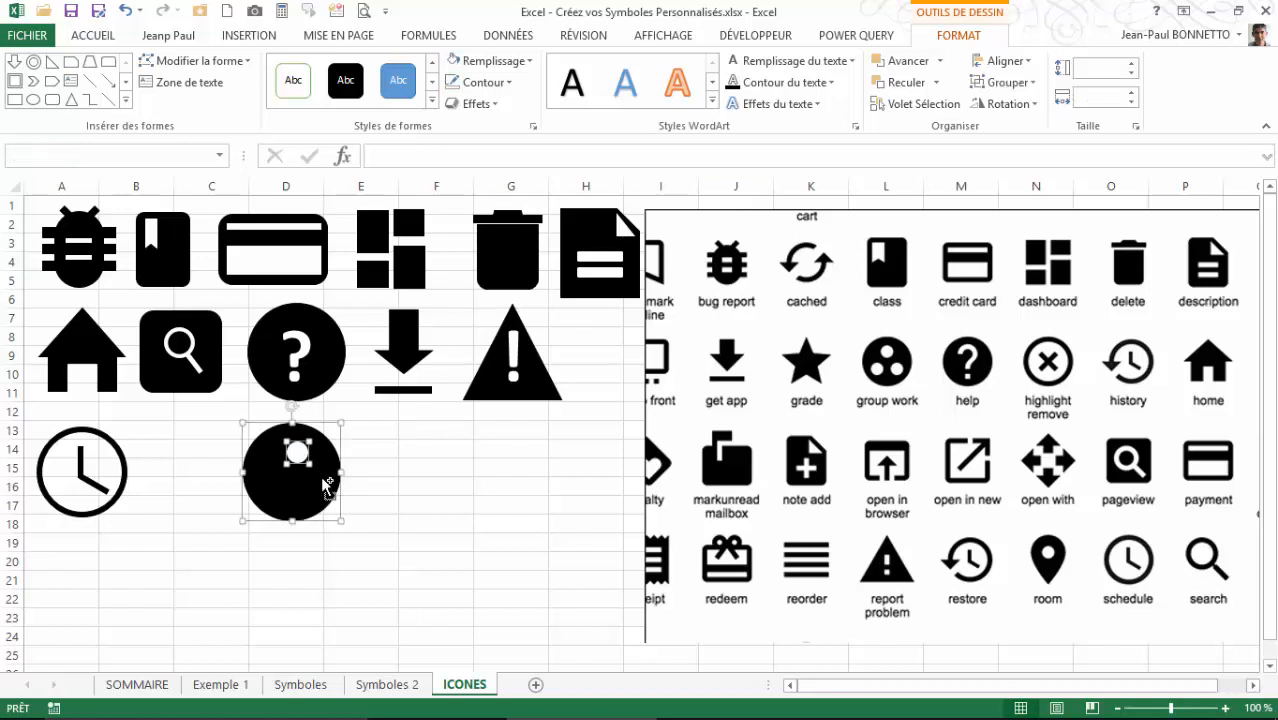
click(1029, 84)
click(1028, 61)
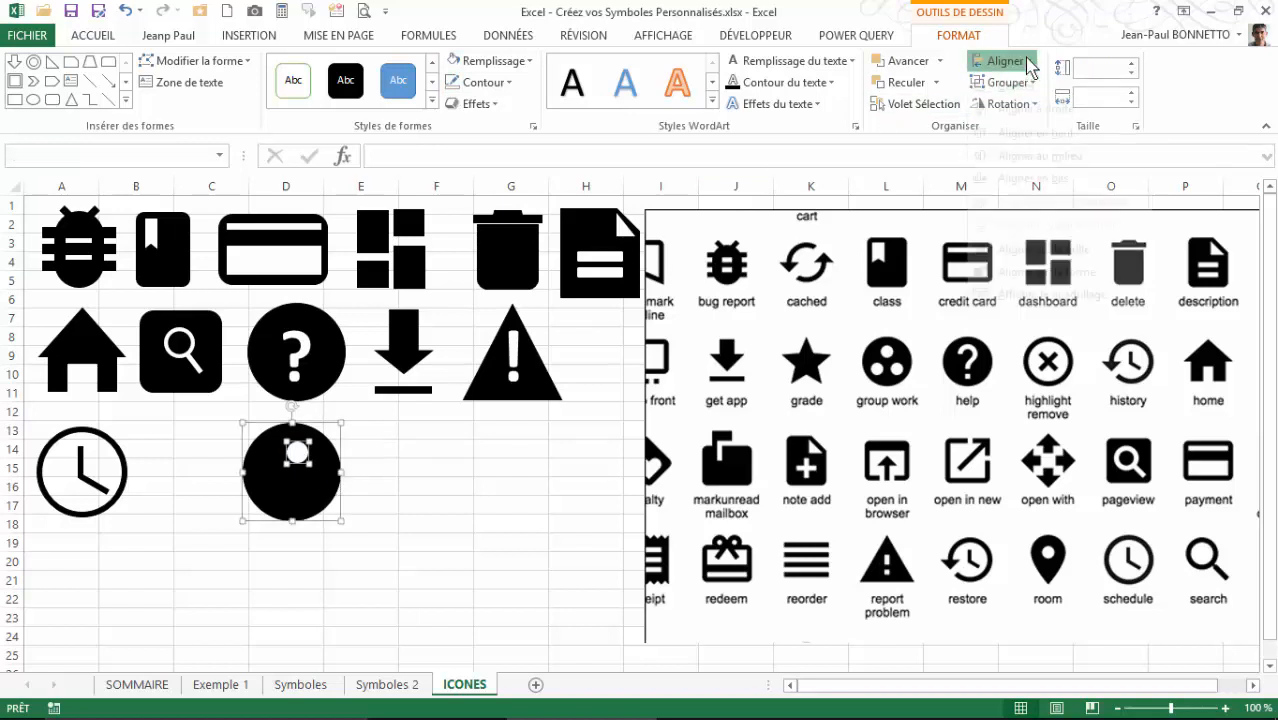
click(995, 104)
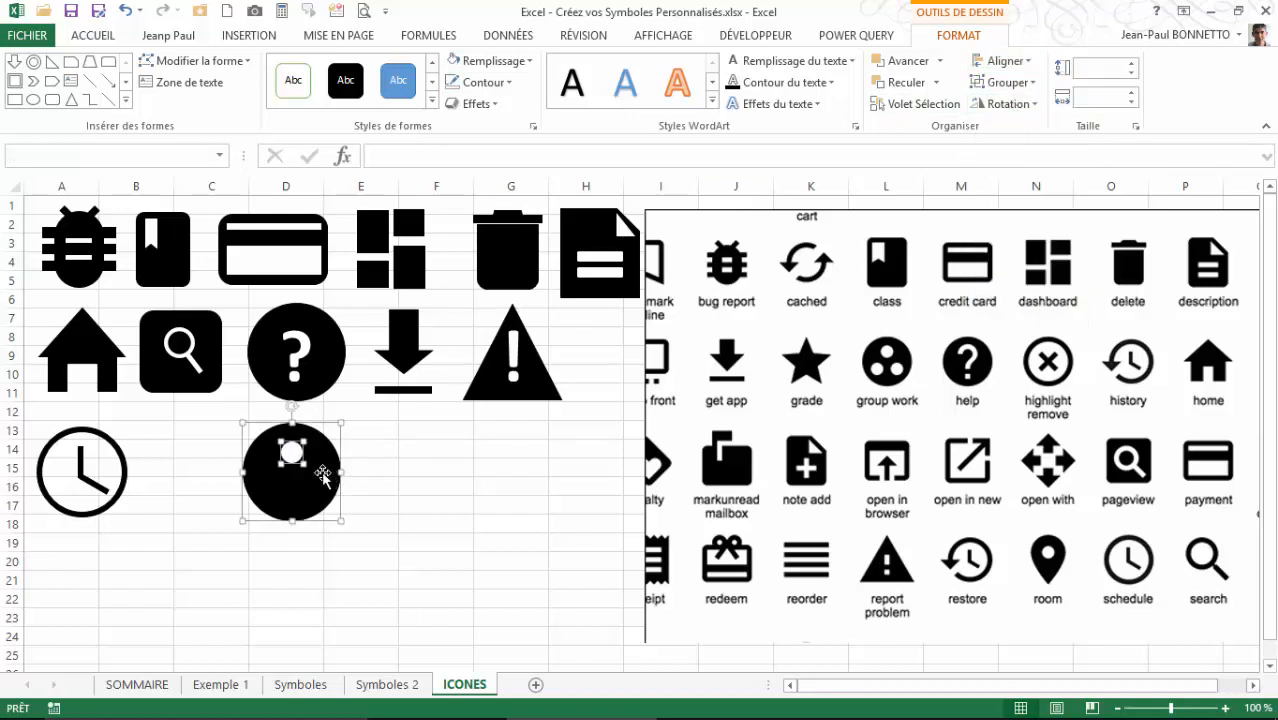
- Copy the white circle twice into the disc's middle so that the three circles form a triangle
click(371, 486)
click(292, 462)
drag(292, 462, 312, 503)
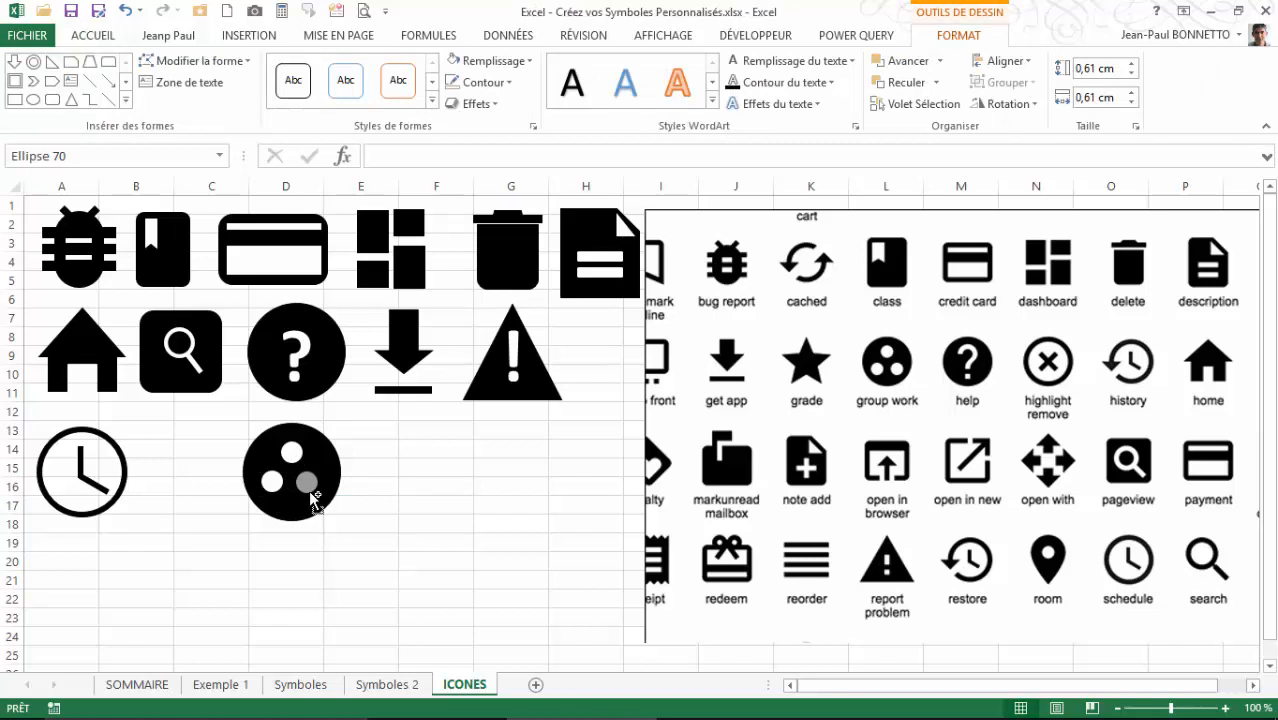
drag(312, 503, 312, 502)
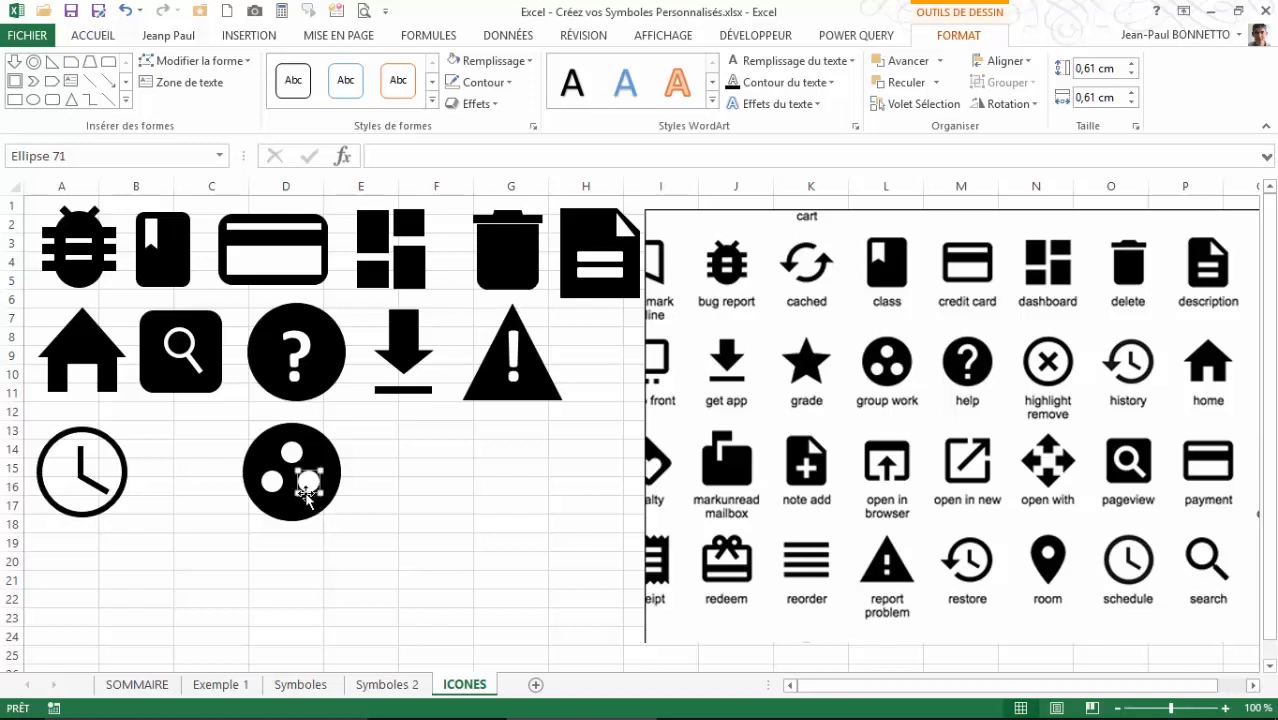
- Group the three white circles with the black disc and move the group work icon beside the clock icon
shift+click(272, 483)
shift+click(297, 455)
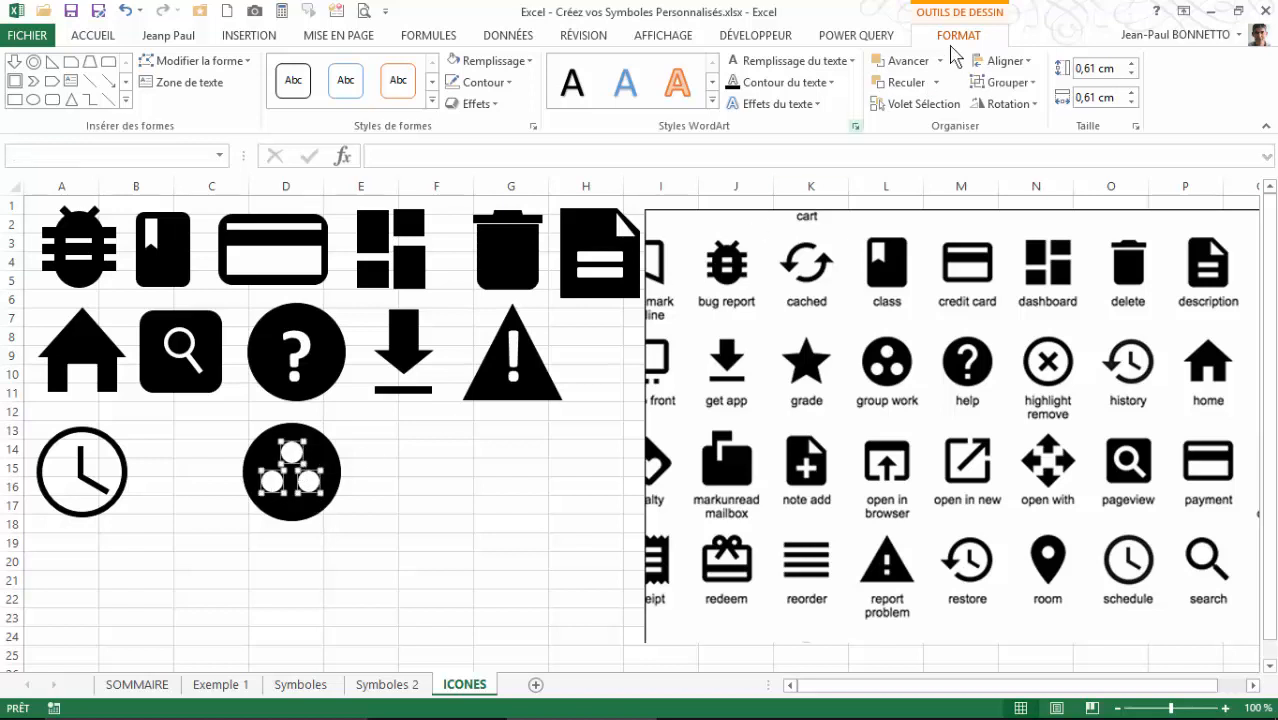
shift+click(335, 466)
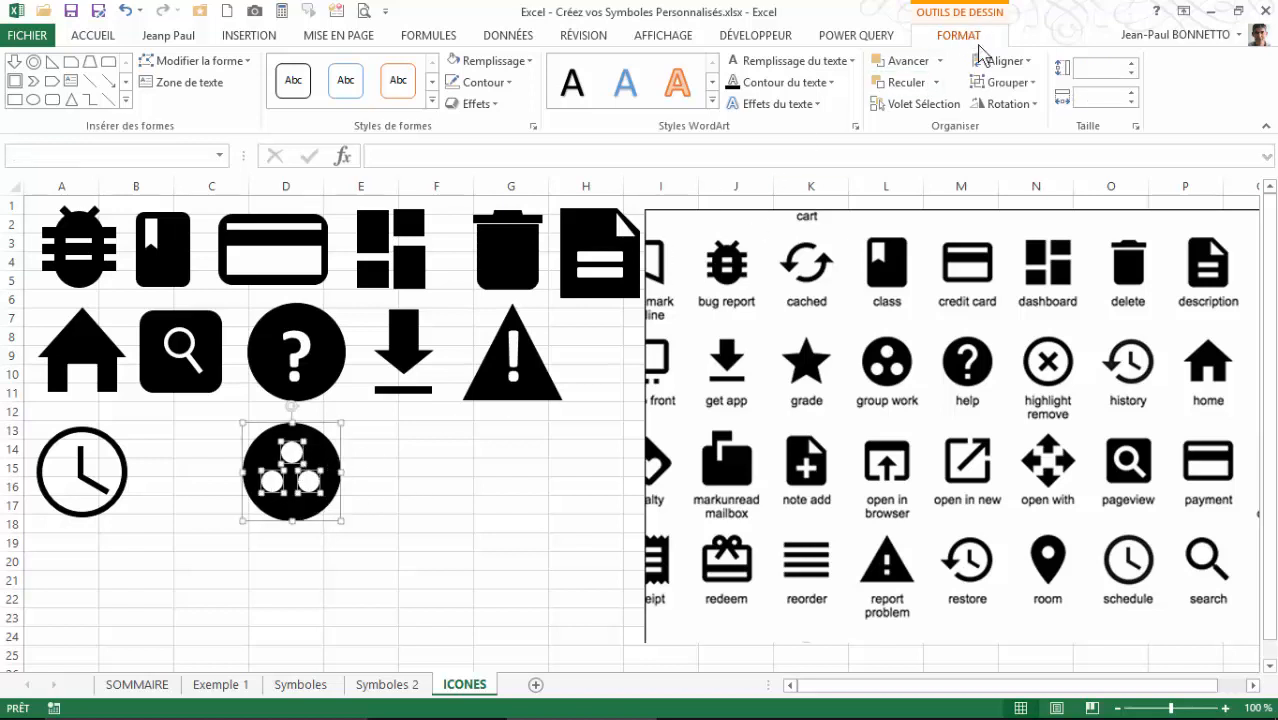
click(1005, 82)
click(1005, 110)
drag(320, 528, 227, 526)
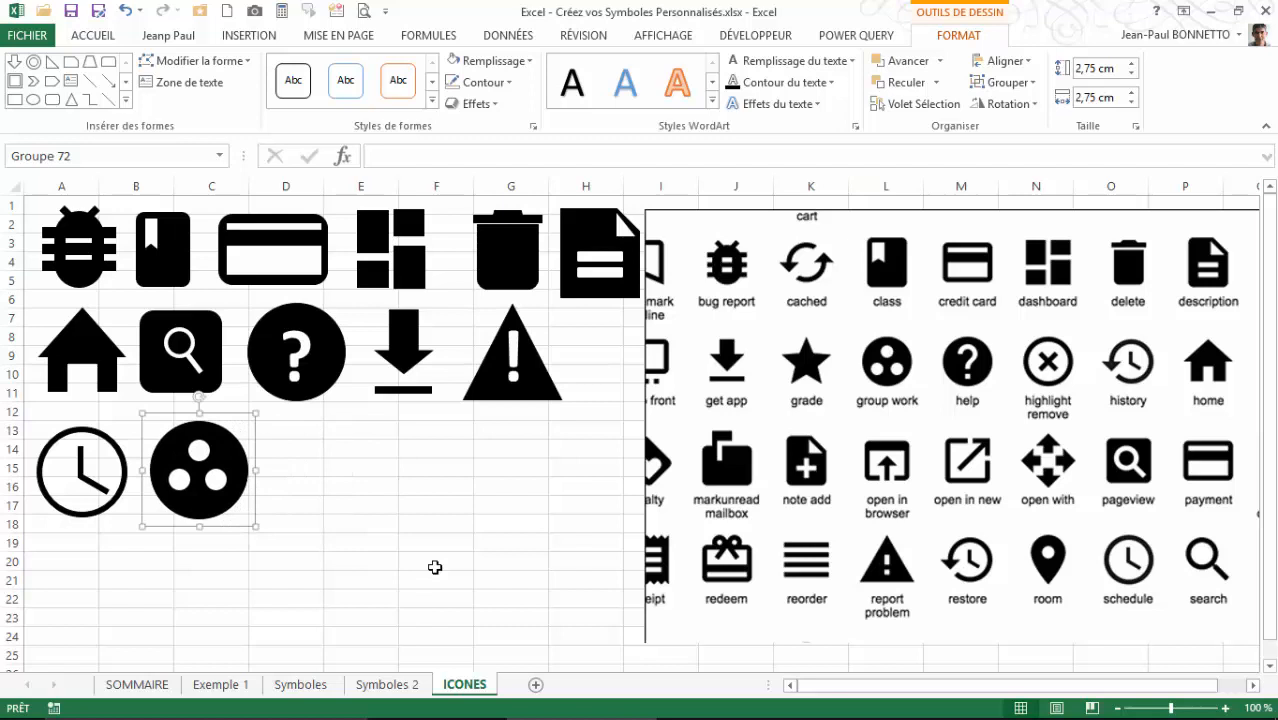
- Hide the gridlines on the ICONES sheet
click(396, 484)
click(336, 467)
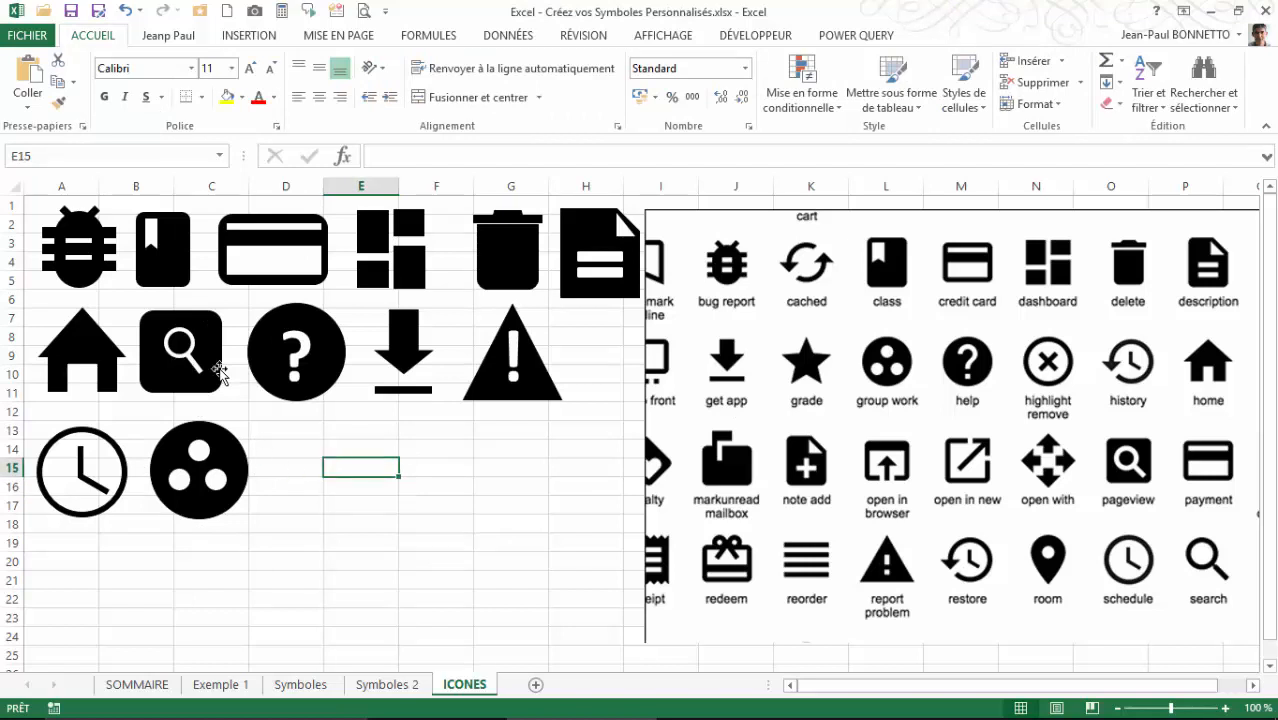
click(660, 36)
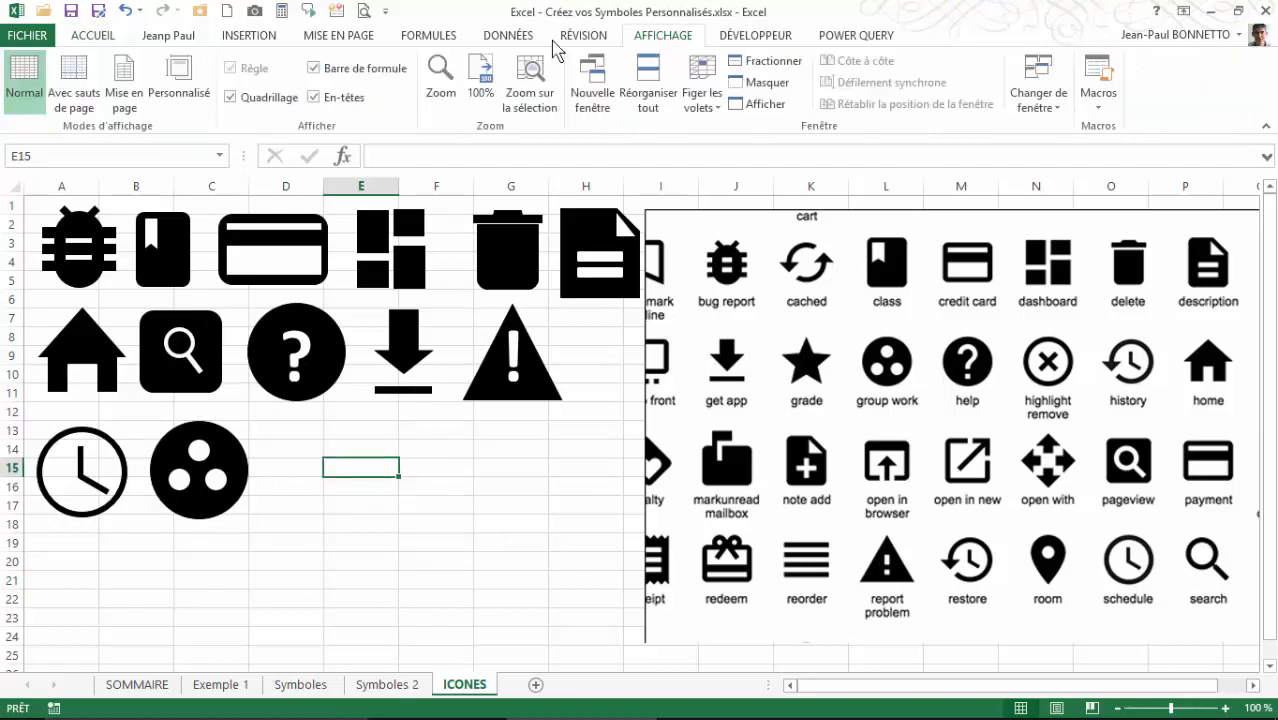
click(230, 97)
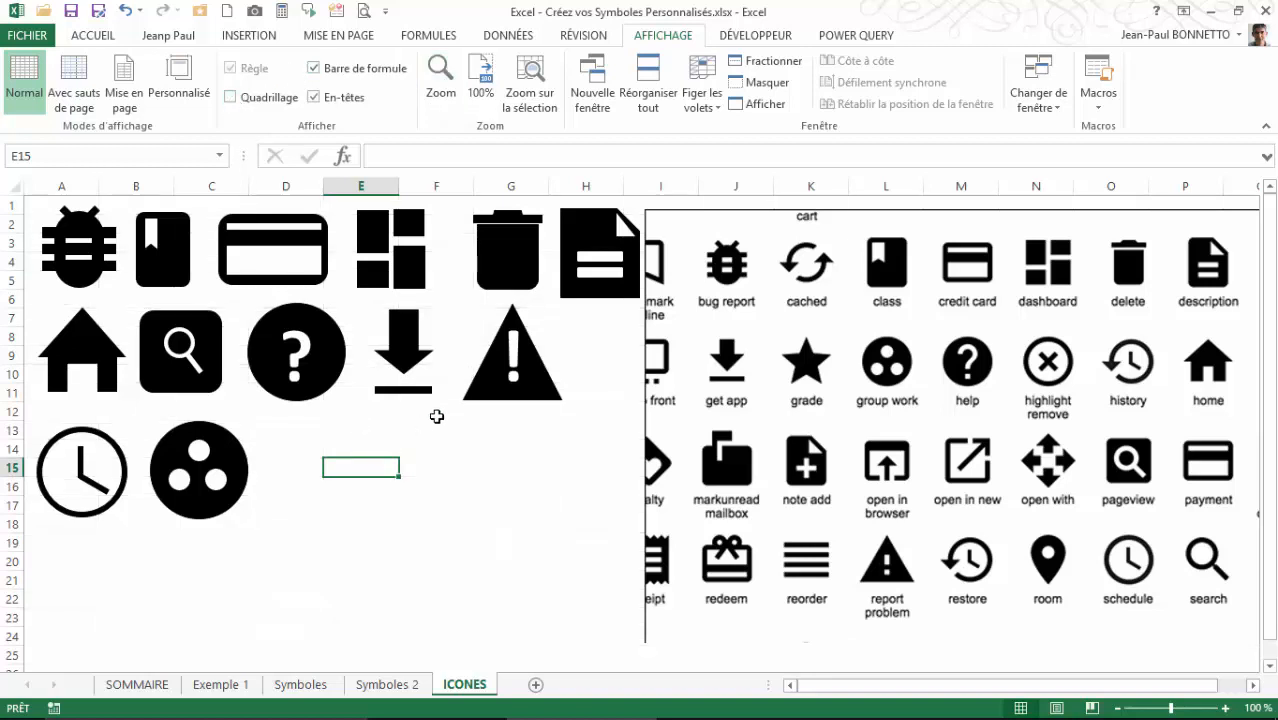
- Fill only the body of the trash can icon with gold
click(416, 273)
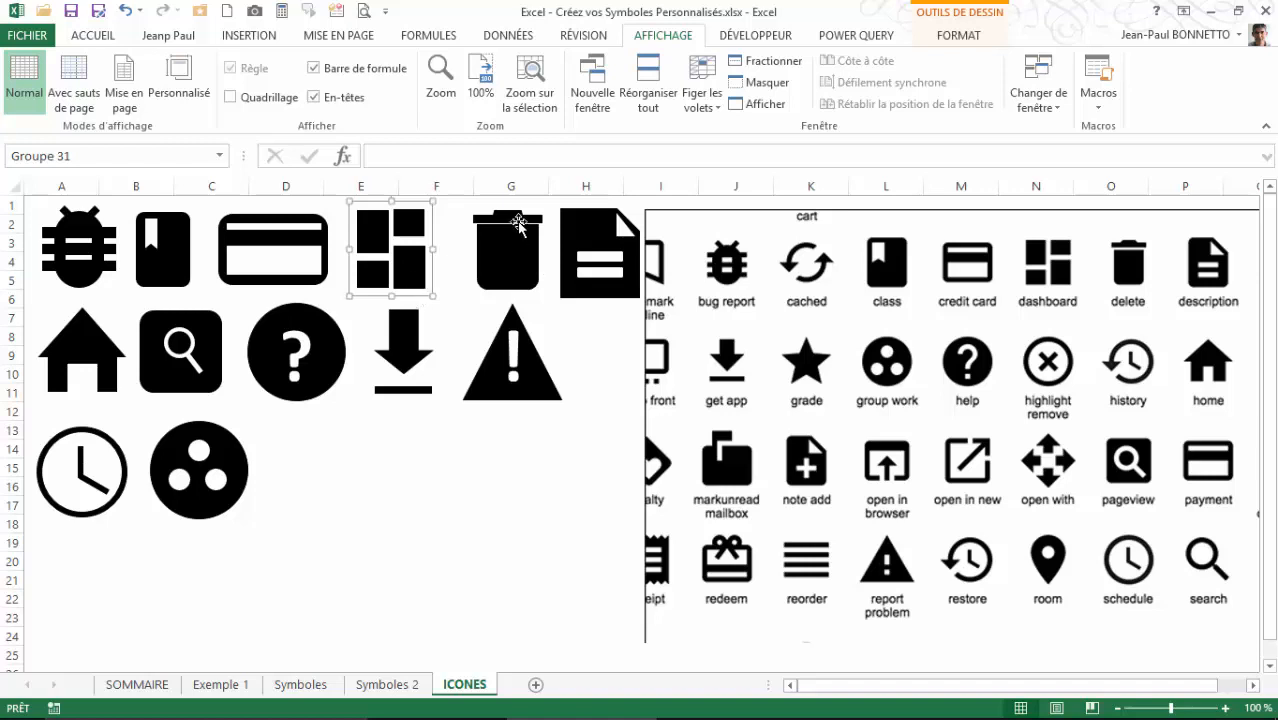
click(510, 265)
click(510, 266)
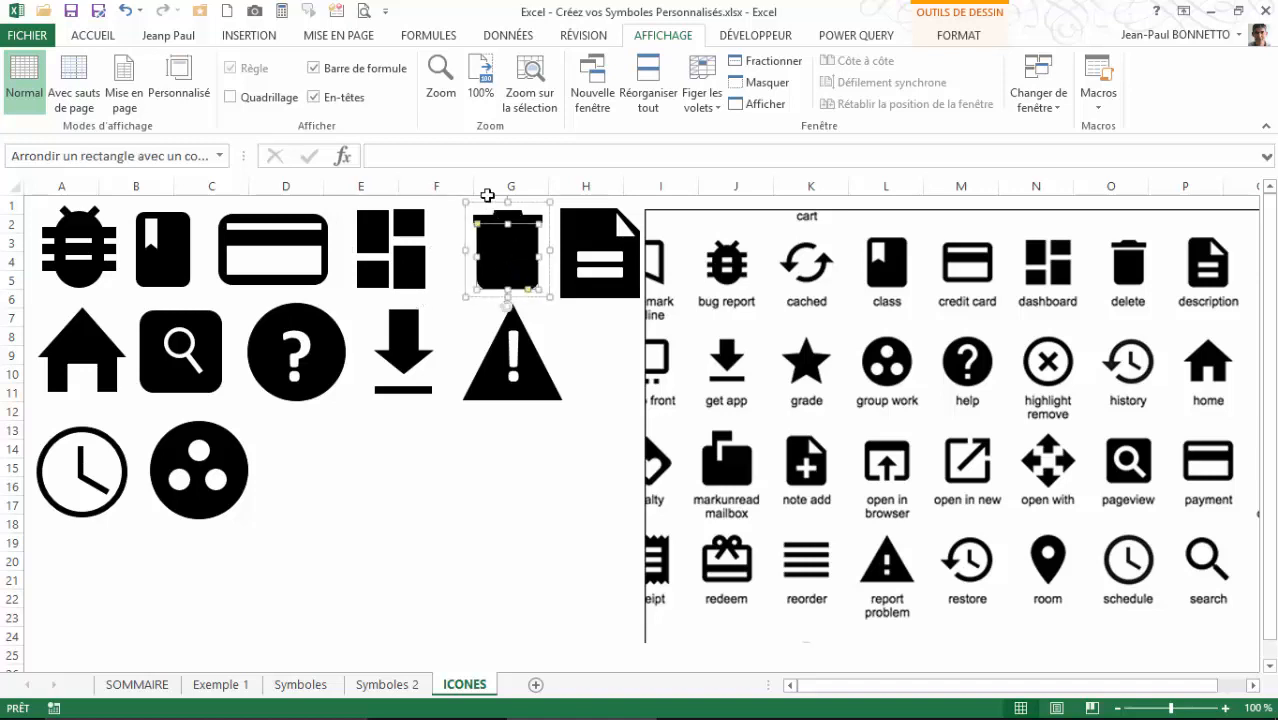
click(955, 35)
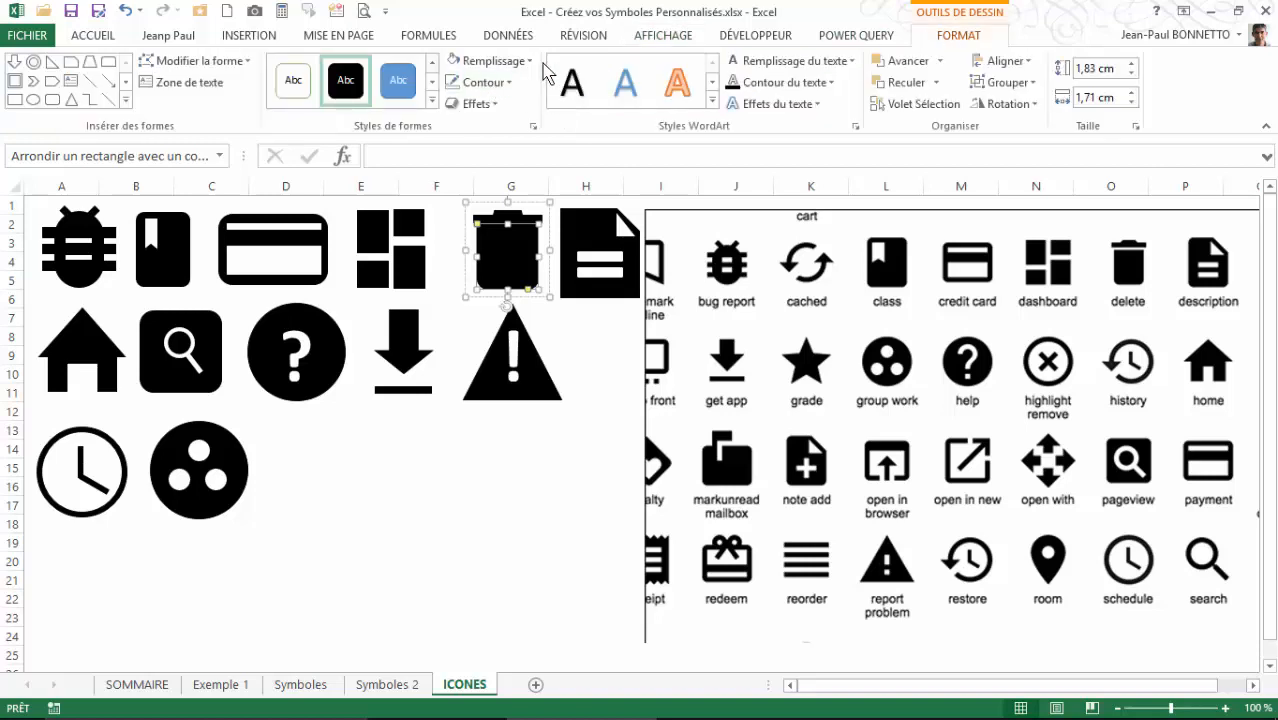
click(495, 61)
click(564, 127)
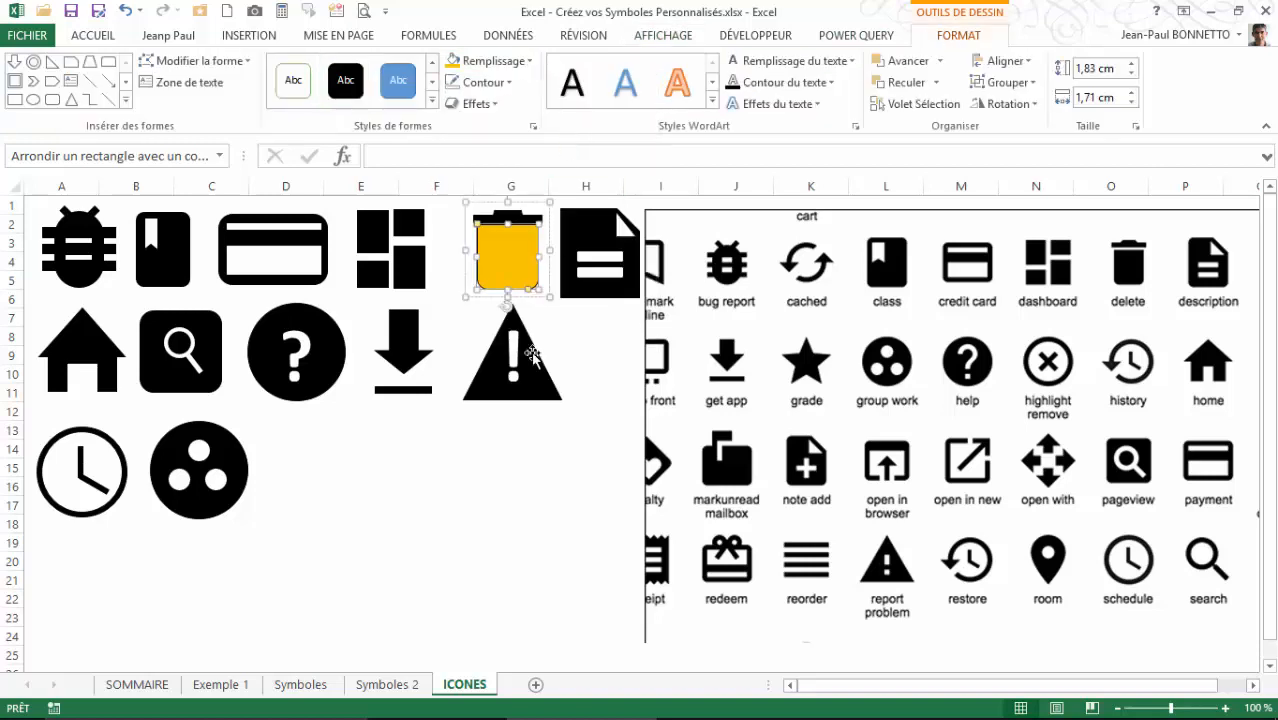
- Undo the fill change on the trash can's body
click(428, 454)
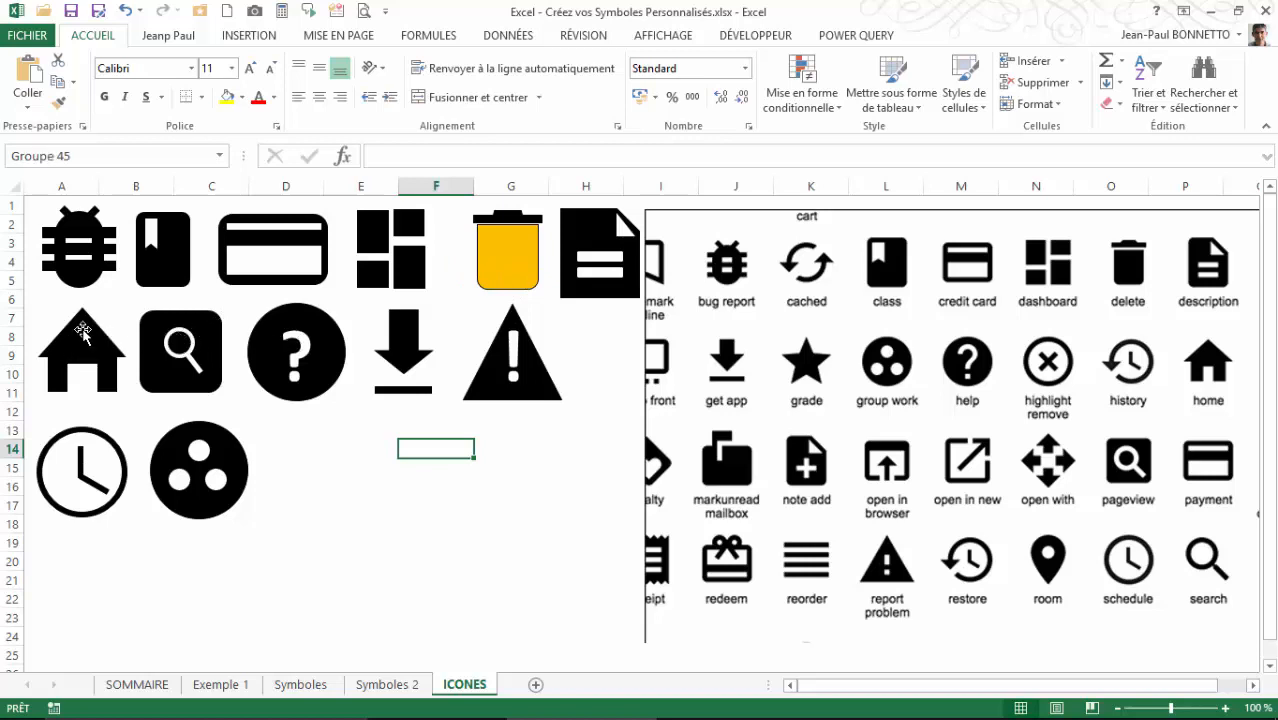
click(88, 338)
click(430, 525)
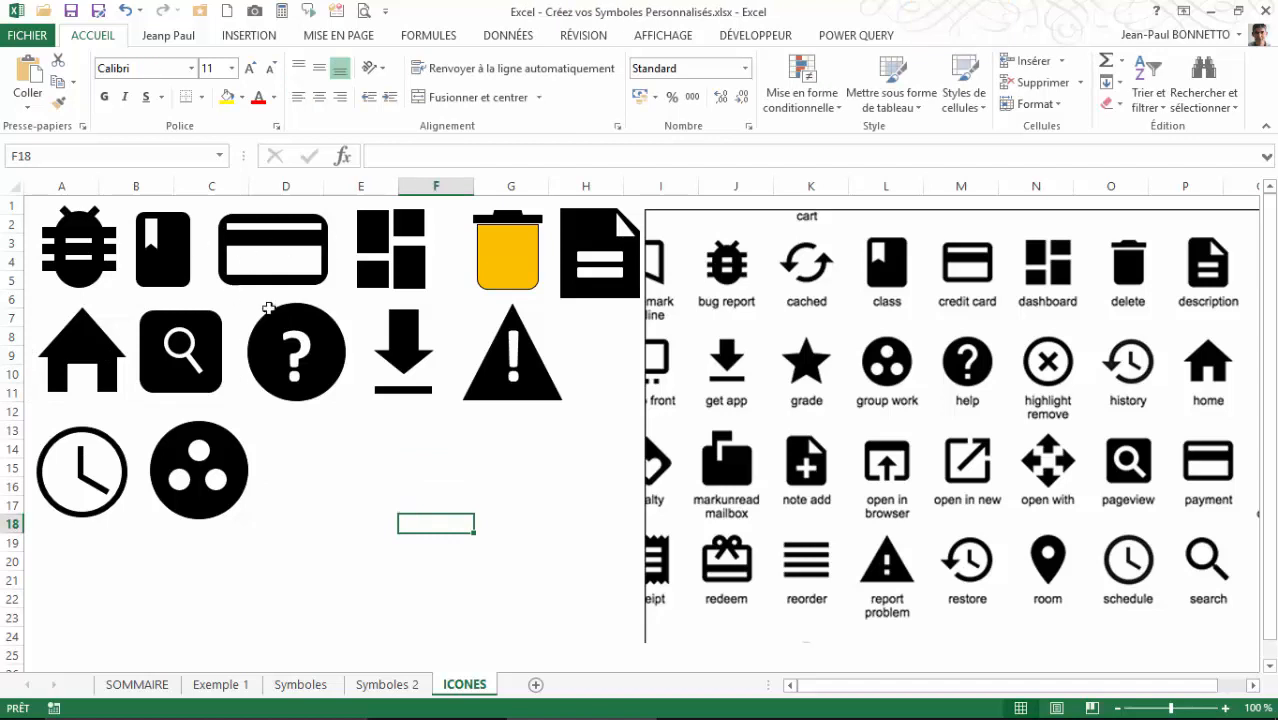
click(470, 237)
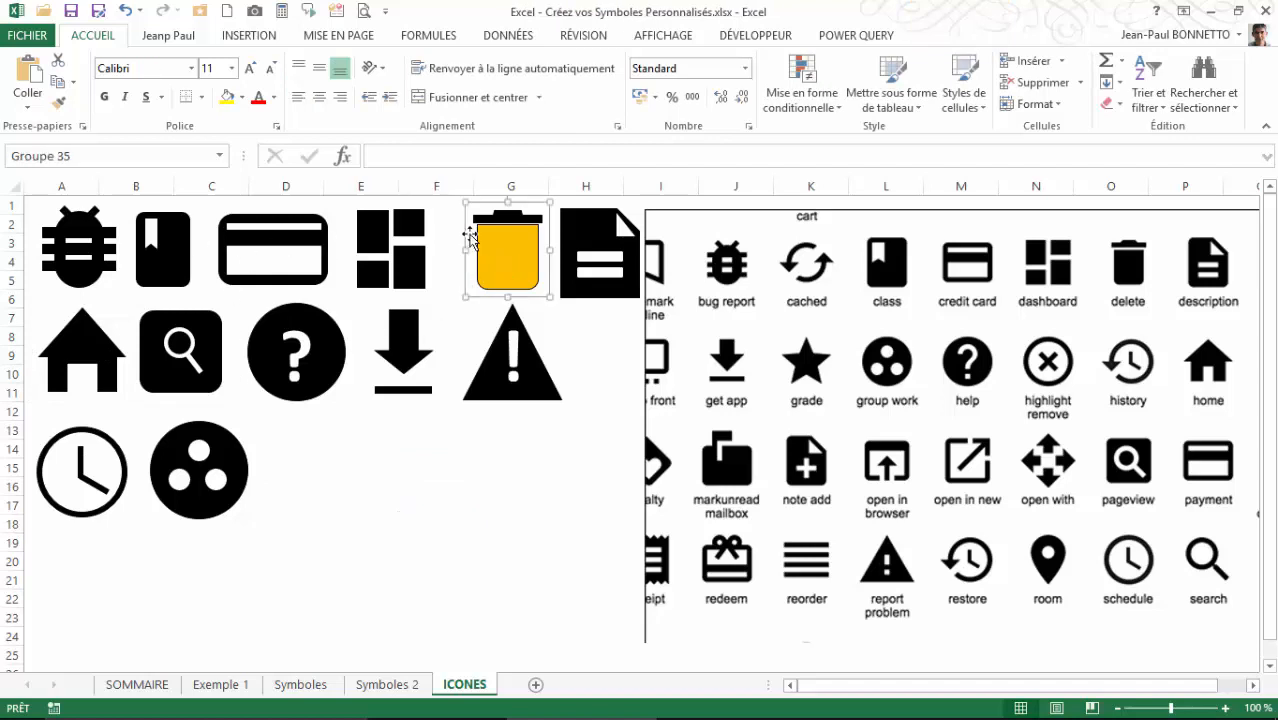
click(125, 10)
click(421, 605)
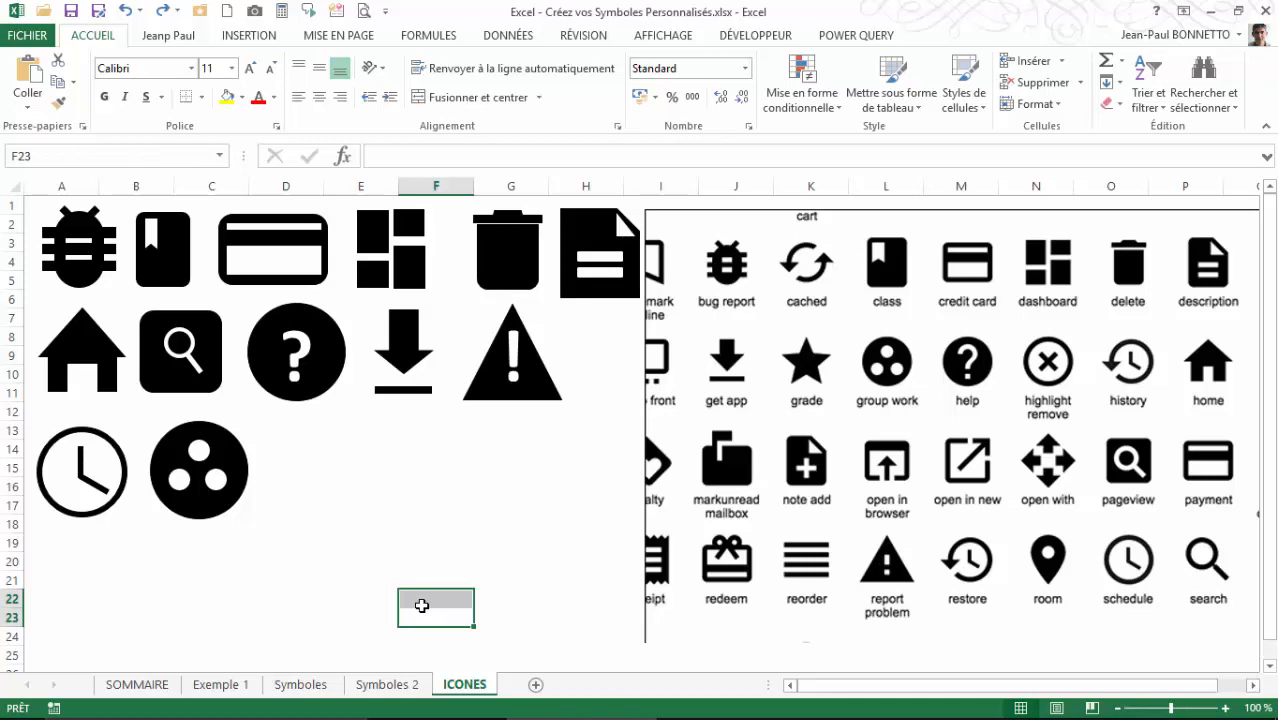
- Delete the captured Material Design icon grid image from the ICONES sheet
click(908, 211)
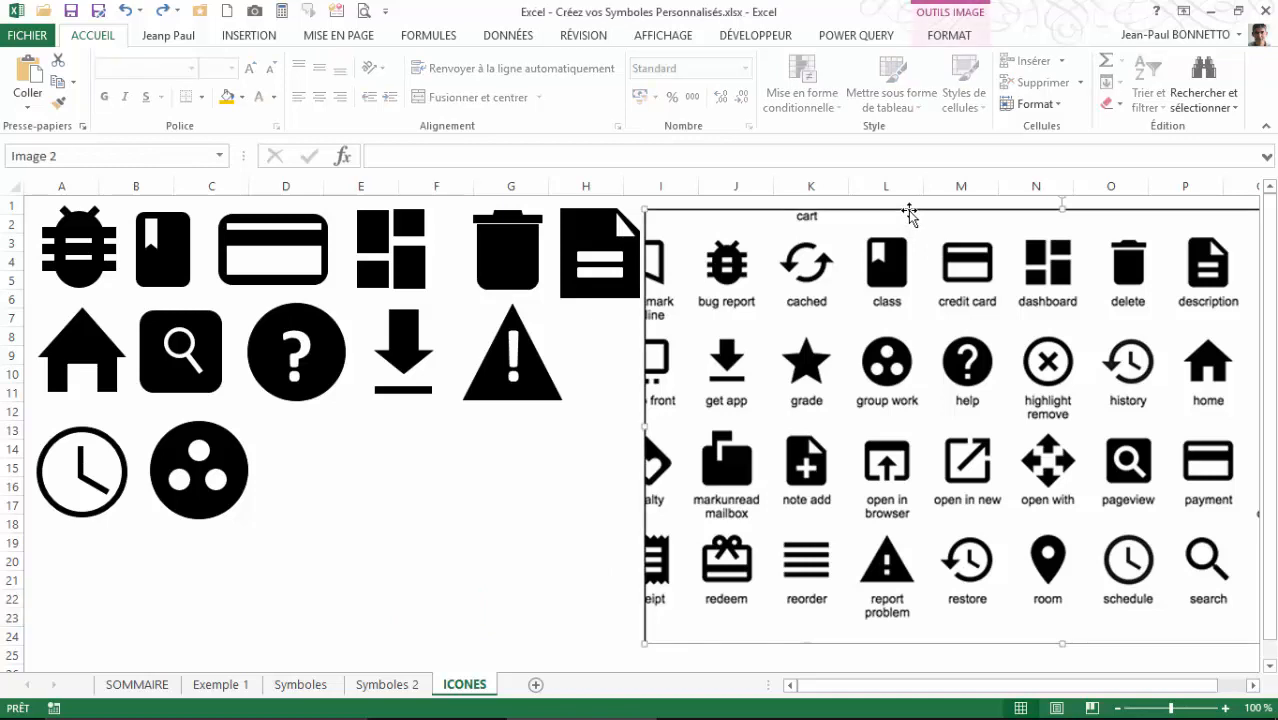
key(Delete)
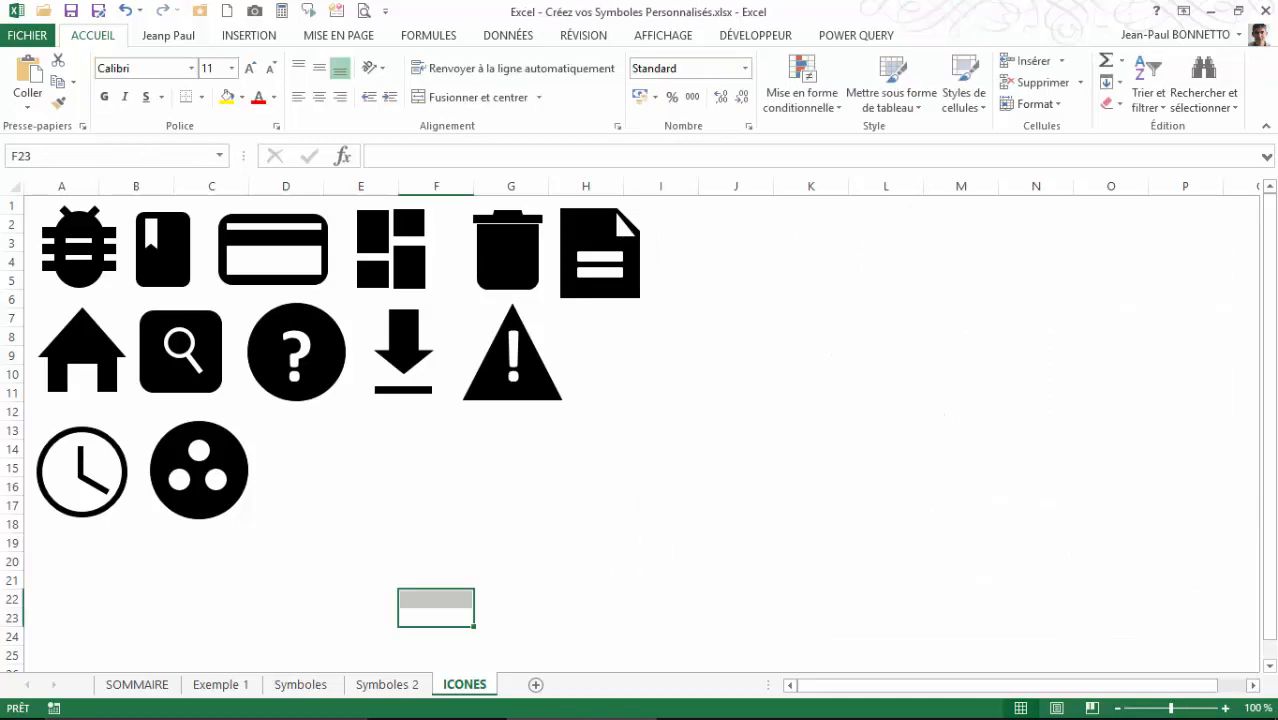
click(394, 469)
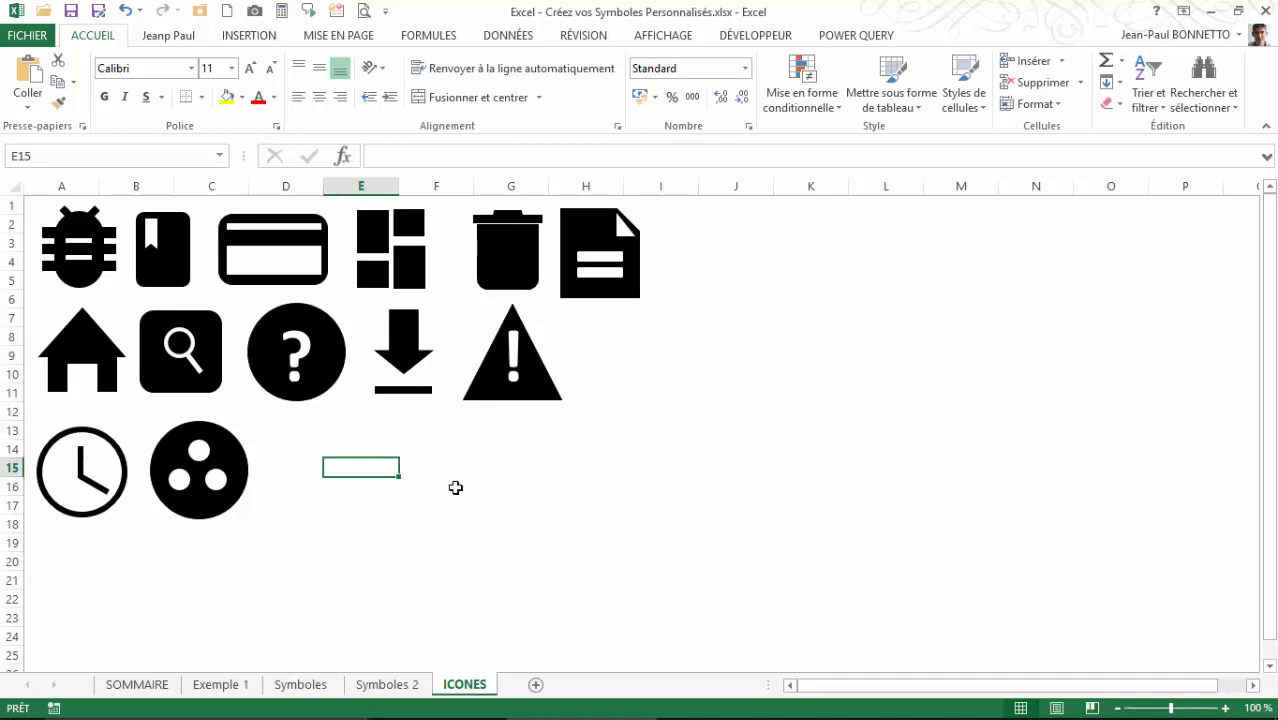
click(402, 503)
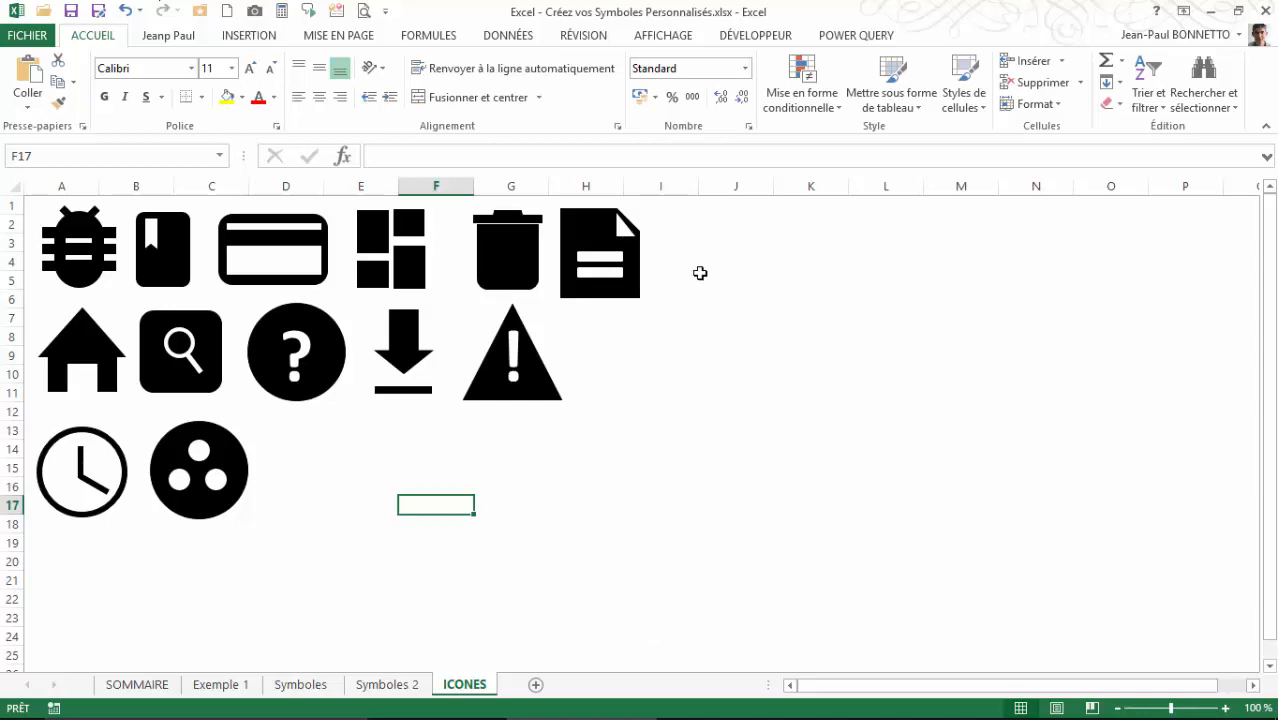
- Review the symbols on the Symboles 2 and Symboles sheets, the KPI example on Exemple 1, and the SOMMAIRE sheet
click(396, 688)
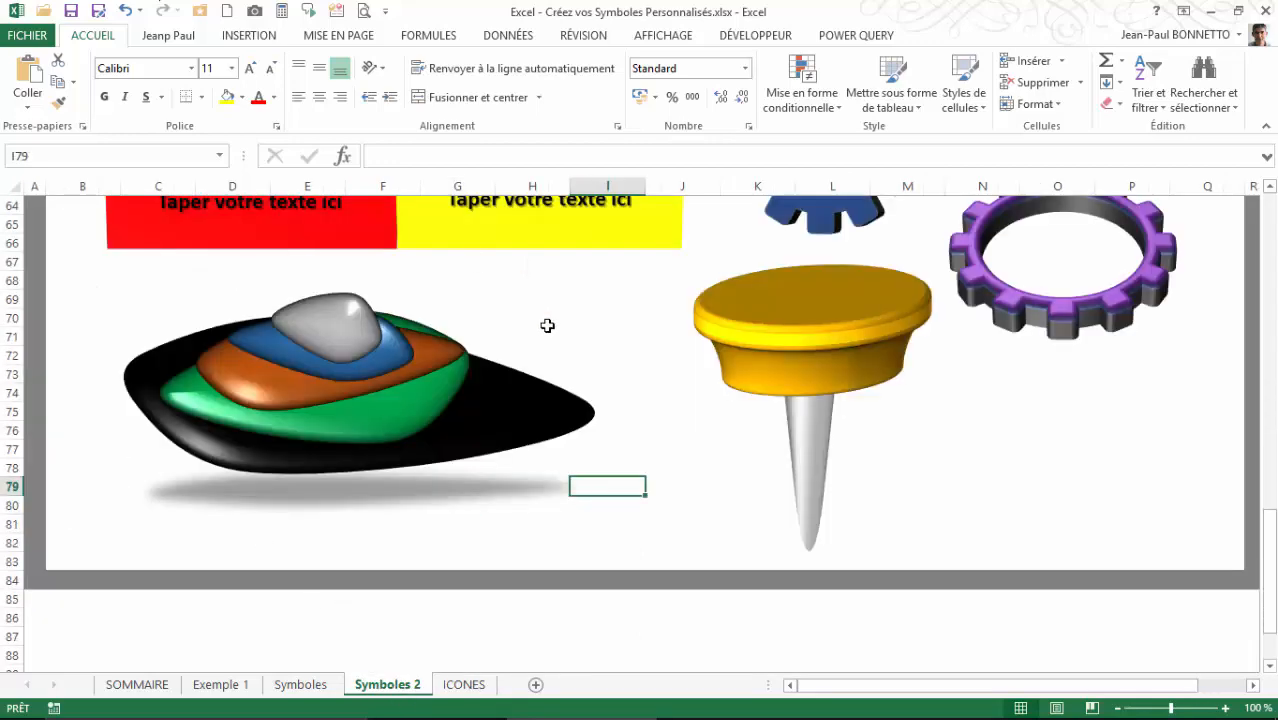
scroll(485, 266, up, 18)
scroll(519, 270, up, 3)
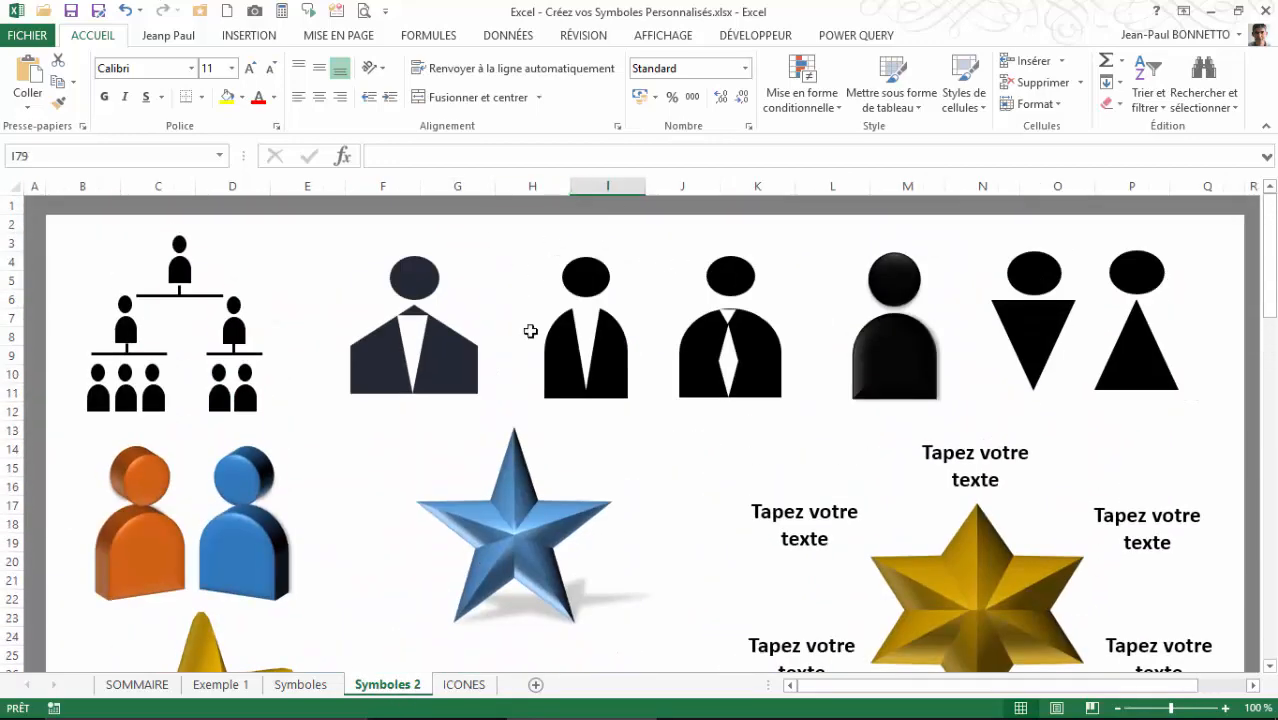
click(302, 684)
scroll(768, 387, up, 20)
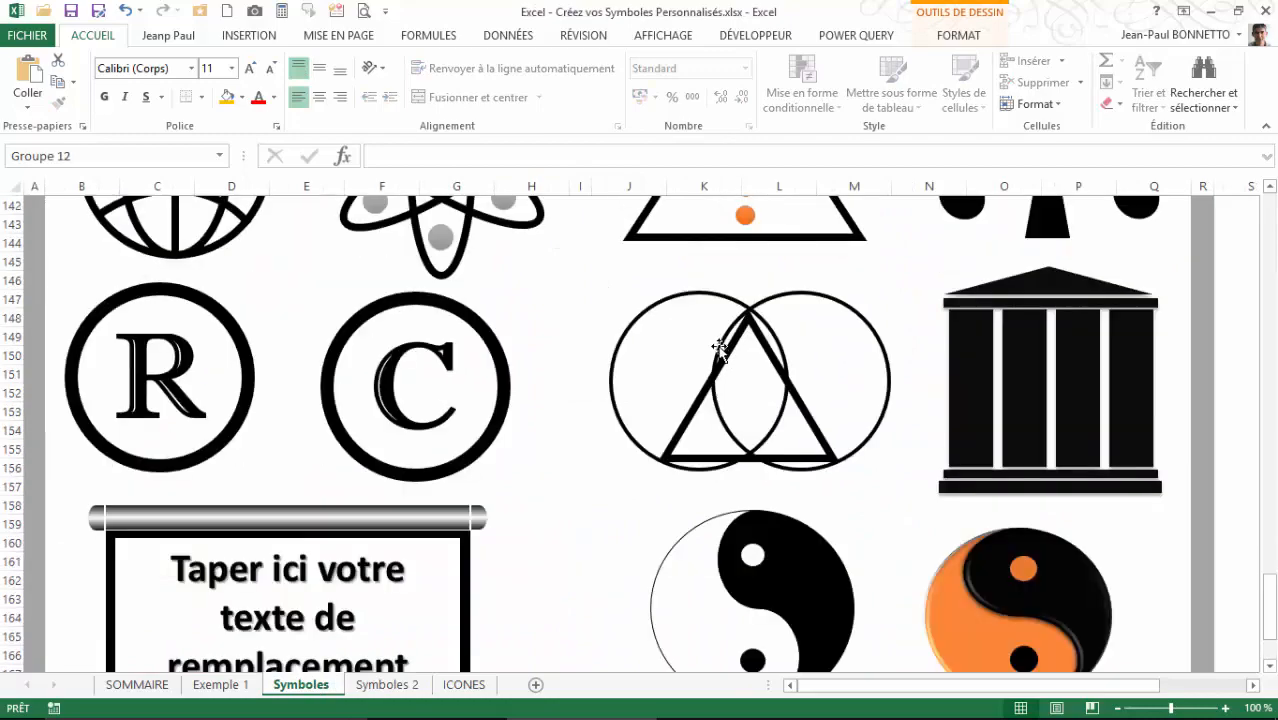
scroll(693, 330, up, 20)
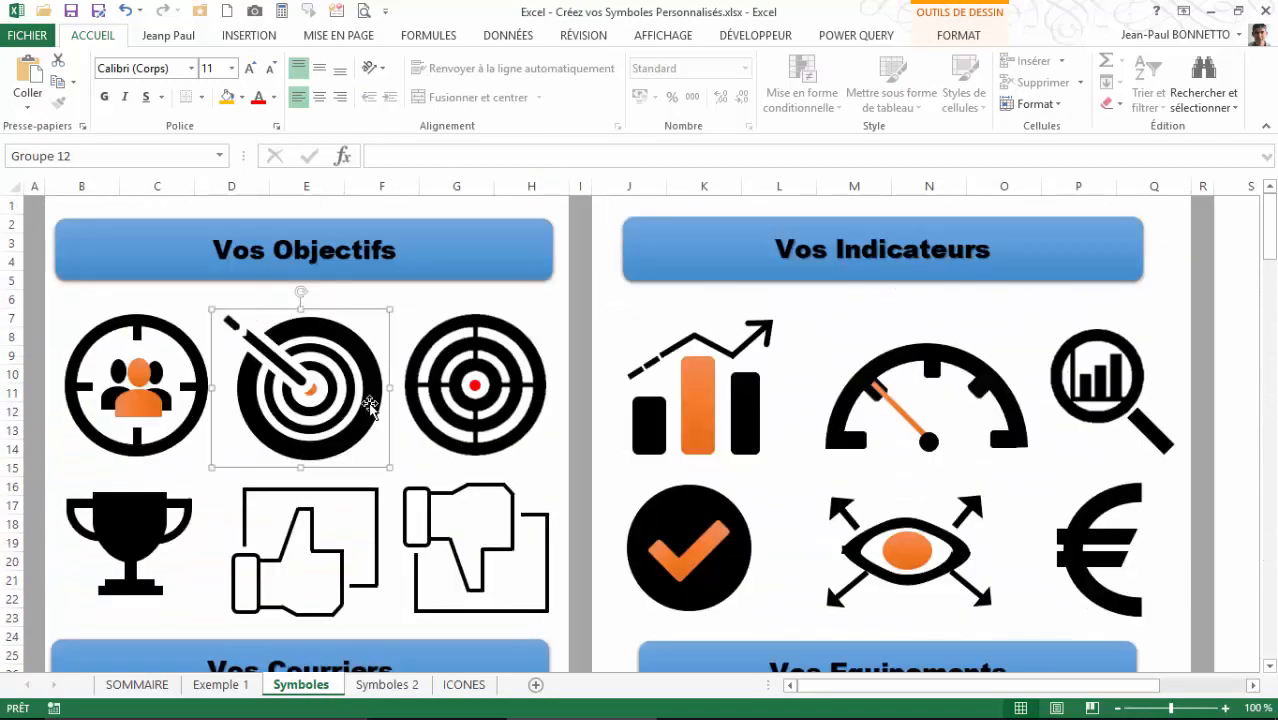
click(218, 685)
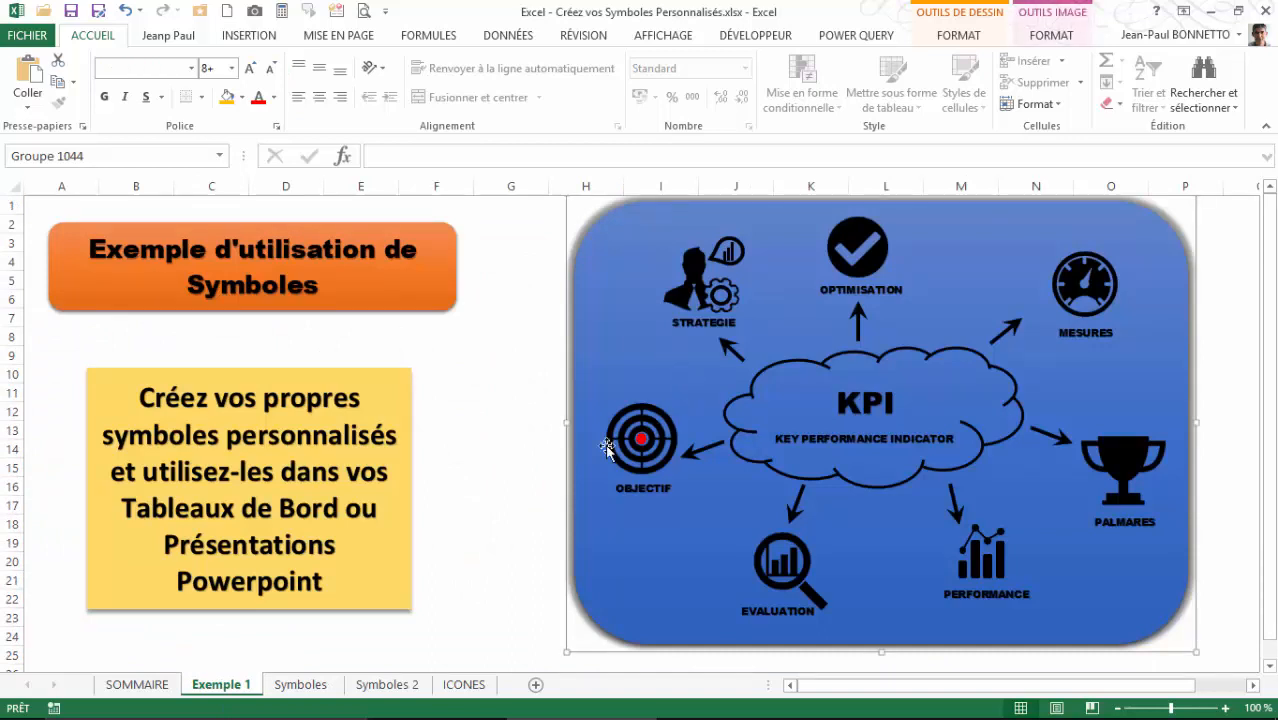
click(501, 484)
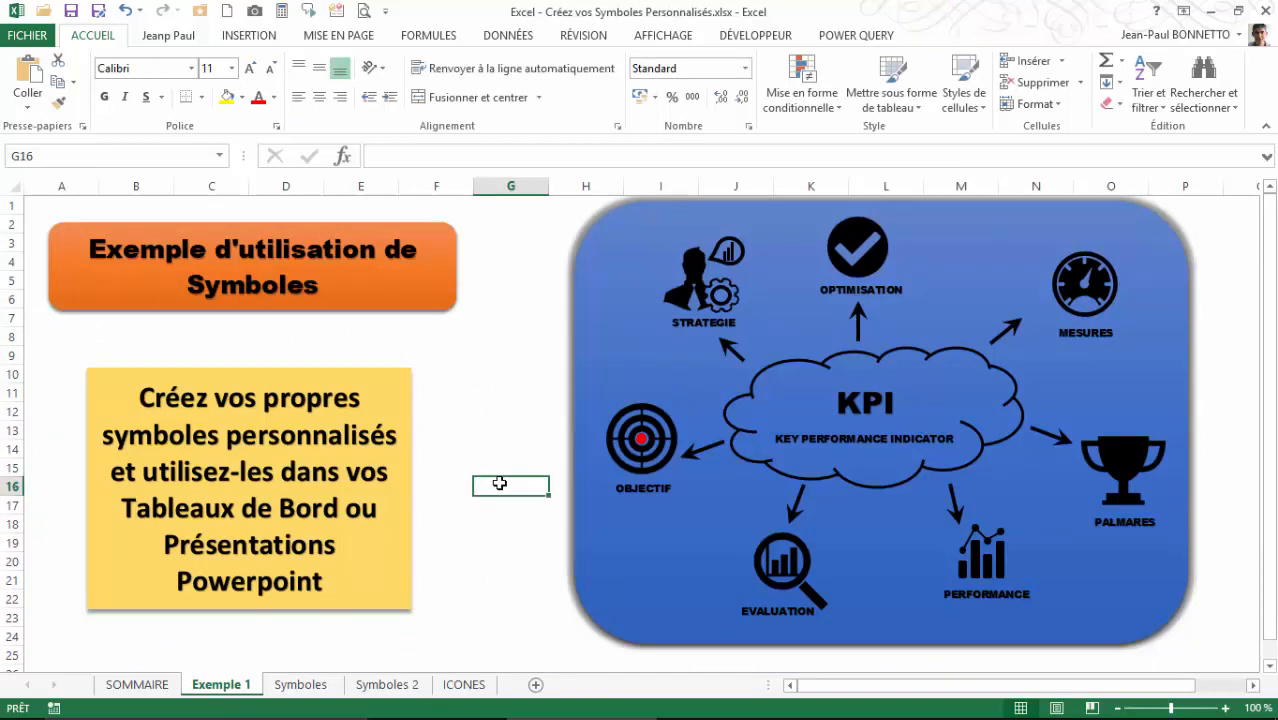
click(135, 686)
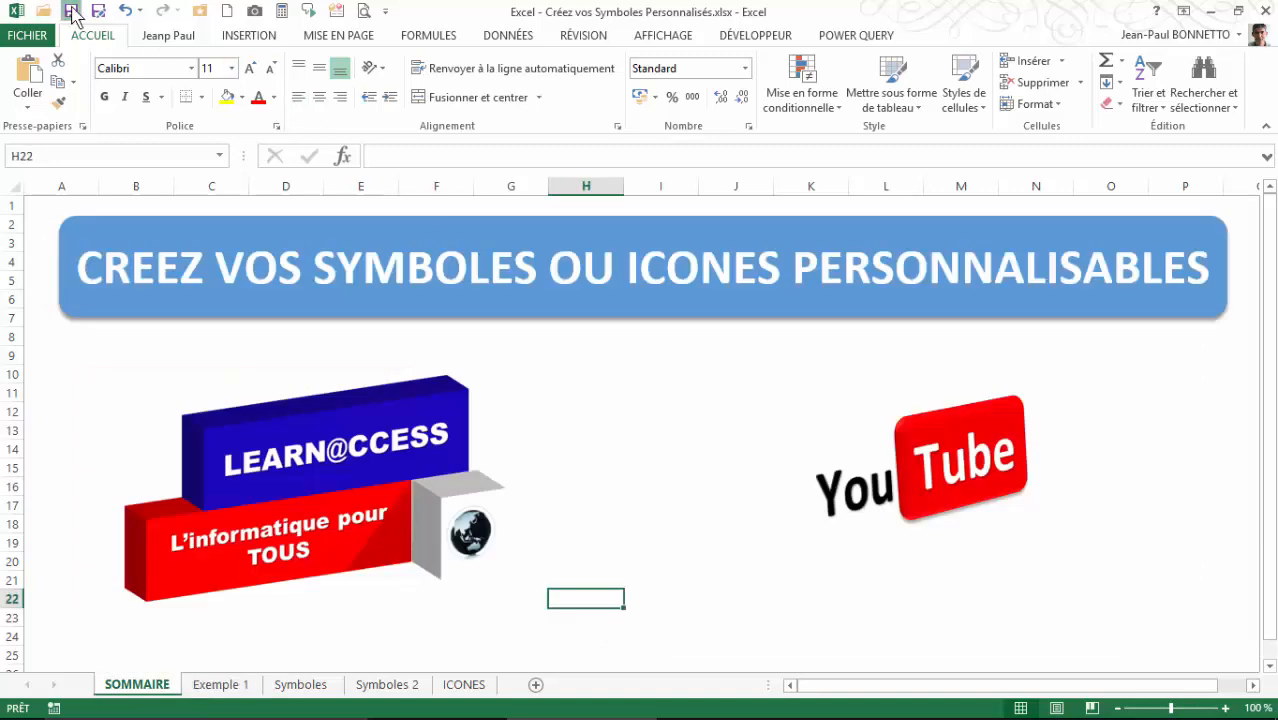